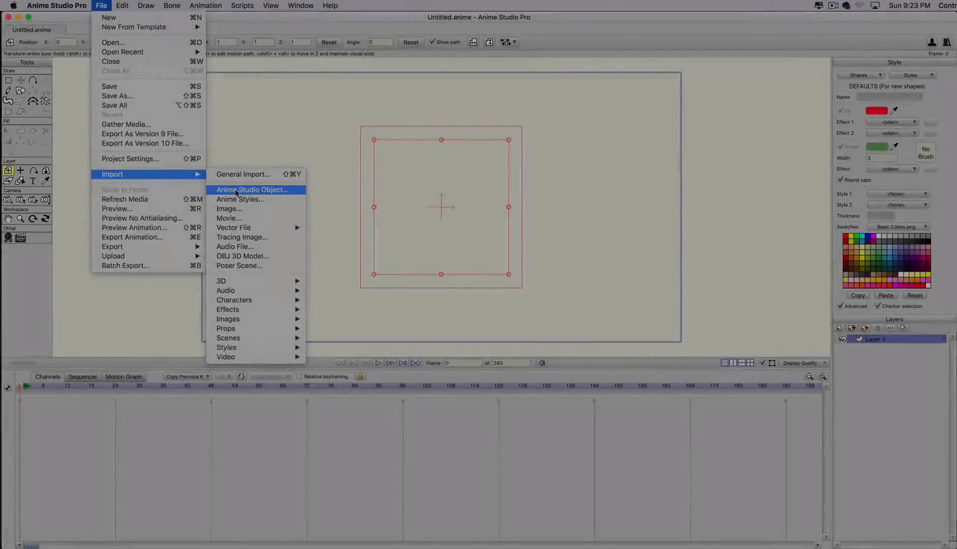
# Import the Character Builder One object from the Poptoogi Base Model-Bare.anime project on the Desktop.
pyautogui.click(235, 188)
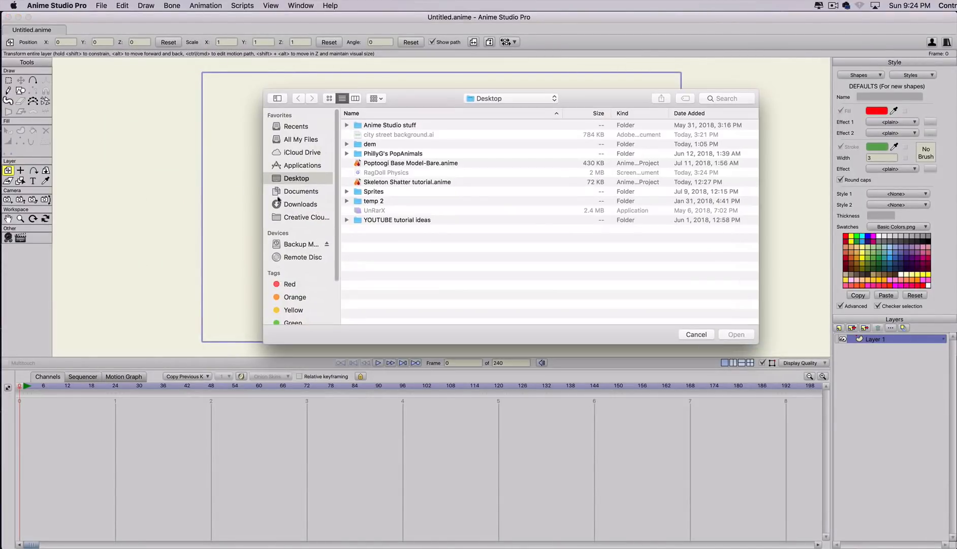
pyautogui.click(371, 163)
pyautogui.click(743, 335)
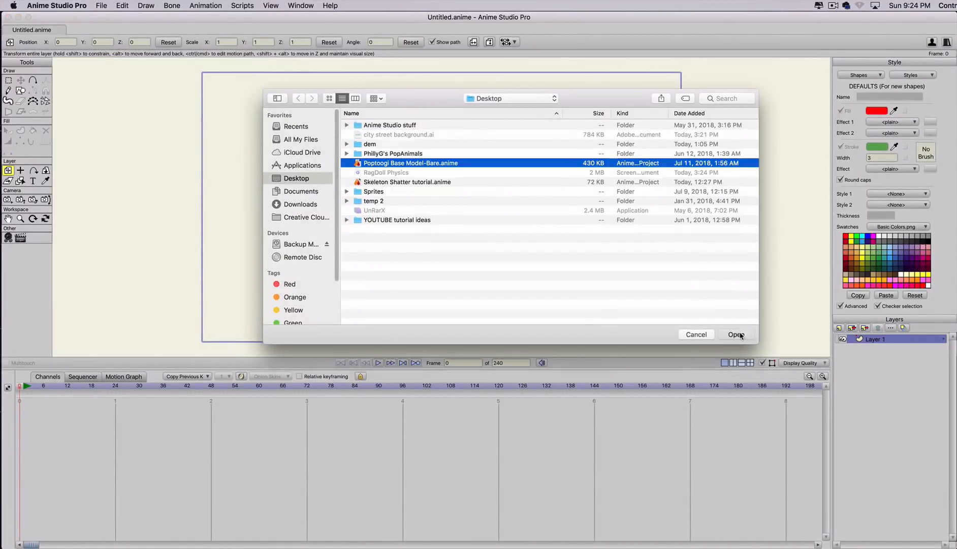
pyautogui.click(700, 376)
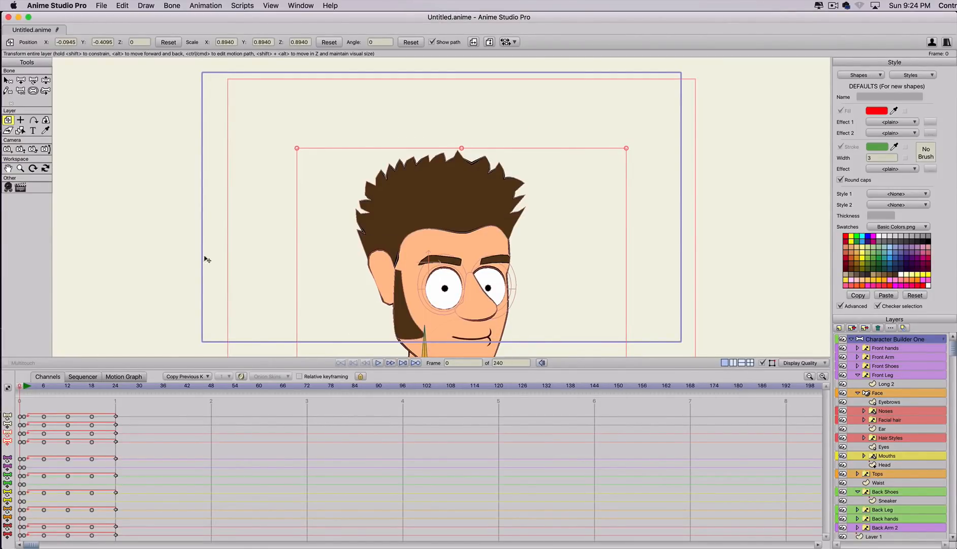
# Scale the character down to about 0.24 so it fits standing inside the frame, and collapse its layer group.
pyautogui.moveTo(298, 150); pyautogui.dragTo(438, 191)
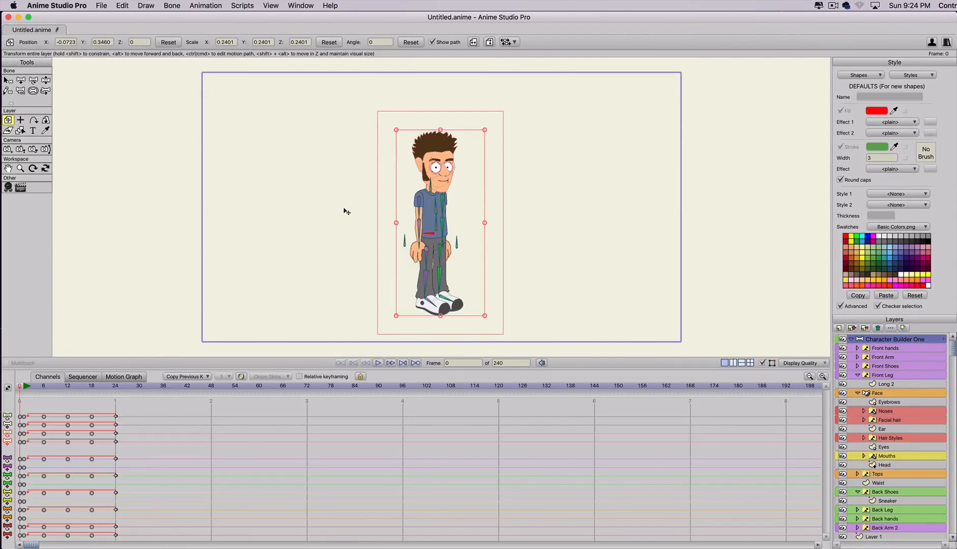
pyautogui.click(851, 339)
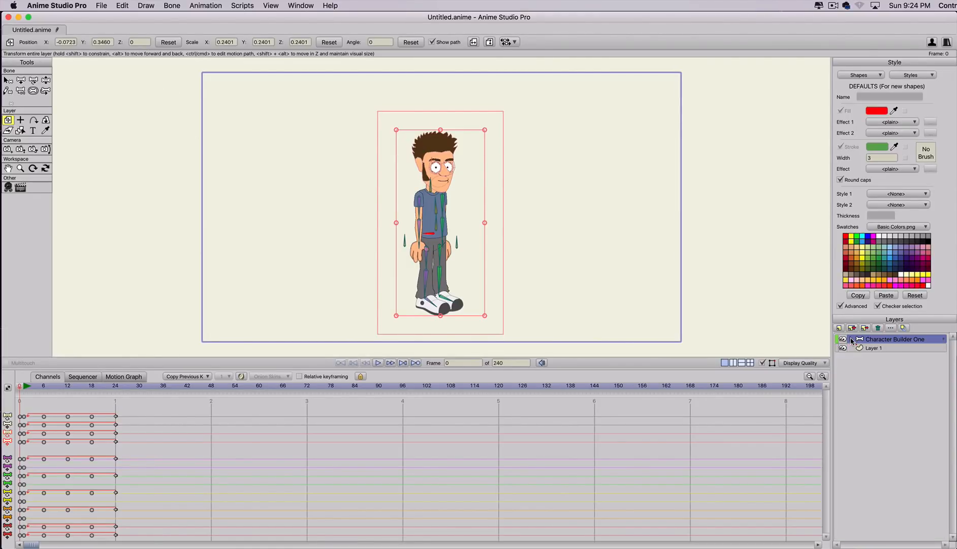
# Keyframe all of the character's bones at frame 72 to hold the current pose.
pyautogui.moveTo(28, 386); pyautogui.dragTo(307, 417)
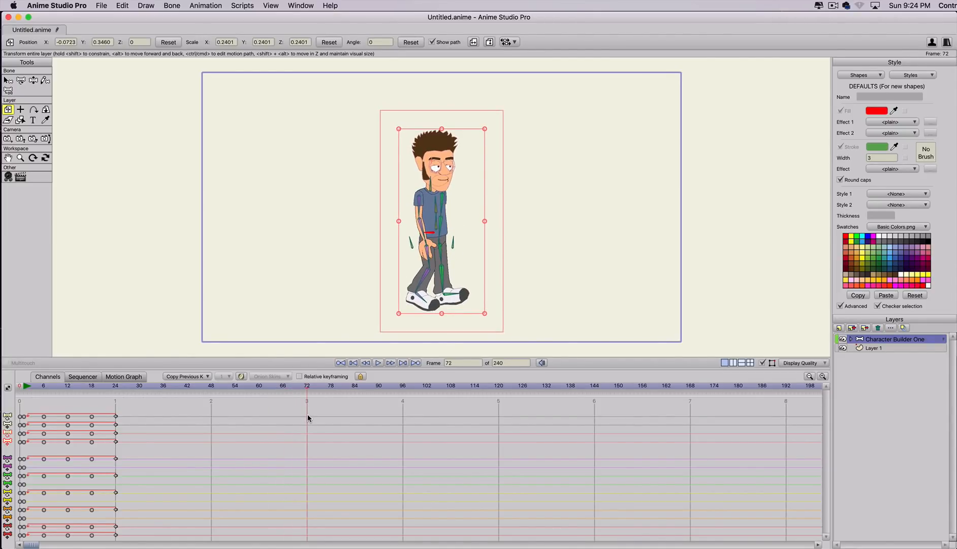
pyautogui.press('super+a')
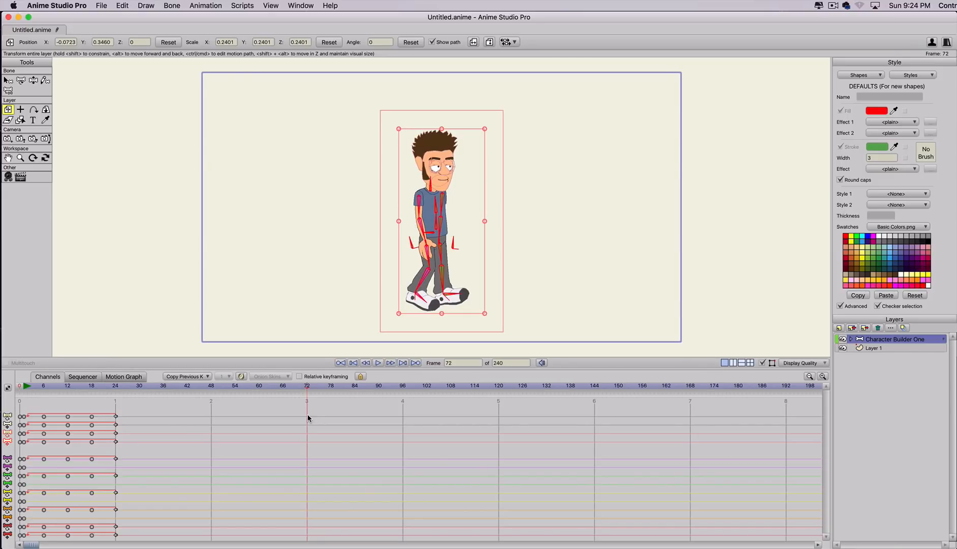
pyautogui.press('super+f')
# At frame 79, manipulate the leg and arm bones into a relaxed standing pose, and preview the motion along the timeline.
pyautogui.click(338, 389)
pyautogui.press('z')
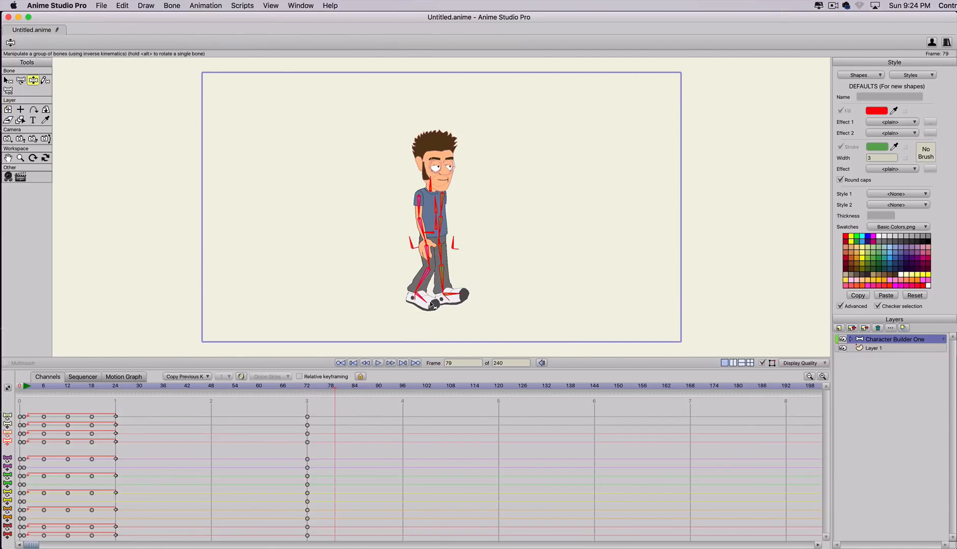
pyautogui.moveTo(445, 291); pyautogui.dragTo(440, 308)
pyautogui.moveTo(424, 276); pyautogui.dragTo(416, 312)
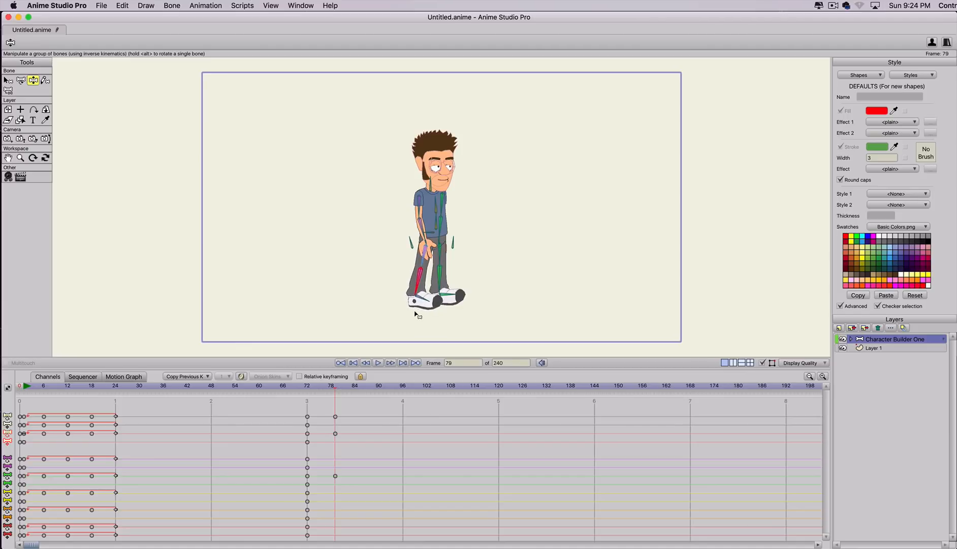
pyautogui.moveTo(443, 227); pyautogui.dragTo(411, 255)
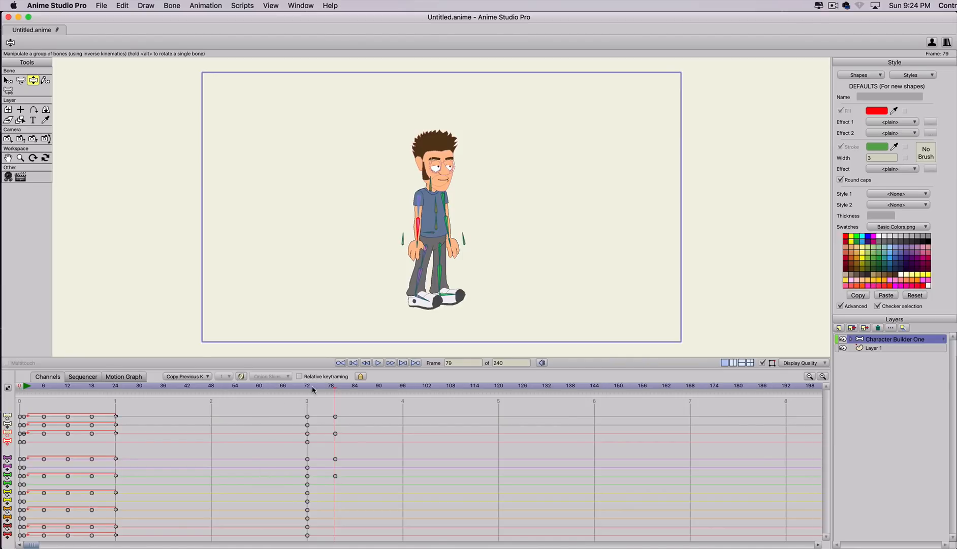
pyautogui.moveTo(336, 386); pyautogui.dragTo(112, 386)
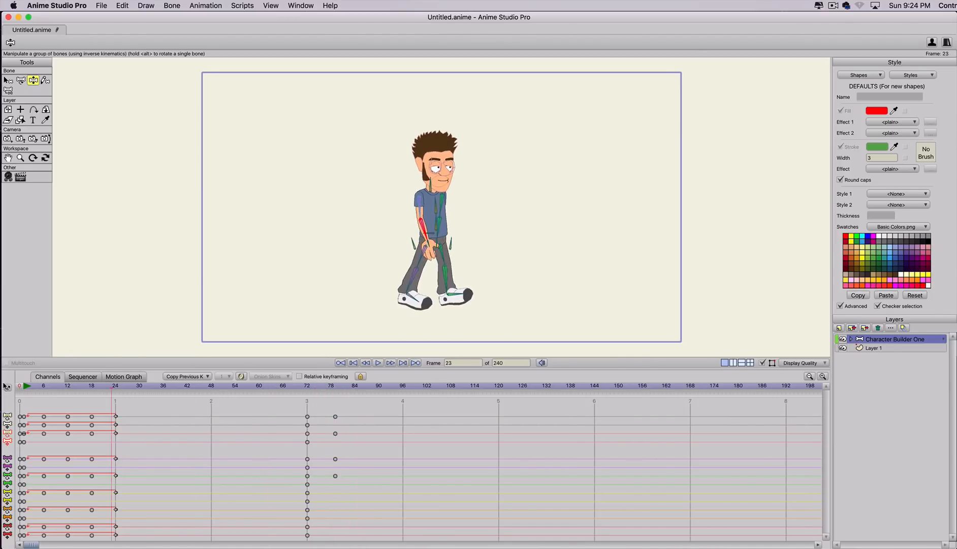
pyautogui.moveTo(4, 385); pyautogui.dragTo(373, 422)
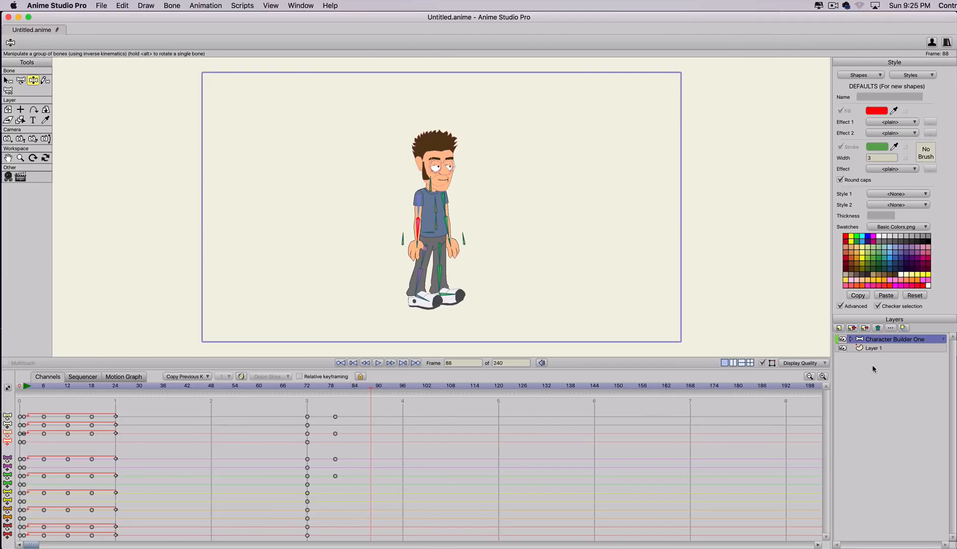
# At frame 0, add a new group layer and move the Character Builder One layer into it.
pyautogui.click(839, 328)
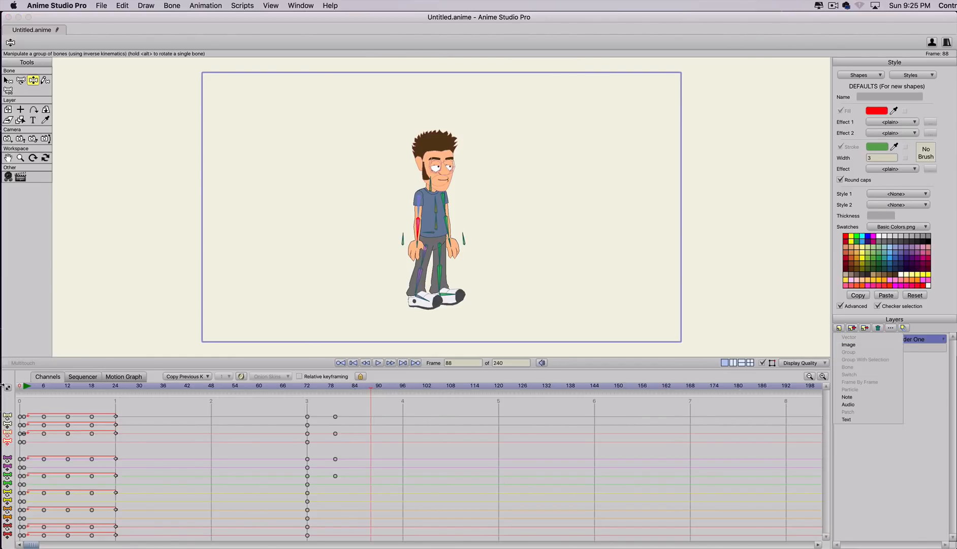
pyautogui.click(22, 385)
pyautogui.click(19, 386)
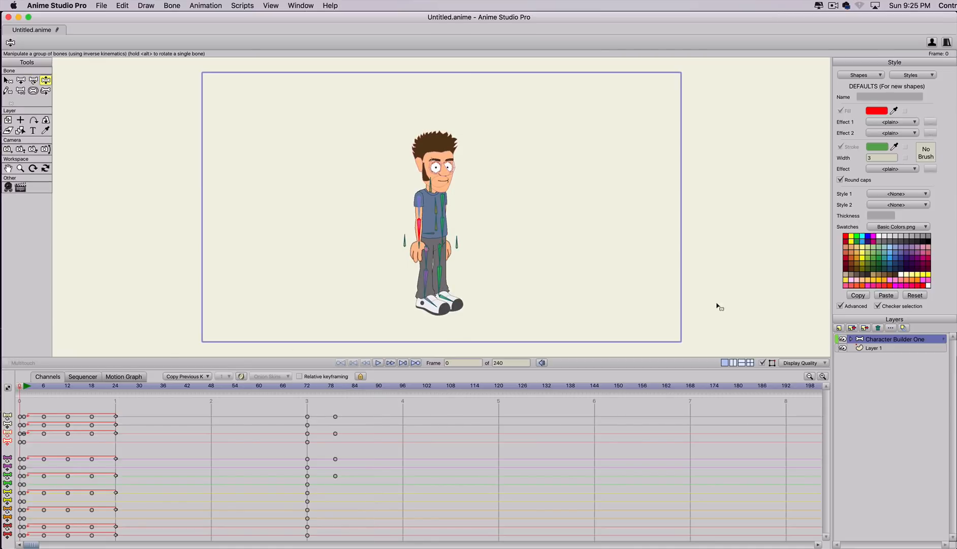
pyautogui.click(839, 328)
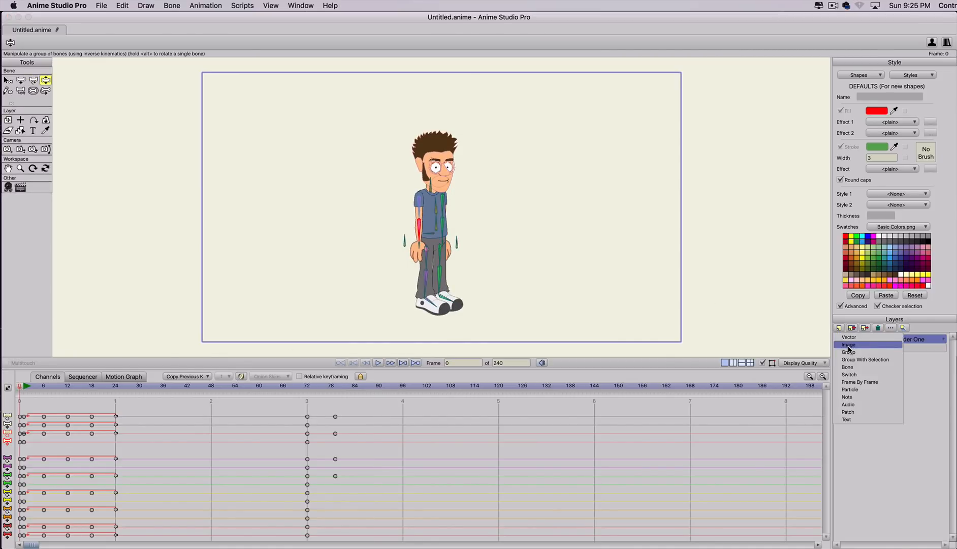
pyautogui.click(849, 352)
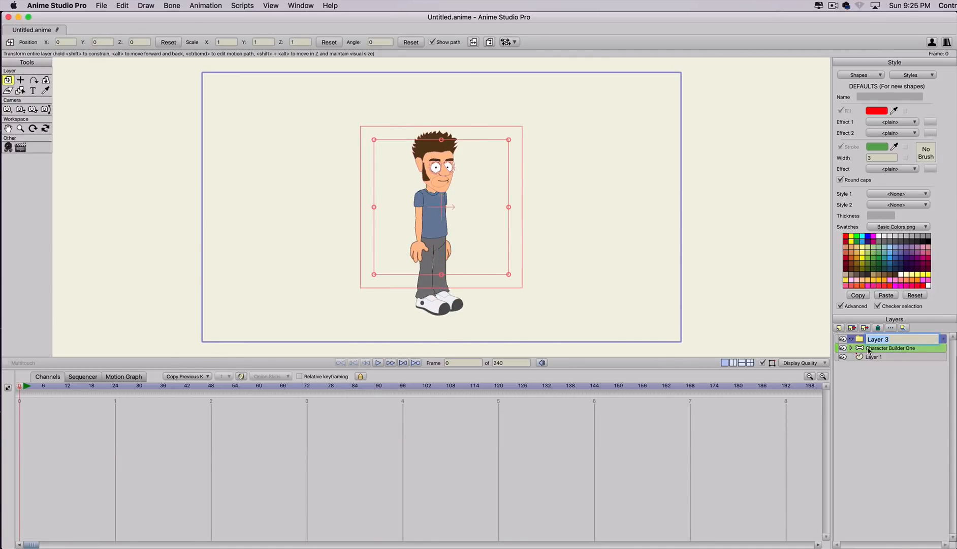
pyautogui.click(869, 349)
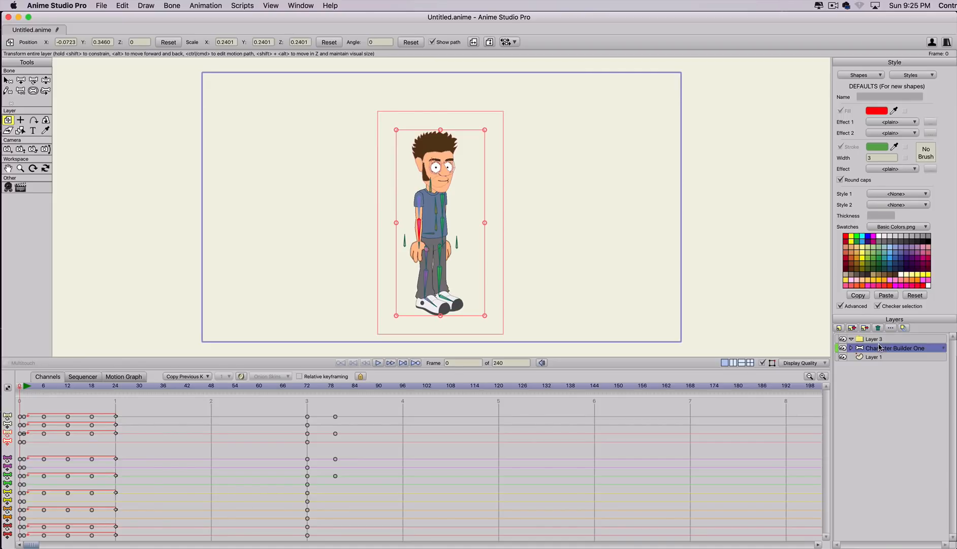
pyautogui.moveTo(881, 347); pyautogui.dragTo(879, 345)
pyautogui.moveTo(257, 384); pyautogui.dragTo(1, 402)
# Rename the group layer as Physics.
pyautogui.doubleClick(874, 339)
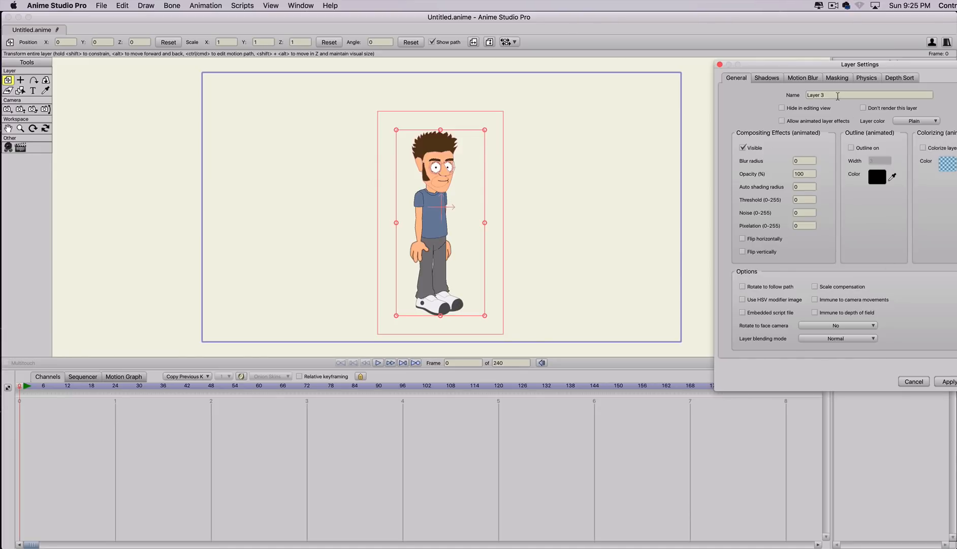
pyautogui.moveTo(839, 95); pyautogui.dragTo(780, 90)
pyautogui.write('P')
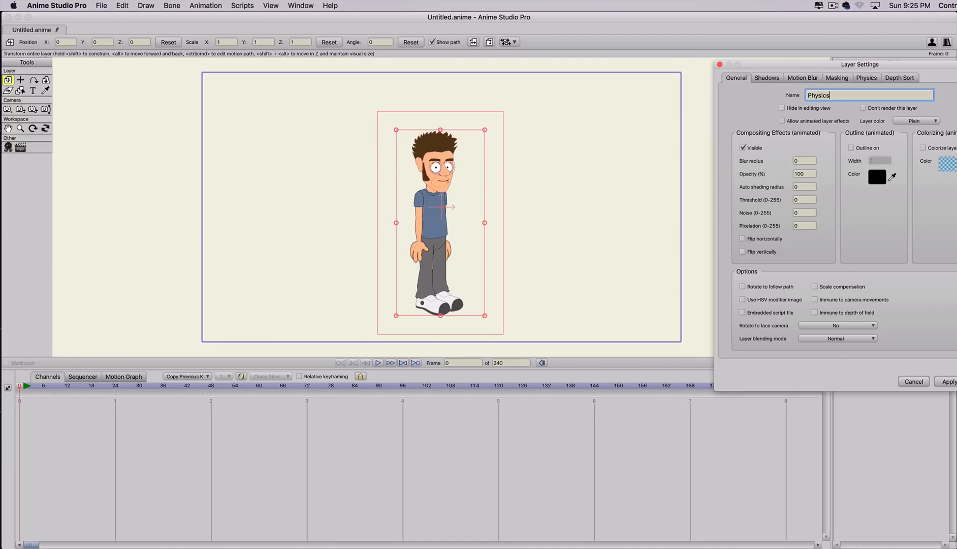
pyautogui.write('hysics')
pyautogui.press('Return')
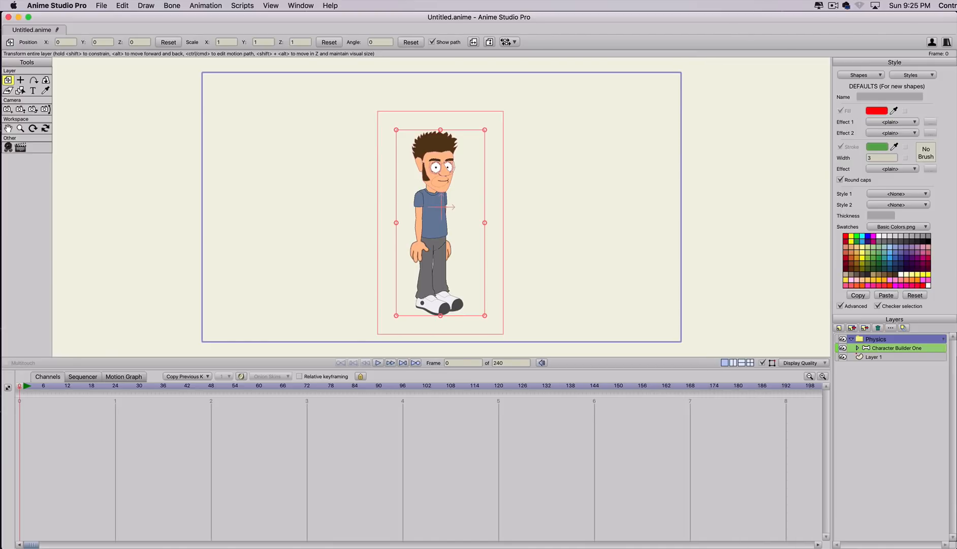
pyautogui.doubleClick(891, 339)
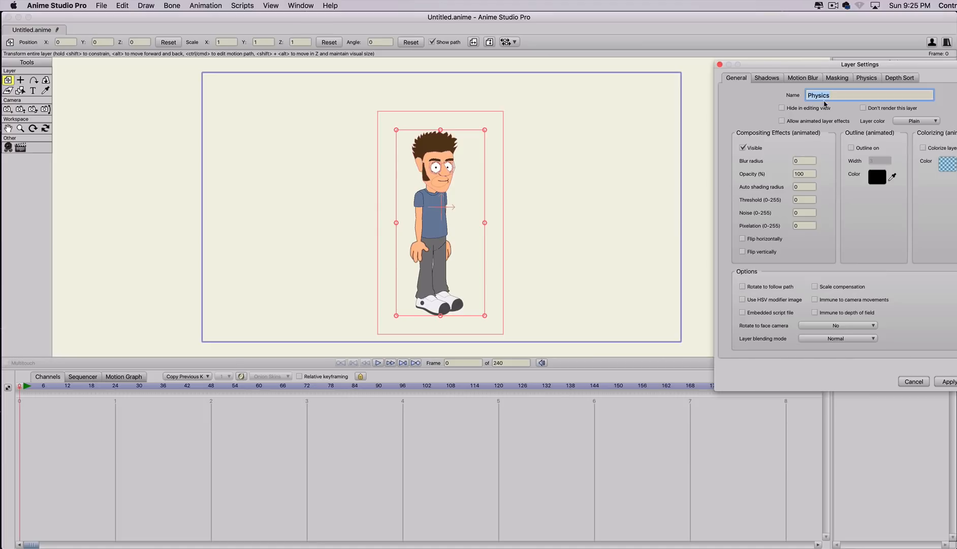
pyautogui.click(865, 78)
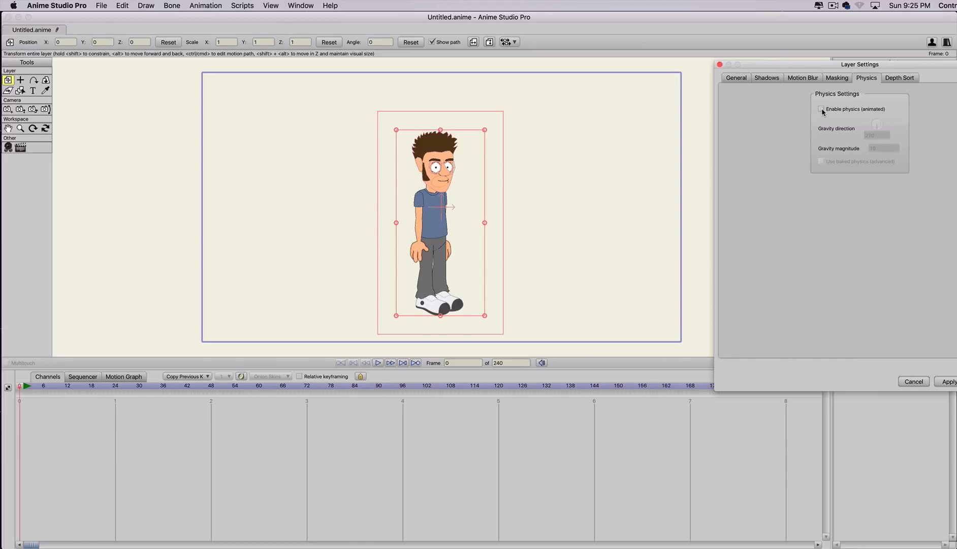
pyautogui.click(914, 382)
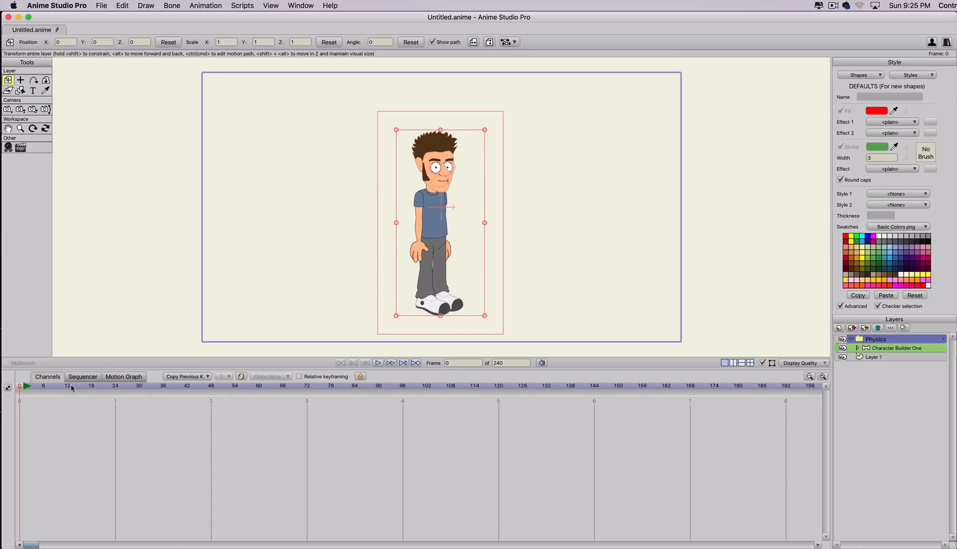
# Enable animated physics on the Physics group layer at frame 84, with gravity direction 270 and magnitude 10.
pyautogui.moveTo(71, 387); pyautogui.dragTo(354, 401)
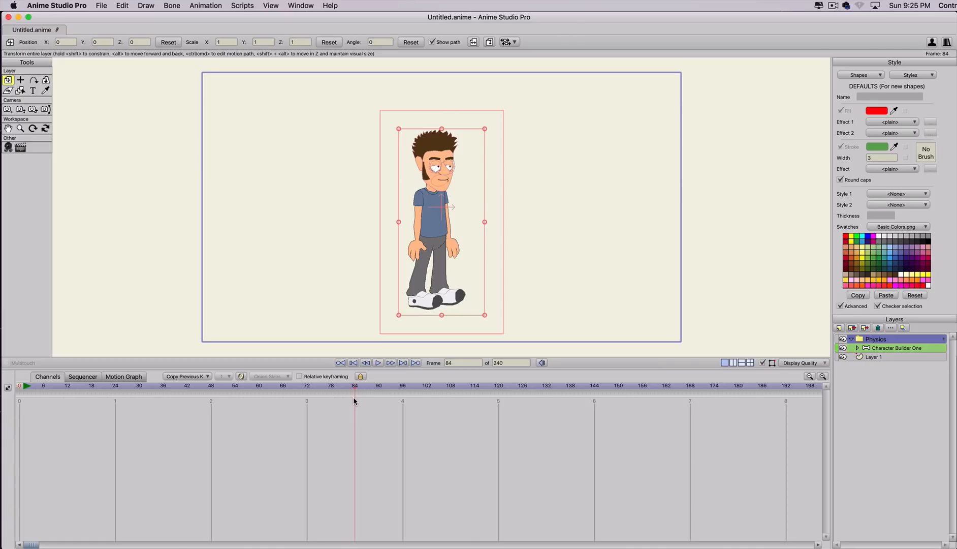
pyautogui.doubleClick(891, 339)
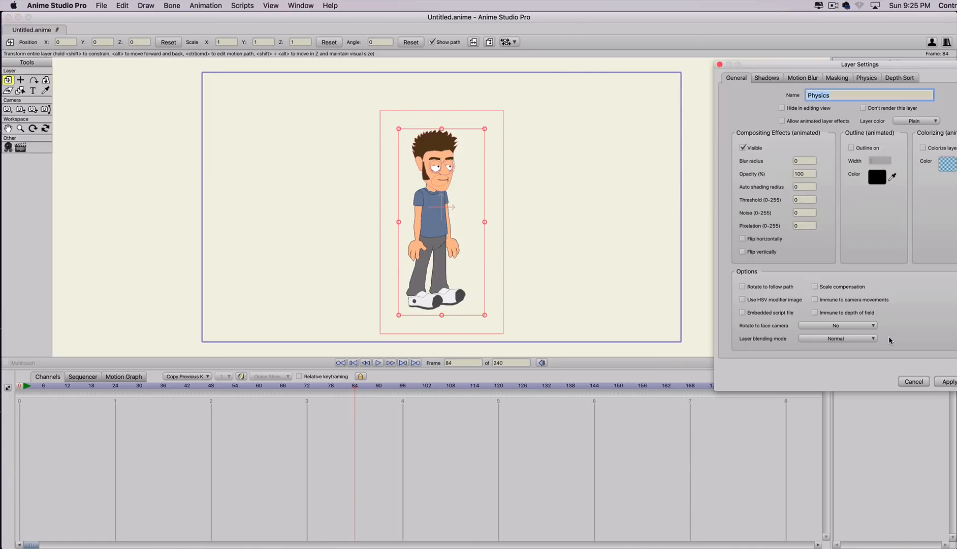
pyautogui.click(864, 79)
pyautogui.click(822, 110)
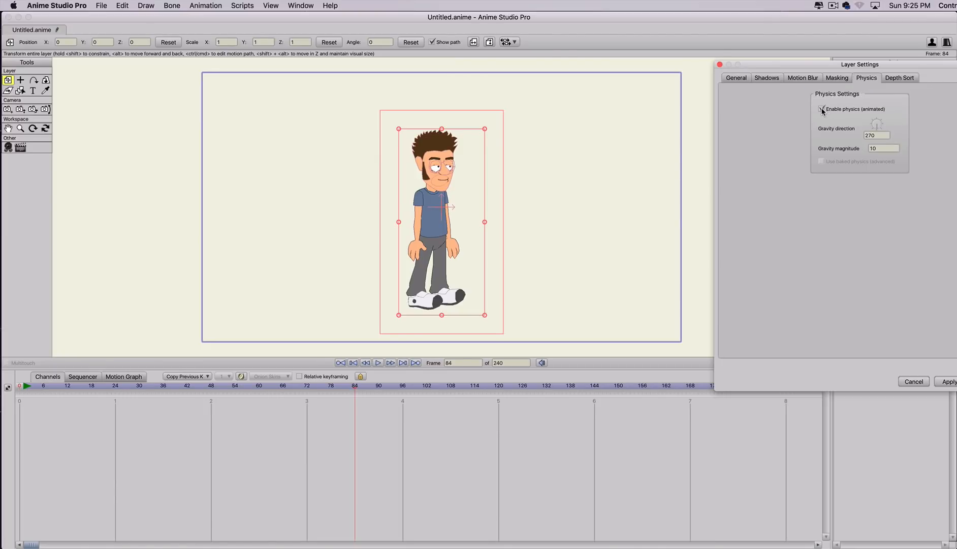
pyautogui.click(936, 383)
pyautogui.press('Return')
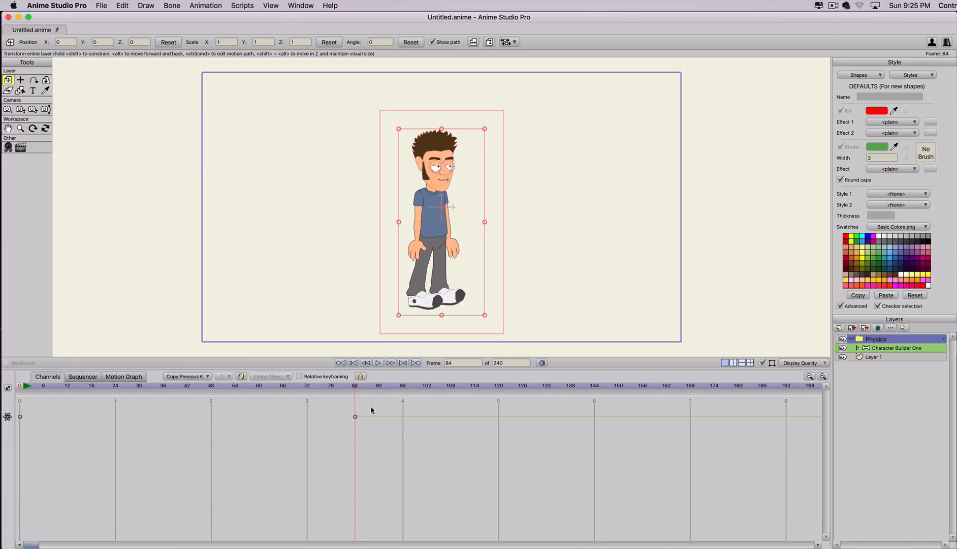
# Preview the timeline around the frame 84 physics keyframe, and select the Character Builder One layer at frame 0.
pyautogui.moveTo(310, 388); pyautogui.dragTo(439, 389)
pyautogui.moveTo(553, 401); pyautogui.dragTo(261, 396)
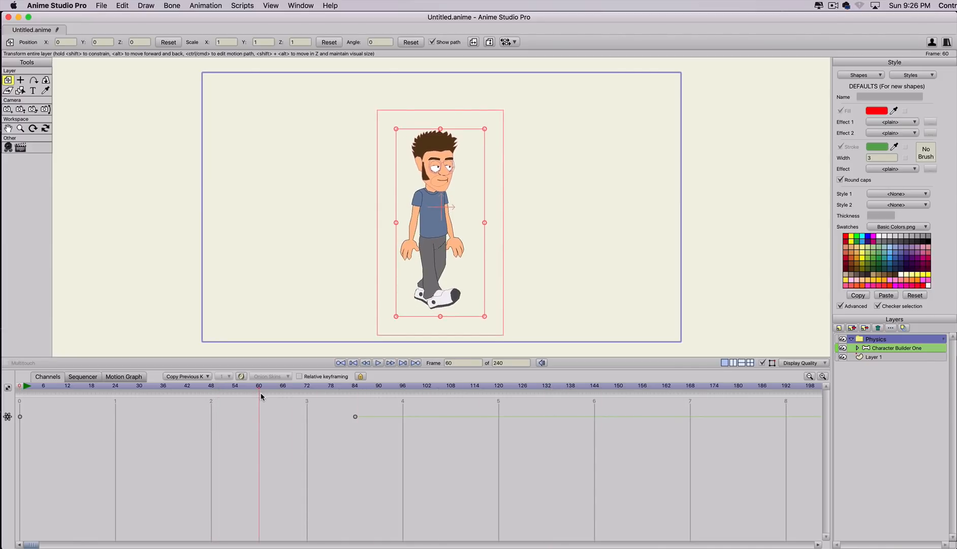
pyautogui.click(20, 391)
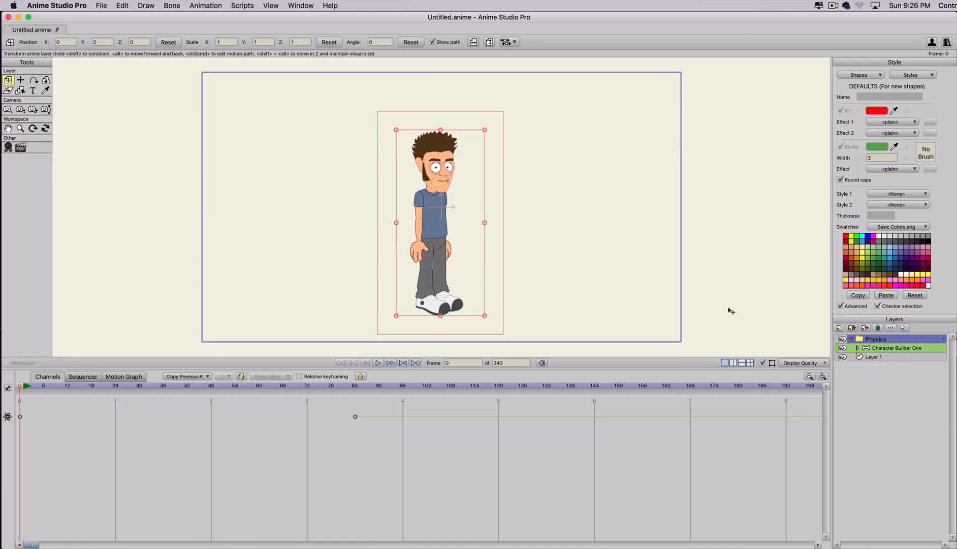
pyautogui.click(868, 348)
# Try moving the character's leg bones at frame 0 with Manipulate Bones, and undo the changes.
pyautogui.press('z')
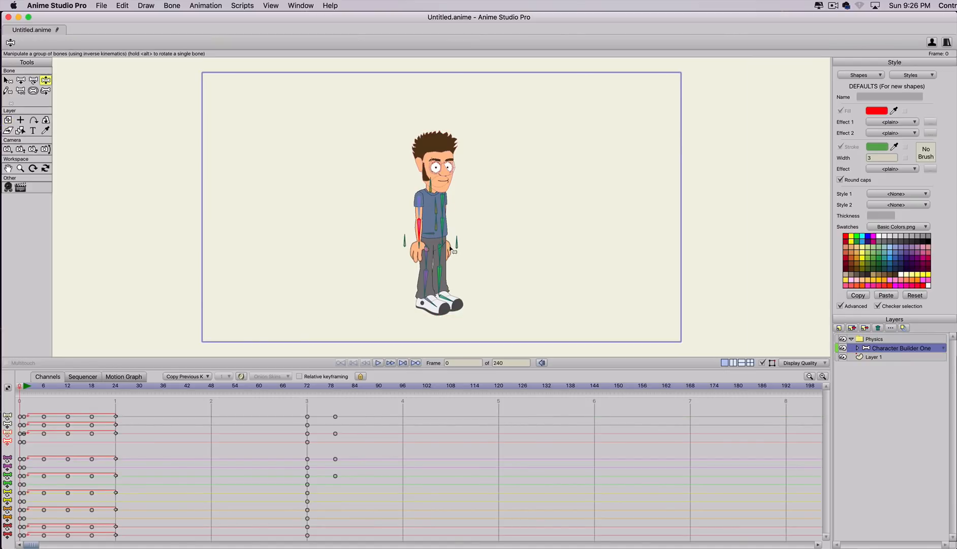
pyautogui.moveTo(439, 258); pyautogui.dragTo(469, 257)
pyautogui.moveTo(425, 282); pyautogui.dragTo(458, 339)
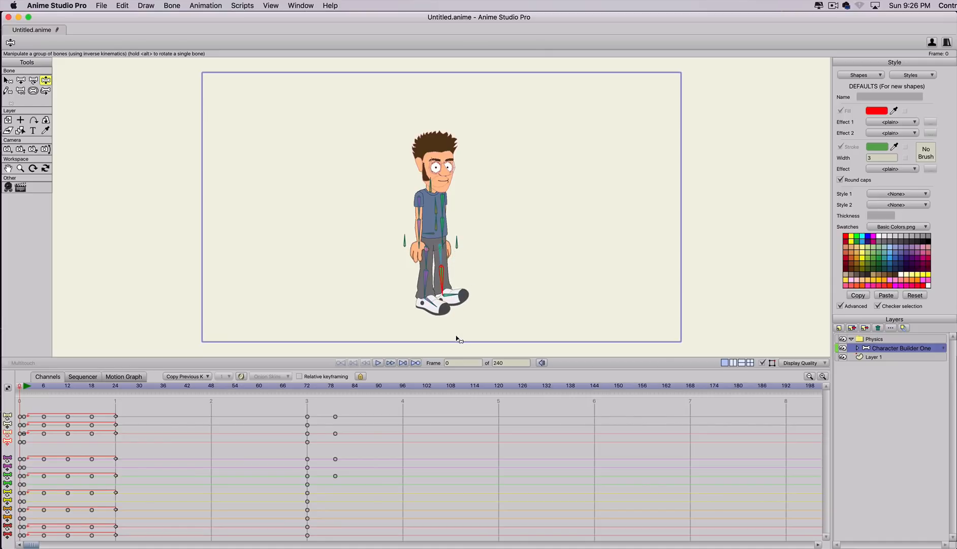
pyautogui.press('super+z')
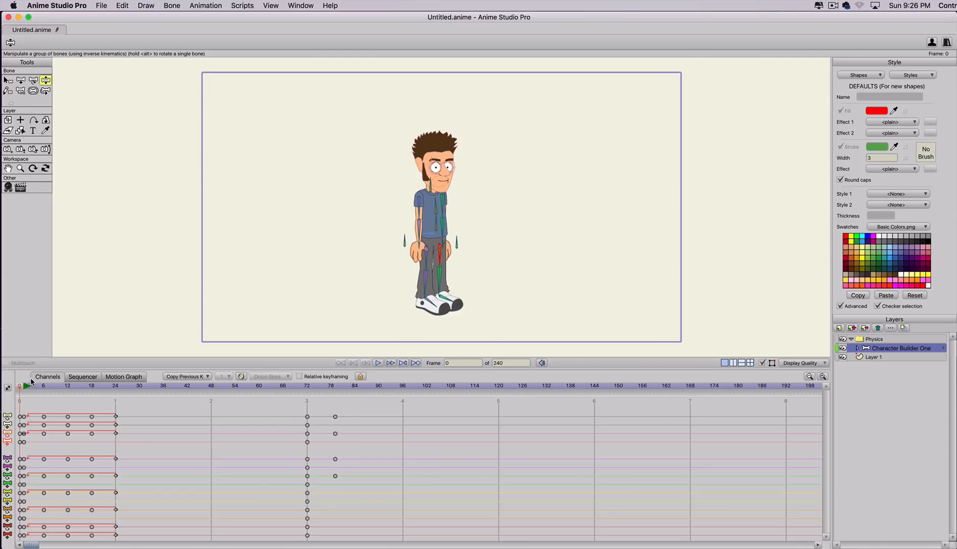
# Select all of the character's bones and raise their bone strength to about 0.49.
pyautogui.press('super+a')
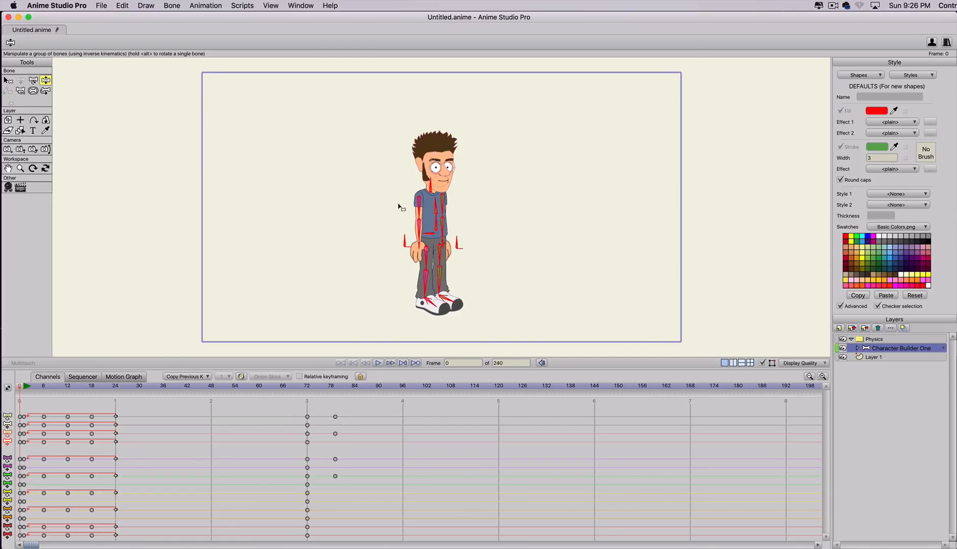
pyautogui.click(34, 92)
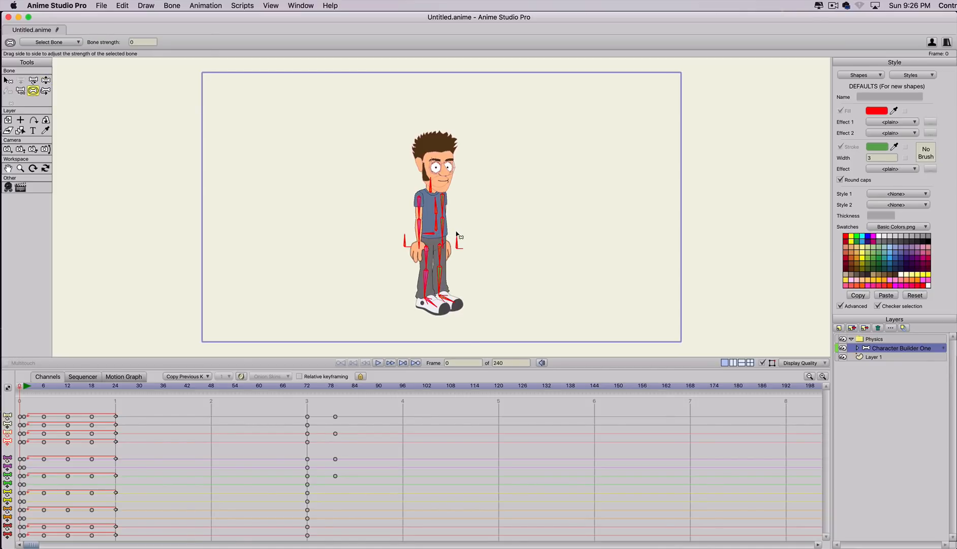
pyautogui.moveTo(457, 232); pyautogui.dragTo(503, 237)
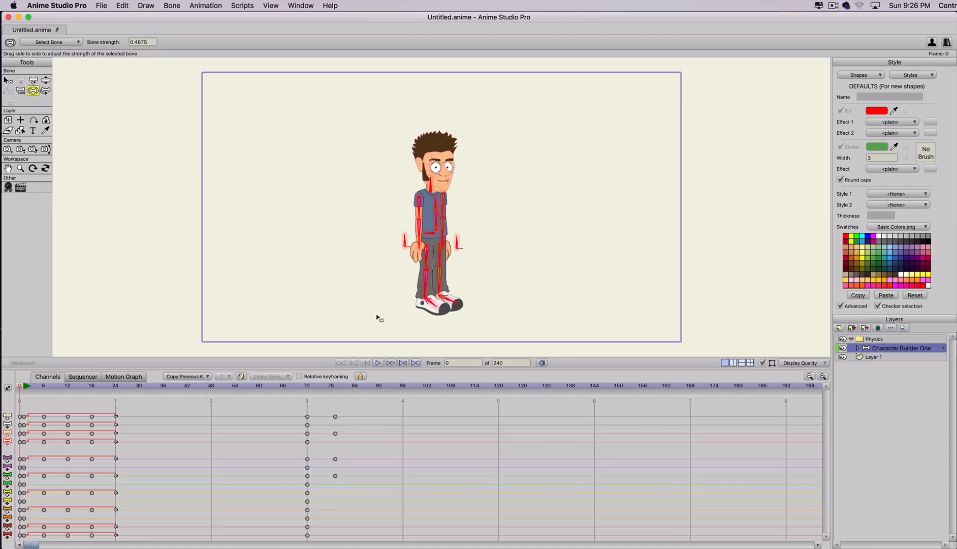
# Scrub the timeline to frame 76 and check the Physics group layer's physics settings at that frame, leaving them as they are.
pyautogui.click(176, 386)
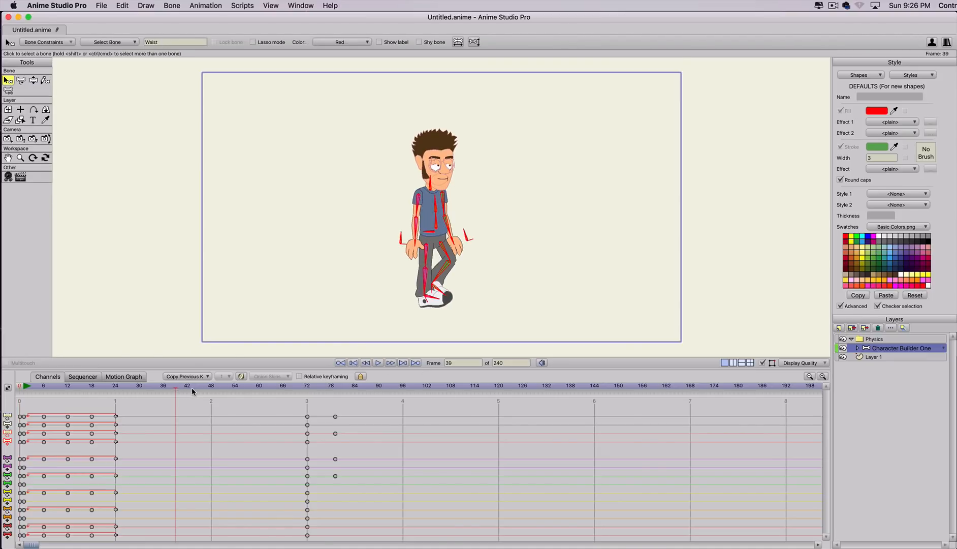
pyautogui.moveTo(191, 387); pyautogui.dragTo(298, 401)
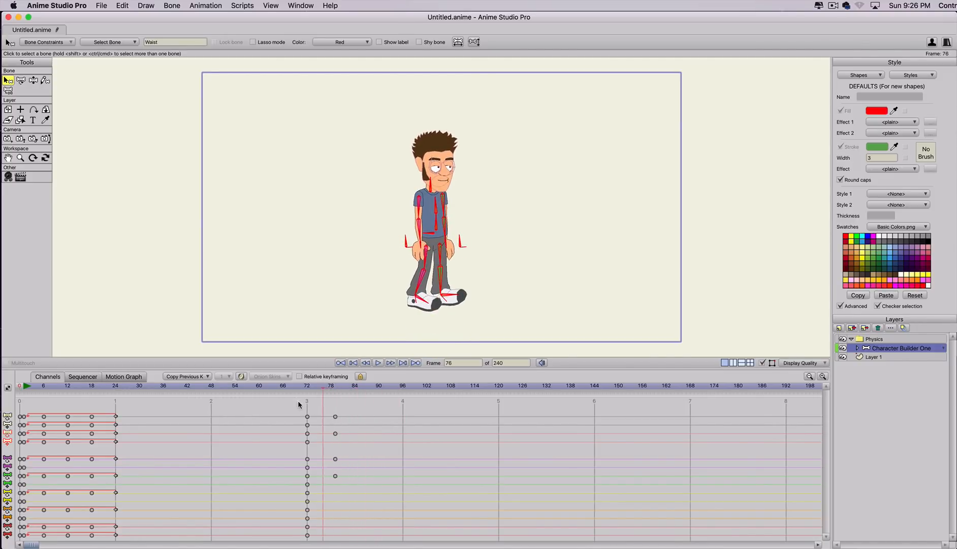
pyautogui.doubleClick(874, 339)
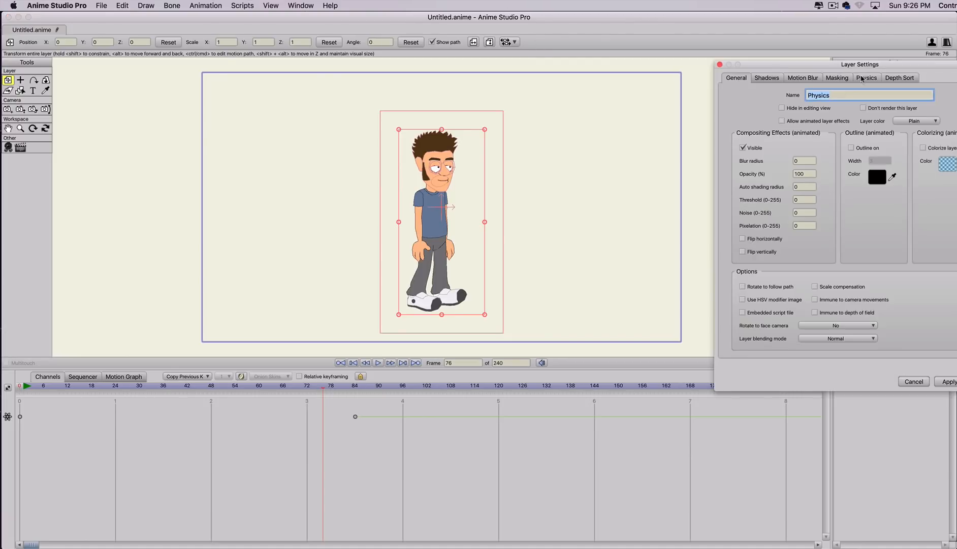
pyautogui.click(865, 79)
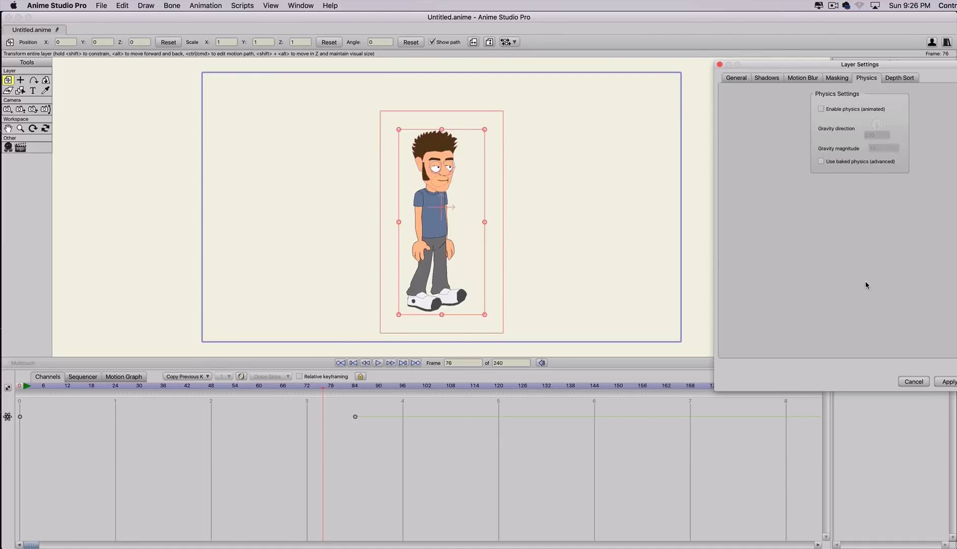
pyautogui.click(907, 384)
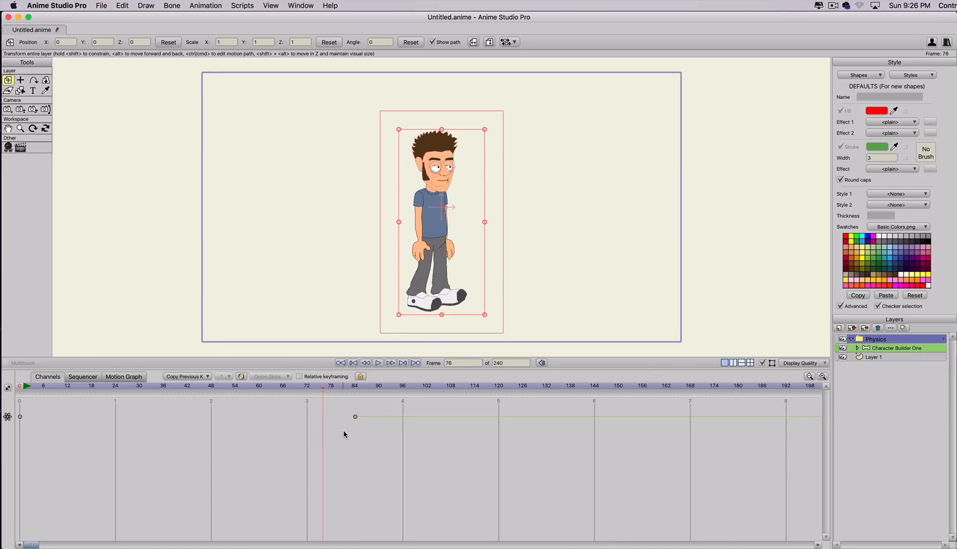
# Create a vector layer at frame 0 named "ground and wall" and move it into the Physics group.
pyautogui.click(838, 328)
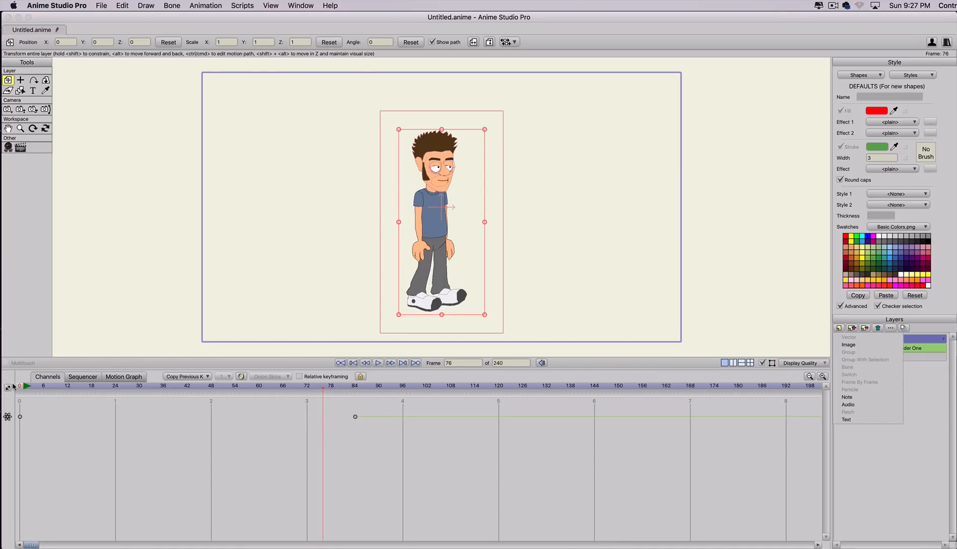
pyautogui.click(15, 387)
pyautogui.click(841, 330)
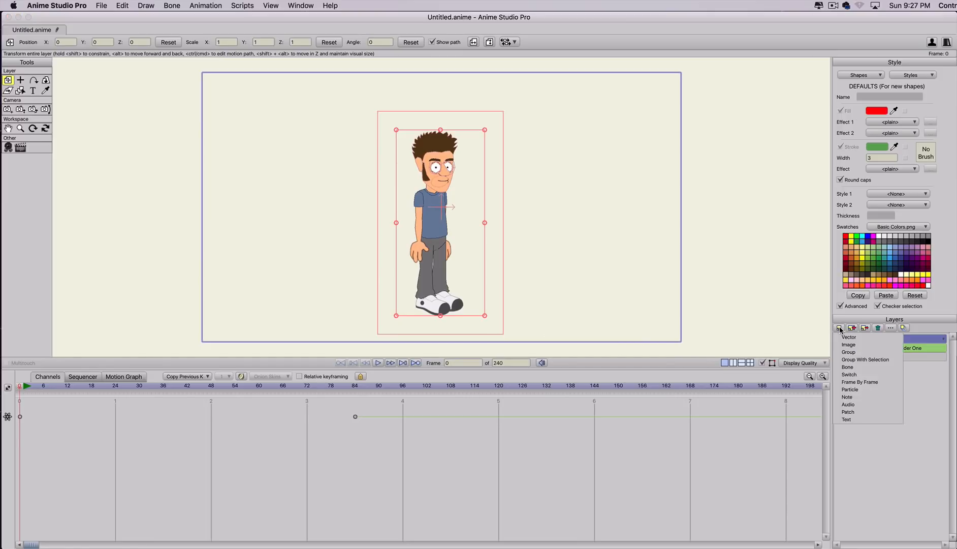
pyautogui.click(852, 338)
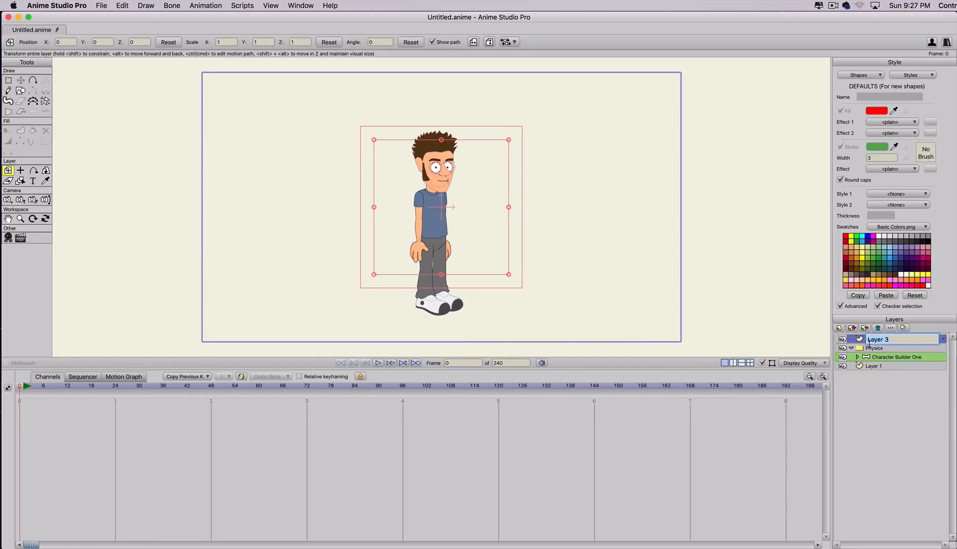
pyautogui.write('ground and wall')
pyautogui.press('Return')
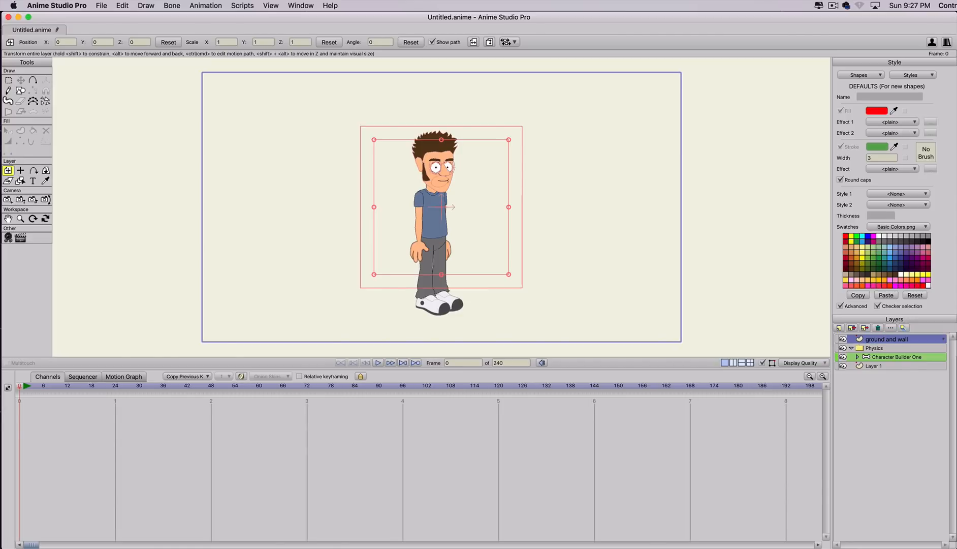
pyautogui.moveTo(887, 344); pyautogui.dragTo(884, 354)
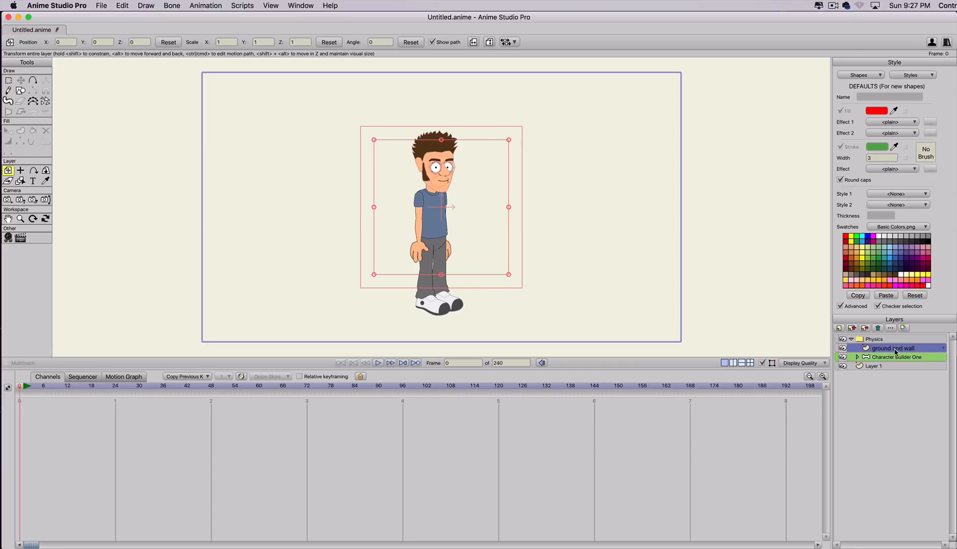
# Make the ground and wall layer a non-moving object in its physics settings.
pyautogui.doubleClick(896, 350)
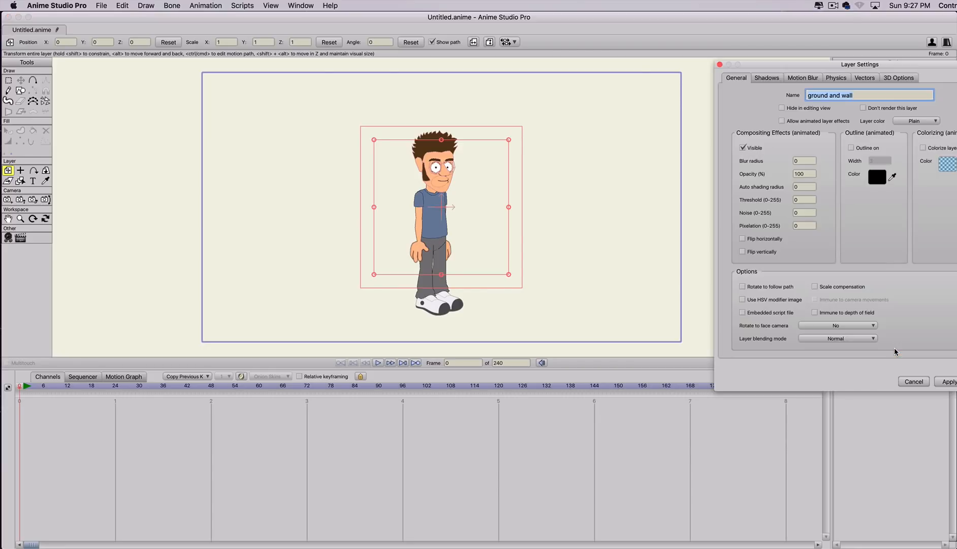
pyautogui.click(841, 82)
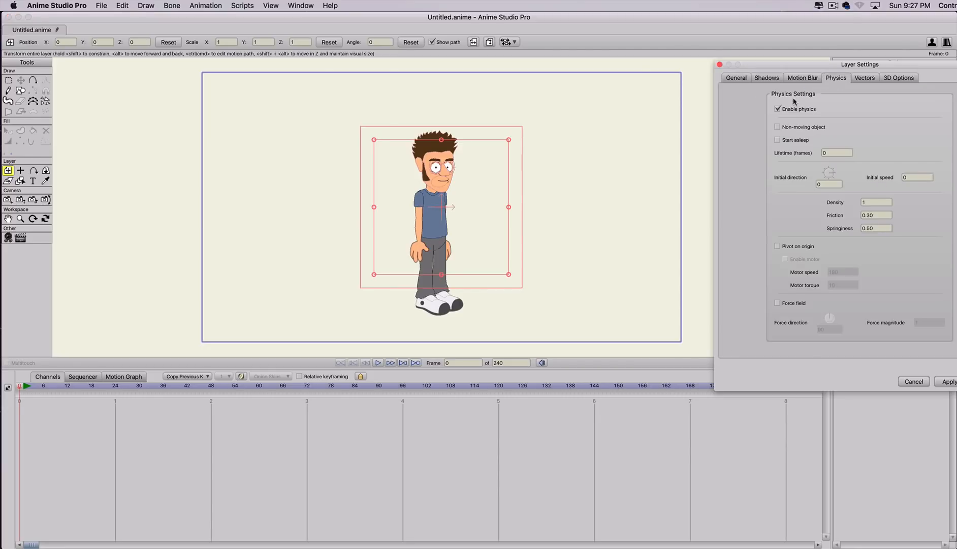
pyautogui.click(777, 128)
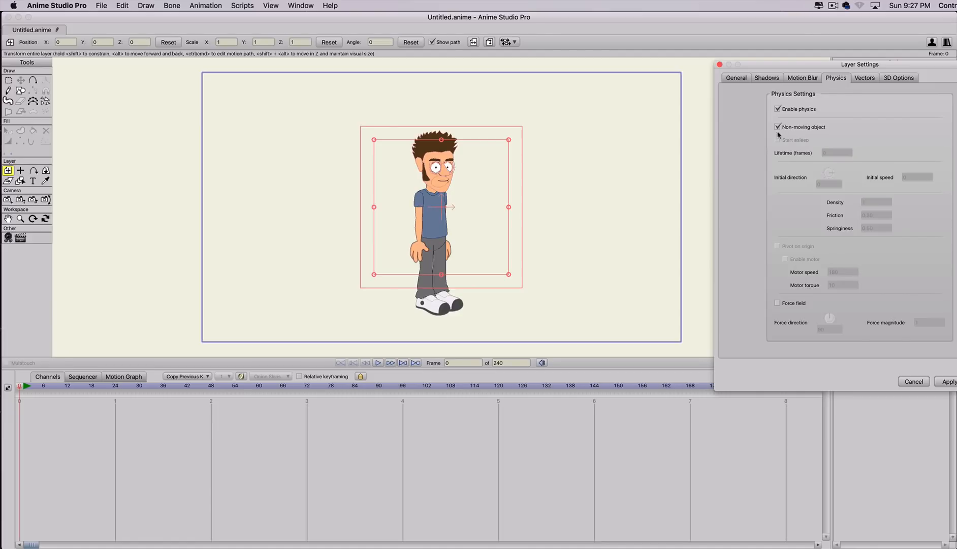
pyautogui.click(948, 381)
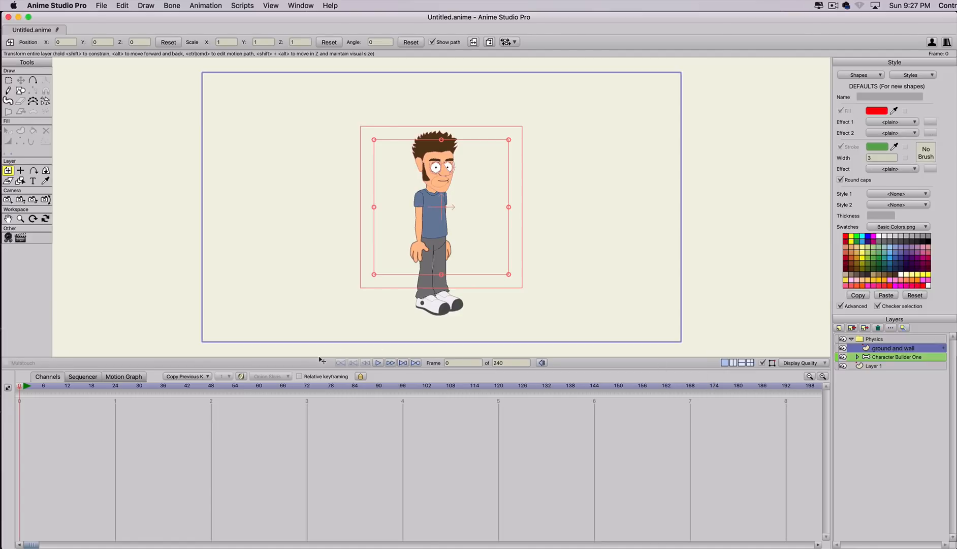
# Draw a green filled rectangle along the canvas's bottom edge as ground and a tall one along its left edge as wall.
pyautogui.click(21, 91)
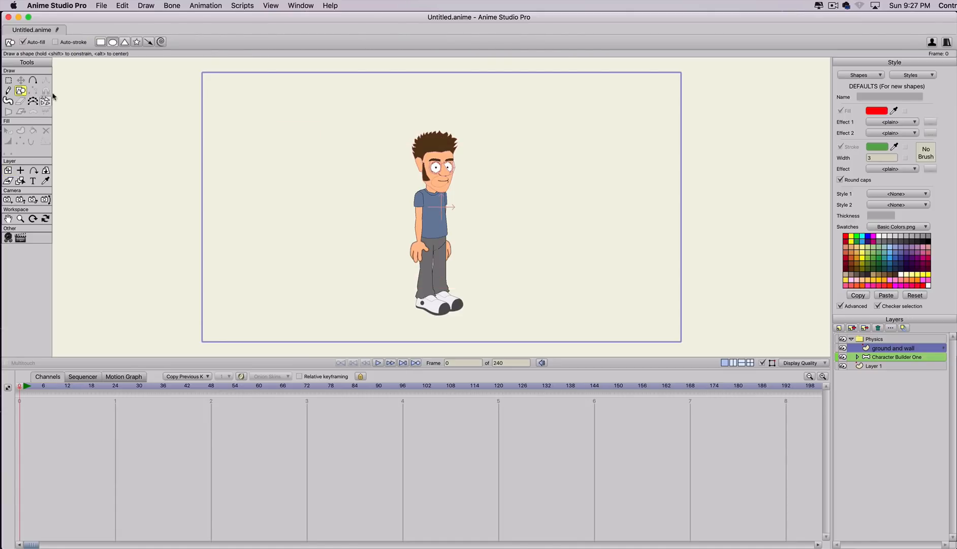
pyautogui.click(99, 43)
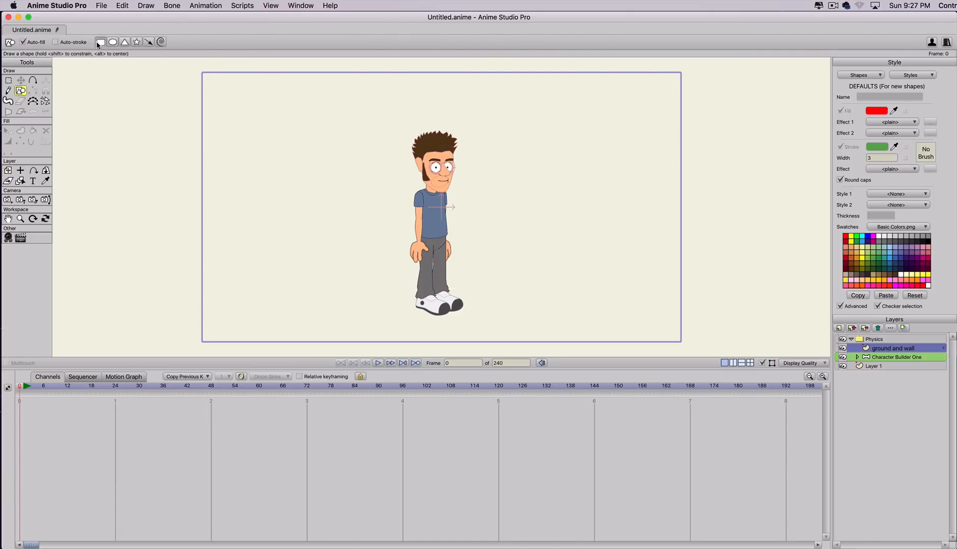
pyautogui.click(878, 255)
pyautogui.moveTo(200, 342); pyautogui.dragTo(685, 328)
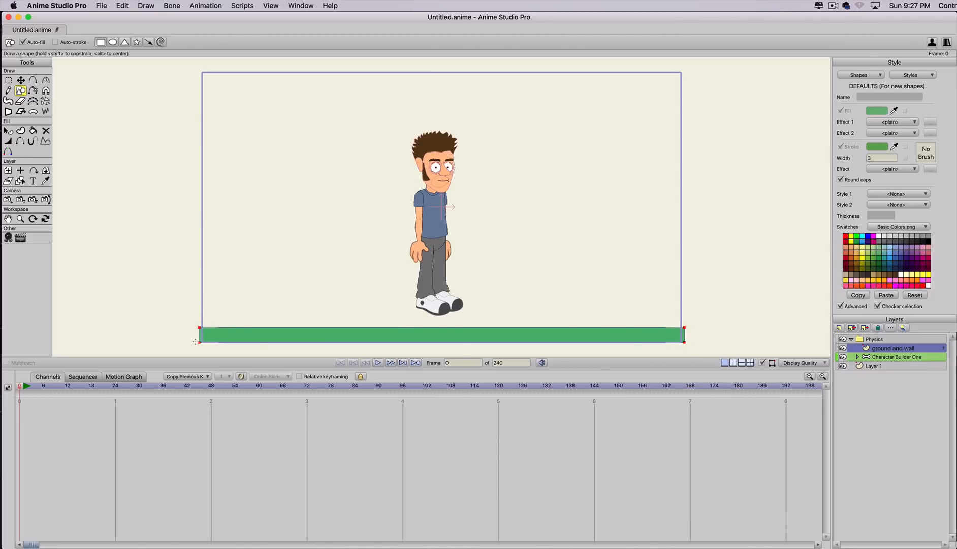
pyautogui.moveTo(189, 340); pyautogui.dragTo(204, 72)
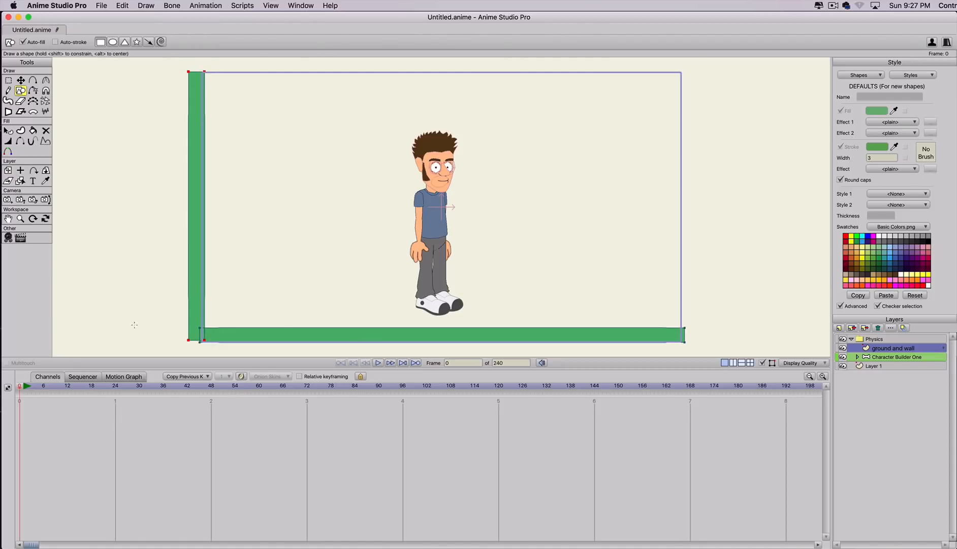
# Preview the walk, return to frame 0, and test the range of the front leg bones on the Character Builder One layer.
pyautogui.moveTo(64, 390); pyautogui.dragTo(110, 388)
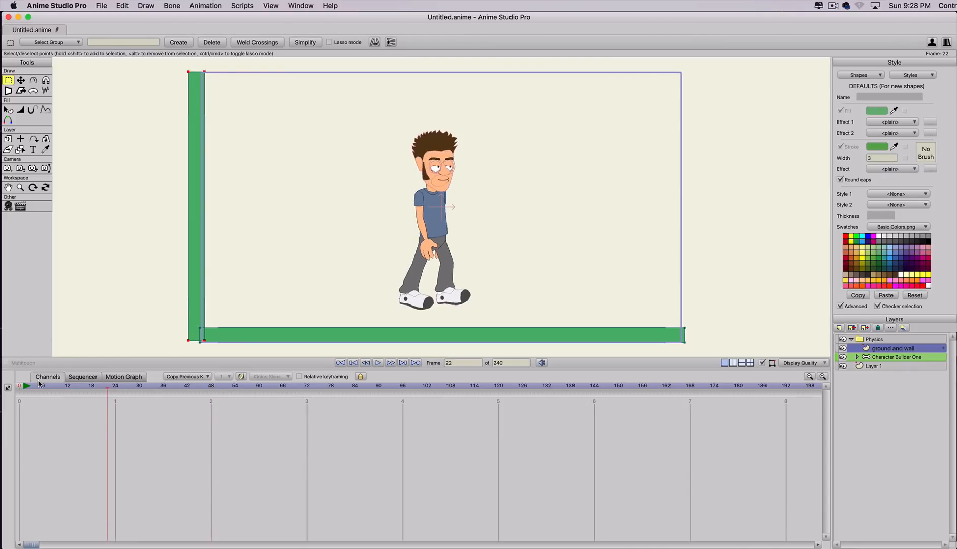
pyautogui.moveTo(39, 383); pyautogui.dragTo(5, 385)
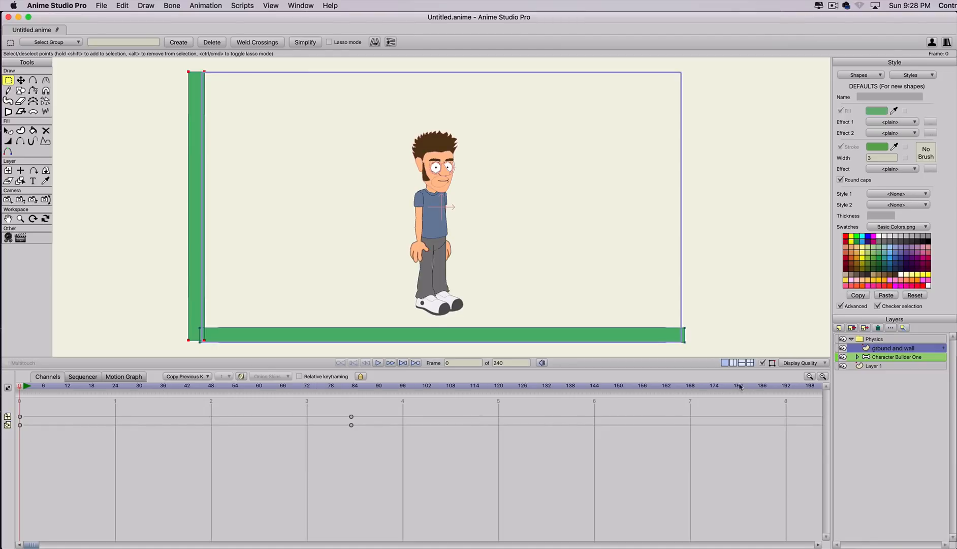
pyautogui.click(874, 359)
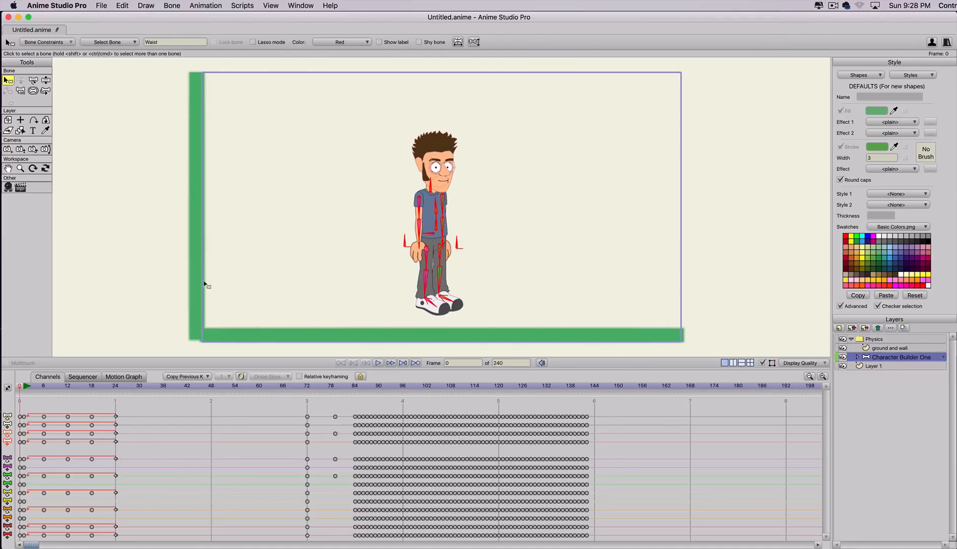
pyautogui.moveTo(428, 273); pyautogui.dragTo(429, 355)
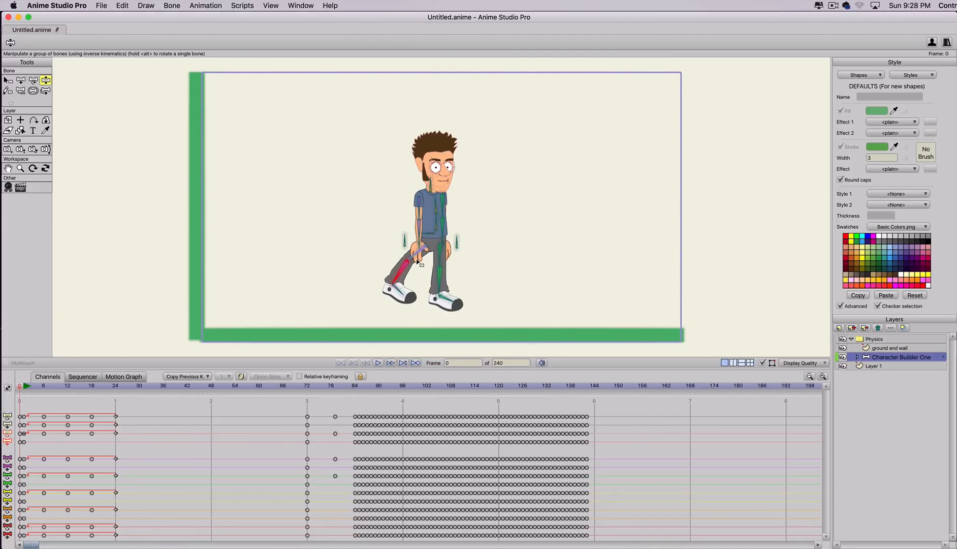
pyautogui.moveTo(416, 259); pyautogui.dragTo(502, 348)
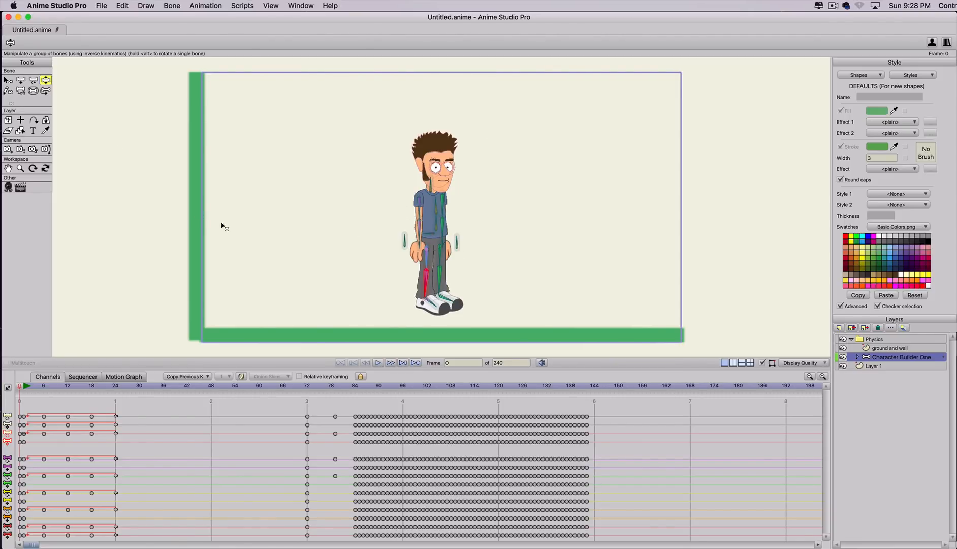
# Enable angle constraints from -70 to 70 degrees on the neck, upper torso and lower torso bones.
pyautogui.press('b')
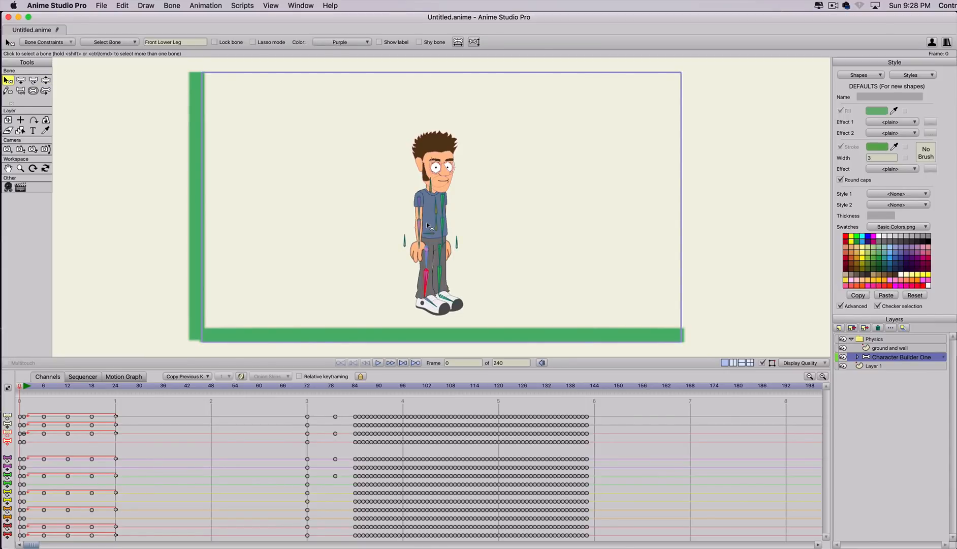
pyautogui.click(431, 191)
pyautogui.click(437, 223)
pyautogui.click(56, 43)
pyautogui.click(26, 54)
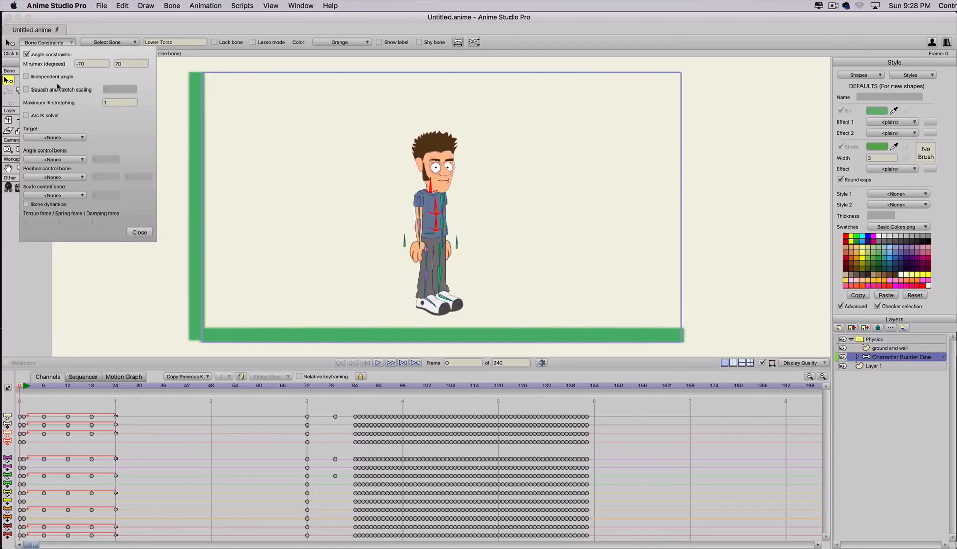
pyautogui.scroll(-1, 432, 193)
pyautogui.scroll(5, 431, 193)
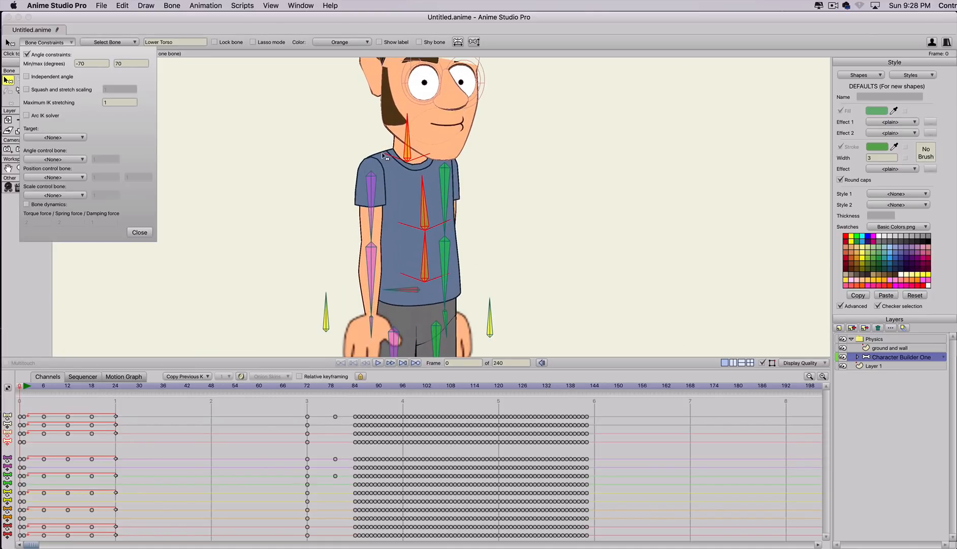
pyautogui.scroll(-3, 386, 157)
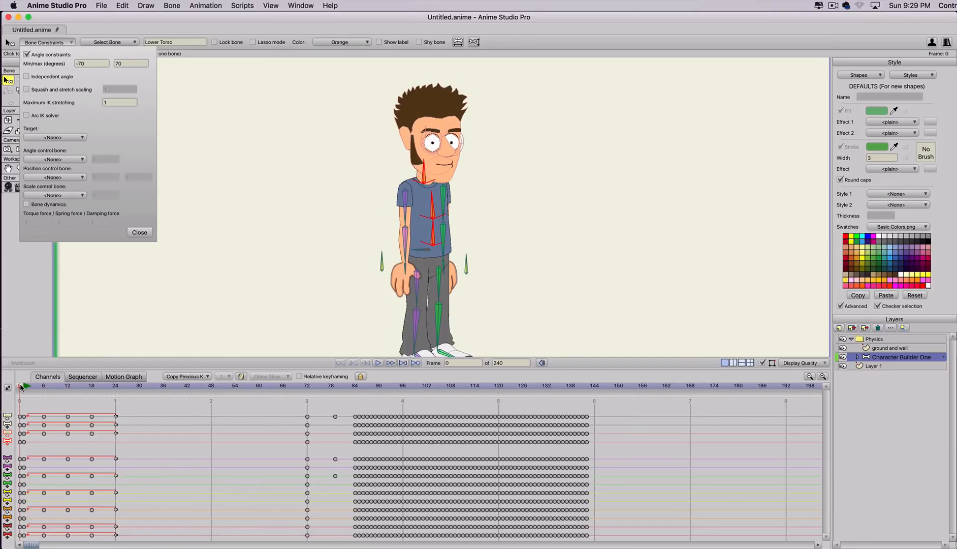
# Test the constrained neck, upper torso and lower torso bones with Manipulate Bones.
pyautogui.press('z')
pyautogui.moveTo(419, 165); pyautogui.dragTo(547, 137)
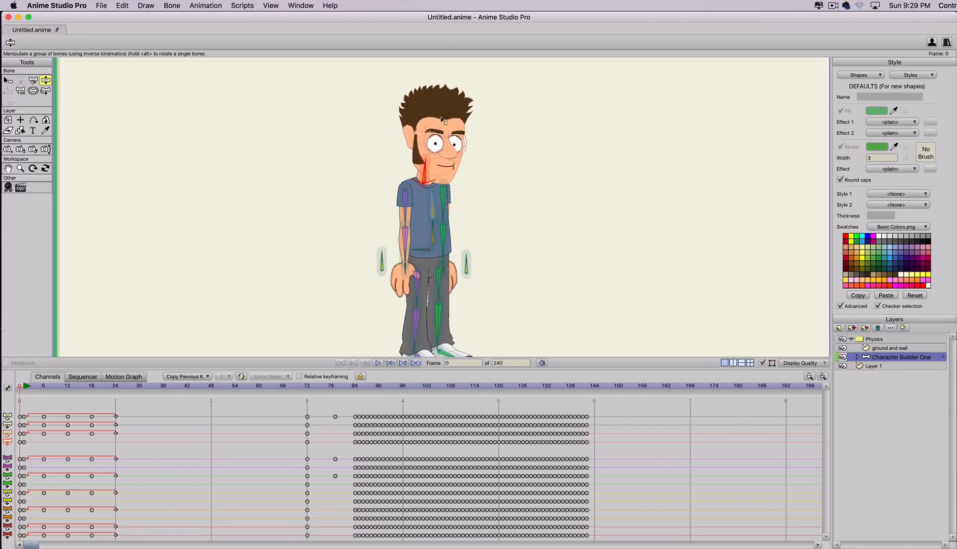
pyautogui.moveTo(438, 205)
pyautogui.mouseDown()
pyautogui.moveTo(427, 128)
pyautogui.moveTo(440, 188)
pyautogui.moveTo(483, 236)
pyautogui.moveTo(381, 228)
pyautogui.moveTo(460, 203)
pyautogui.moveTo(422, 203)
pyautogui.mouseUp()
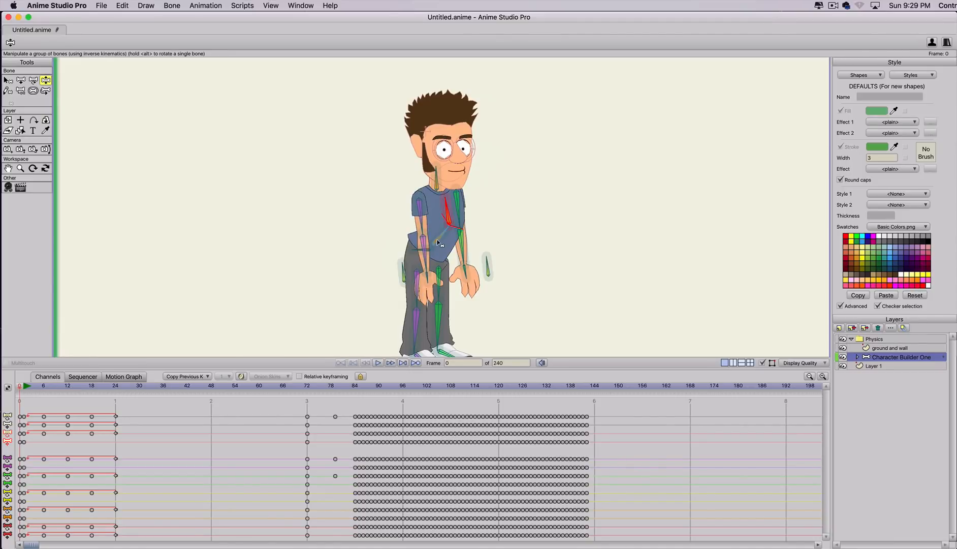
pyautogui.moveTo(437, 242)
pyautogui.mouseDown()
pyautogui.moveTo(408, 222)
pyautogui.moveTo(401, 258)
pyautogui.moveTo(427, 237)
pyautogui.mouseUp()
pyautogui.click(422, 232)
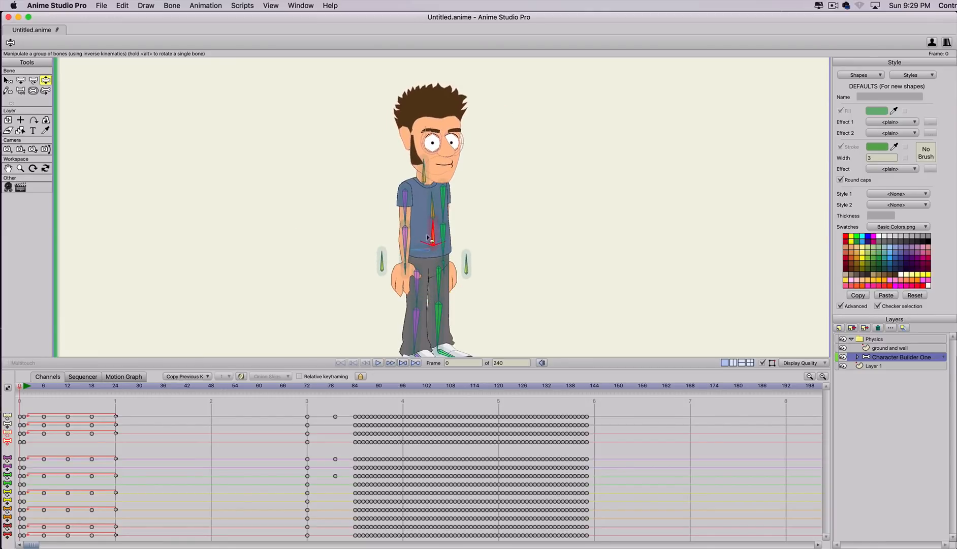
# Narrow the angle constraint range of the Lower Torso bone.
pyautogui.press('b')
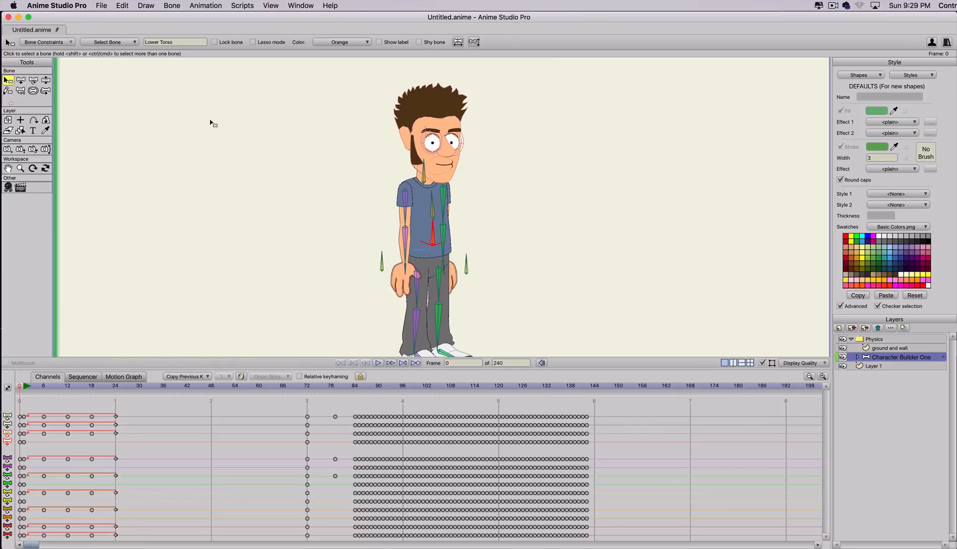
pyautogui.click(49, 42)
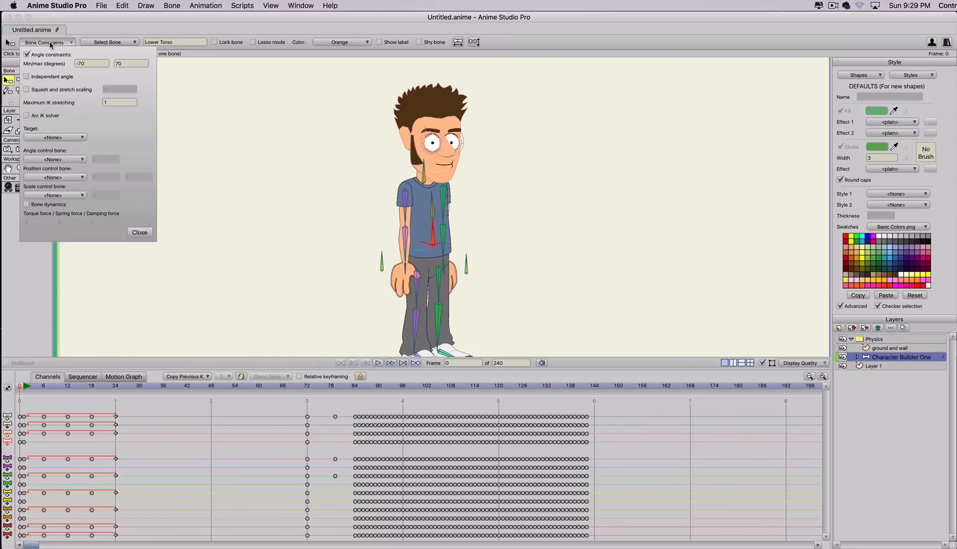
pyautogui.click(81, 63)
pyautogui.scroll(-2, 92, 65)
pyautogui.scroll(-8, 119, 65)
pyautogui.click(409, 230)
# Test the constrained torso bones with Manipulate Bones and open the angle limits of bone B18 for editing.
pyautogui.press('z')
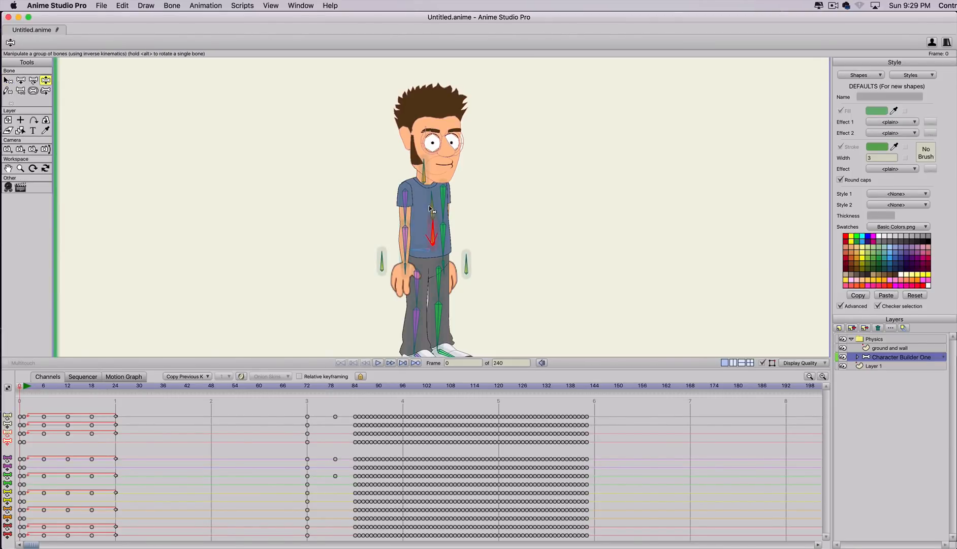
pyautogui.moveTo(418, 236); pyautogui.dragTo(283, 186)
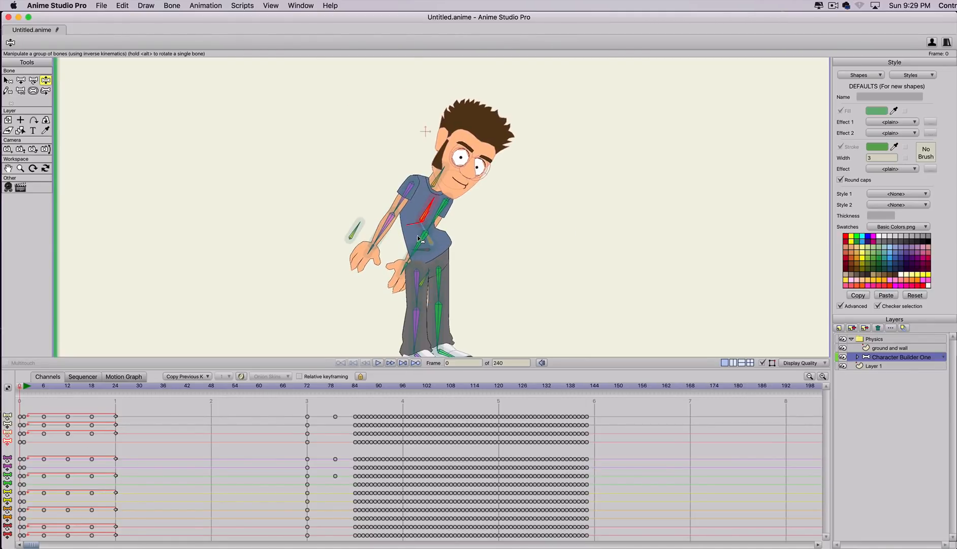
pyautogui.press('b')
pyautogui.click(45, 43)
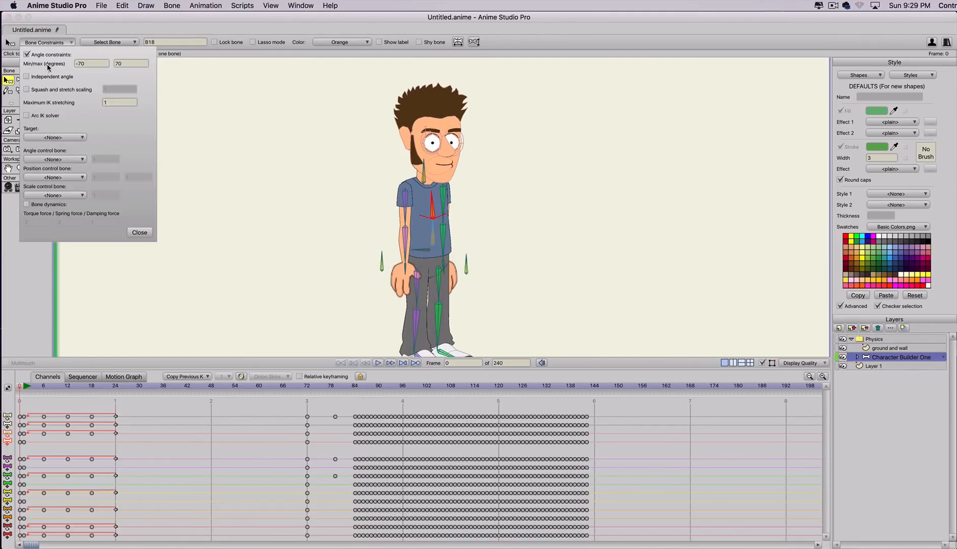
pyautogui.scroll(-5, 82, 65)
pyautogui.scroll(6, 82, 65)
pyautogui.click(120, 64)
# Scrub through the walk and the collapse up to frame 92 with the new torso limits, and return to frame 0.
pyautogui.scroll(-4, 122, 65)
pyautogui.click(106, 387)
pyautogui.scroll(-4, 300, 301)
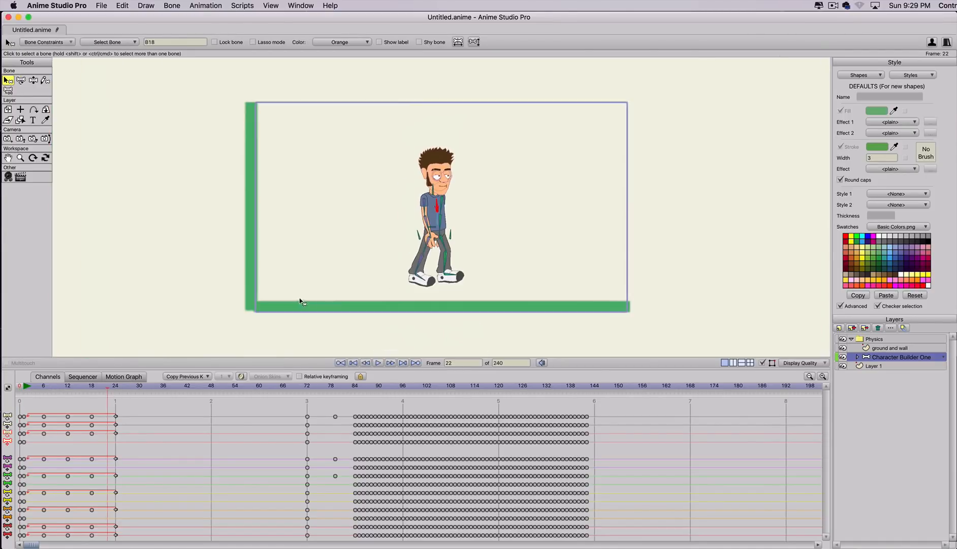
pyautogui.click(248, 385)
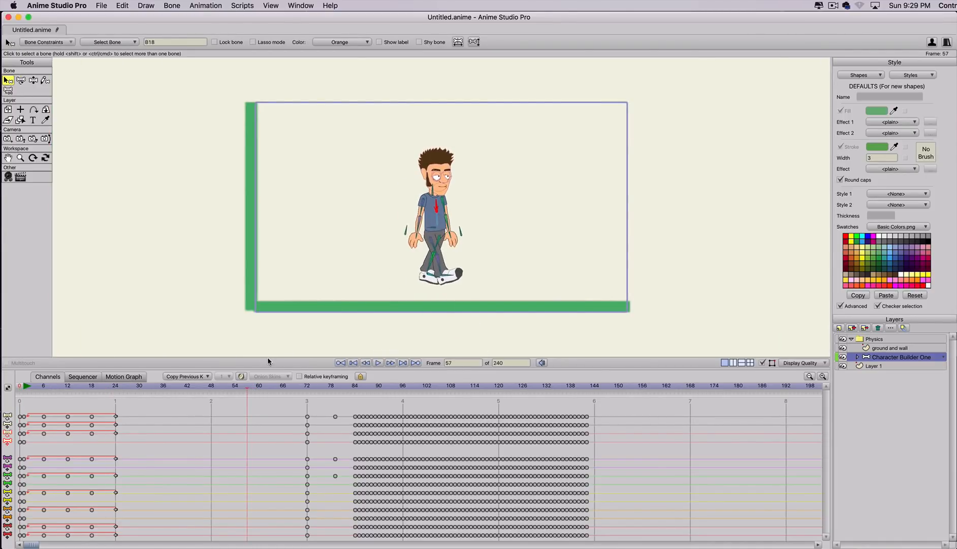
pyautogui.moveTo(283, 387); pyautogui.dragTo(386, 403)
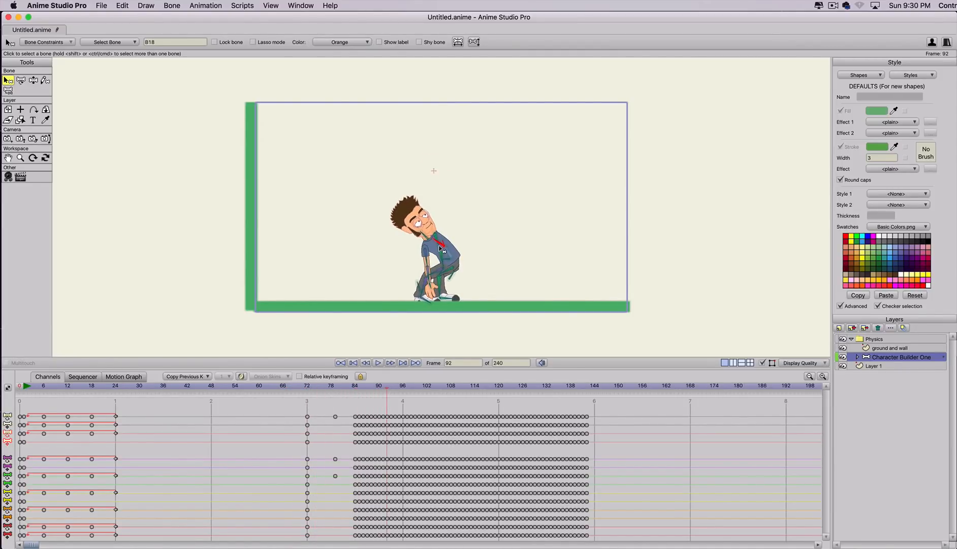
pyautogui.moveTo(348, 384); pyautogui.dragTo(116, 398)
pyautogui.click(61, 398)
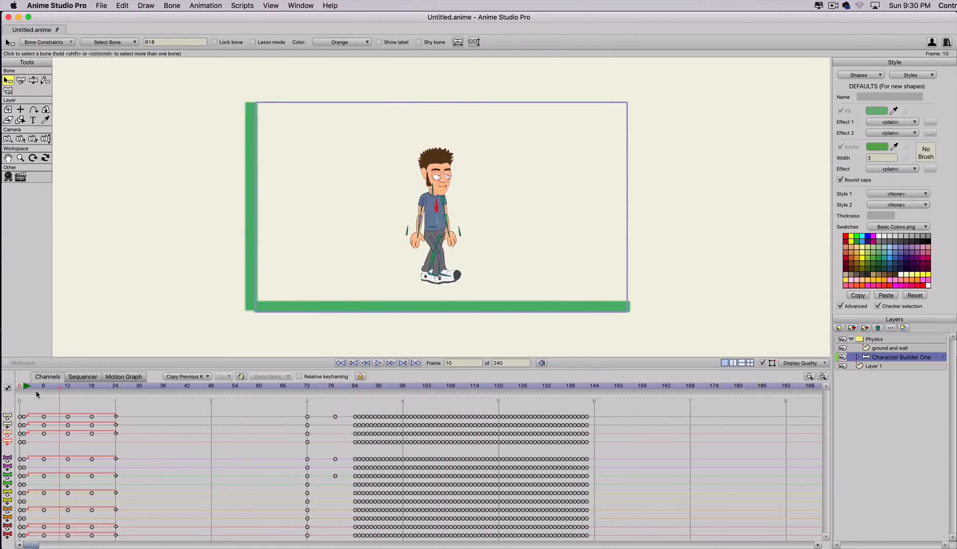
pyautogui.moveTo(1, 387); pyautogui.dragTo(0, 386)
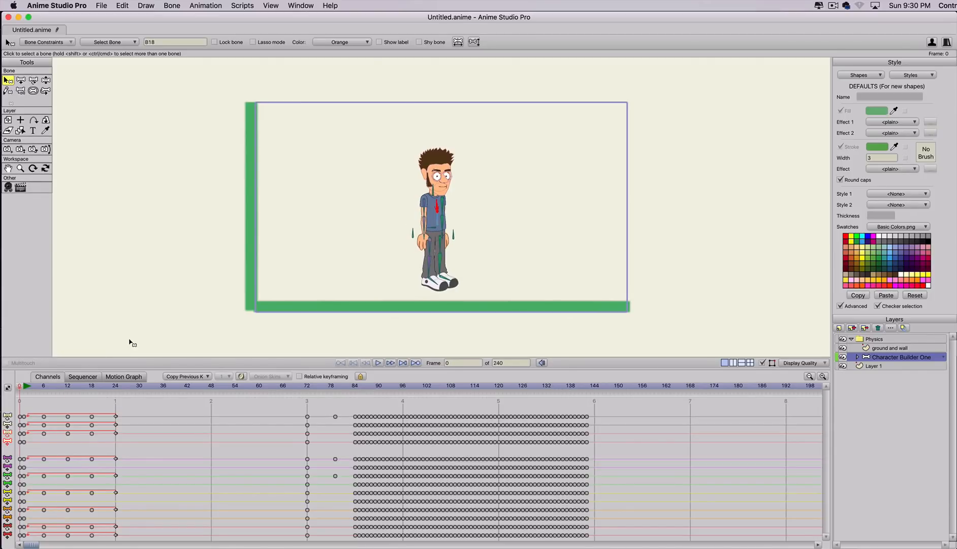
# Enable angle constraints from -30 to 30 degrees on both upper leg bones.
pyautogui.click(428, 245)
pyautogui.scroll(1, 422, 251)
pyautogui.keyDown('shift'); pyautogui.click(441, 243); pyautogui.keyUp('shift')
pyautogui.click(59, 42)
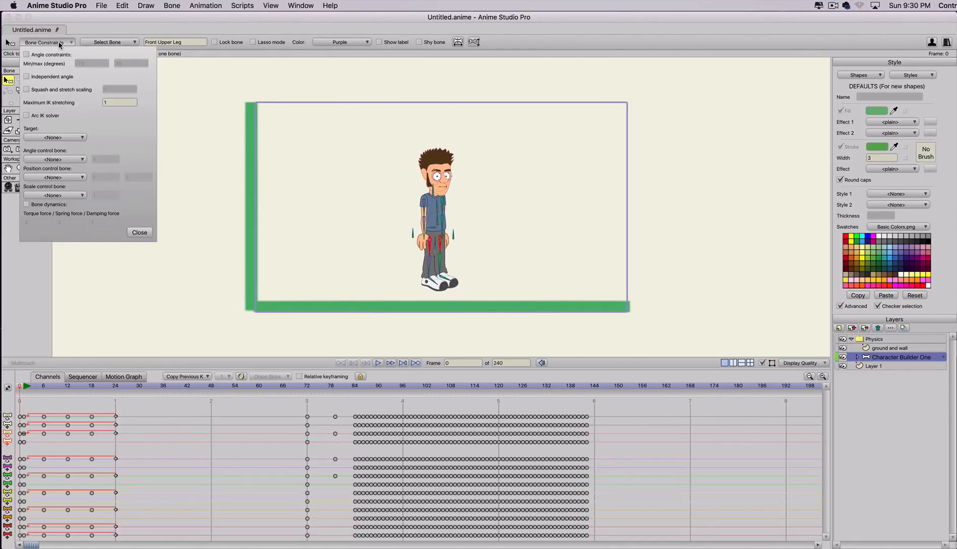
pyautogui.click(27, 54)
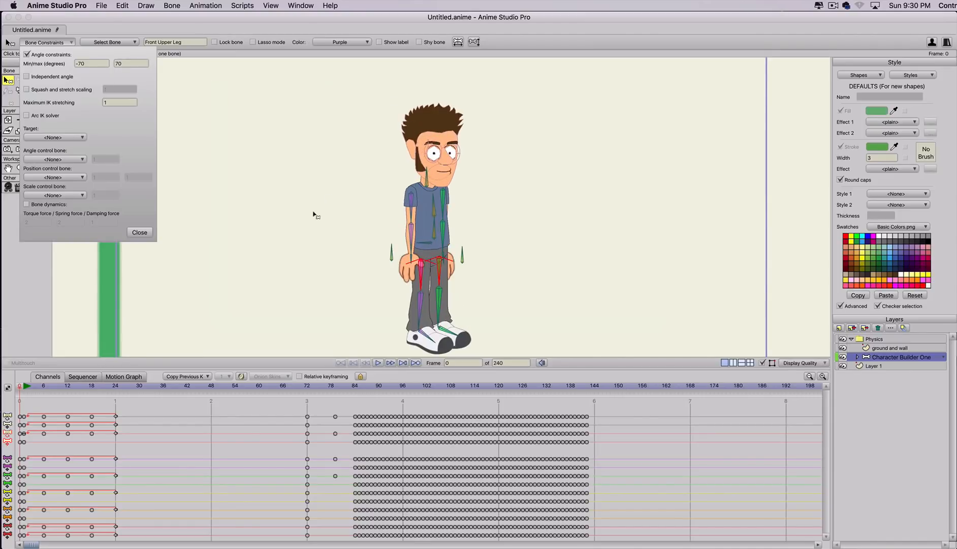
pyautogui.click(80, 63)
pyautogui.write('-30')
pyautogui.click(113, 63)
pyautogui.write('30')
pyautogui.click(189, 215)
pyautogui.click(191, 319)
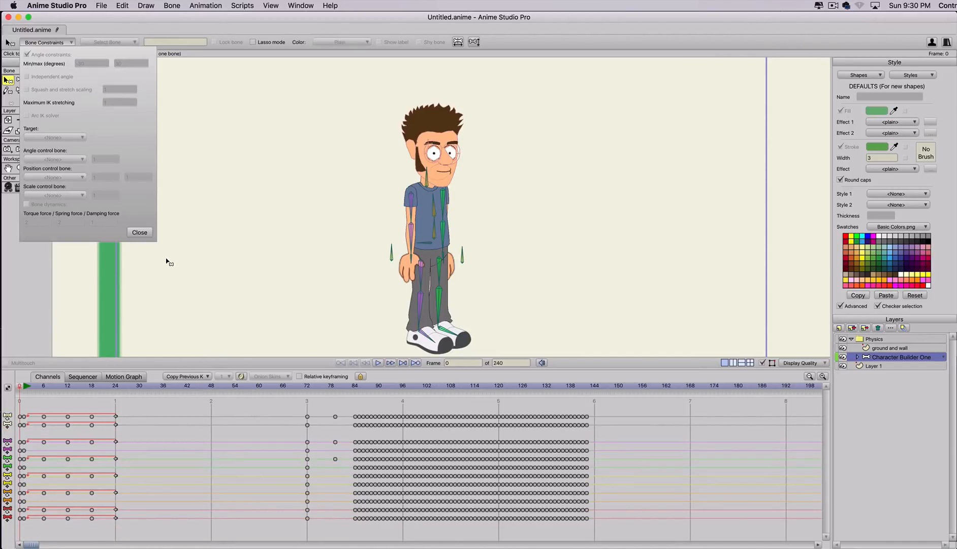
pyautogui.click(141, 231)
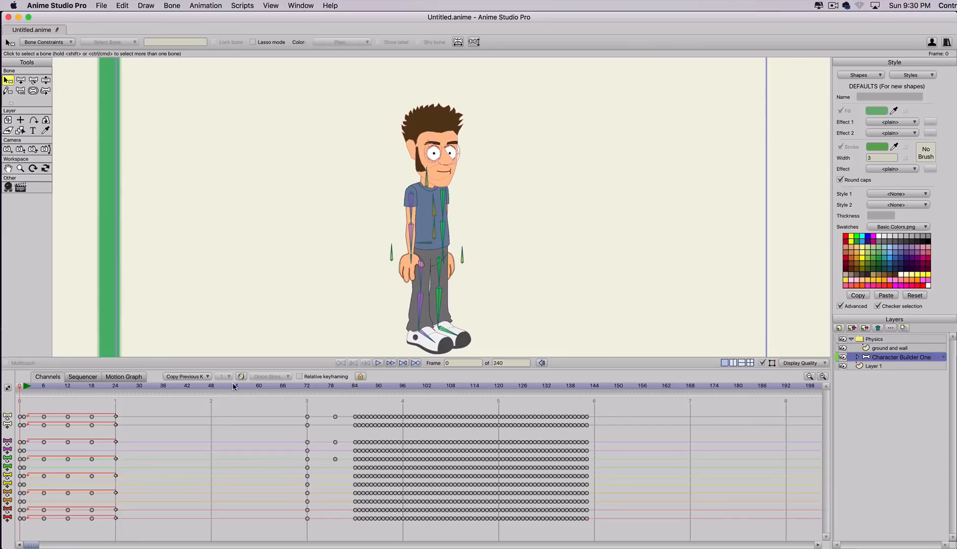
# Scrub through the collapse with the limited upper legs, and check the Physics group's keyframe at frame 84.
pyautogui.moveTo(234, 387); pyautogui.dragTo(383, 406)
pyautogui.scroll(-4, 404, 290)
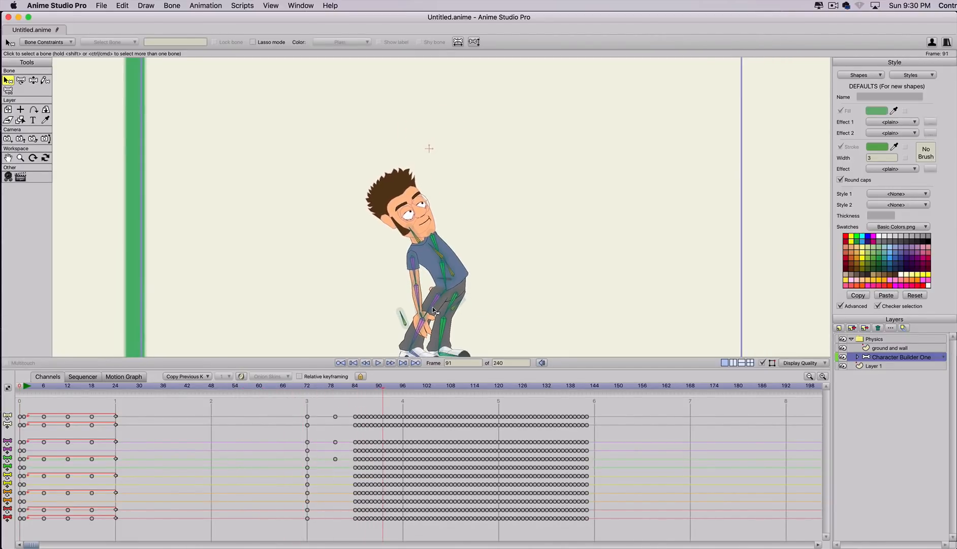
pyautogui.scroll(-1, 433, 310)
pyautogui.moveTo(349, 389); pyautogui.dragTo(503, 387)
pyautogui.moveTo(387, 403); pyautogui.dragTo(308, 402)
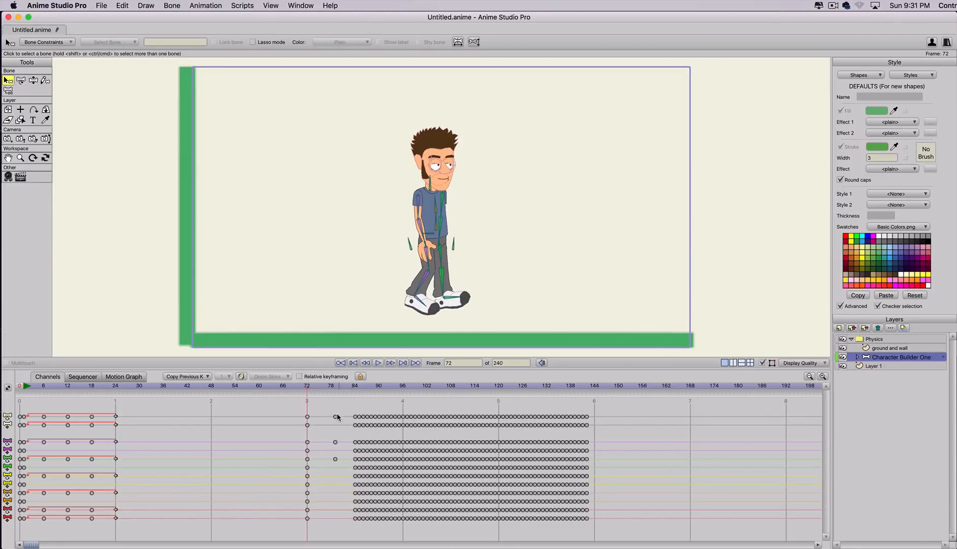
pyautogui.moveTo(291, 387); pyautogui.dragTo(307, 399)
pyautogui.click(876, 339)
pyautogui.moveTo(312, 390); pyautogui.dragTo(356, 399)
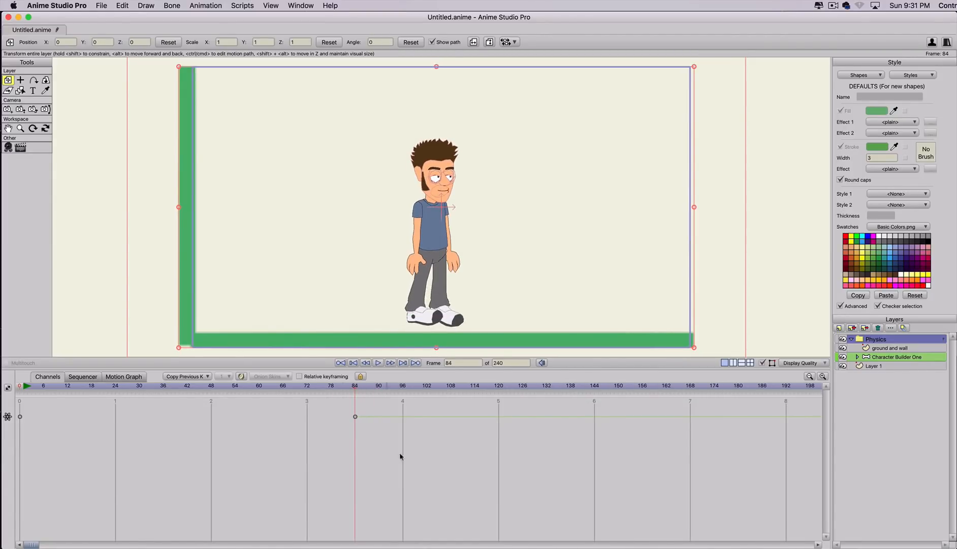
pyautogui.doubleClick(888, 356)
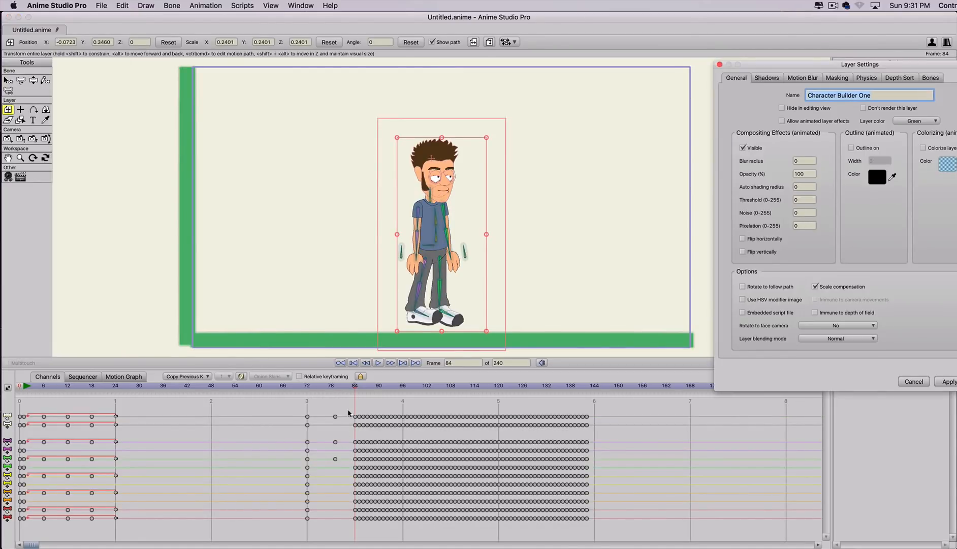
pyautogui.moveTo(355, 416); pyautogui.dragTo(347, 416)
pyautogui.click(913, 380)
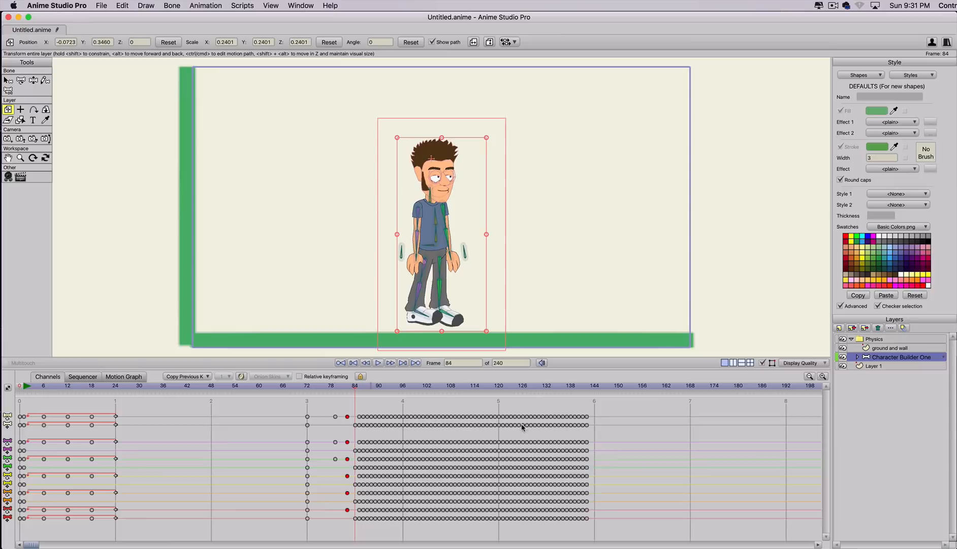
pyautogui.moveTo(624, 411); pyautogui.dragTo(299, 533)
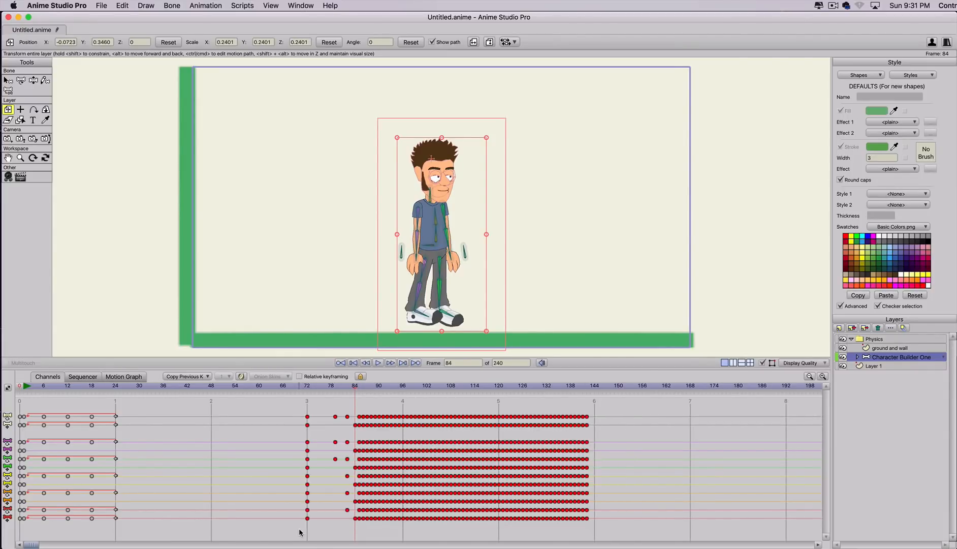
pyautogui.click(311, 402)
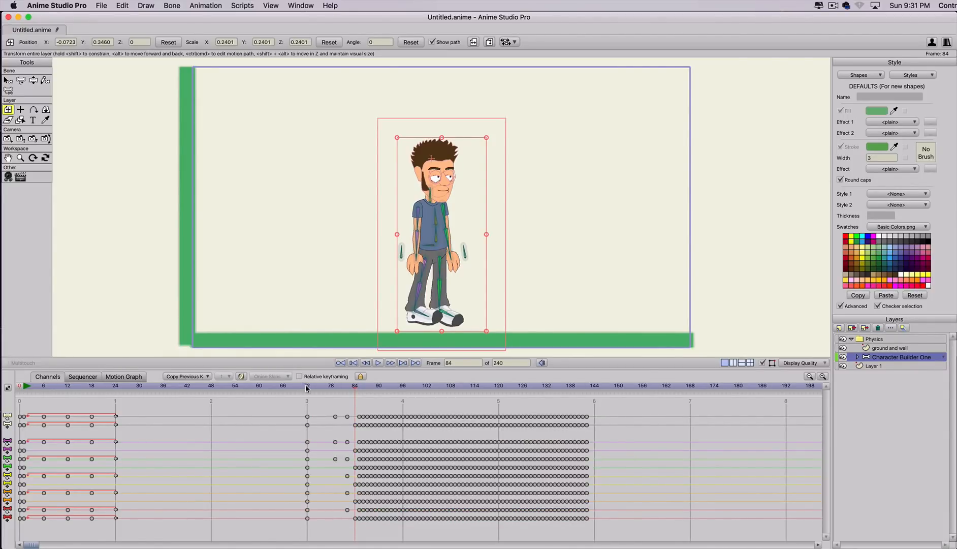
# Delete the baked simulation keyframes after frame 80 from the Character Builder One layer.
pyautogui.click(320, 389)
pyautogui.moveTo(326, 390); pyautogui.dragTo(331, 390)
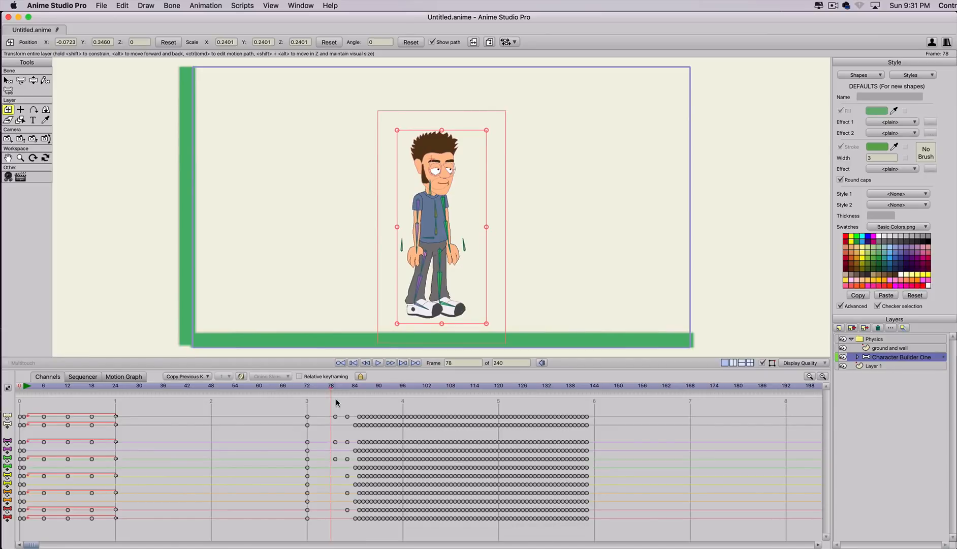
pyautogui.moveTo(393, 470); pyautogui.dragTo(624, 541)
pyautogui.press('Delete')
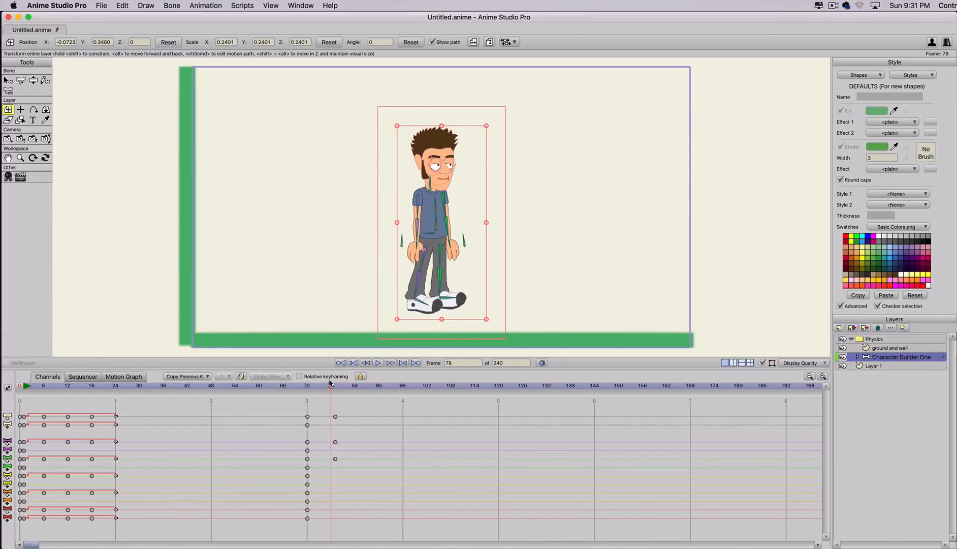
# Apply the Start asleep physics option to the Character Builder One layer.
pyautogui.doubleClick(893, 357)
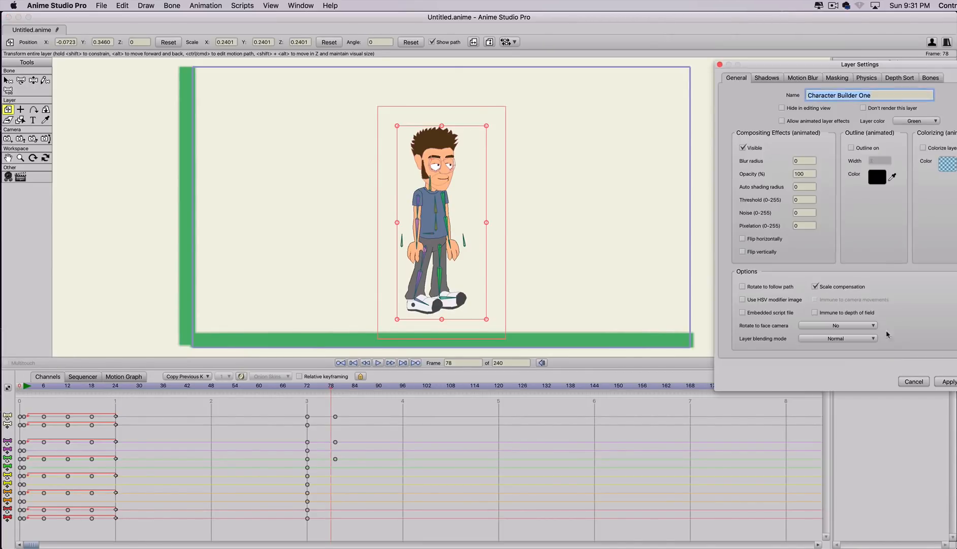
pyautogui.click(858, 80)
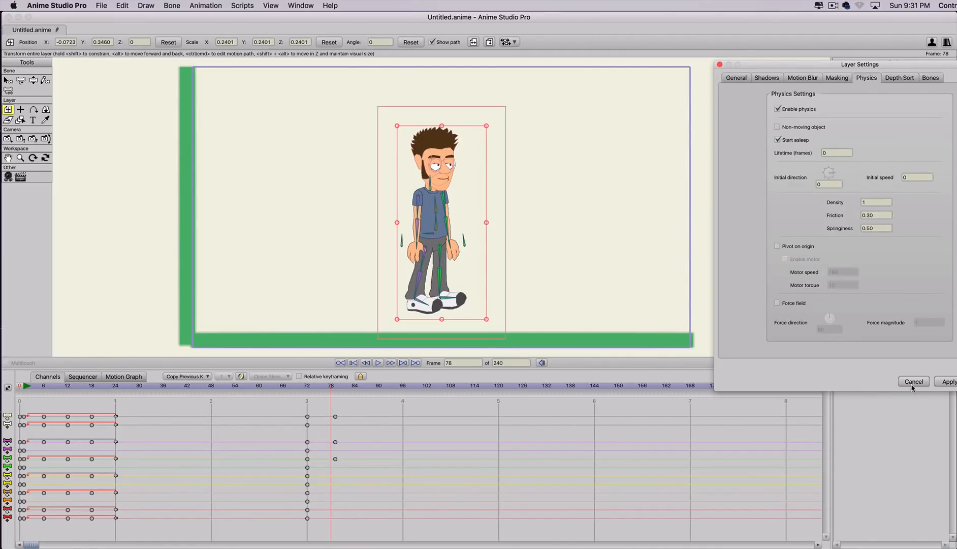
pyautogui.click(944, 382)
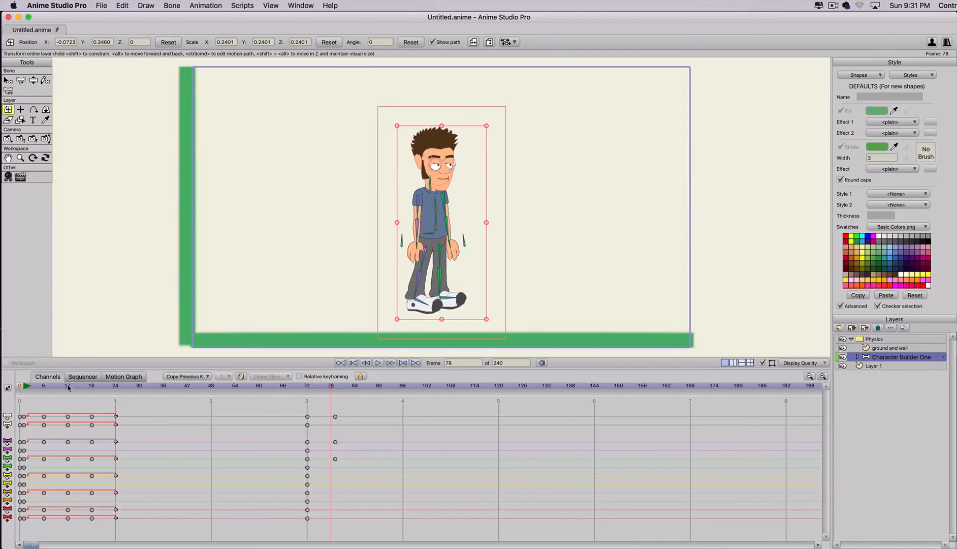
# Scrub through the walk and past frame 84 to check the sleeping character, and return to frame 0.
pyautogui.click(23, 386)
pyautogui.moveTo(34, 388); pyautogui.dragTo(393, 430)
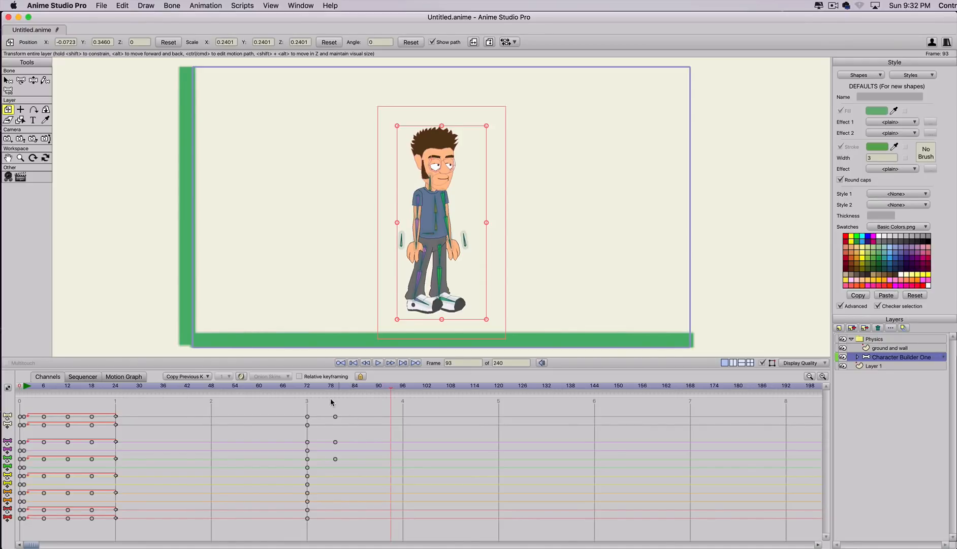
pyautogui.moveTo(316, 388); pyautogui.dragTo(450, 404)
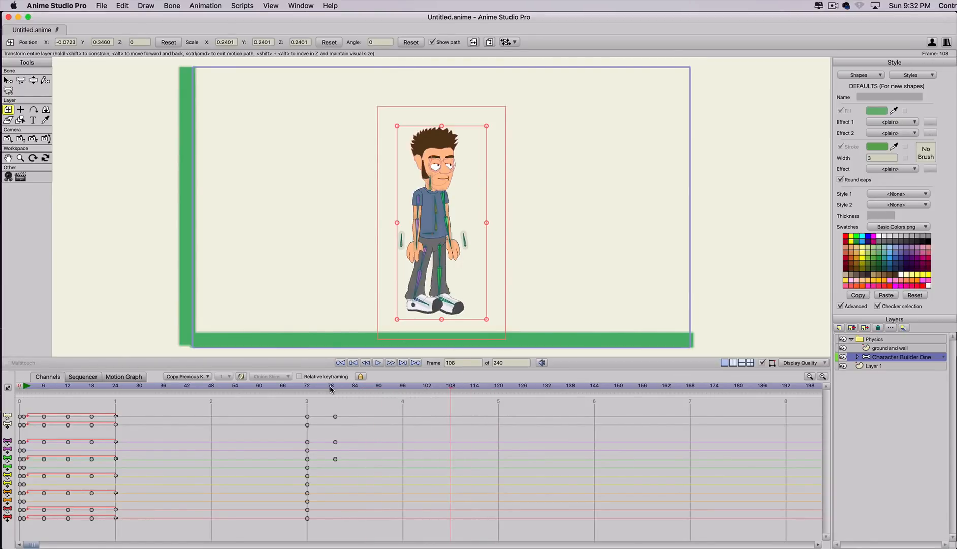
pyautogui.moveTo(329, 388)
pyautogui.mouseDown()
pyautogui.moveTo(498, 394)
pyautogui.moveTo(339, 389)
pyautogui.mouseUp()
pyautogui.moveTo(197, 384); pyautogui.dragTo(2, 347)
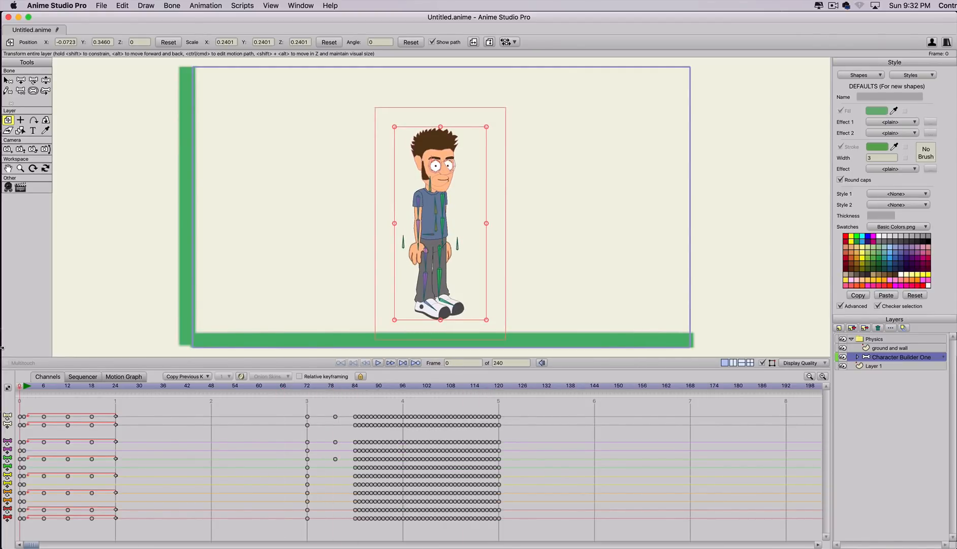
# Add a vector layer named "impact object" above the Character Builder One layer in the Physics group.
pyautogui.click(838, 328)
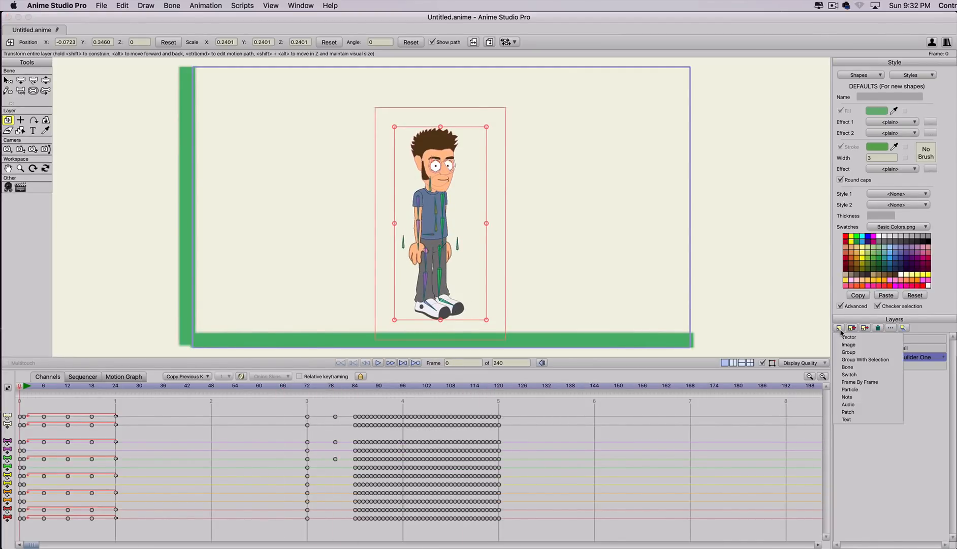
pyautogui.click(845, 337)
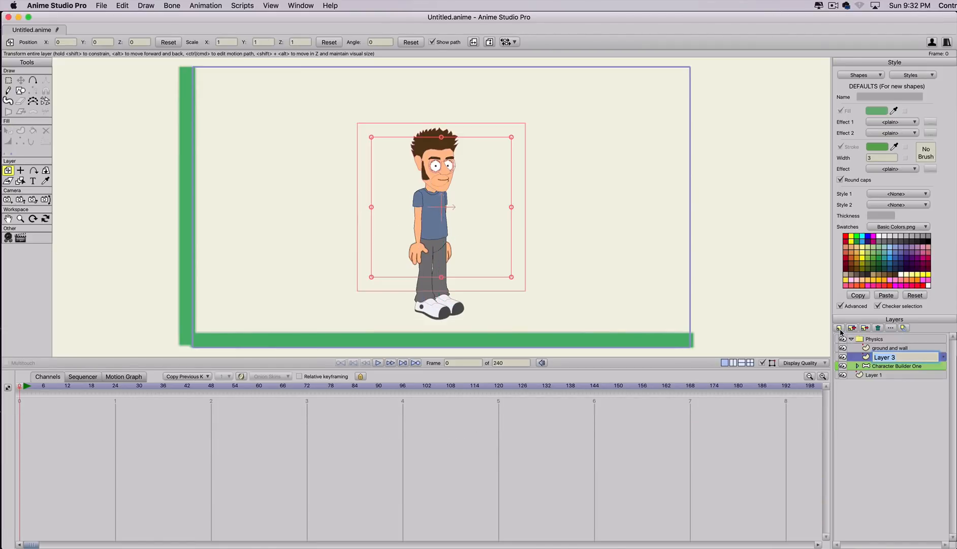
pyautogui.press('BackSpace')
pyautogui.press('Return')
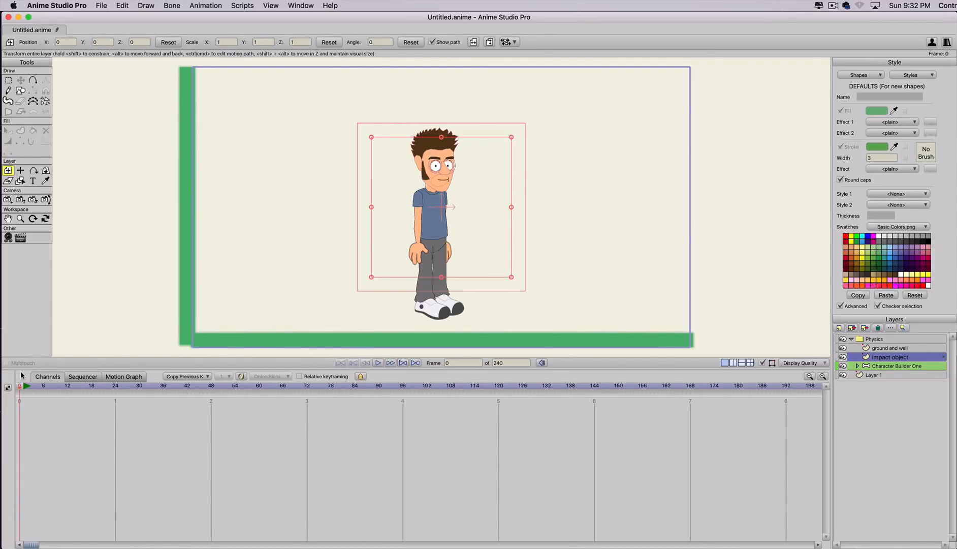
# Draw a red filled circle in front of the character on the impact object layer, and scrub the timeline to test its physics.
pyautogui.click(20, 90)
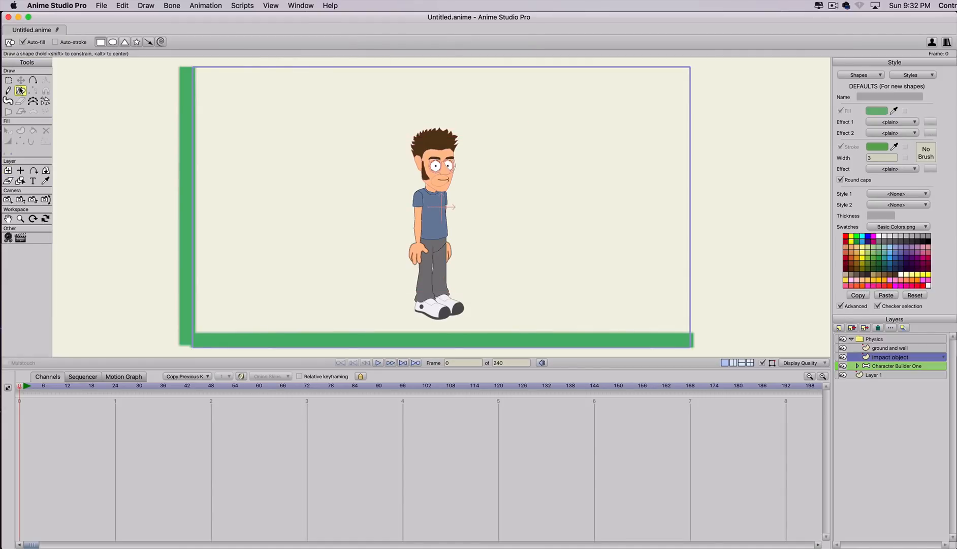
pyautogui.click(113, 42)
pyautogui.click(845, 237)
pyautogui.moveTo(550, 225); pyautogui.dragTo(593, 258)
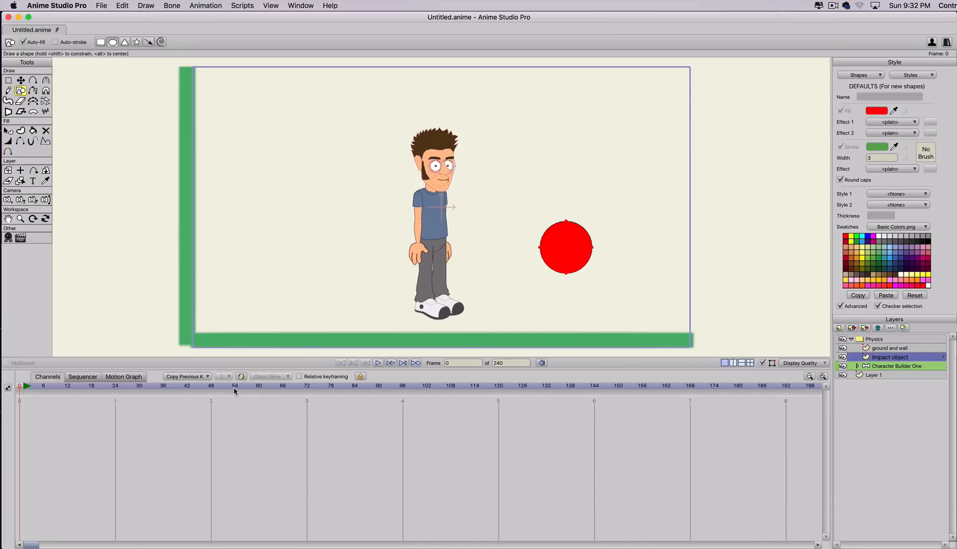
pyautogui.moveTo(231, 387)
pyautogui.mouseDown()
pyautogui.moveTo(221, 385)
pyautogui.moveTo(235, 386)
pyautogui.mouseUp()
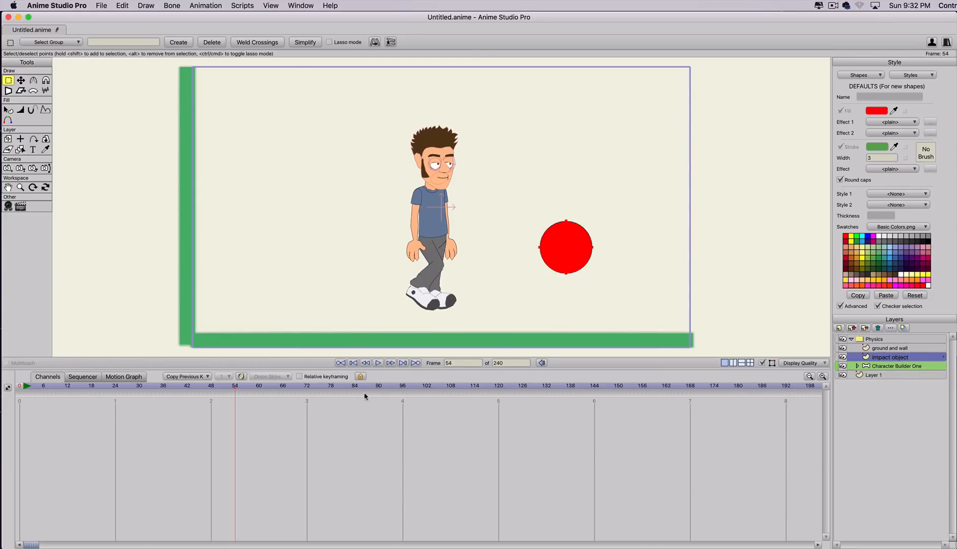
pyautogui.moveTo(239, 389)
pyautogui.mouseDown()
pyautogui.moveTo(348, 390)
pyautogui.moveTo(475, 413)
pyautogui.moveTo(19, 404)
pyautogui.mouseUp()
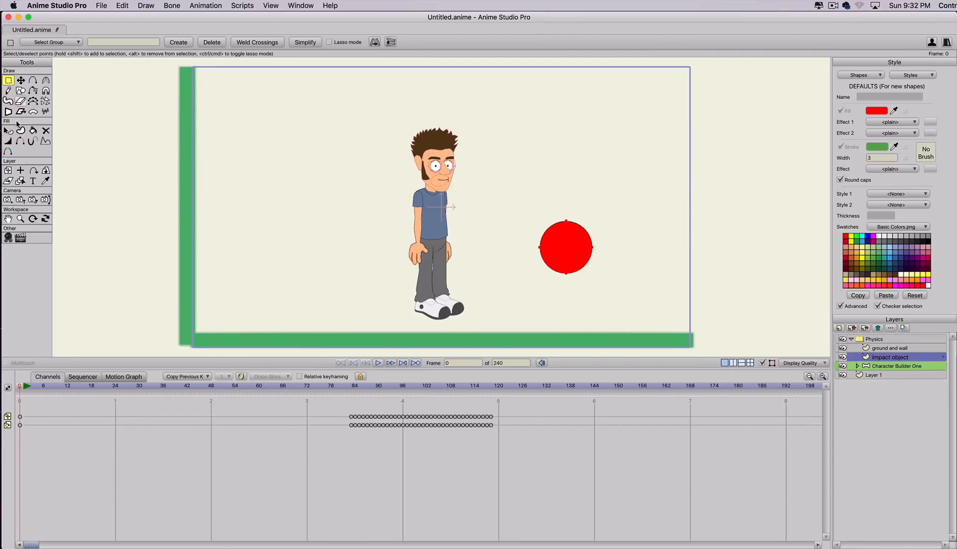
# Set the impact object layer's origin at the centre of the red circle and apply the Start asleep physics option to that layer.
pyautogui.click(19, 171)
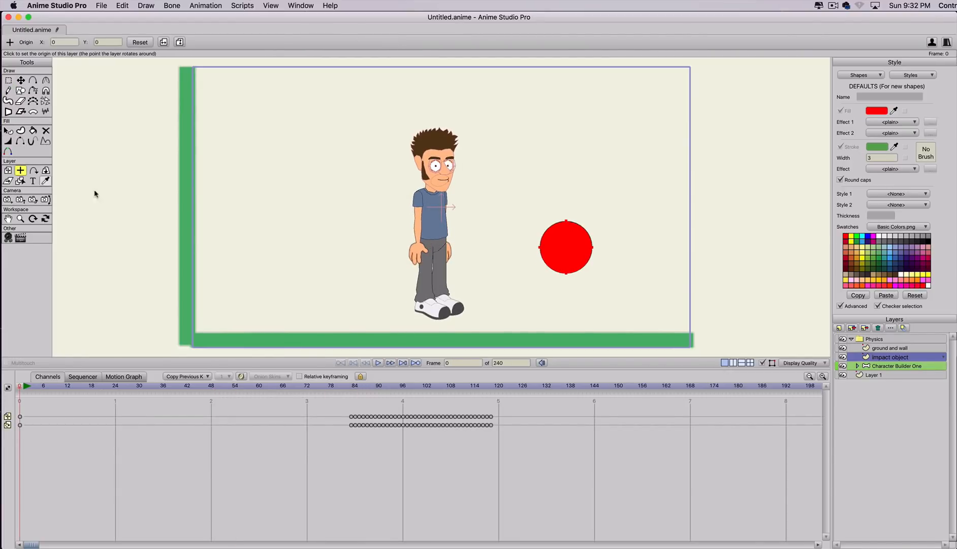
pyautogui.click(565, 245)
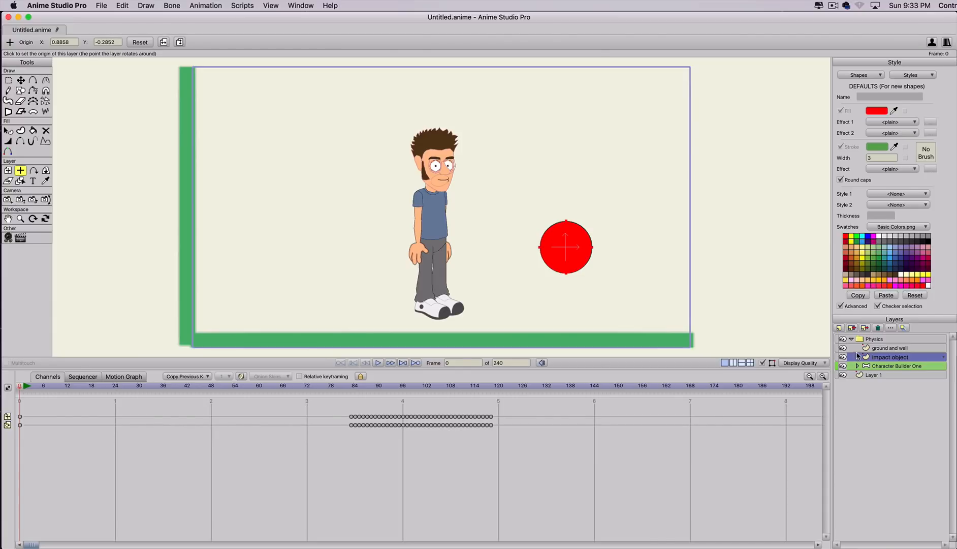
pyautogui.doubleClick(894, 360)
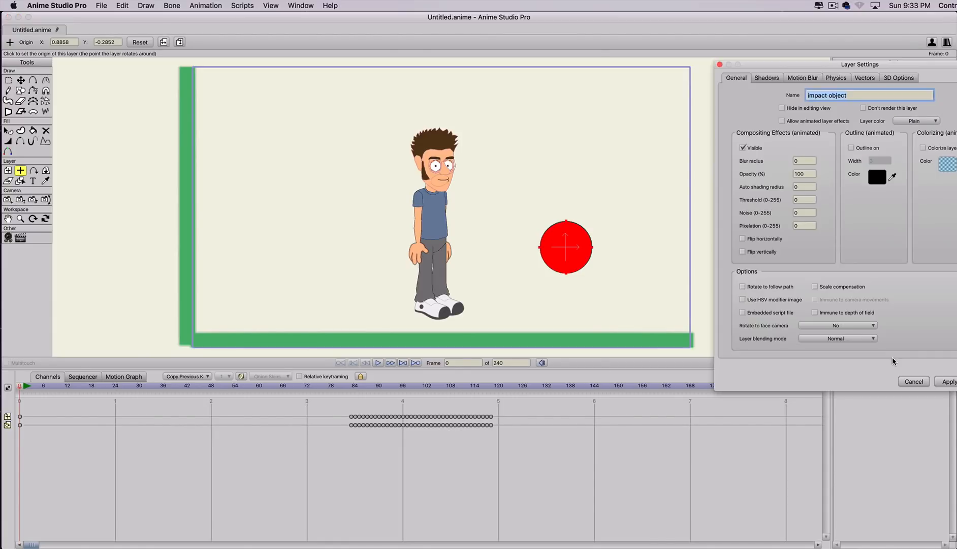
pyautogui.click(840, 80)
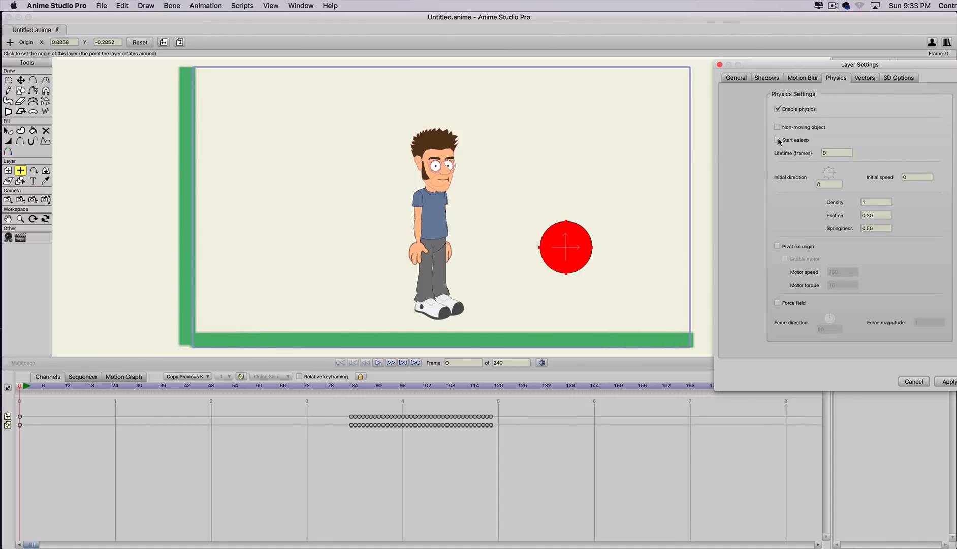
pyautogui.click(944, 381)
# Scrub from frame 79 to frame 91 to check the sleeping impact object, and stop at frame 84.
pyautogui.click(336, 388)
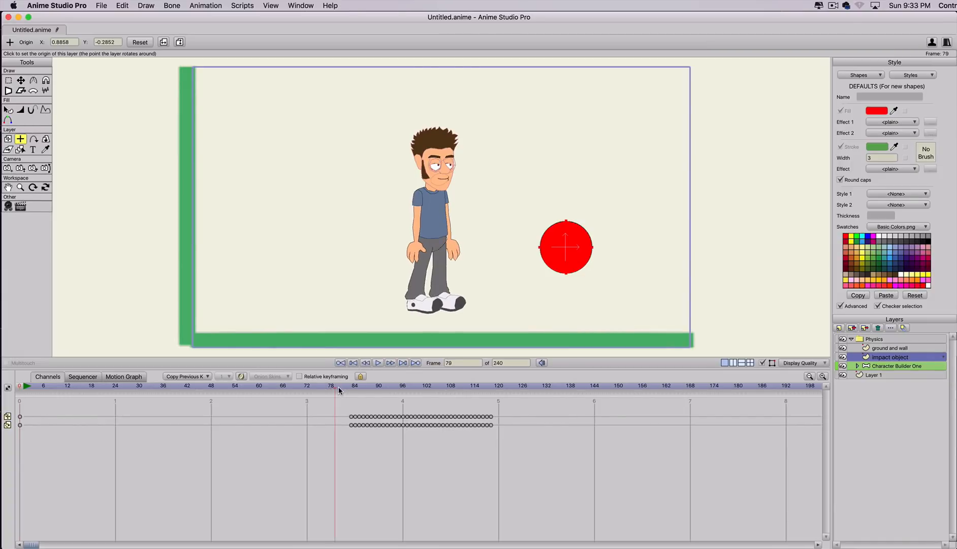
pyautogui.moveTo(339, 390); pyautogui.dragTo(383, 392)
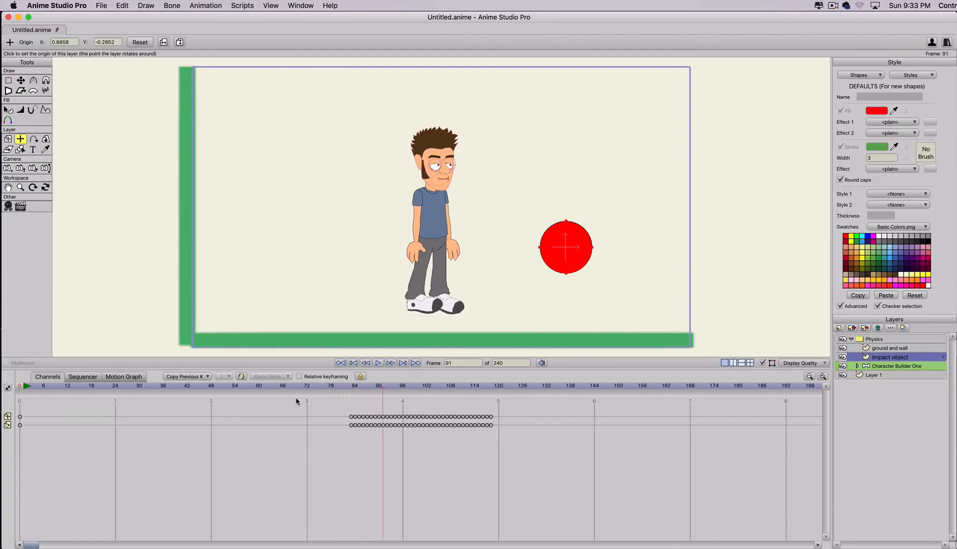
pyautogui.moveTo(297, 398); pyautogui.dragTo(354, 418)
# Set the impact object's initial physics direction to 170.54 and its initial speed to 3.
pyautogui.doubleClick(898, 360)
pyautogui.click(836, 78)
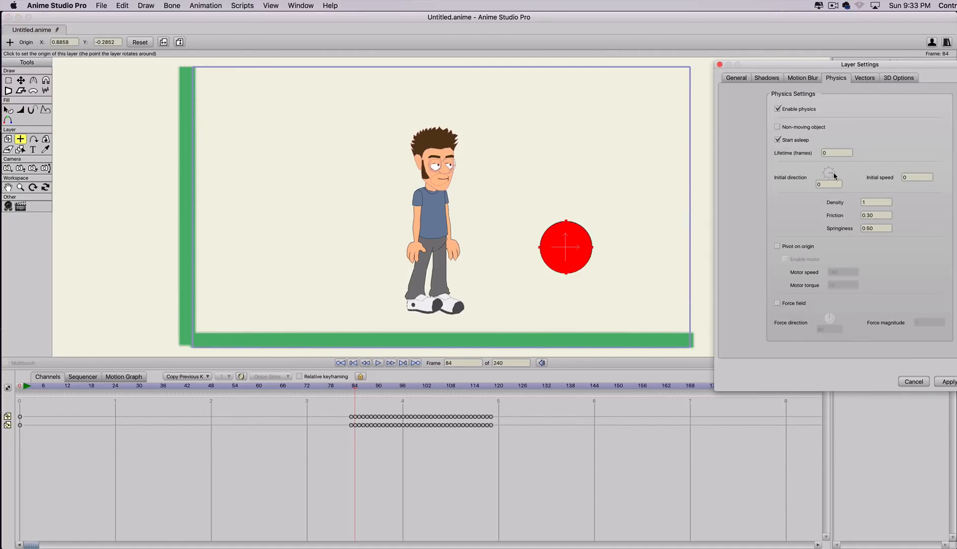
pyautogui.moveTo(833, 176); pyautogui.dragTo(818, 173)
pyautogui.moveTo(824, 64); pyautogui.dragTo(766, 62)
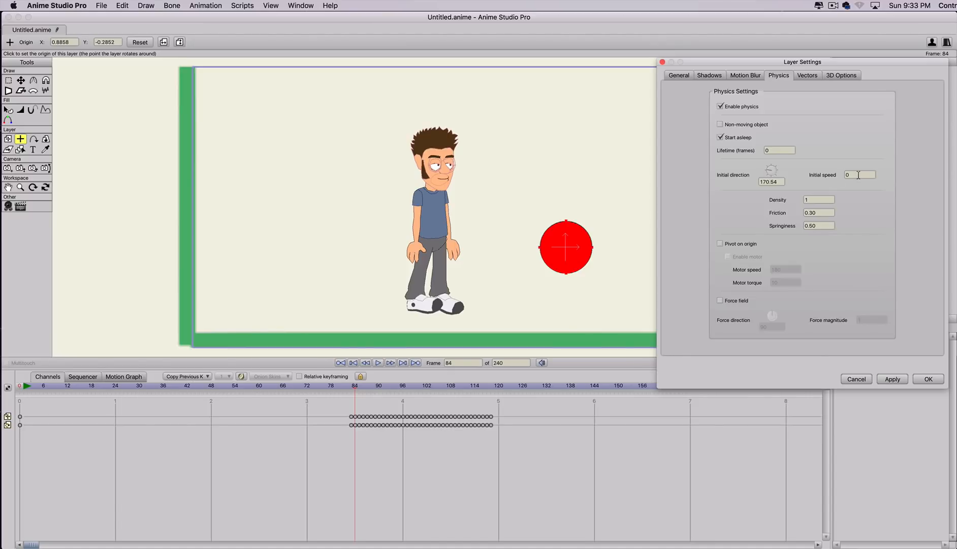
pyautogui.moveTo(858, 175); pyautogui.dragTo(840, 175)
pyautogui.click(892, 378)
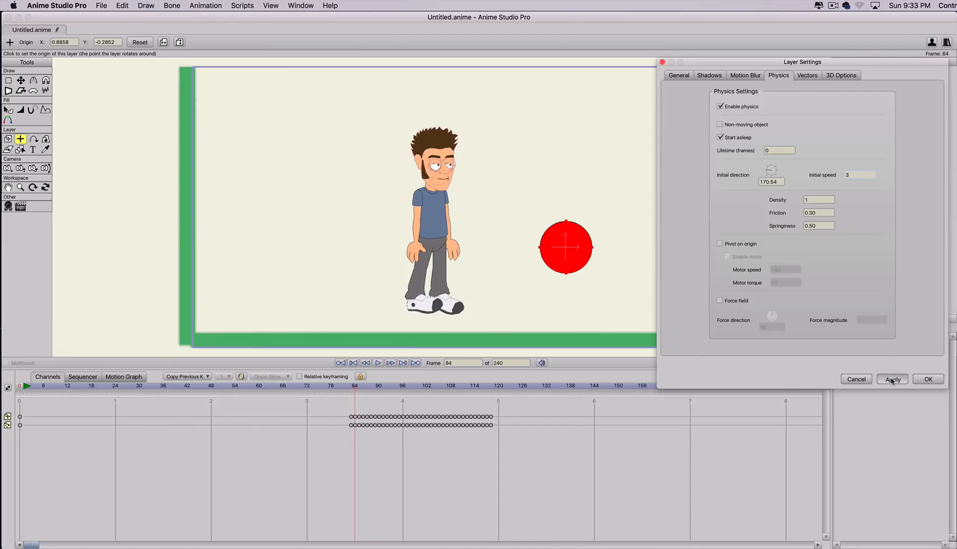
pyautogui.click(925, 380)
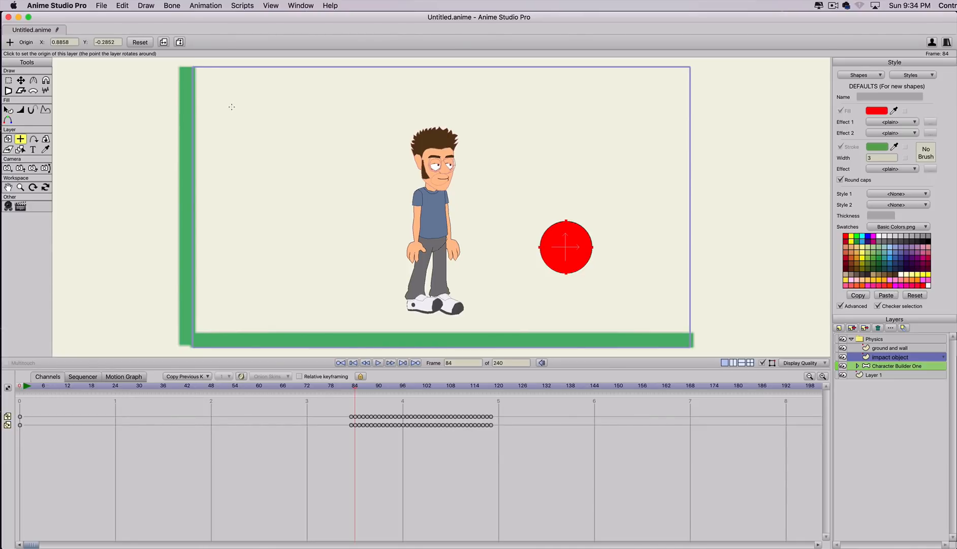
# Add a physics nudge to the impact object at frame 84 with direction 161.57 and amount 2, and scrub the timeline to test it.
pyautogui.click(205, 4)
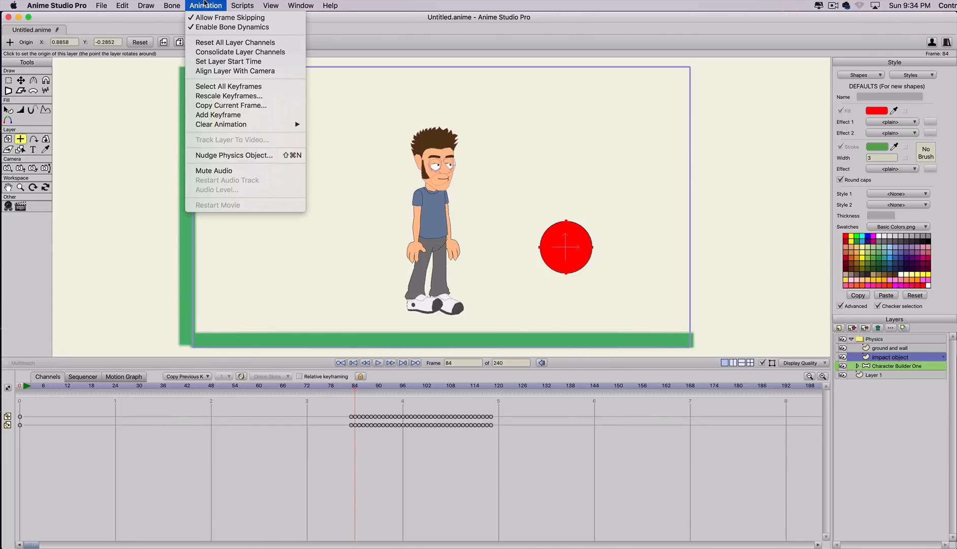
pyautogui.click(234, 155)
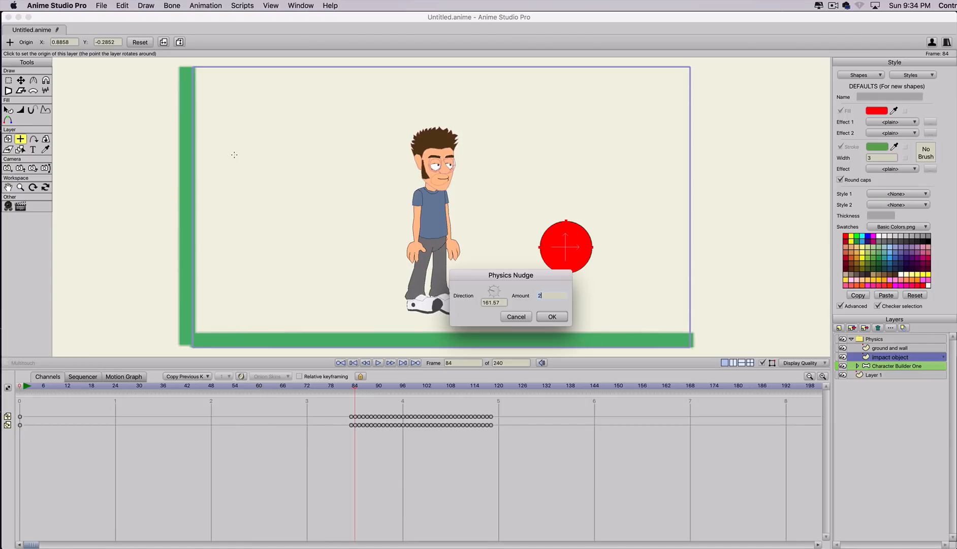
pyautogui.moveTo(491, 287); pyautogui.dragTo(478, 284)
pyautogui.click(553, 317)
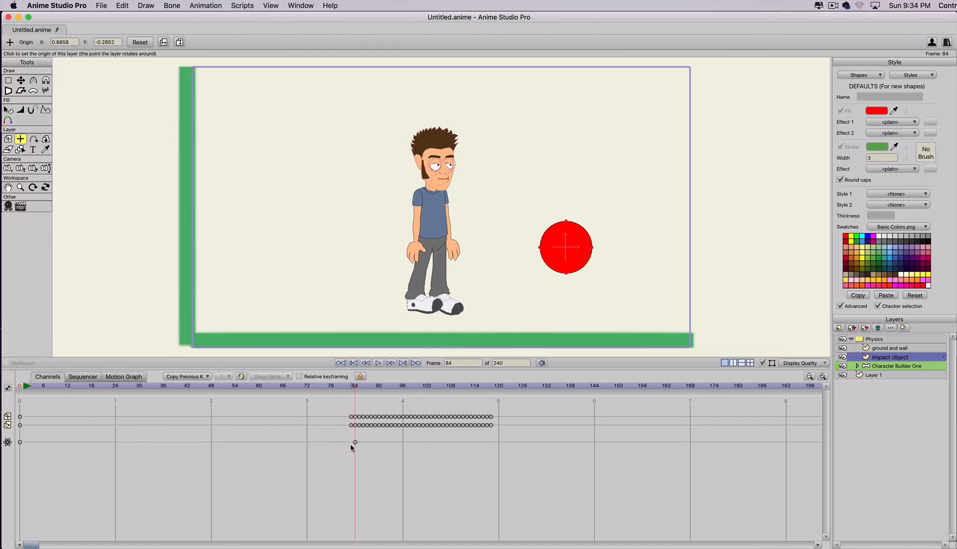
pyautogui.click(336, 387)
pyautogui.moveTo(336, 389)
pyautogui.mouseDown()
pyautogui.moveTo(461, 413)
pyautogui.moveTo(523, 413)
pyautogui.moveTo(526, 401)
pyautogui.moveTo(334, 386)
pyautogui.mouseUp()
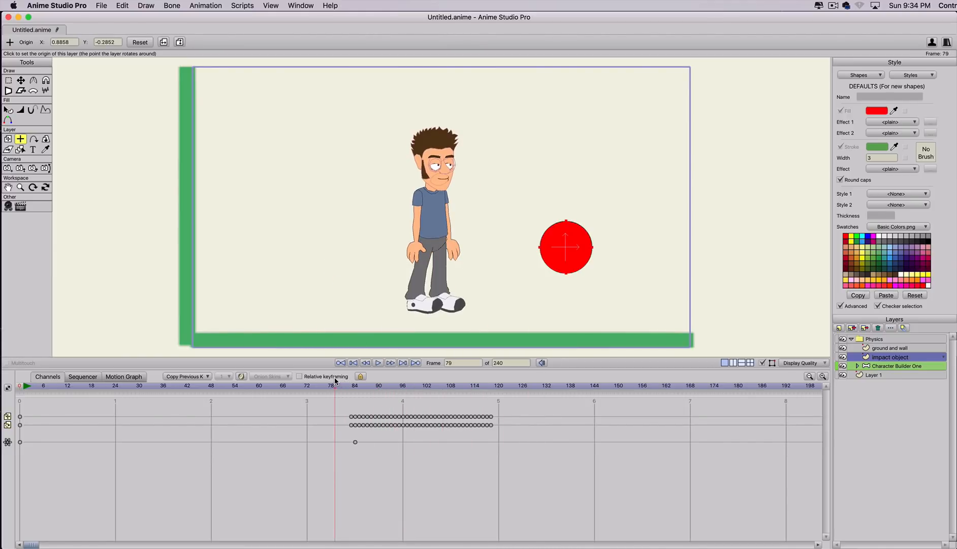
# Set the impact object's initial physics speed to 15.
pyautogui.doubleClick(890, 358)
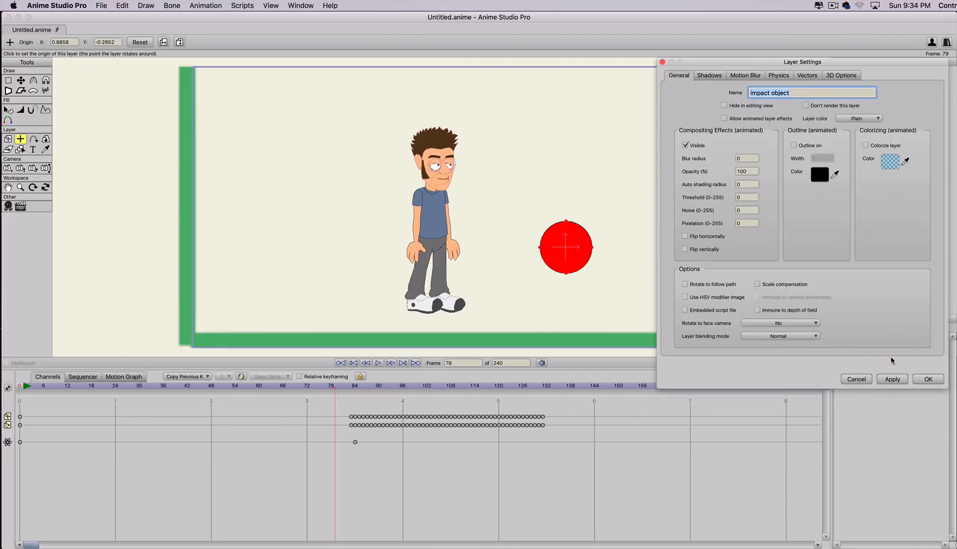
pyautogui.click(785, 75)
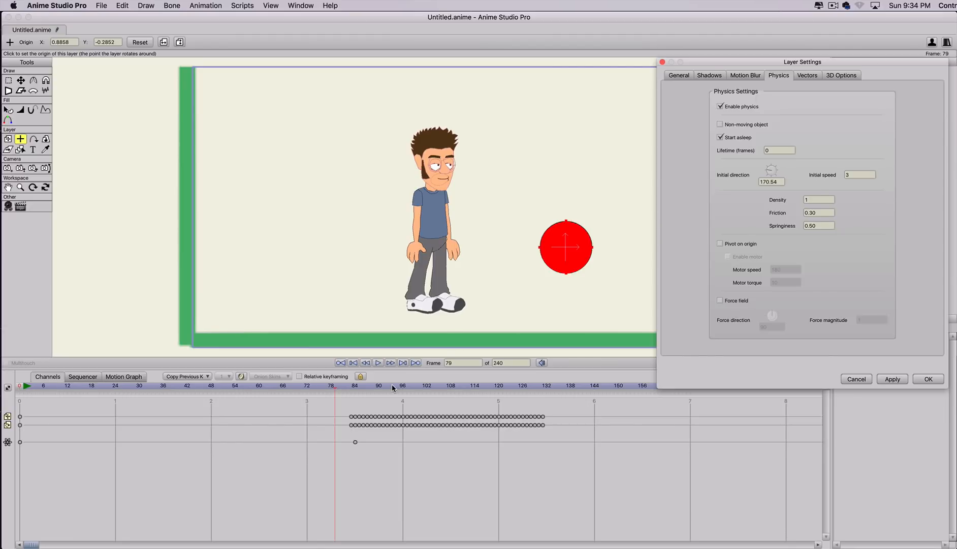
pyautogui.click(849, 173)
pyautogui.click(892, 379)
pyautogui.click(928, 379)
# Scrub through the collision past frame 84 to review how the ball hits the character, and return to frame 1.
pyautogui.moveTo(283, 387); pyautogui.dragTo(405, 395)
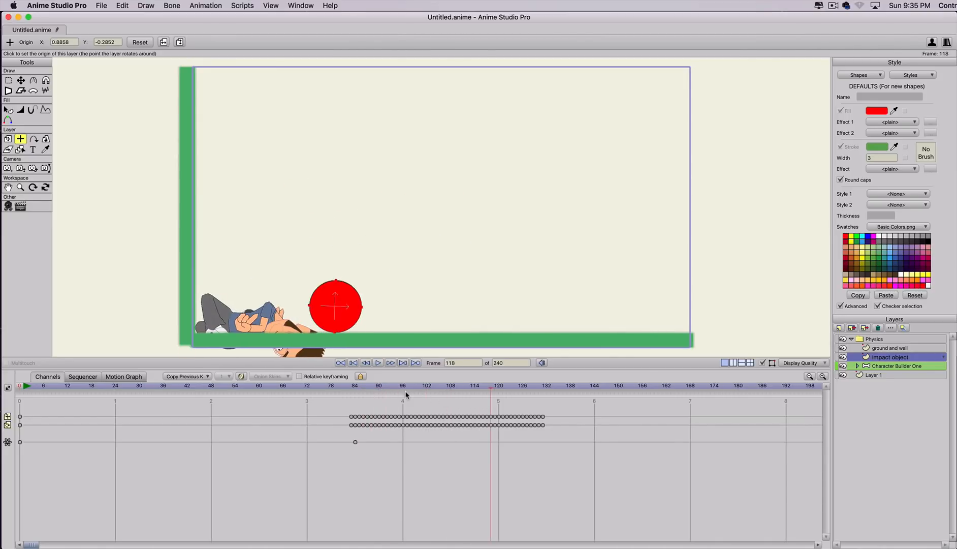
pyautogui.moveTo(346, 392); pyautogui.dragTo(328, 391)
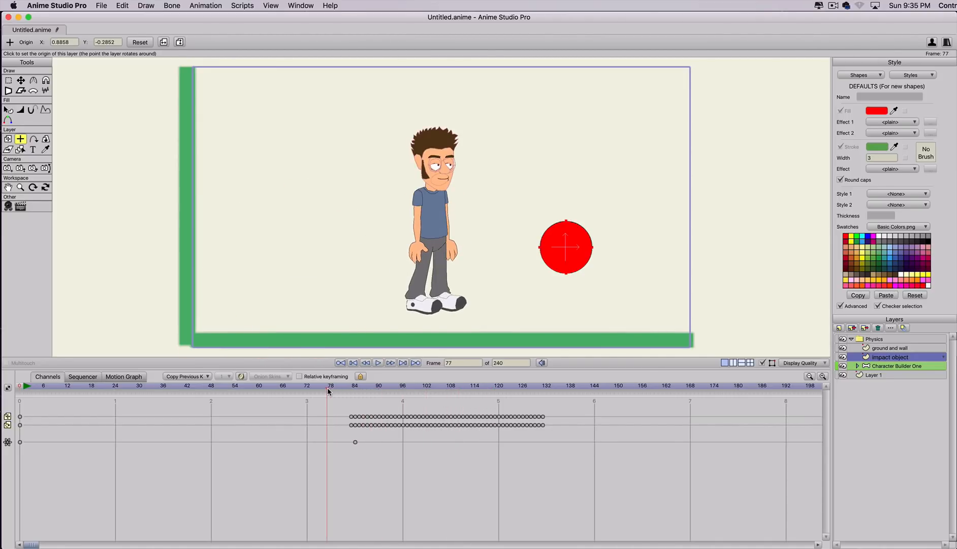
pyautogui.click(24, 389)
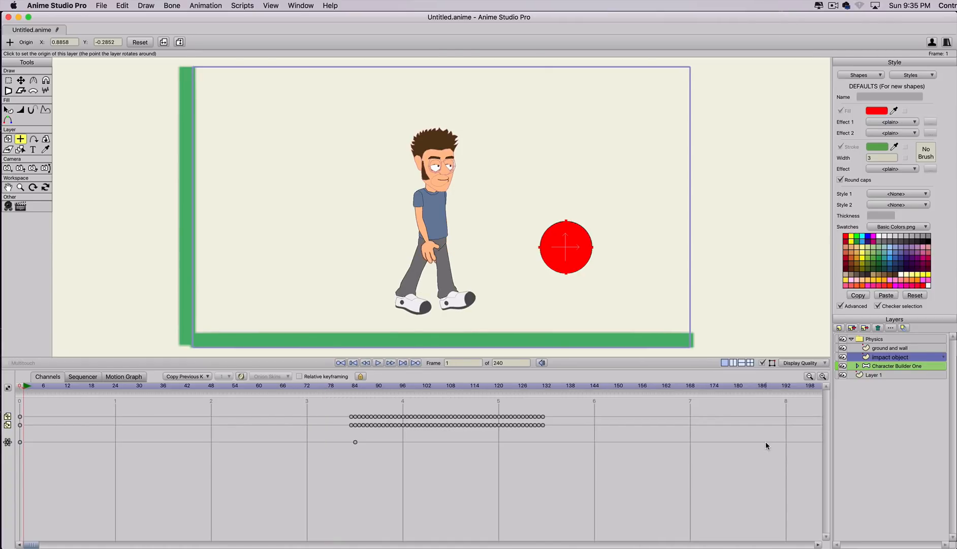
# Set the impact object's initial direction to 140.19, scrub the timeline to test the collision, and return to frame 0.
pyautogui.doubleClick(896, 357)
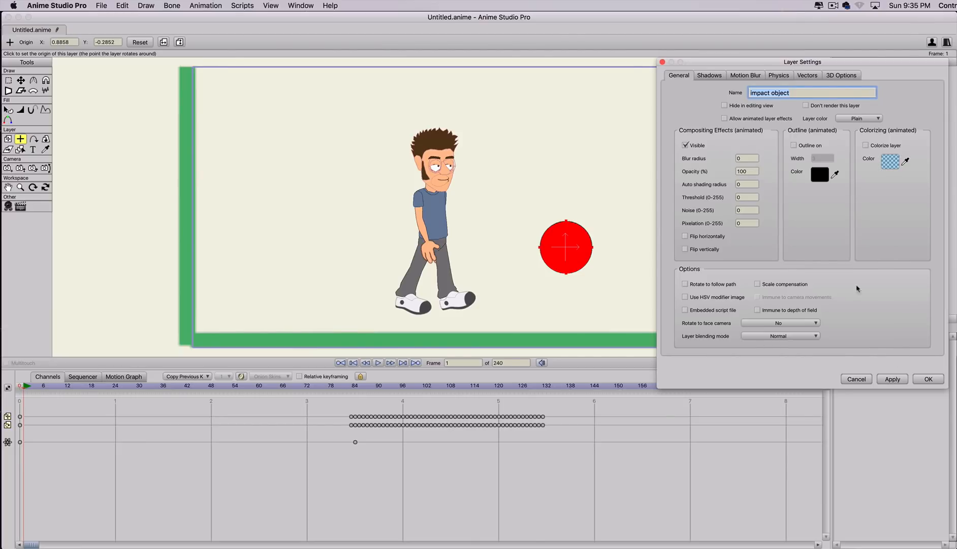
pyautogui.click(780, 80)
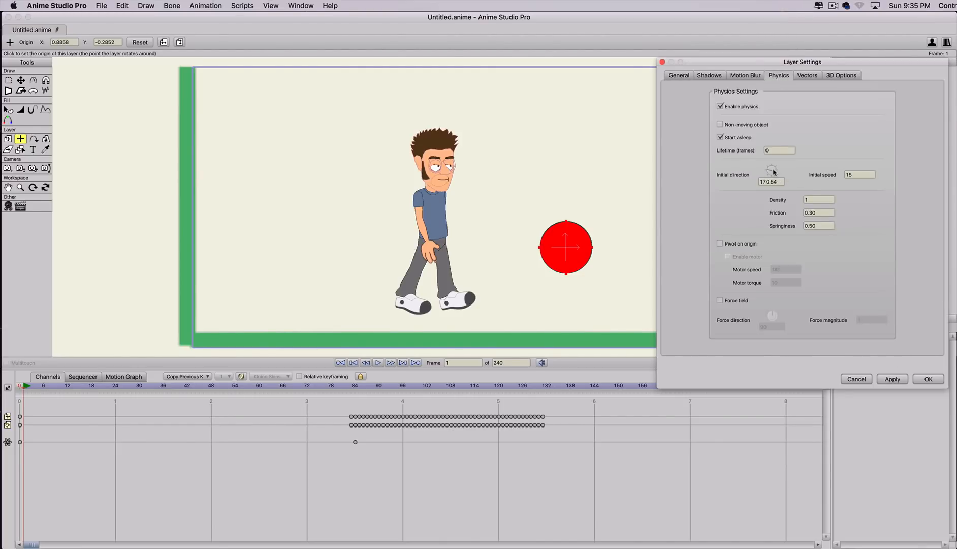
pyautogui.moveTo(769, 171); pyautogui.dragTo(768, 170)
pyautogui.click(893, 379)
pyautogui.click(928, 379)
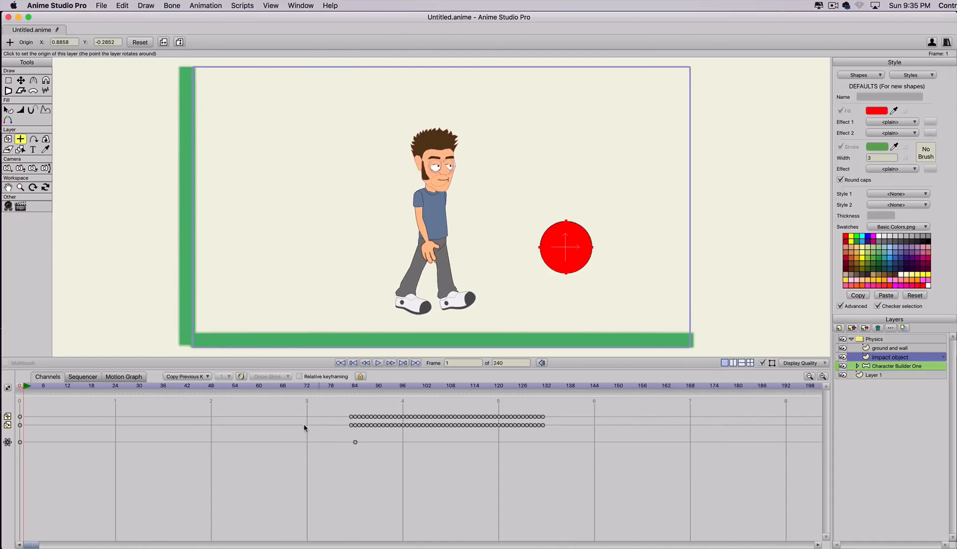
pyautogui.moveTo(285, 391); pyautogui.dragTo(2, 403)
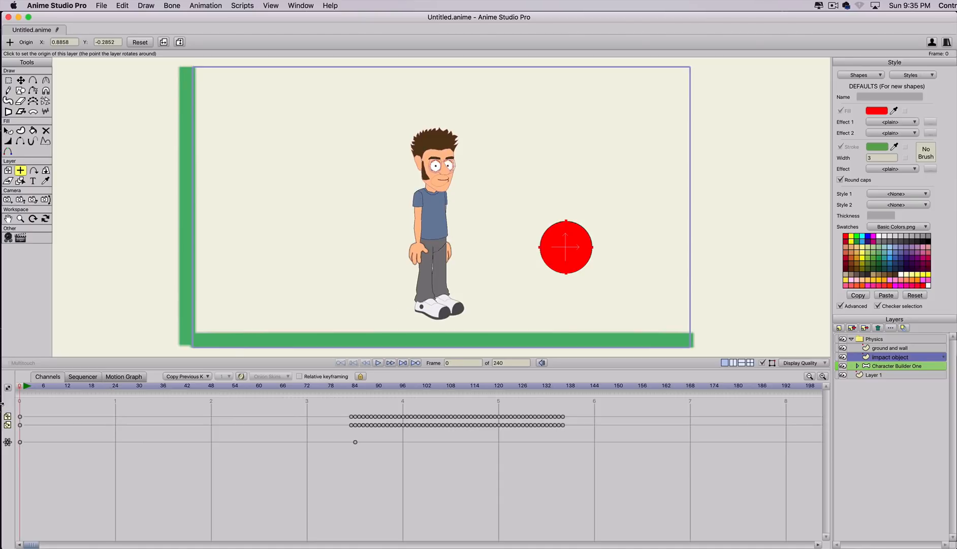
# Set the impact object's physics density to 9 and scrub the timeline to test the heavier impact.
pyautogui.doubleClick(889, 358)
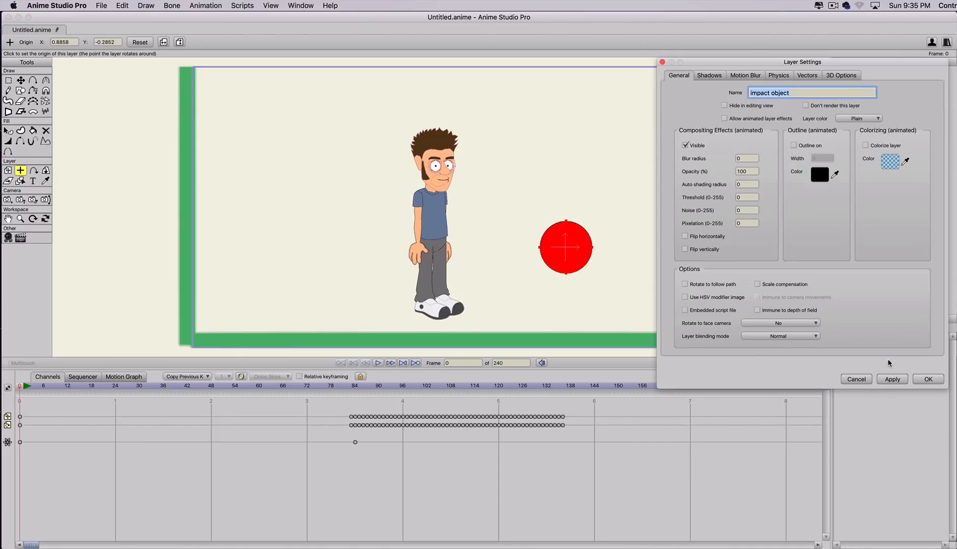
pyautogui.click(779, 77)
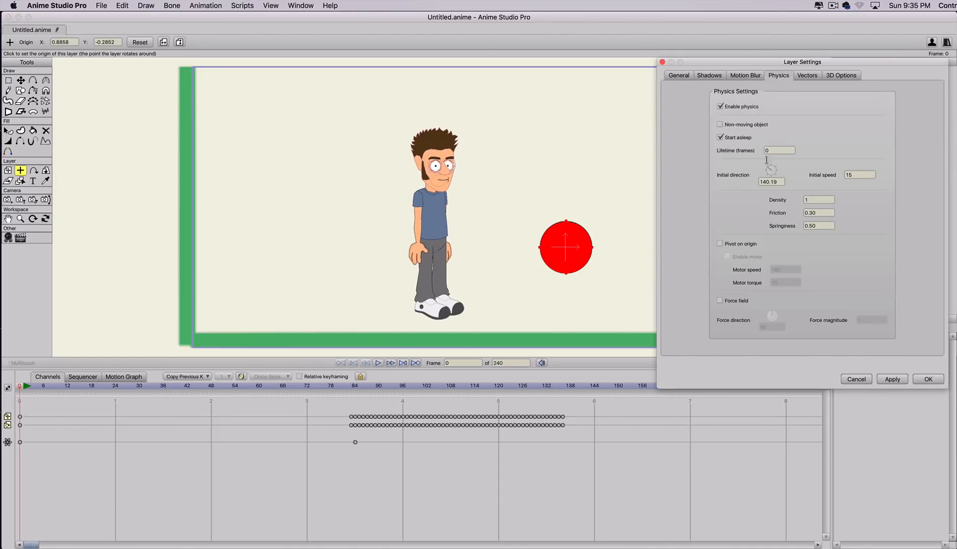
pyautogui.doubleClick(818, 200)
pyautogui.click(892, 378)
pyautogui.click(928, 379)
pyautogui.moveTo(319, 388)
pyautogui.mouseDown()
pyautogui.moveTo(395, 396)
pyautogui.moveTo(349, 398)
pyautogui.mouseUp()
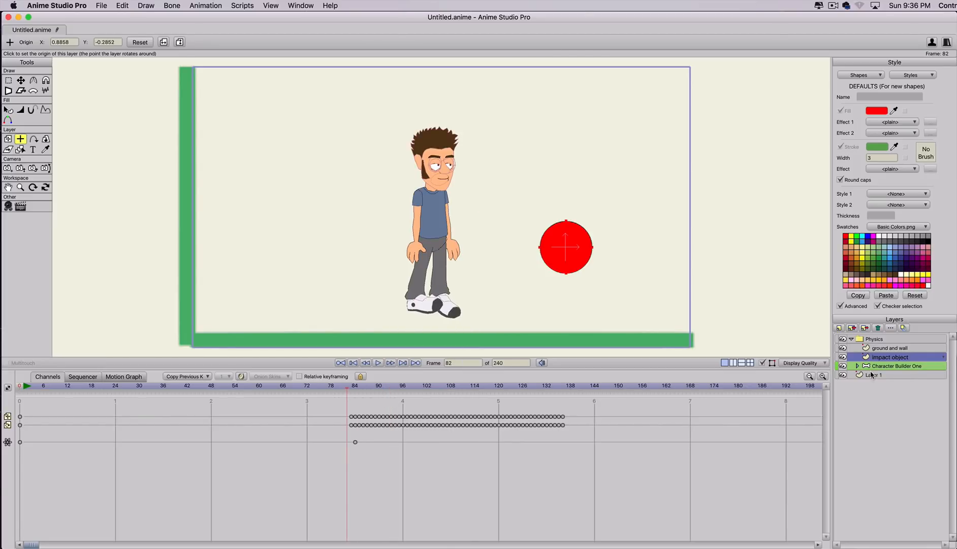
# Set the impact object's initial direction to 164.74 and scrub the timeline to test the collision.
pyautogui.doubleClick(884, 357)
pyautogui.click(779, 76)
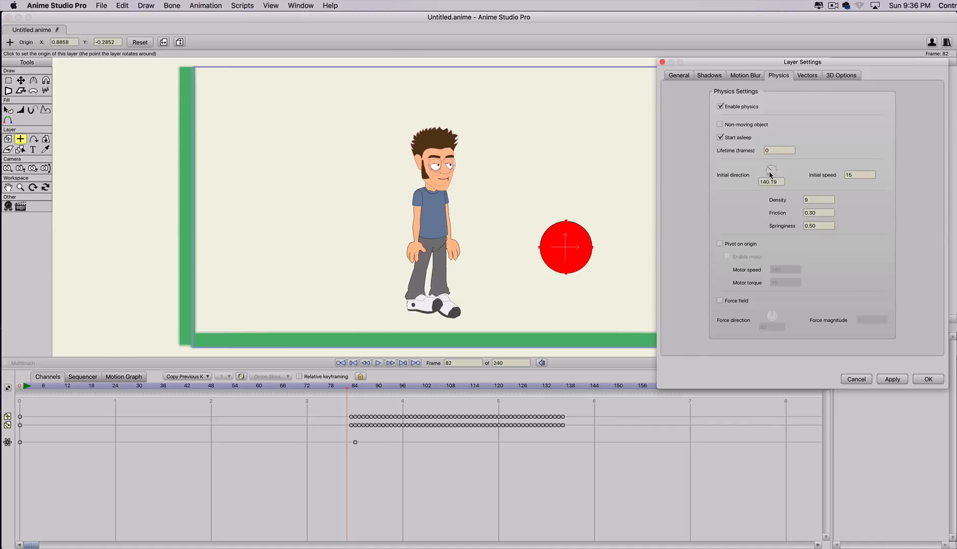
pyautogui.moveTo(769, 174); pyautogui.dragTo(767, 173)
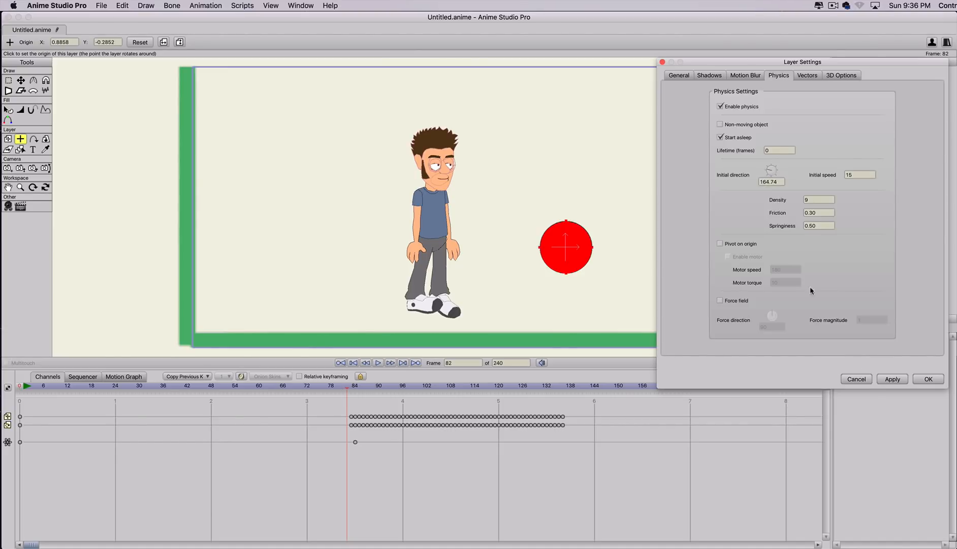
pyautogui.click(892, 379)
pyautogui.click(927, 380)
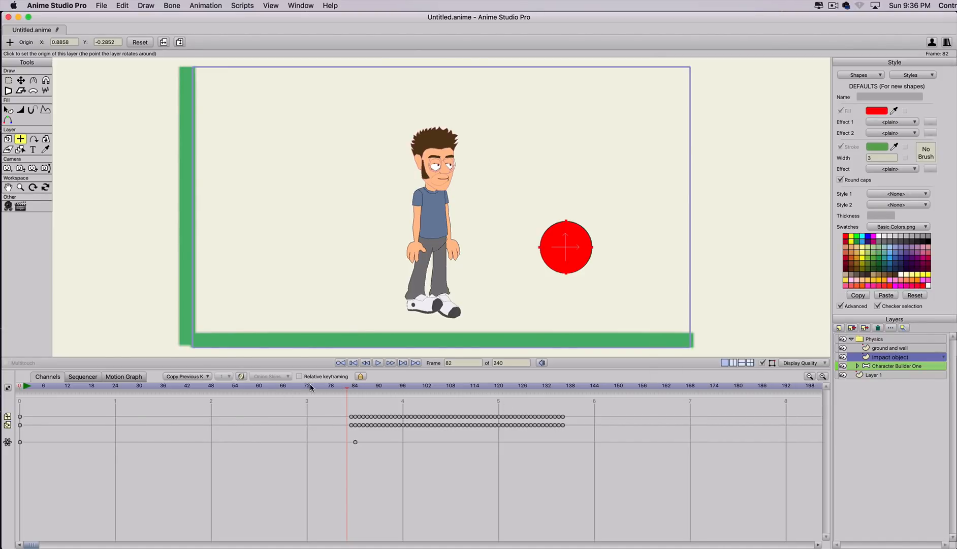
pyautogui.moveTo(309, 387)
pyautogui.mouseDown()
pyautogui.moveTo(508, 423)
pyautogui.moveTo(401, 393)
pyautogui.moveTo(324, 390)
pyautogui.mouseUp()
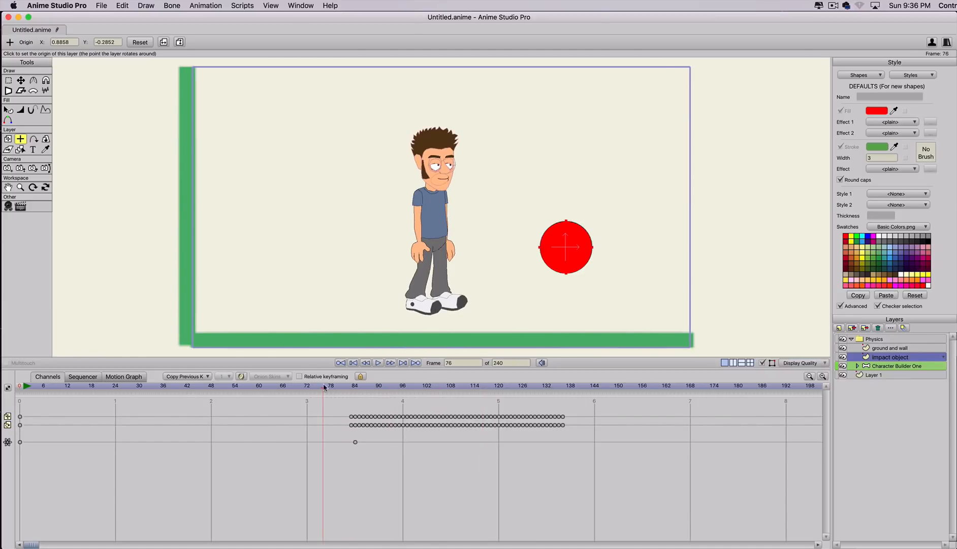
pyautogui.click(320, 389)
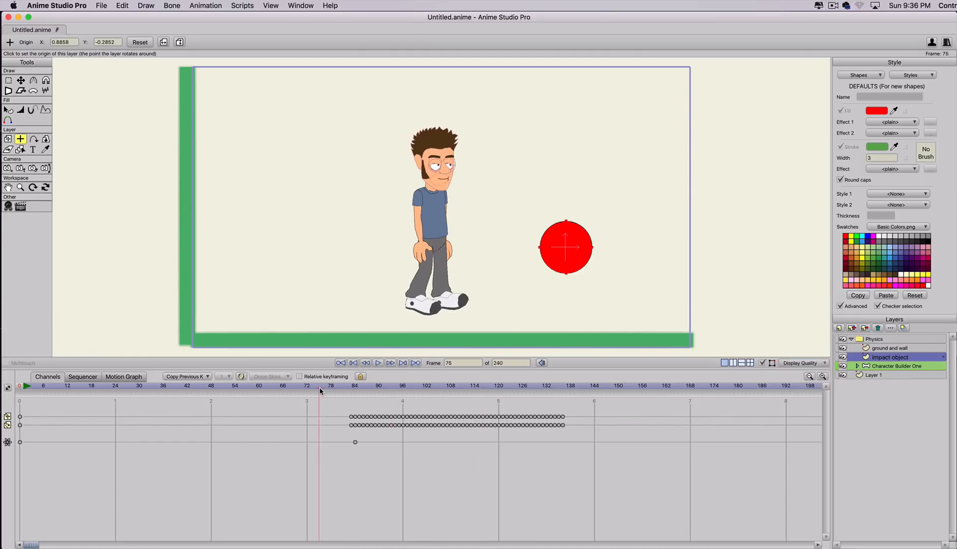
# Select the Face layer inside Character Builder One and keyframe all of its bones at frame 72.
pyautogui.click(875, 366)
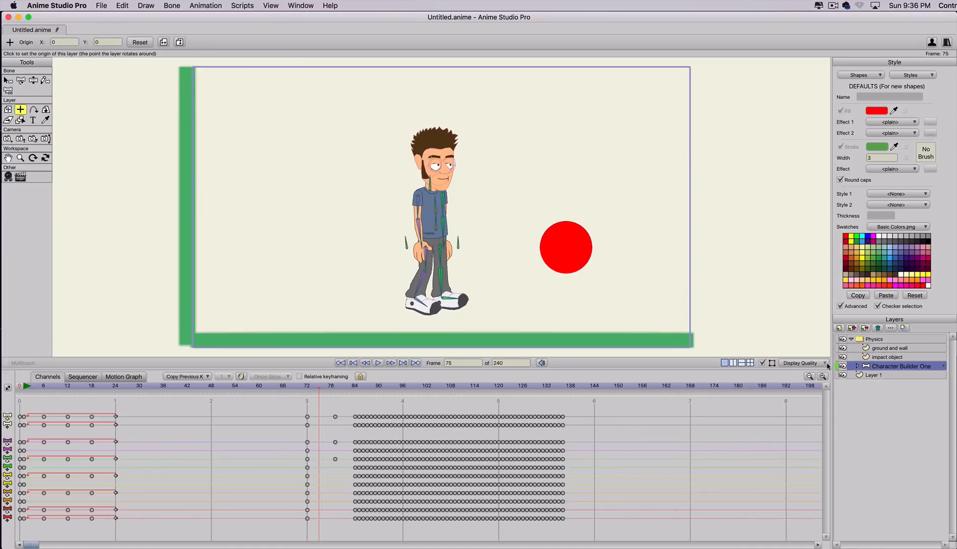
pyautogui.click(308, 387)
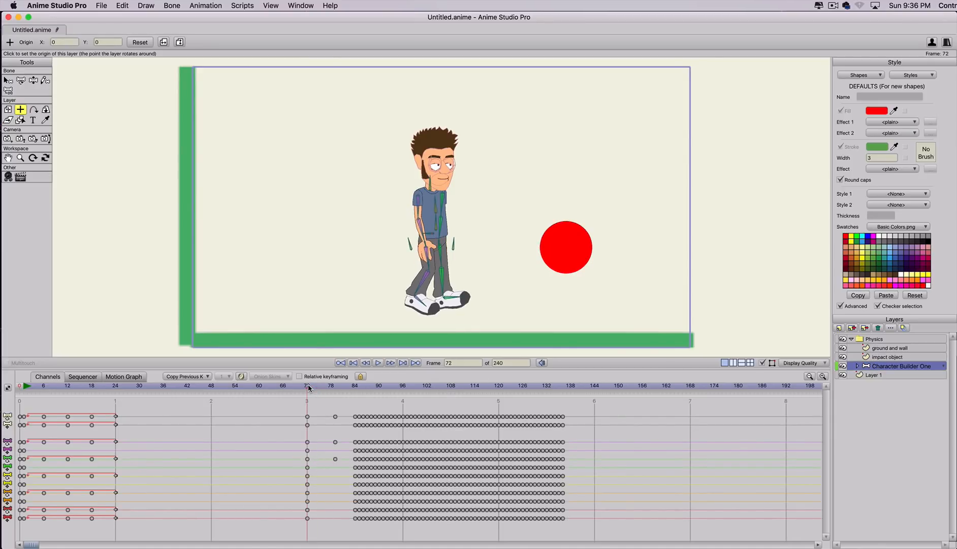
pyautogui.click(858, 366)
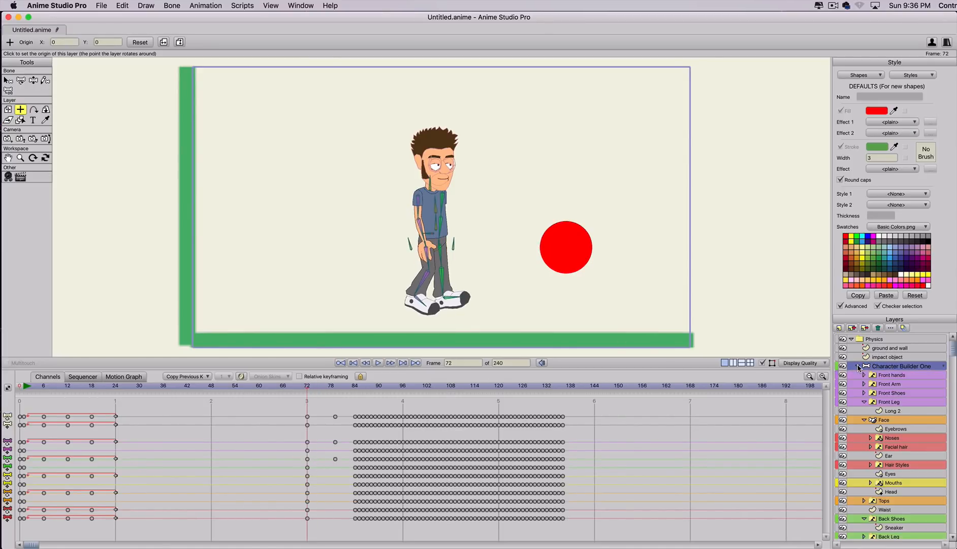
pyautogui.click(883, 420)
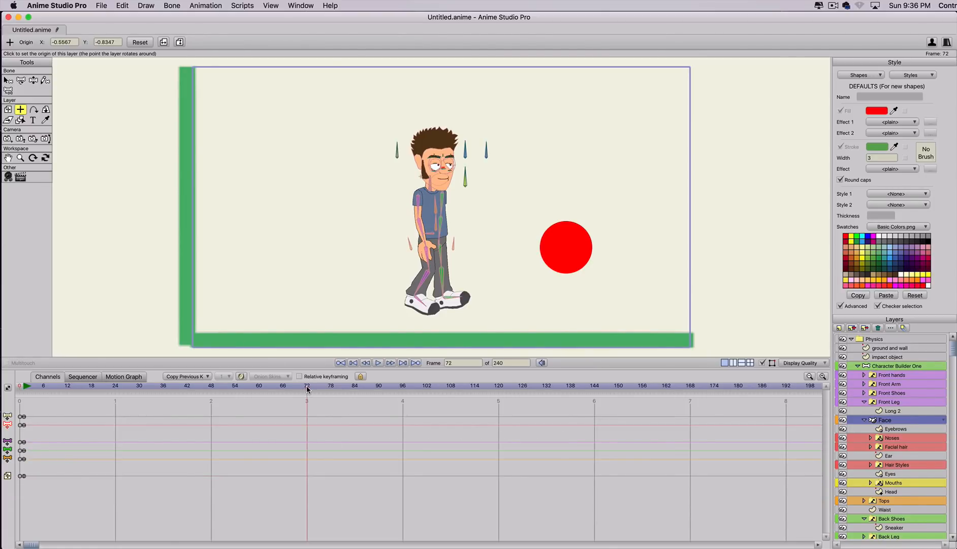
pyautogui.press('super+a')
pyautogui.press('super+f')
# At frame 82, nudge the control bone behind the head slightly down and rotate the outer blue control bone to about 210 degrees.
pyautogui.scroll(1, 438, 295)
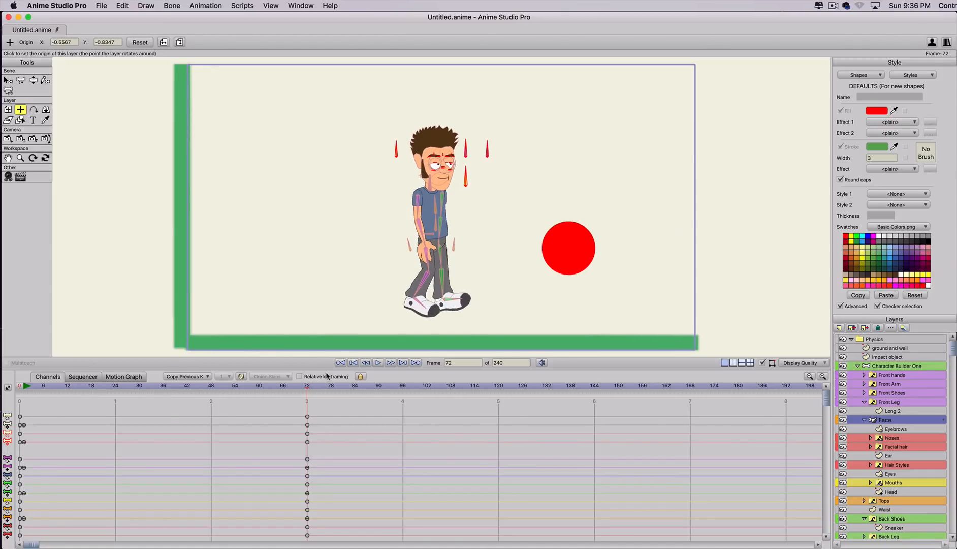
pyautogui.moveTo(336, 387); pyautogui.dragTo(347, 390)
pyautogui.scroll(5, 420, 164)
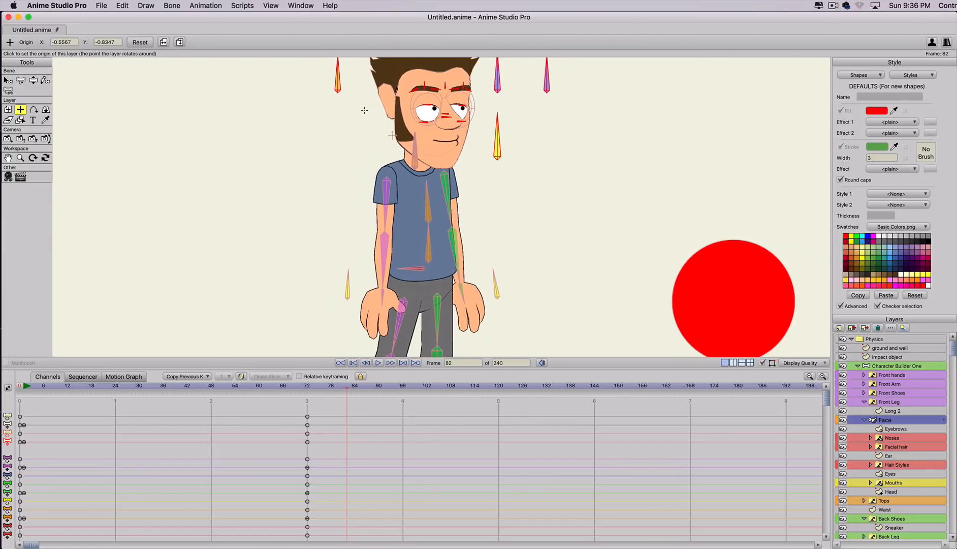
pyautogui.press('b')
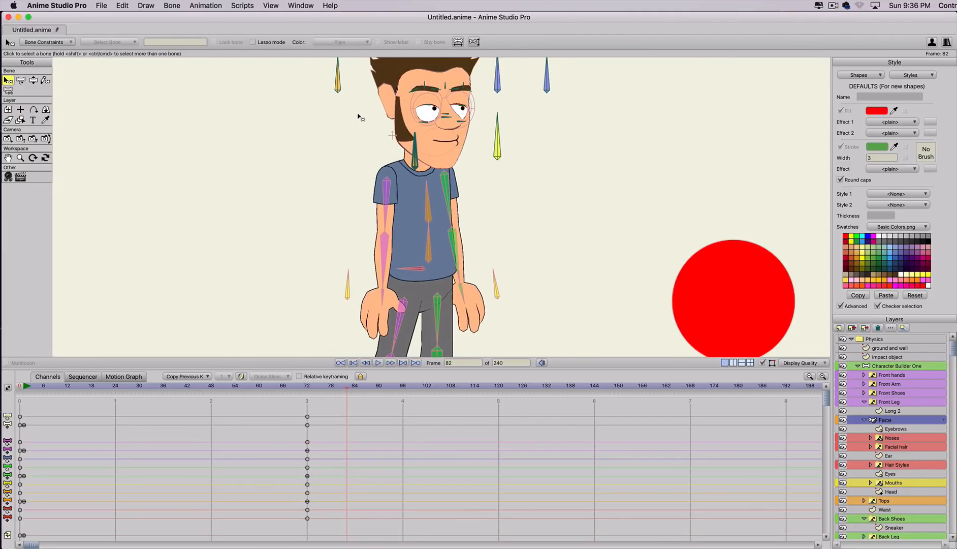
pyautogui.press('t')
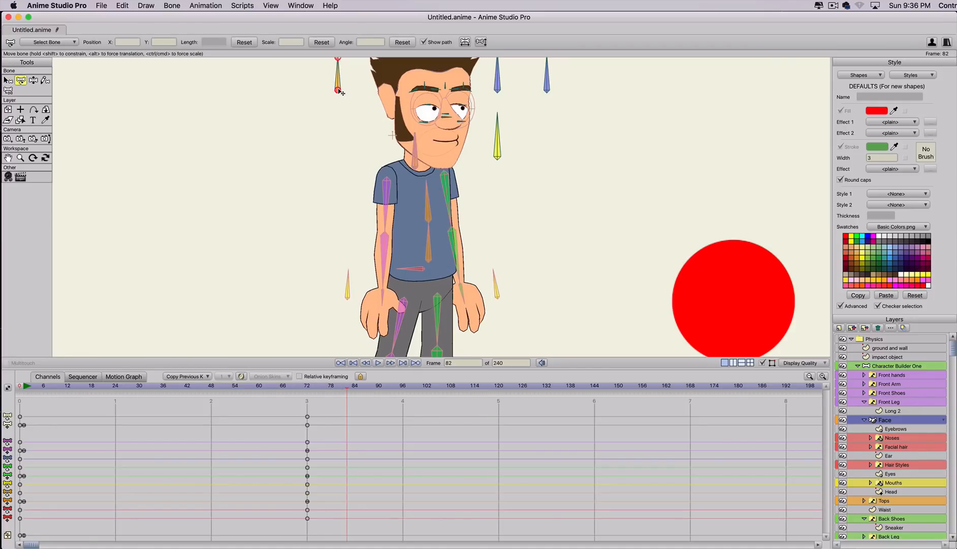
pyautogui.moveTo(340, 92); pyautogui.dragTo(339, 96)
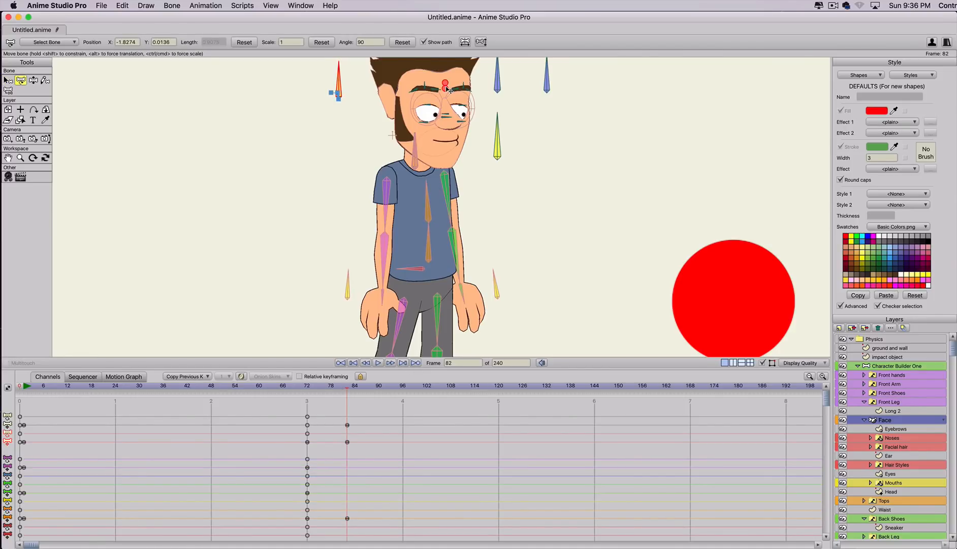
pyautogui.moveTo(448, 91); pyautogui.dragTo(449, 79)
pyautogui.press('super+z')
pyautogui.moveTo(544, 78); pyautogui.dragTo(502, 126)
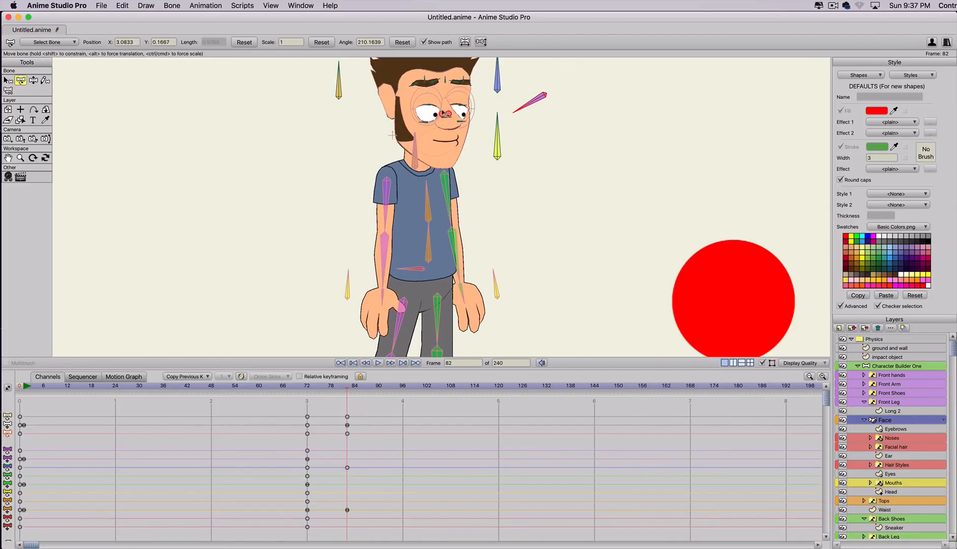
# At frame 82, widen the character's eyes and open the mouth by rotating the mouth control bone to about 65.5 degrees.
pyautogui.click(443, 111)
pyautogui.click(446, 113)
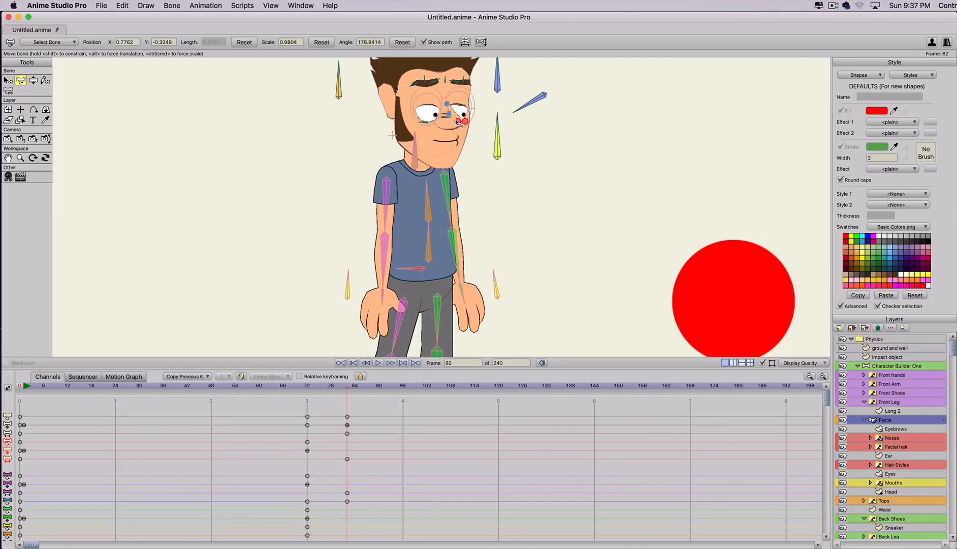
pyautogui.click(458, 122)
pyautogui.click(452, 108)
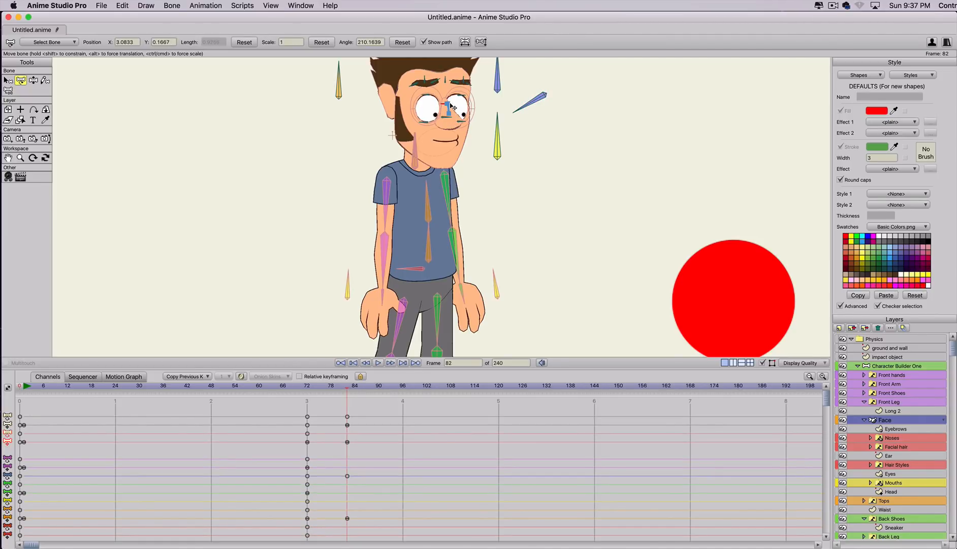
pyautogui.moveTo(499, 142); pyautogui.dragTo(510, 147)
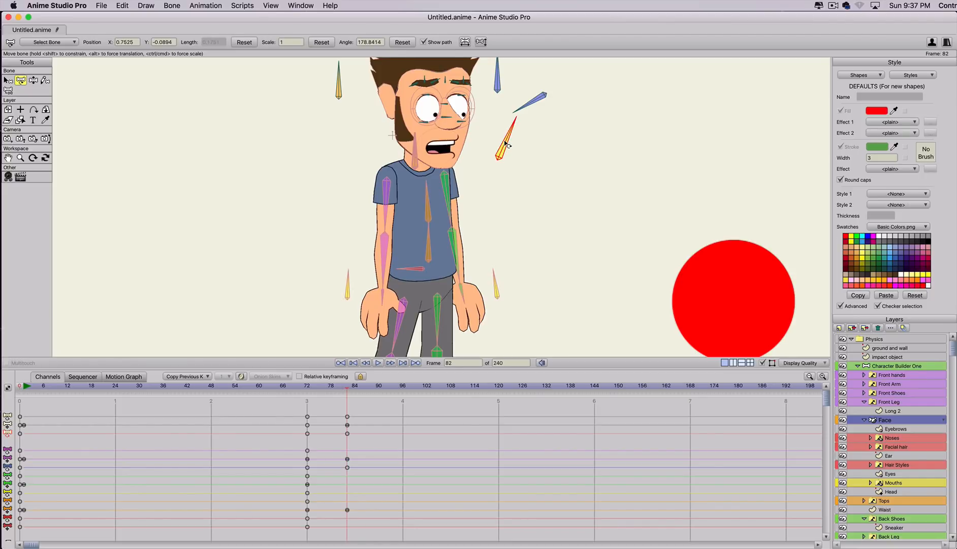
pyautogui.scroll(-3, 468, 161)
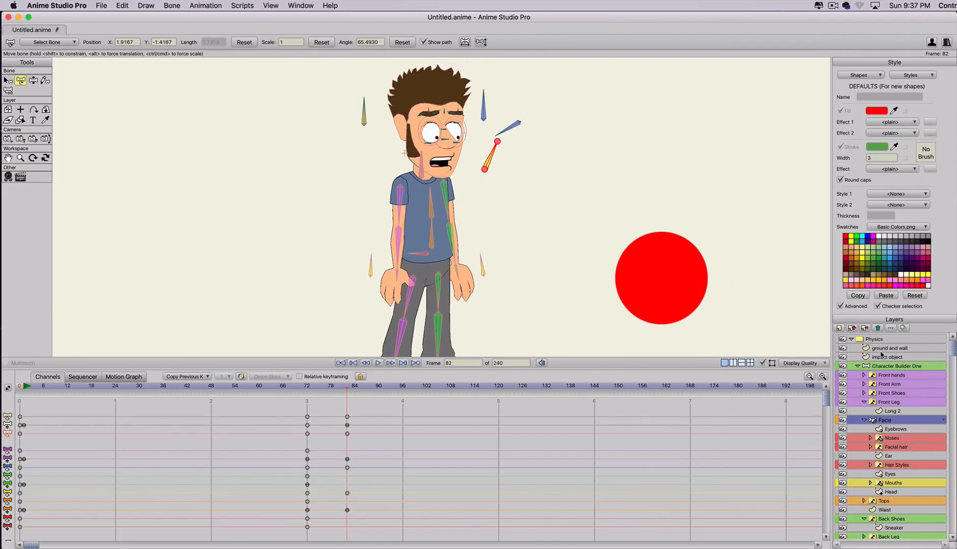
# Pose the Character Builder One rig at frame 82 with Manipulate Bones, extending an arm toward the red ball.
pyautogui.click(884, 366)
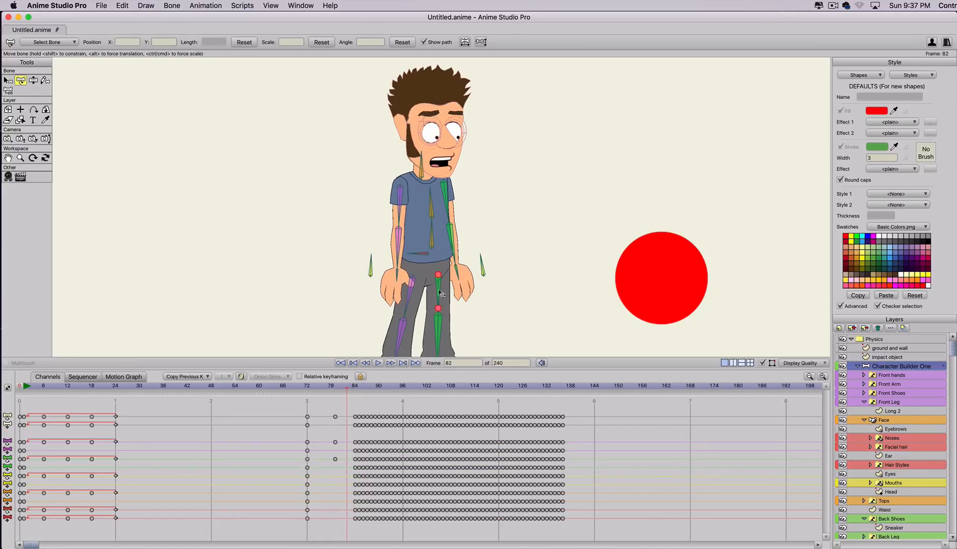
pyautogui.press('z')
pyautogui.moveTo(409, 262); pyautogui.dragTo(419, 203)
pyautogui.scroll(-5, 356, 247)
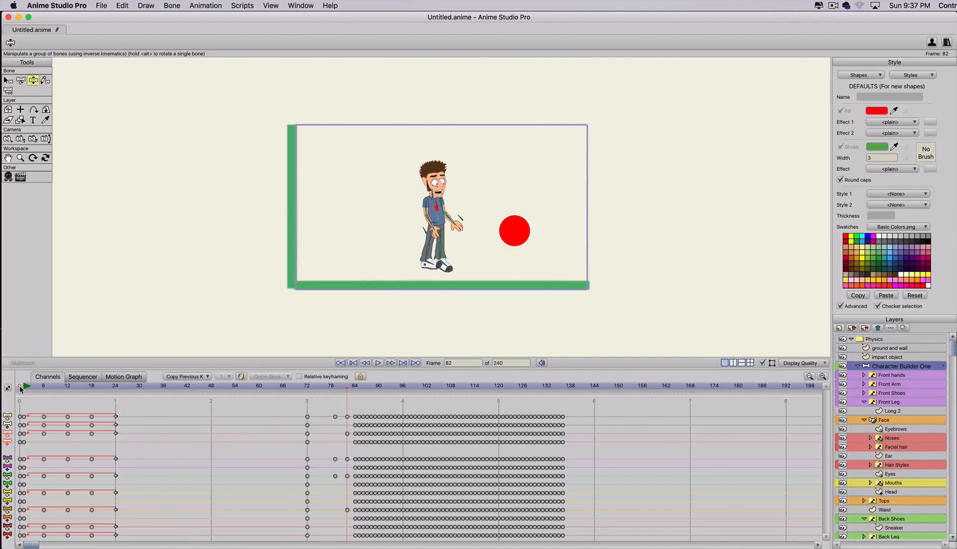
# Scrub and play the animation through the collision to review the body and face reaction, and return to frame 0.
pyautogui.moveTo(21, 389); pyautogui.dragTo(227, 390)
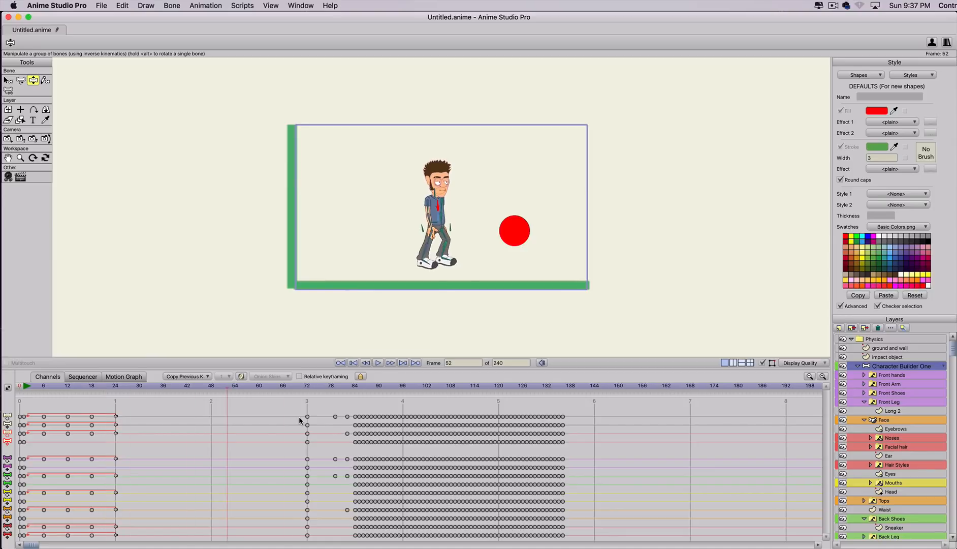
pyautogui.moveTo(298, 416); pyautogui.dragTo(364, 438)
pyautogui.press('space')
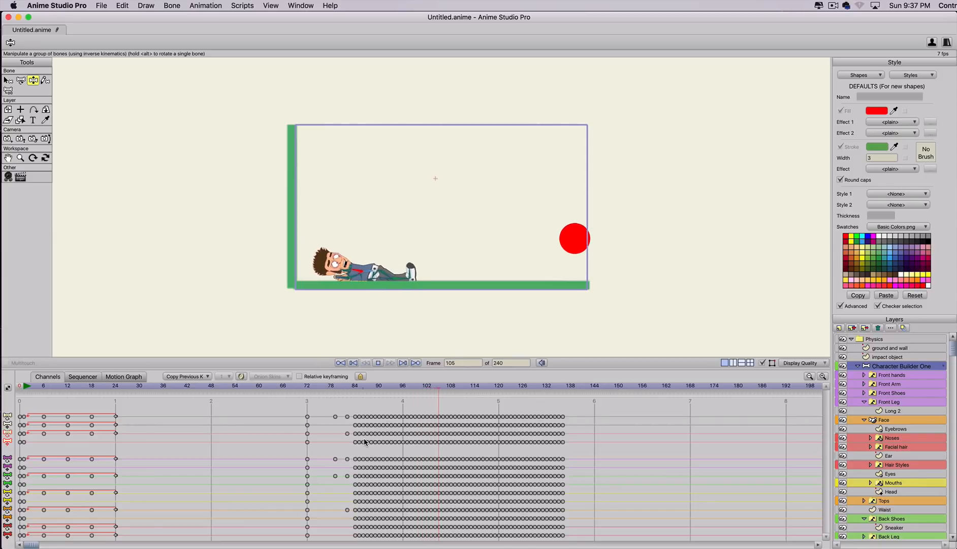
pyautogui.press('space')
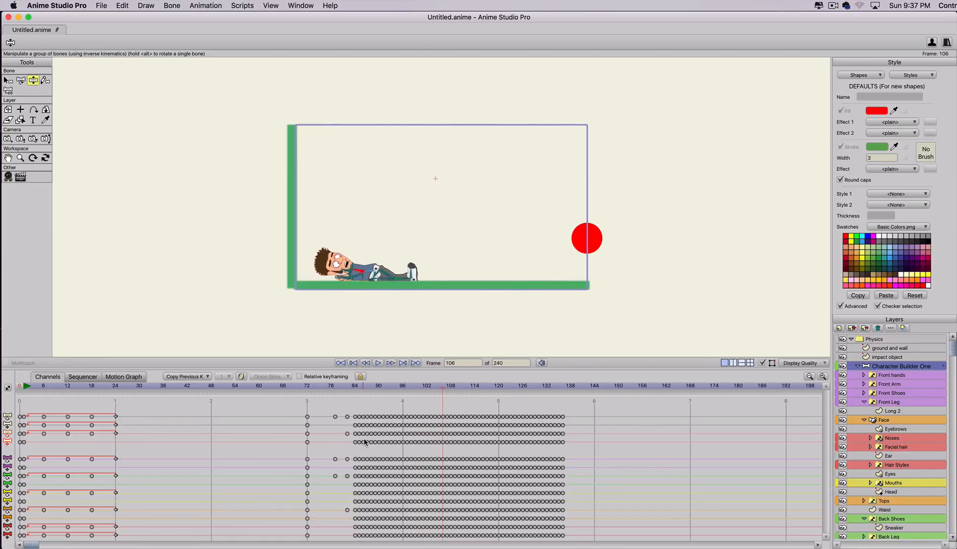
pyautogui.click(270, 386)
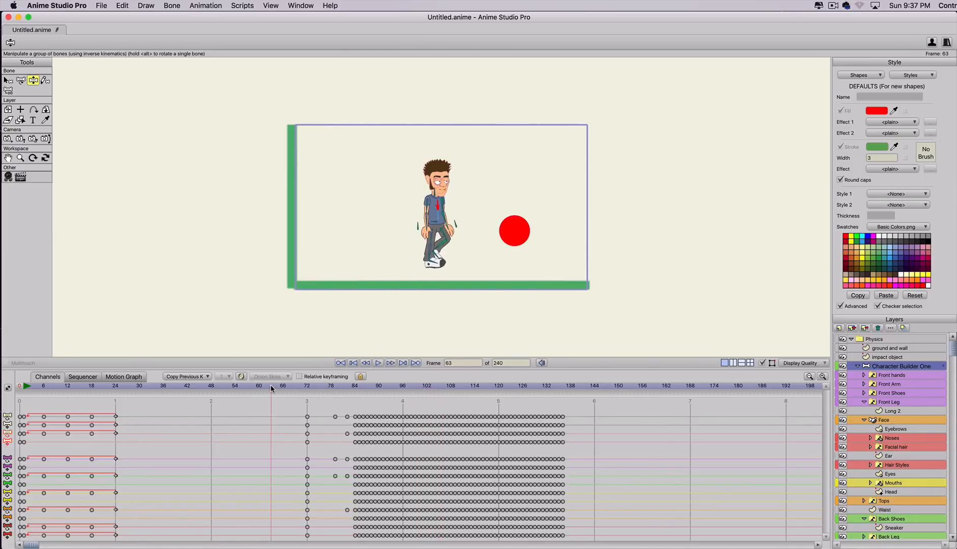
pyautogui.press('space')
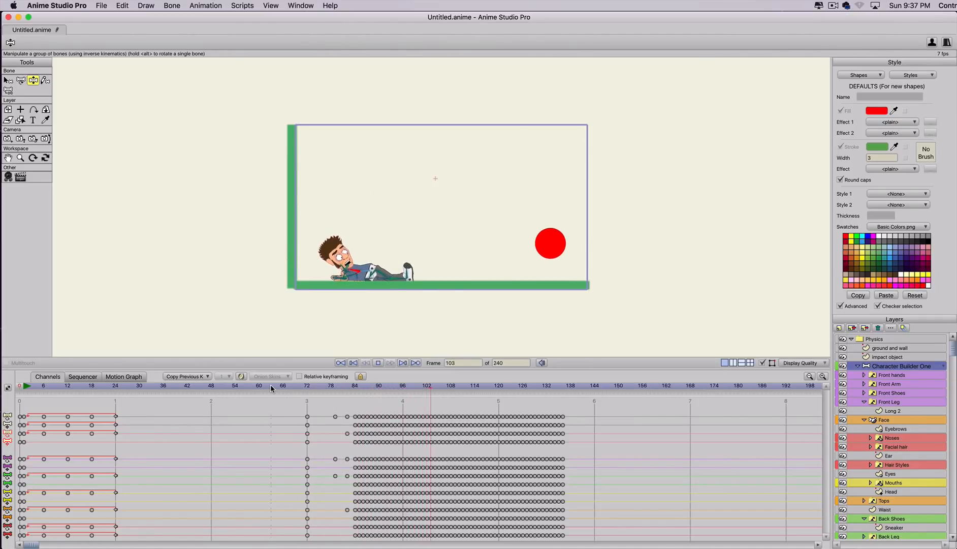
pyautogui.press('space')
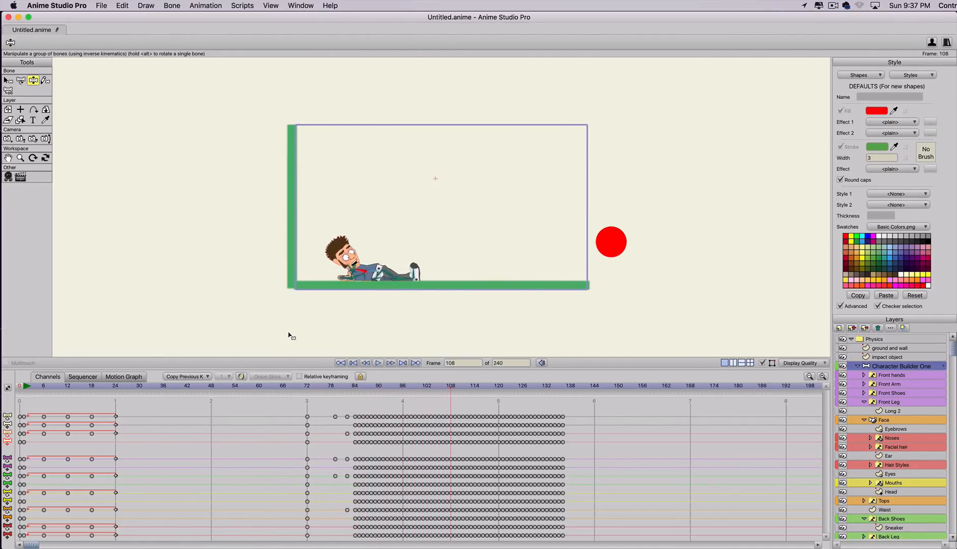
pyautogui.moveTo(38, 388); pyautogui.dragTo(6, 388)
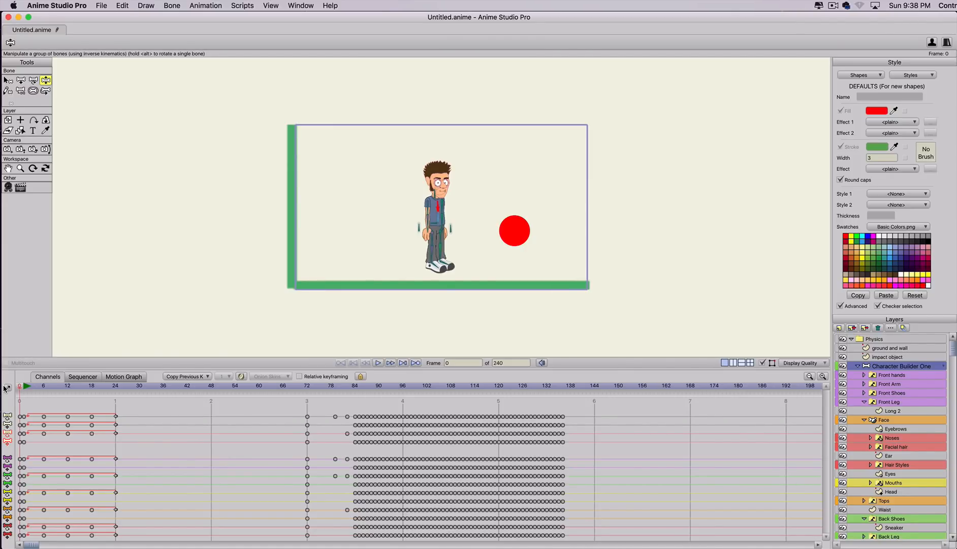
# Import the car image 501807.png from the desktop and place it beyond the stage's right edge at X 3.3256, Y -0.2549.
pyautogui.press('F11')
pyautogui.press('F11')
pyautogui.moveTo(956, 315); pyautogui.dragTo(625, 252)
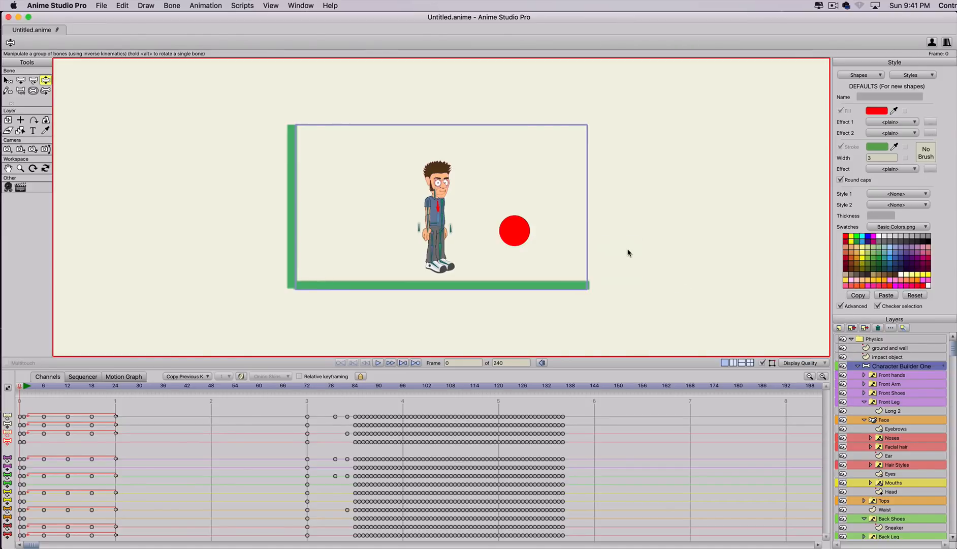
pyautogui.moveTo(480, 239); pyautogui.dragTo(490, 176)
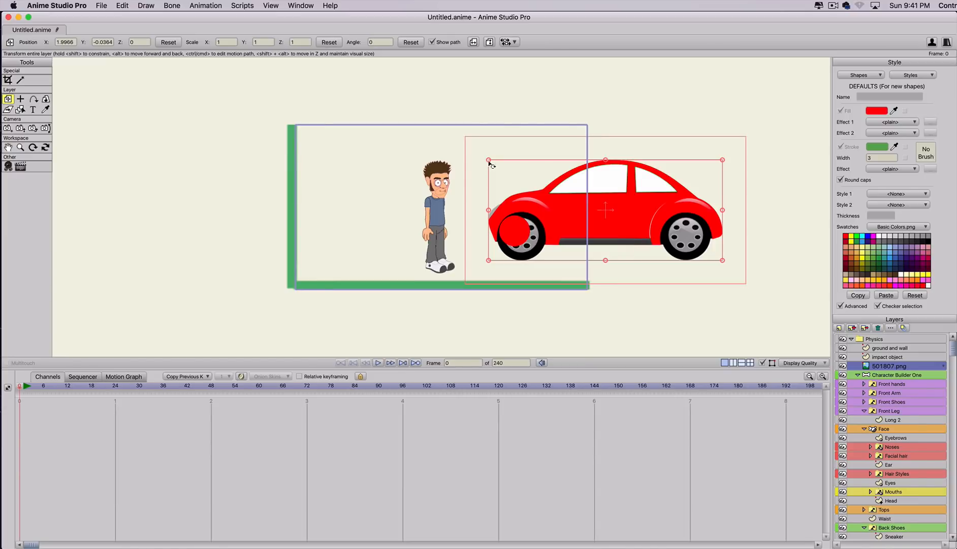
pyautogui.moveTo(546, 210); pyautogui.dragTo(655, 236)
# Try moving the car across the stage past the wall to X -2.5609 at frame 85, and scrub to check its timing.
pyautogui.click(147, 386)
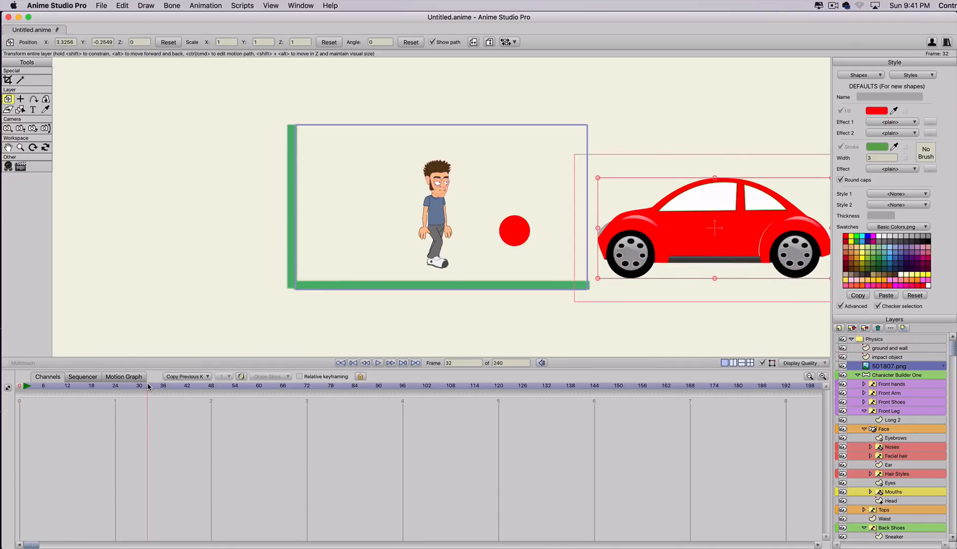
pyautogui.moveTo(149, 387); pyautogui.dragTo(358, 398)
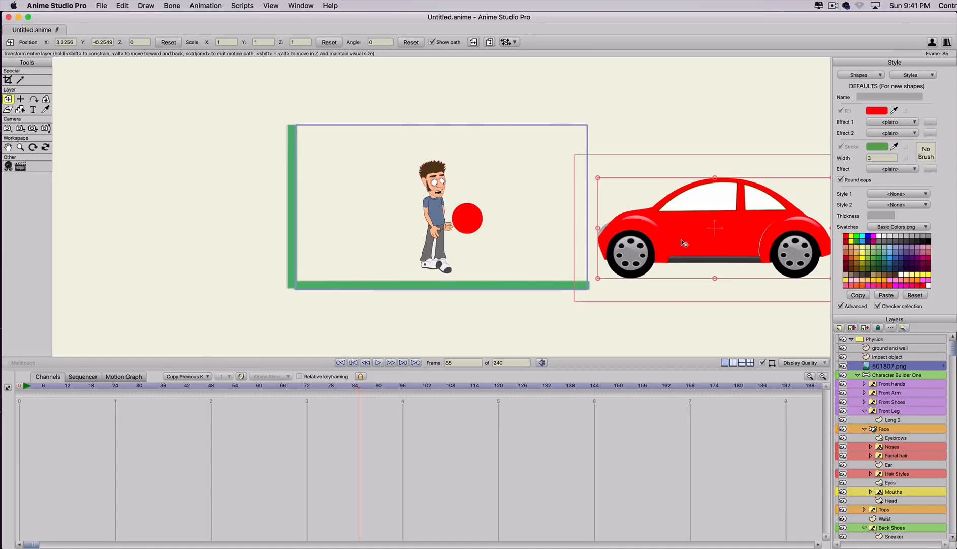
pyautogui.moveTo(674, 236); pyautogui.dragTo(193, 239)
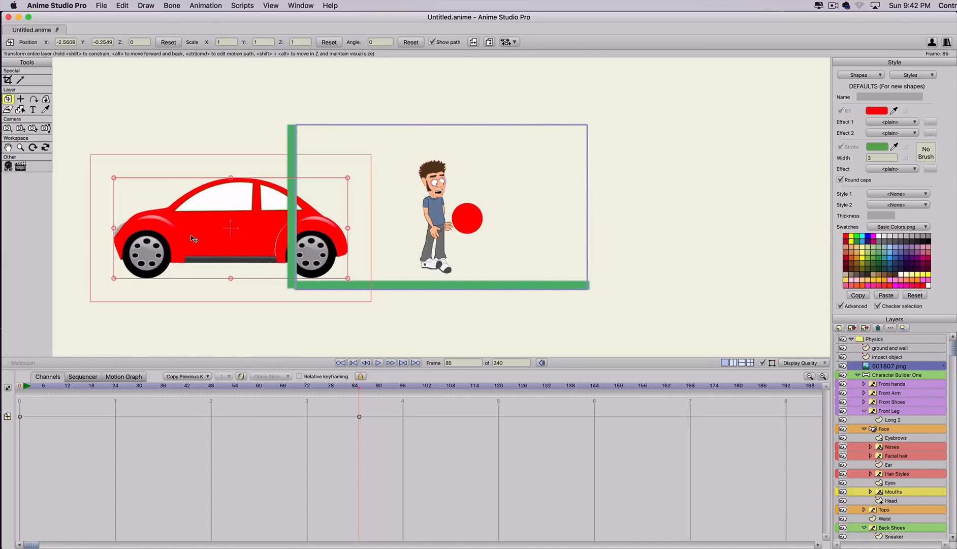
pyautogui.moveTo(27, 386); pyautogui.dragTo(359, 412)
# Key the car over the ball at X 1.5475 on frame 85 and past the wall at X -3.5076 on frame 168, and scrub to check.
pyautogui.moveTo(159, 245); pyautogui.dragTo(495, 260)
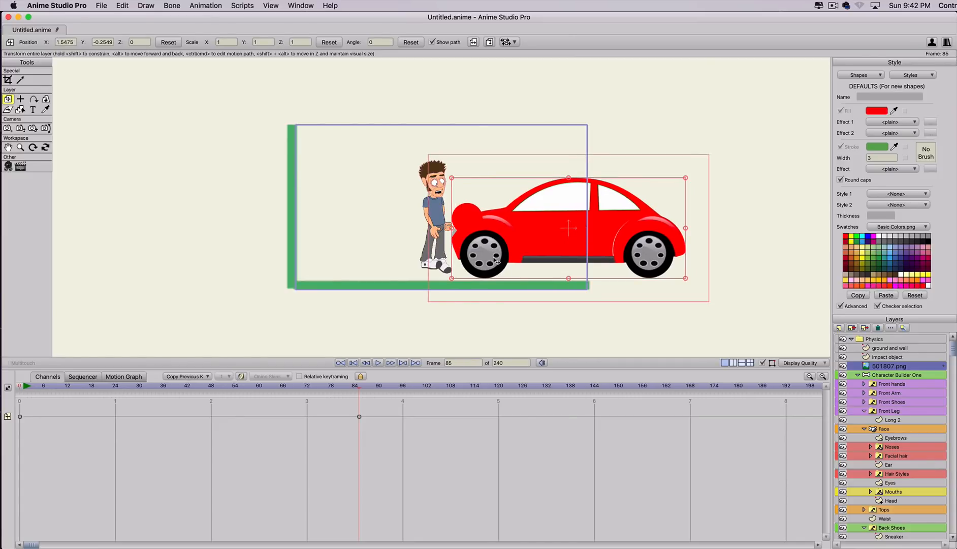
pyautogui.click(689, 389)
pyautogui.moveTo(513, 332); pyautogui.dragTo(97, 331)
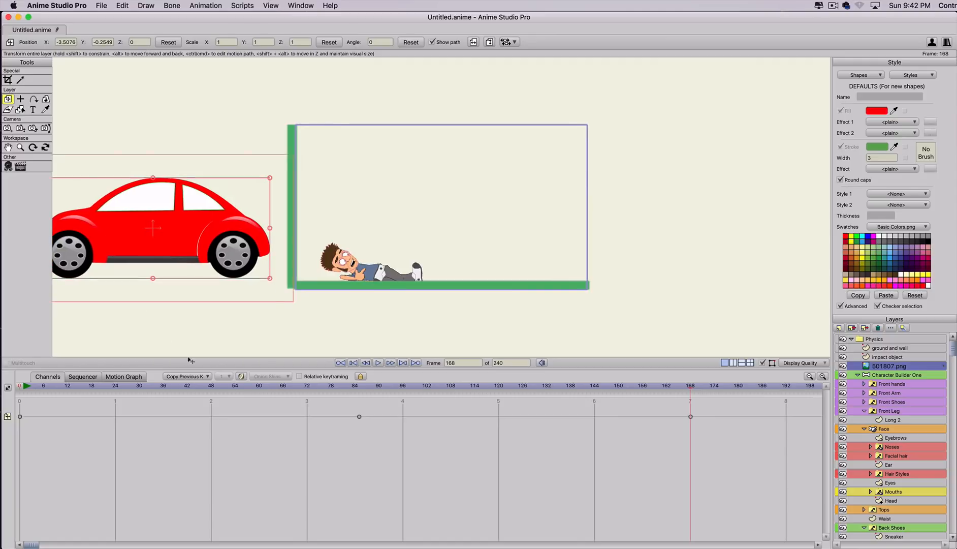
pyautogui.moveTo(67, 386); pyautogui.dragTo(514, 399)
pyautogui.moveTo(391, 400); pyautogui.dragTo(299, 397)
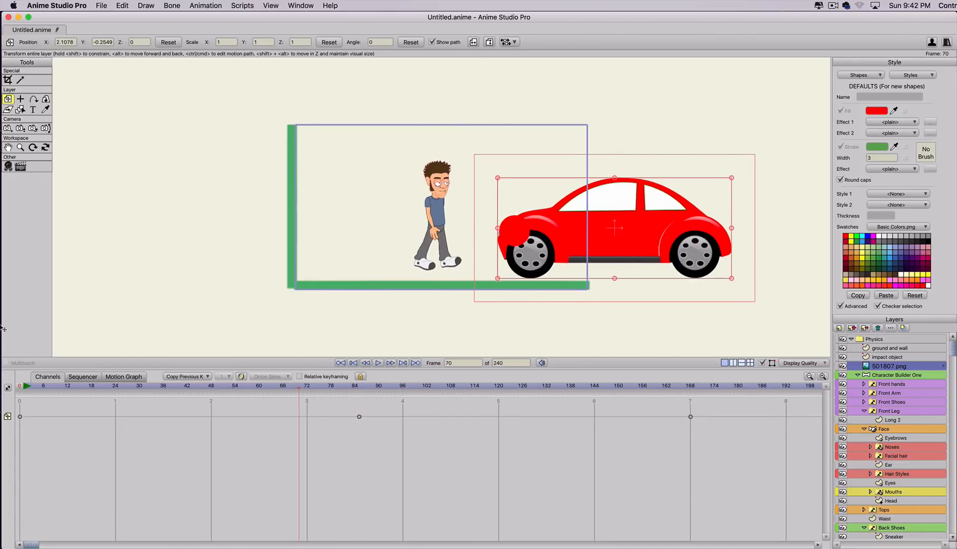
# At frame 0, scale the car to 0.7624, move it to X 2.6337, Y -0.3034, and scrub to review its motion.
pyautogui.moveTo(26, 392); pyautogui.dragTo(3, 387)
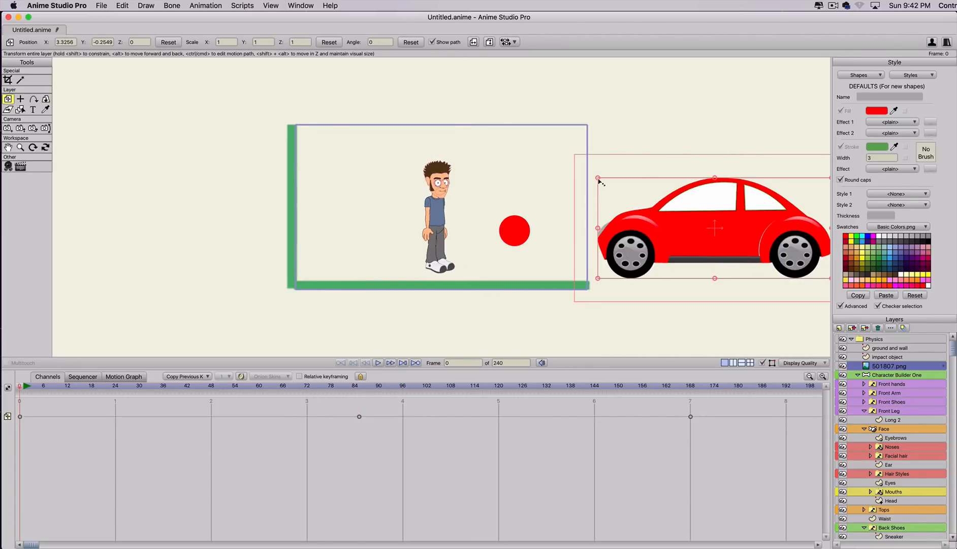
pyautogui.moveTo(599, 180); pyautogui.dragTo(627, 191)
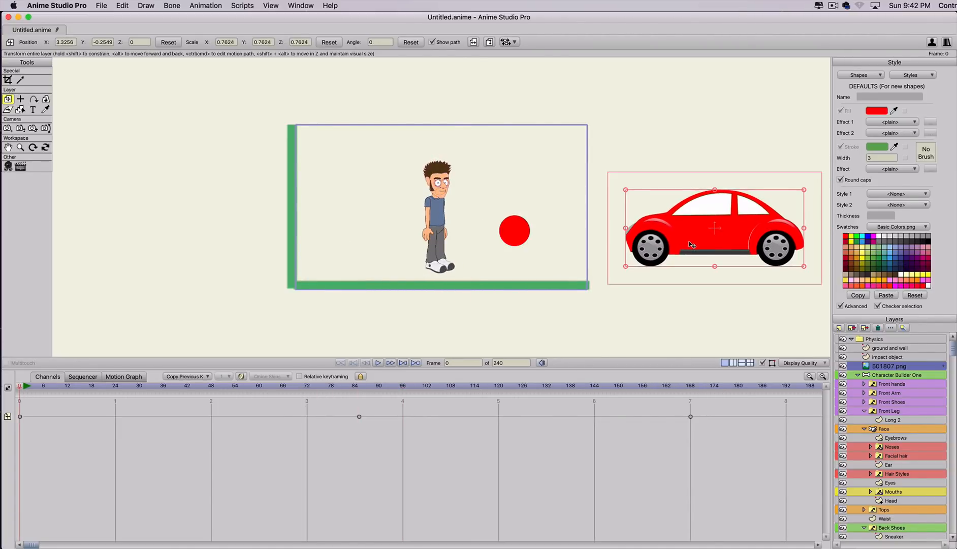
pyautogui.moveTo(691, 245); pyautogui.dragTo(634, 248)
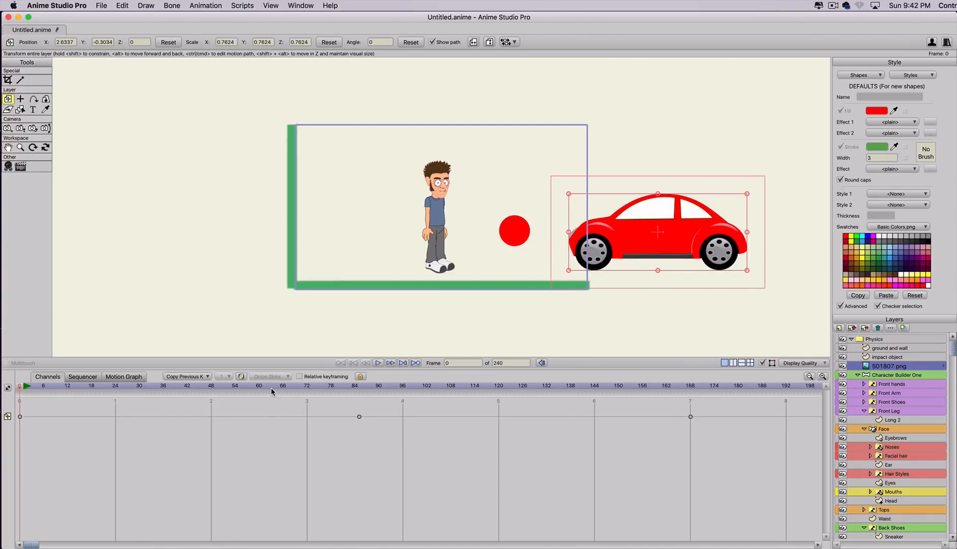
pyautogui.moveTo(271, 391); pyautogui.dragTo(588, 398)
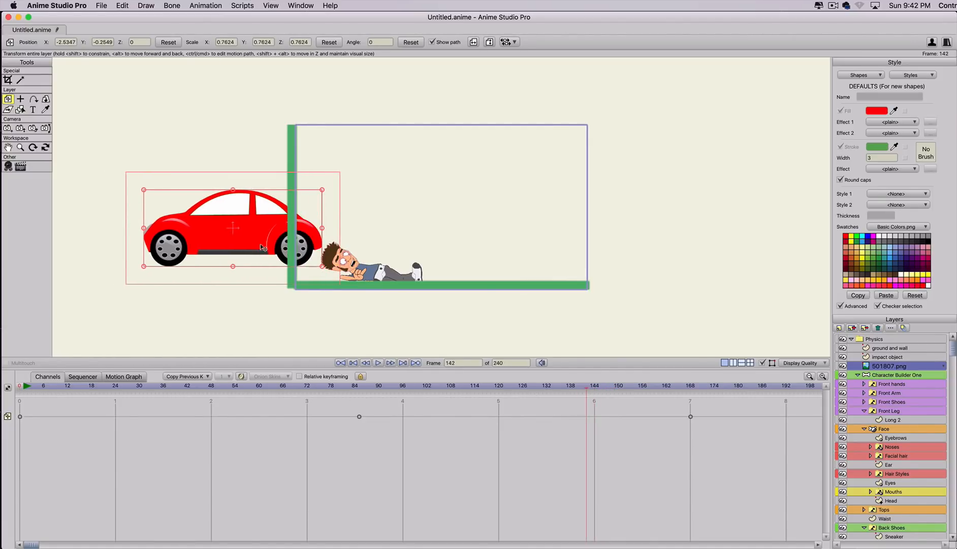
# Key the car farther past the wall at frame 142, and delete its position keys at frames 85 and 168.
pyautogui.moveTo(261, 245); pyautogui.dragTo(231, 241)
pyautogui.moveTo(303, 389); pyautogui.dragTo(387, 386)
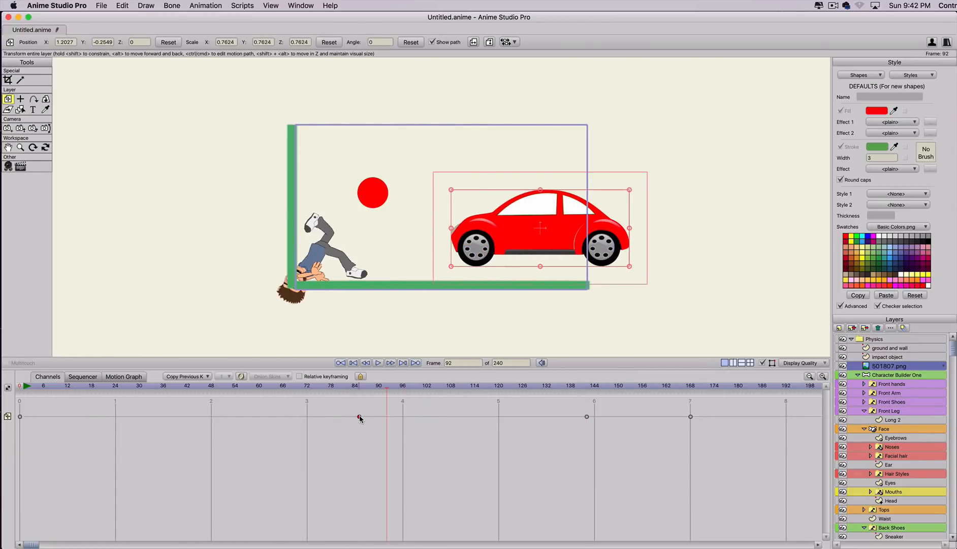
pyautogui.moveTo(360, 418); pyautogui.dragTo(513, 417)
pyautogui.moveTo(655, 425); pyautogui.dragTo(775, 396)
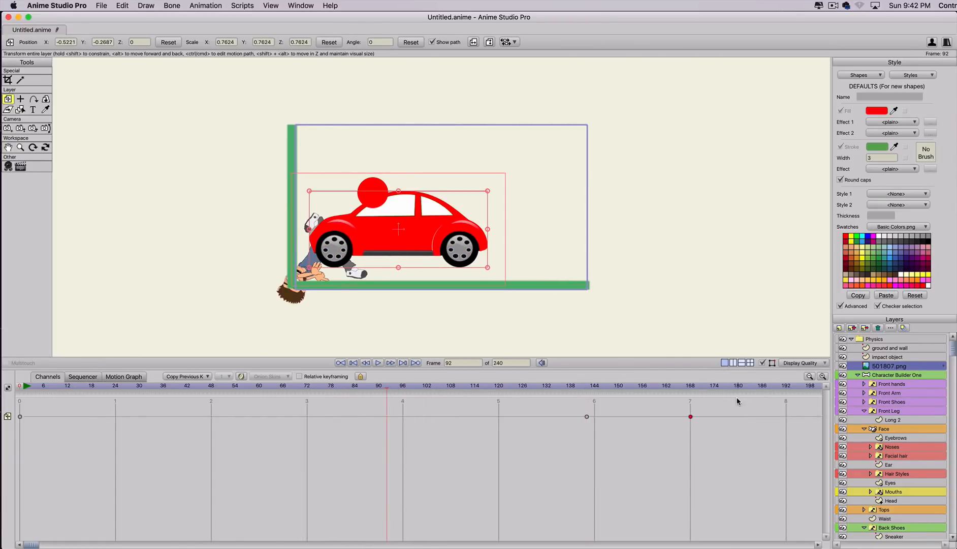
pyautogui.press('Delete')
# Key the car beside the character at X 1.1424 on frame 85 and beyond the stage at X 3.1987 on frame 54.
pyautogui.moveTo(94, 389); pyautogui.dragTo(495, 412)
pyautogui.moveTo(363, 414)
pyautogui.mouseDown()
pyautogui.moveTo(198, 392)
pyautogui.moveTo(366, 414)
pyautogui.moveTo(353, 412)
pyautogui.mouseUp()
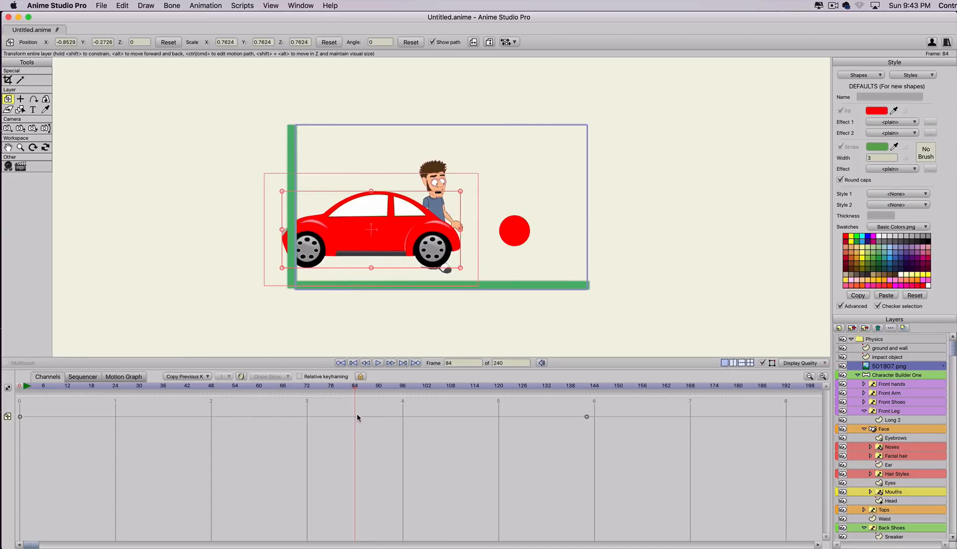
pyautogui.moveTo(337, 250); pyautogui.dragTo(510, 247)
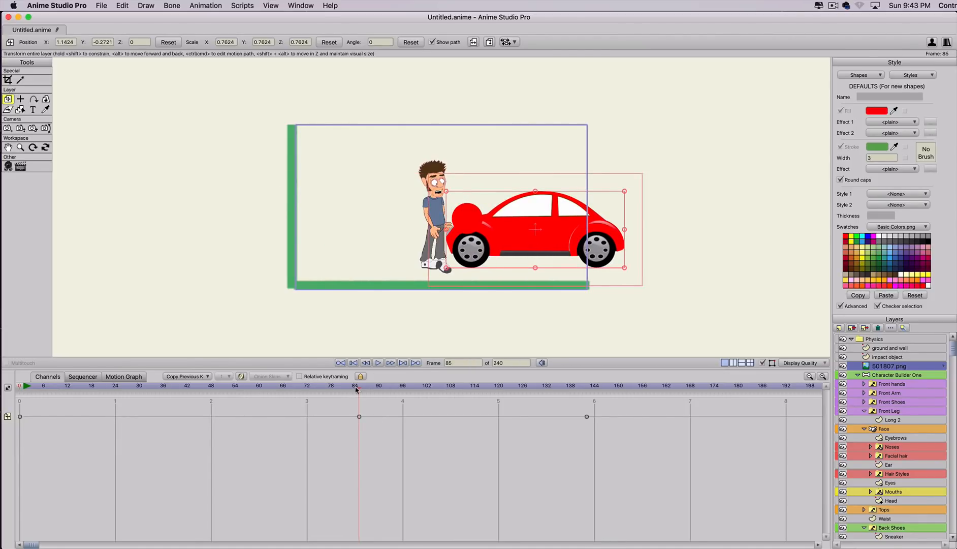
pyautogui.moveTo(356, 389); pyautogui.dragTo(191, 389)
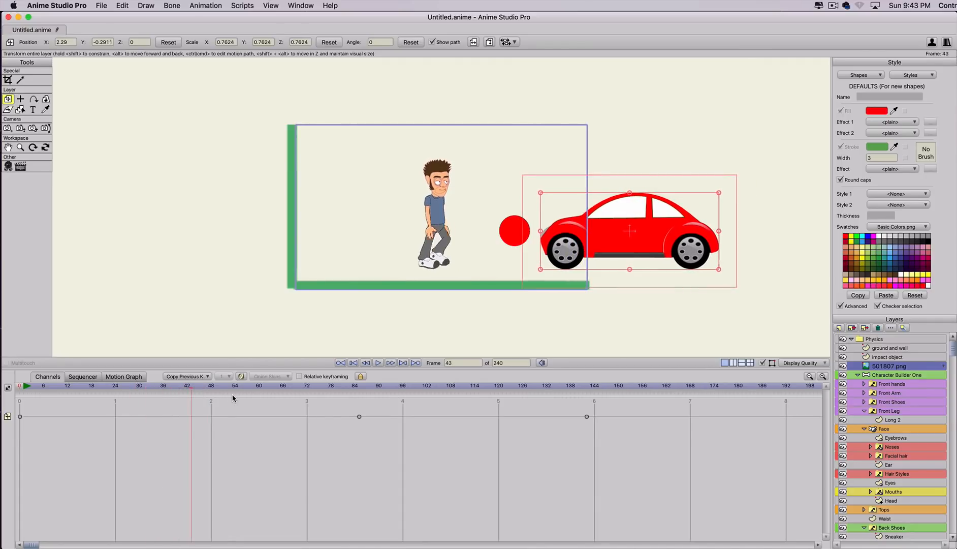
pyautogui.click(236, 399)
pyautogui.moveTo(550, 254); pyautogui.dragTo(641, 254)
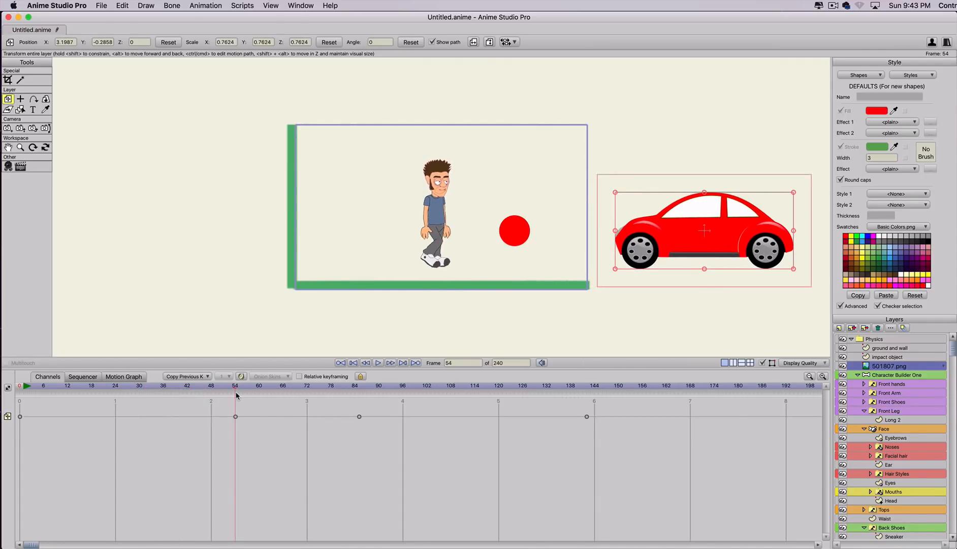
# Key the car past the wall at X -3.0668 on frame 120, delete its key at frame 142, and return to frame 0.
pyautogui.moveTo(214, 393); pyautogui.dragTo(499, 412)
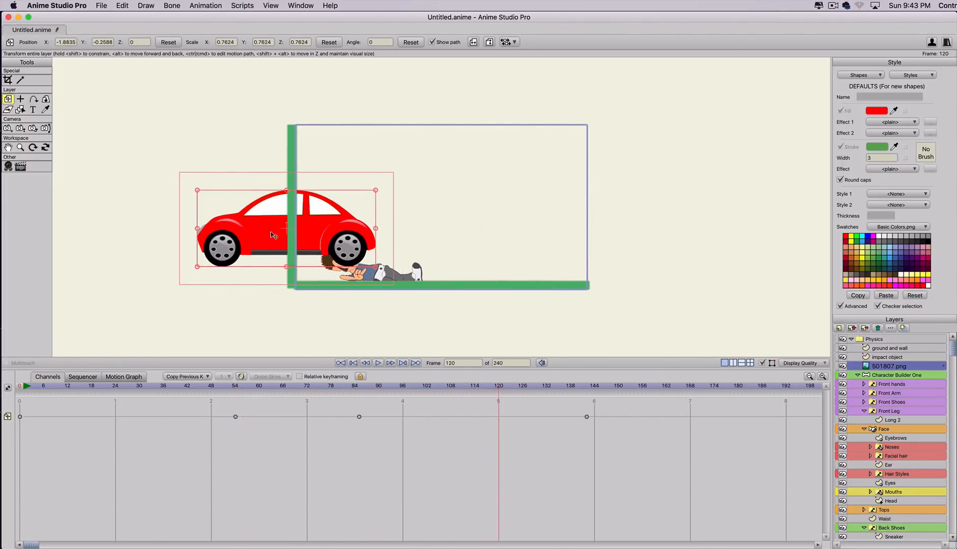
pyautogui.moveTo(272, 235); pyautogui.dragTo(175, 235)
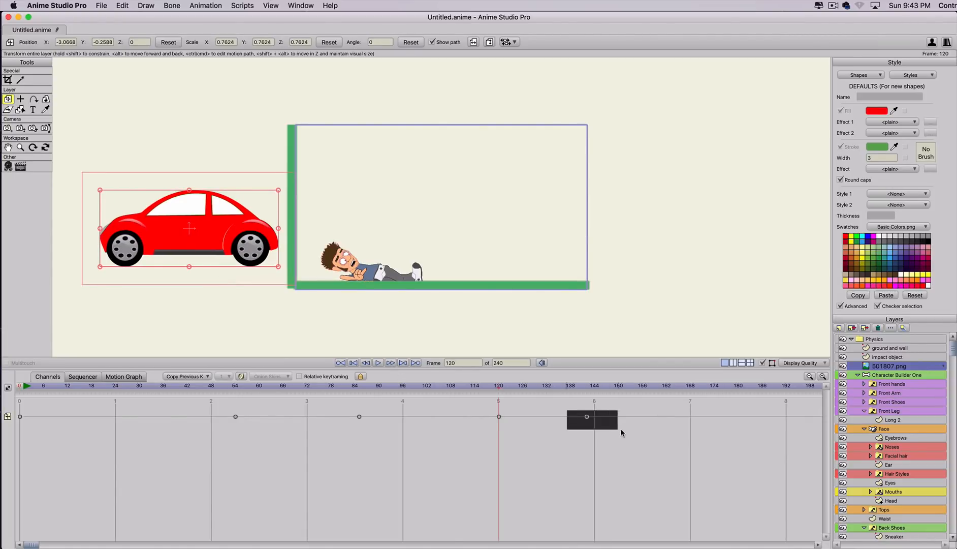
pyautogui.moveTo(95, 386); pyautogui.dragTo(23, 388)
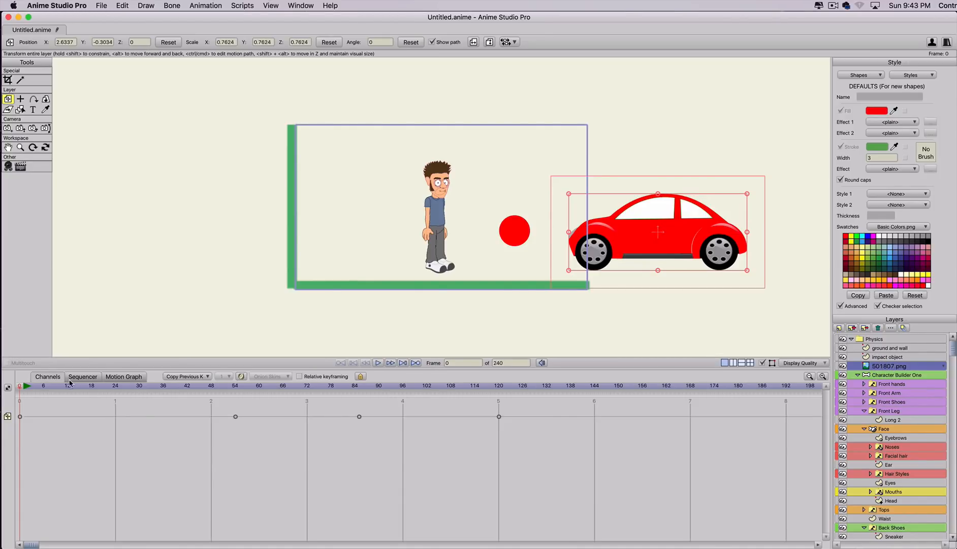
# Try making the impact object's red fill fully transparent at frame 0, and scrub to check the collision.
pyautogui.click(875, 358)
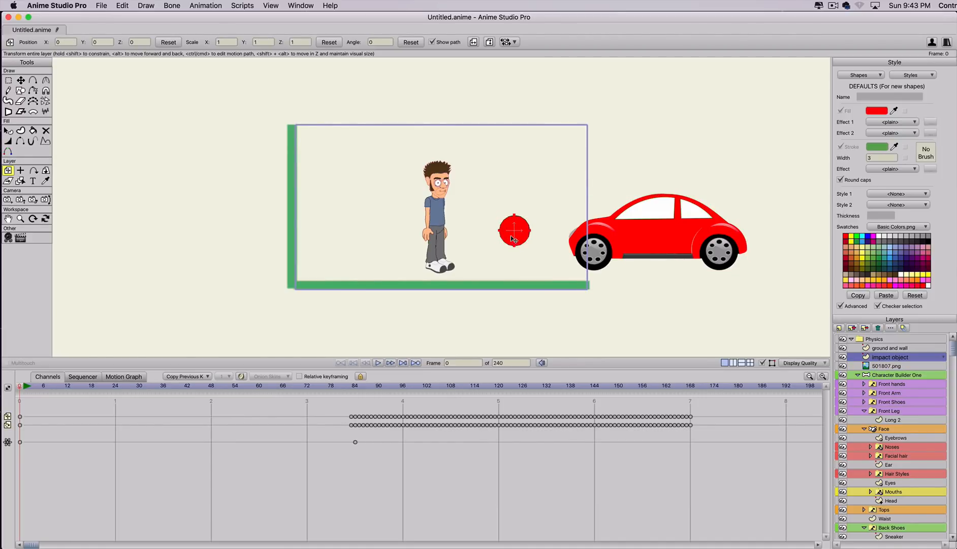
pyautogui.press('q')
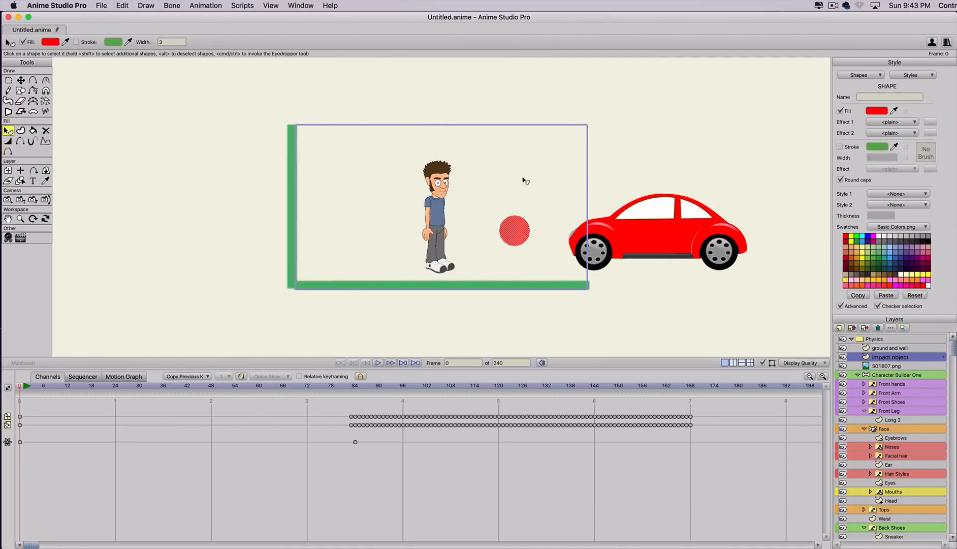
pyautogui.click(519, 229)
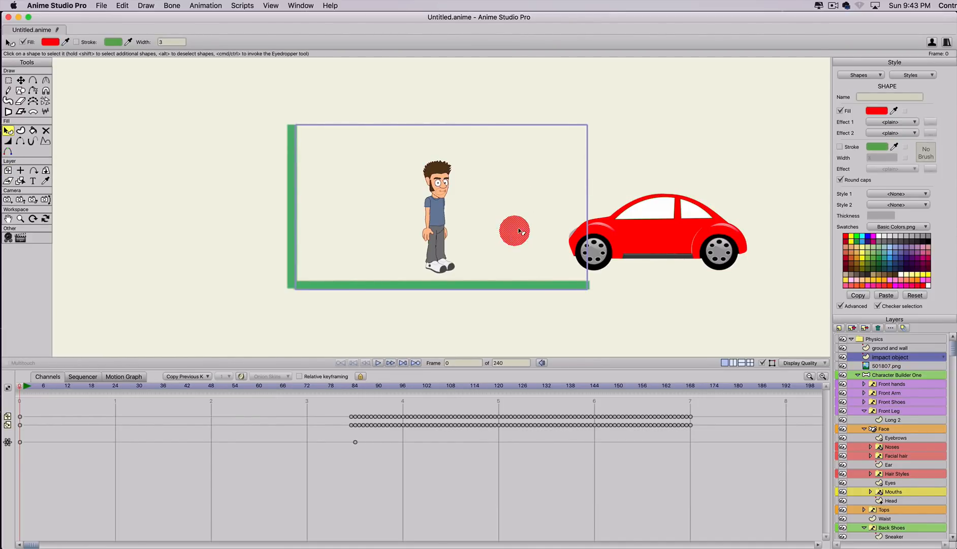
pyautogui.click(876, 111)
pyautogui.moveTo(845, 205); pyautogui.dragTo(845, 238)
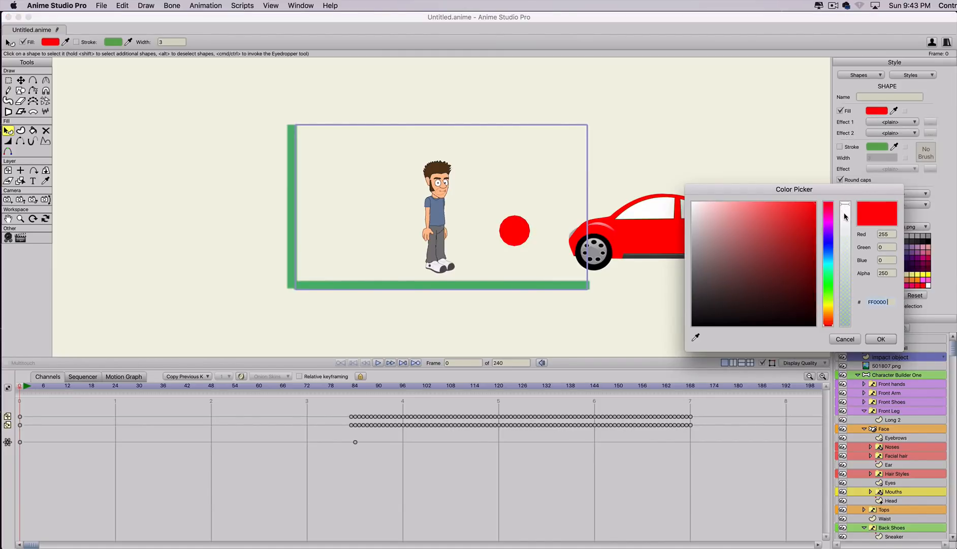
pyautogui.moveTo(839, 289); pyautogui.dragTo(843, 338)
pyautogui.click(880, 339)
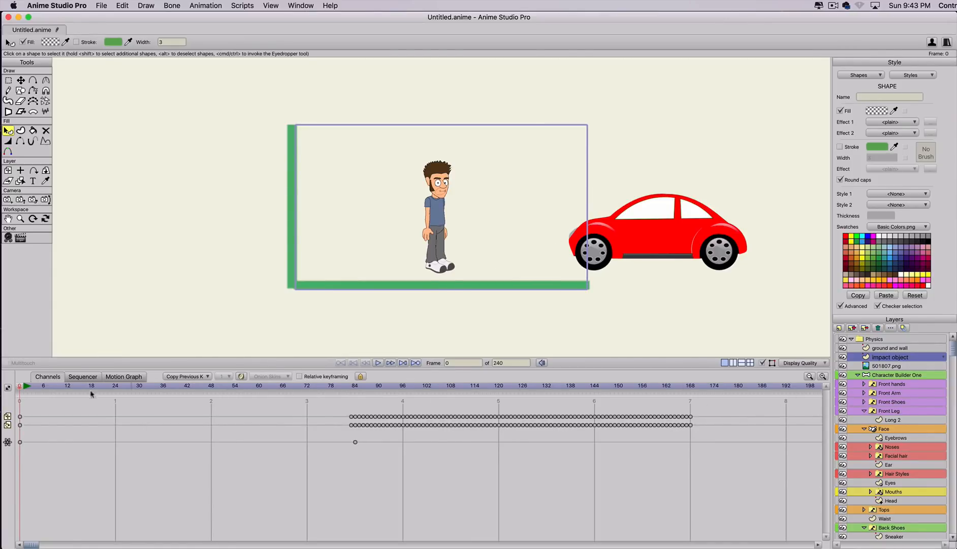
pyautogui.moveTo(68, 386); pyautogui.dragTo(431, 407)
pyautogui.moveTo(342, 403); pyautogui.dragTo(19, 386)
# Examine the impact object's physics settings without changing them.
pyautogui.doubleClick(889, 359)
pyautogui.click(778, 75)
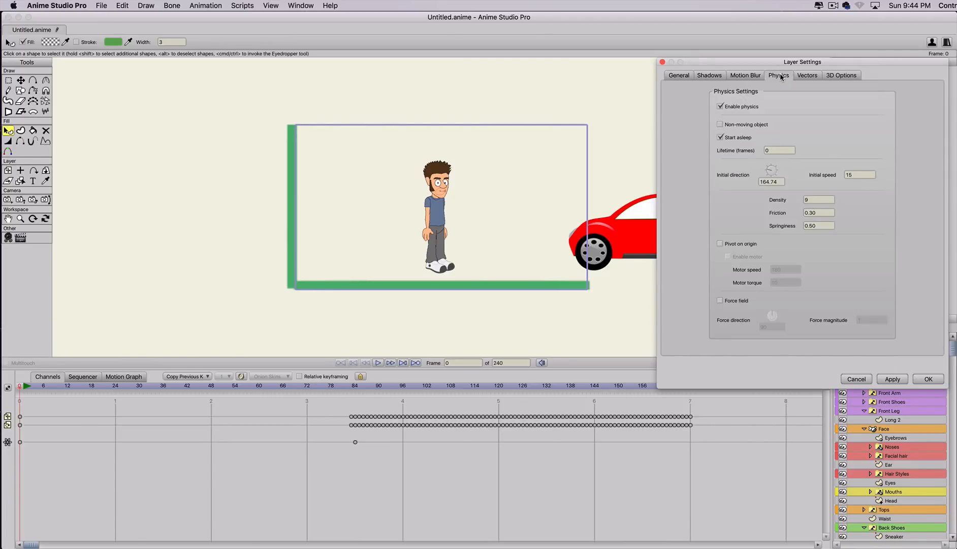
pyautogui.click(863, 382)
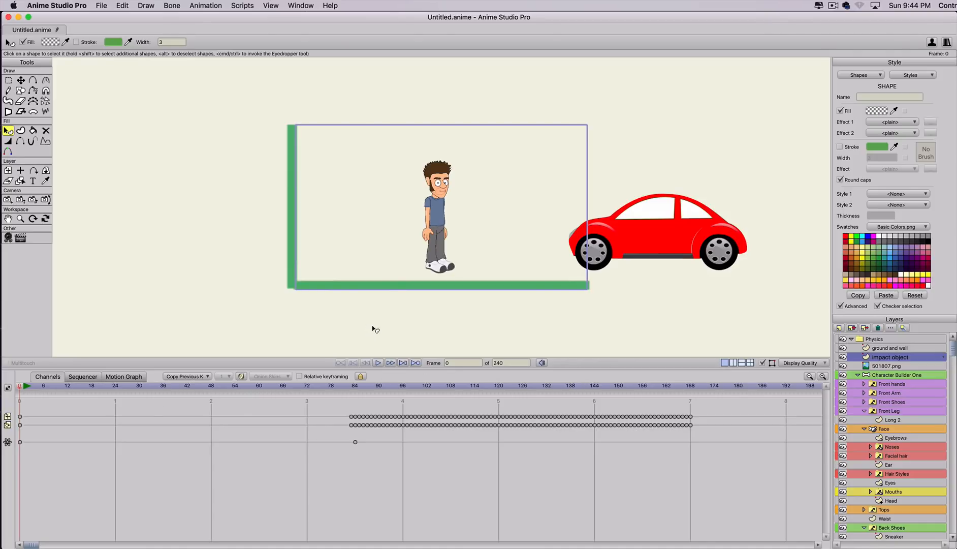
# Compare frames 0 and 1, and undo the impact object's transparent fill.
pyautogui.click(26, 390)
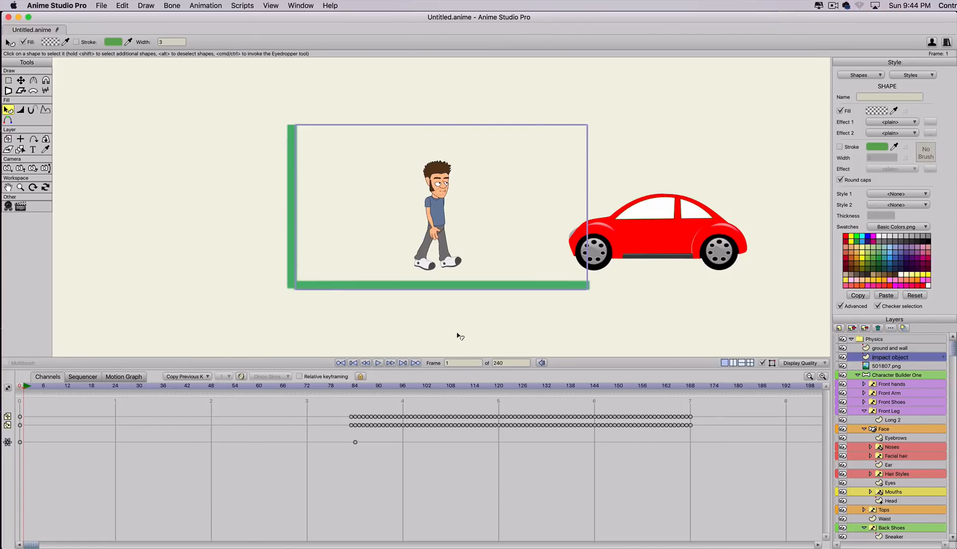
pyautogui.click(20, 386)
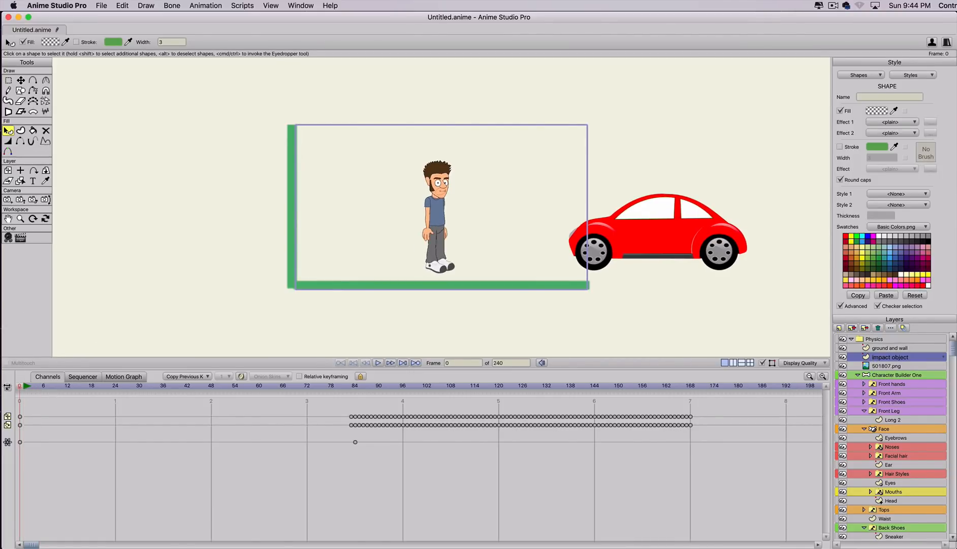
pyautogui.moveTo(7, 386)
pyautogui.mouseDown()
pyautogui.moveTo(239, 416)
pyautogui.moveTo(2, 390)
pyautogui.mouseUp()
pyautogui.press('super+z')
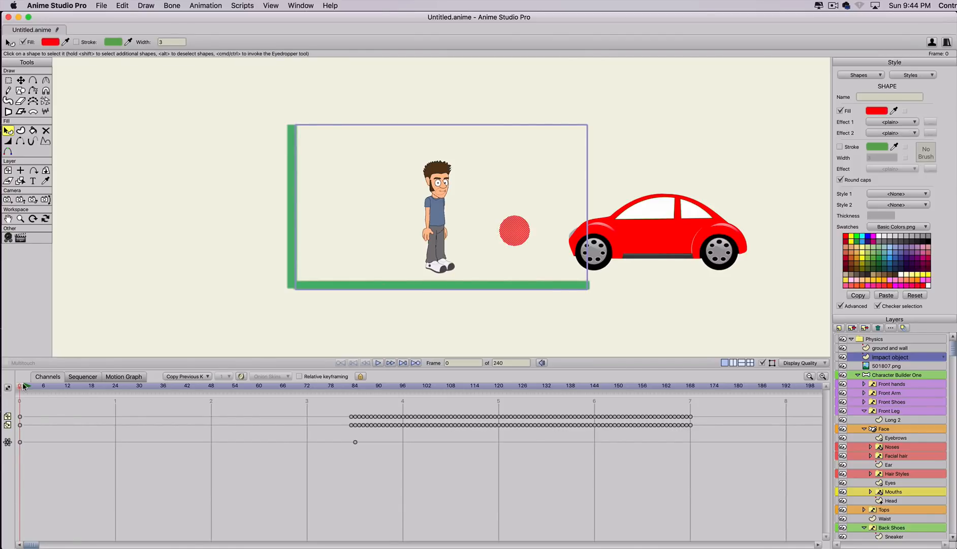
# Try keying the impact object's fill to transparent at frame 1, and delete the new fill keys.
pyautogui.click(24, 387)
pyautogui.click(872, 112)
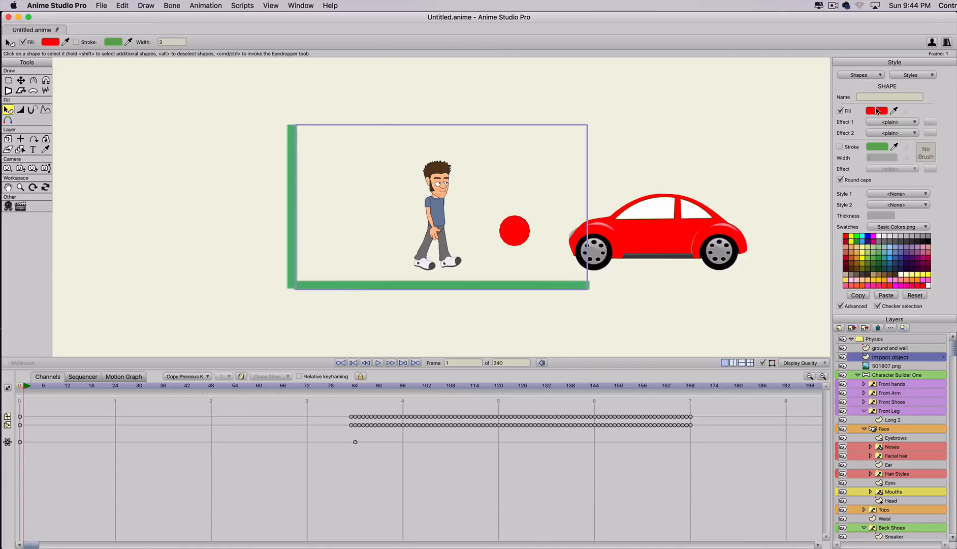
pyautogui.moveTo(845, 249); pyautogui.dragTo(844, 325)
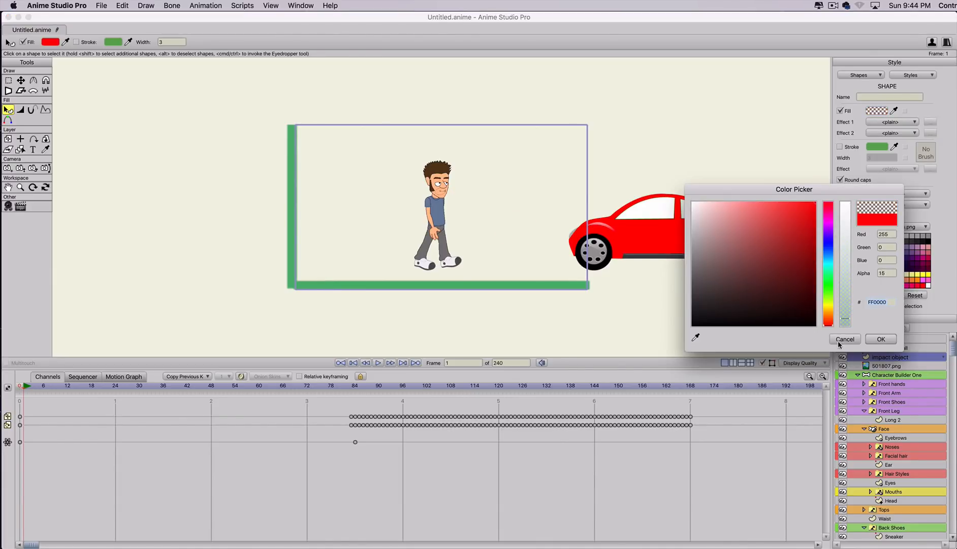
pyautogui.click(881, 339)
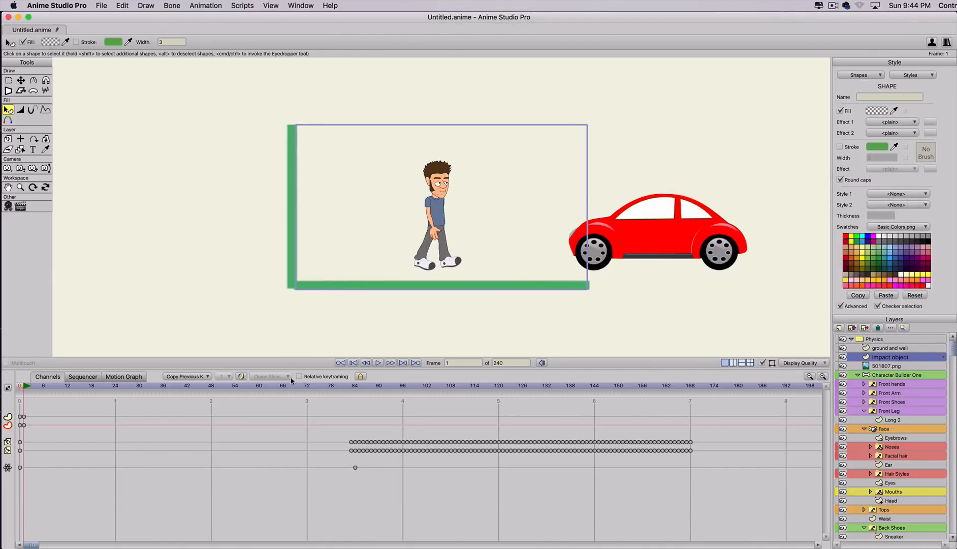
pyautogui.moveTo(298, 386); pyautogui.dragTo(20, 412)
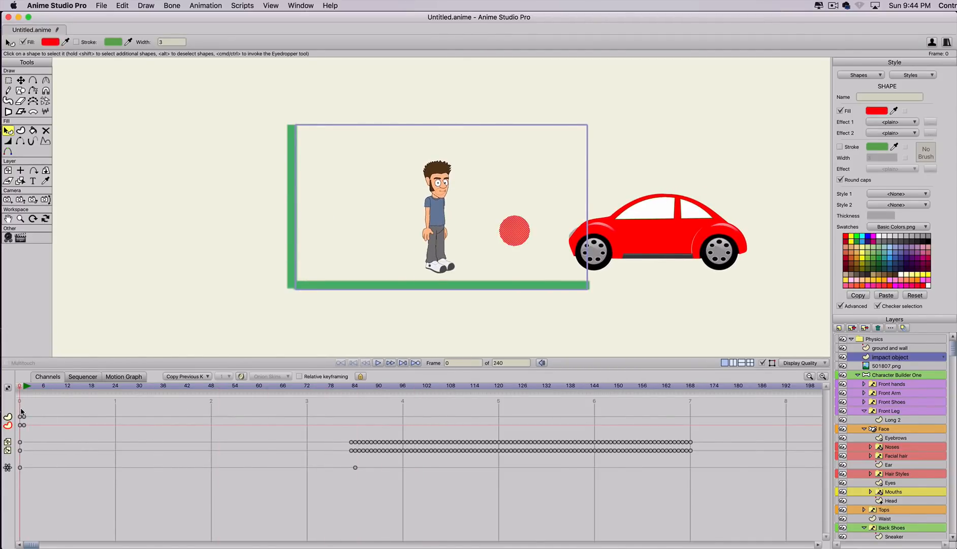
pyautogui.click(24, 424)
pyautogui.press('Delete')
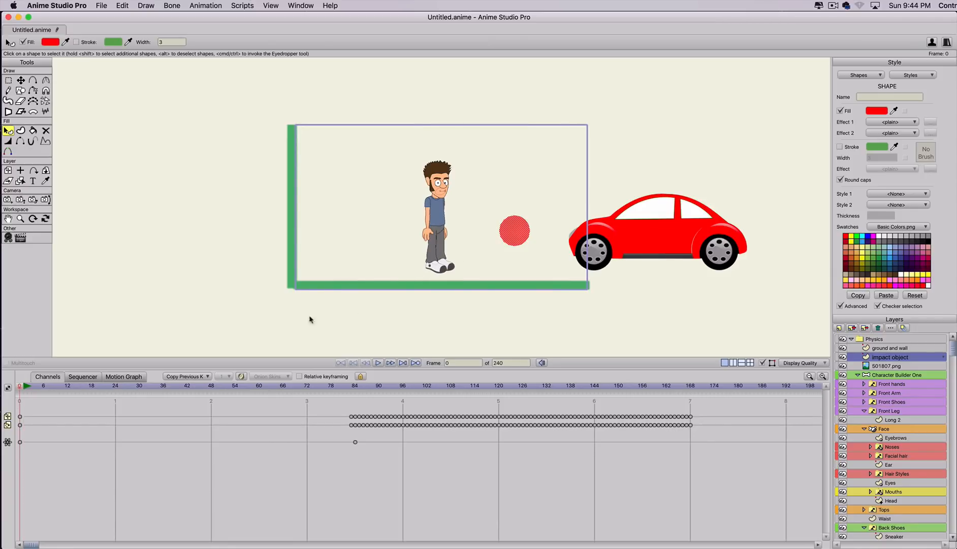
# Try moving the ball's points down toward the floor, and undo the move.
pyautogui.press('t')
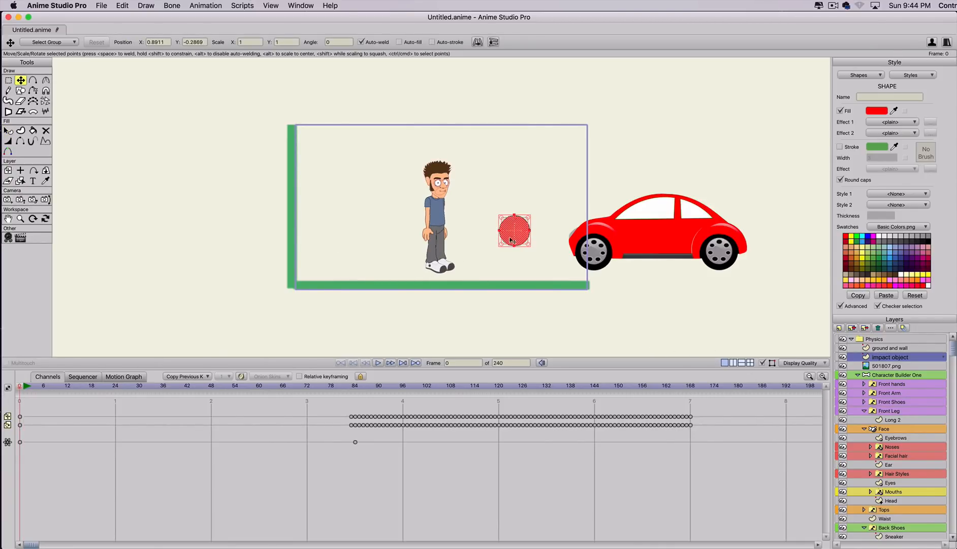
pyautogui.moveTo(513, 241); pyautogui.dragTo(492, 263)
pyautogui.press('super+z')
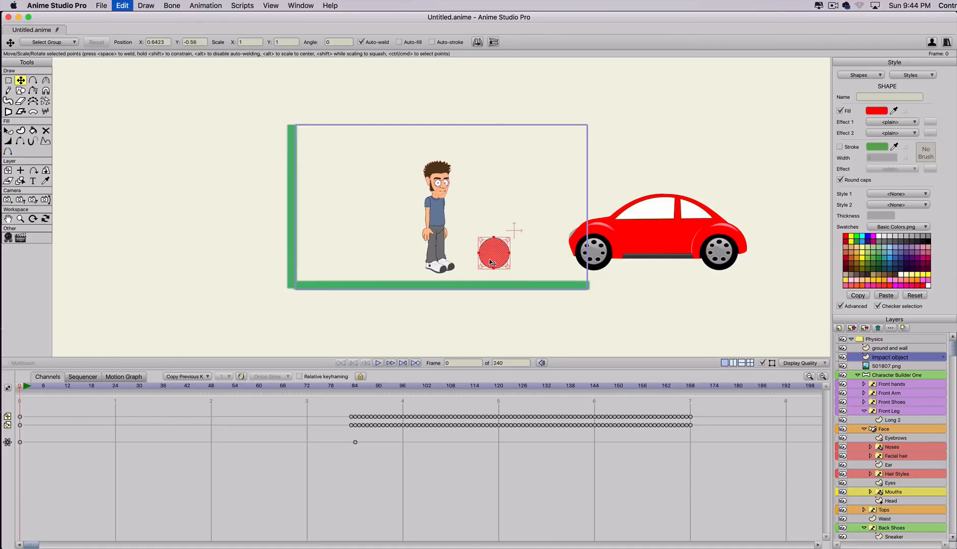
# Move the impact object layer under the character's feet to X -0.9770, Y -0.71, and set its initial physics direction to 90.
pyautogui.click(8, 170)
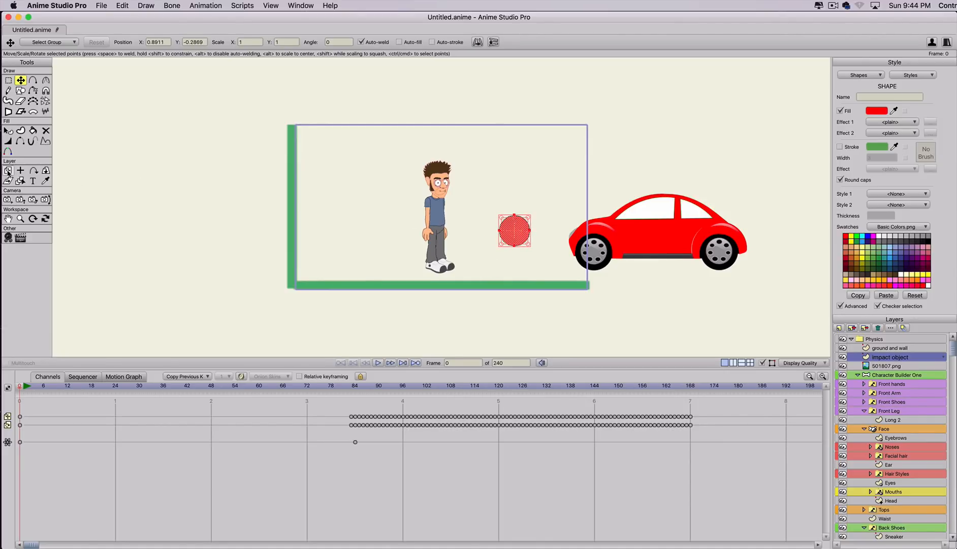
pyautogui.moveTo(500, 237); pyautogui.dragTo(464, 266)
pyautogui.doubleClick(895, 358)
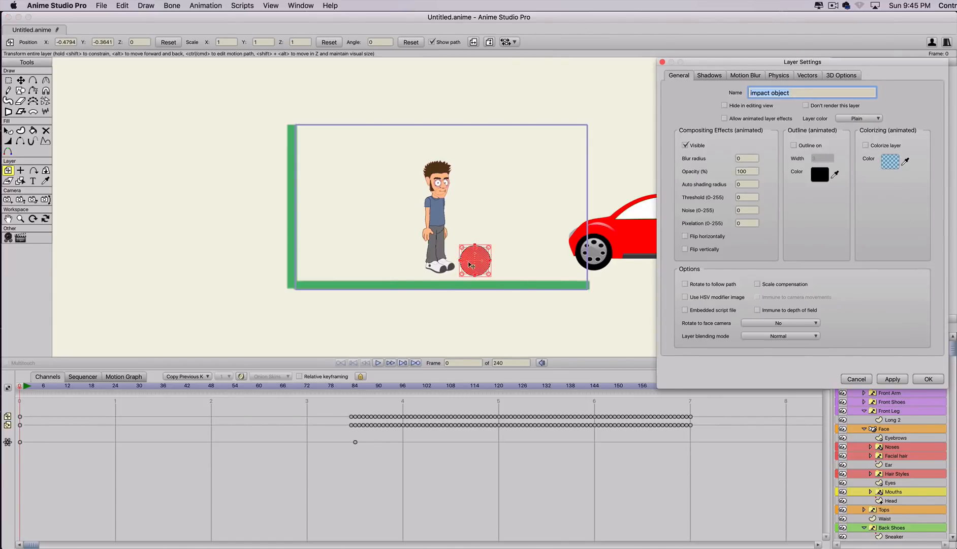
pyautogui.click(449, 282)
pyautogui.moveTo(471, 266); pyautogui.dragTo(436, 295)
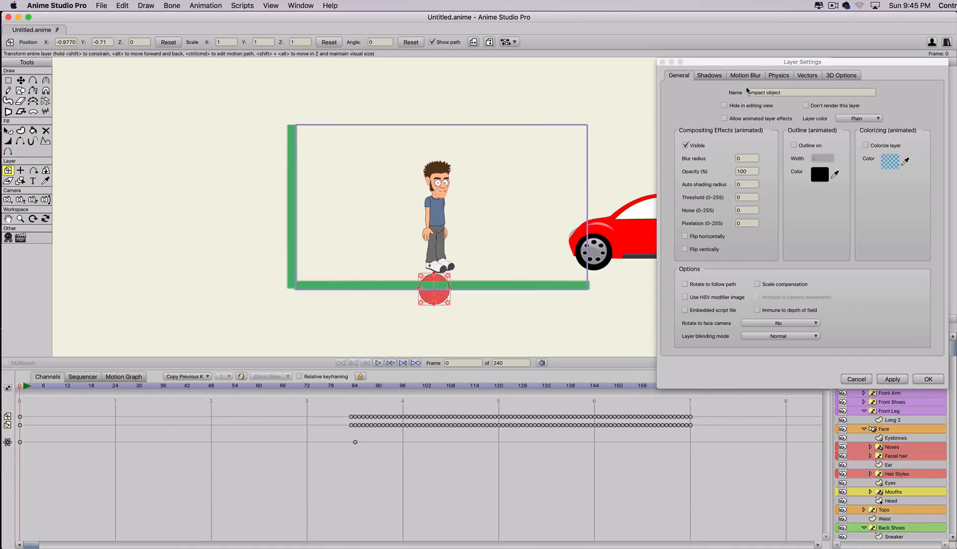
pyautogui.click(777, 75)
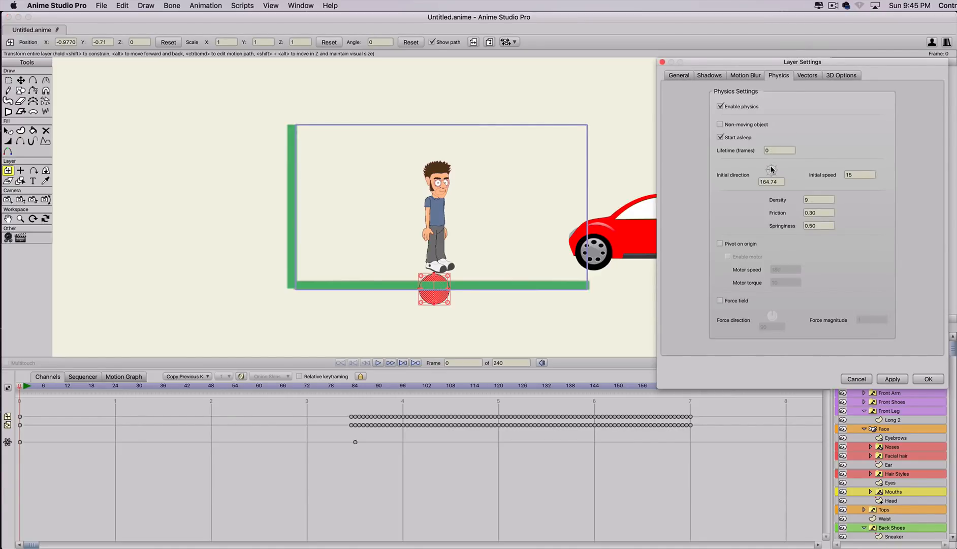
pyautogui.click(892, 379)
pyautogui.click(928, 379)
# Key the ball in the floor at X -0.9807, Y -0.6612 on frame 55, and transfer that key to frame 0.
pyautogui.moveTo(298, 392); pyautogui.dragTo(235, 401)
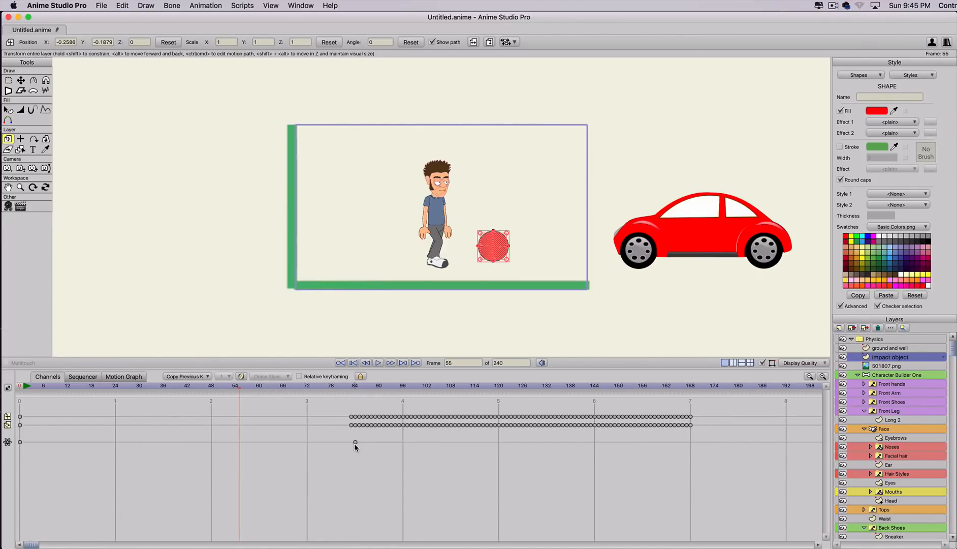
pyautogui.moveTo(452, 262); pyautogui.dragTo(437, 292)
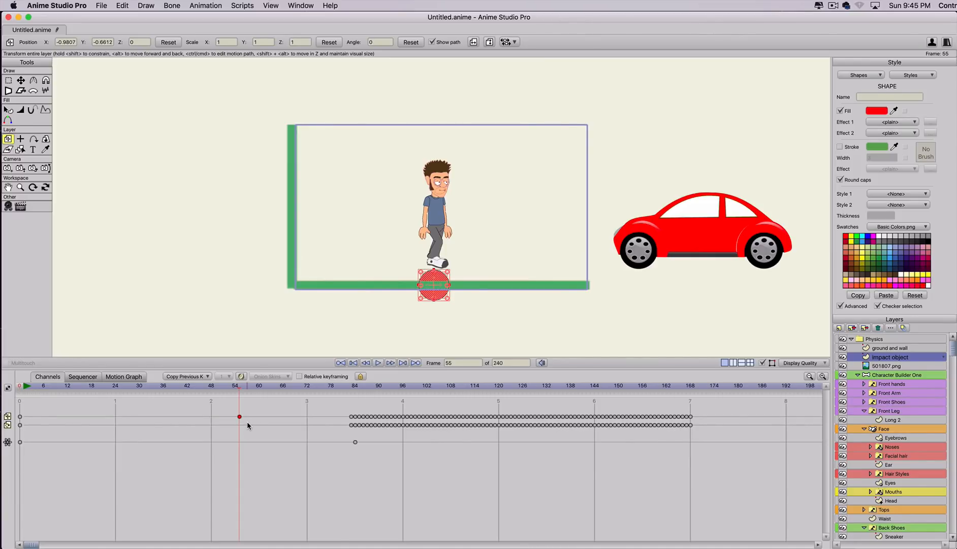
pyautogui.press('Delete')
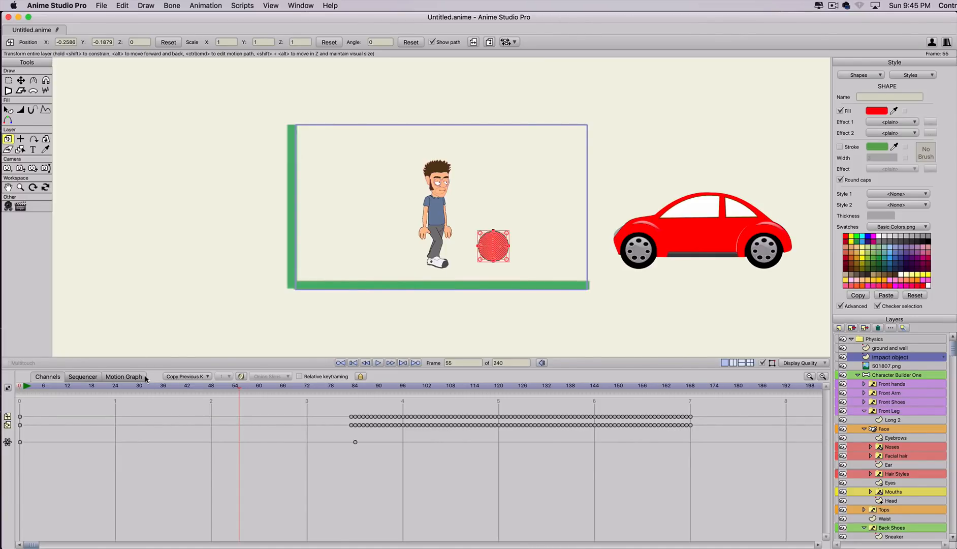
pyautogui.click(19, 387)
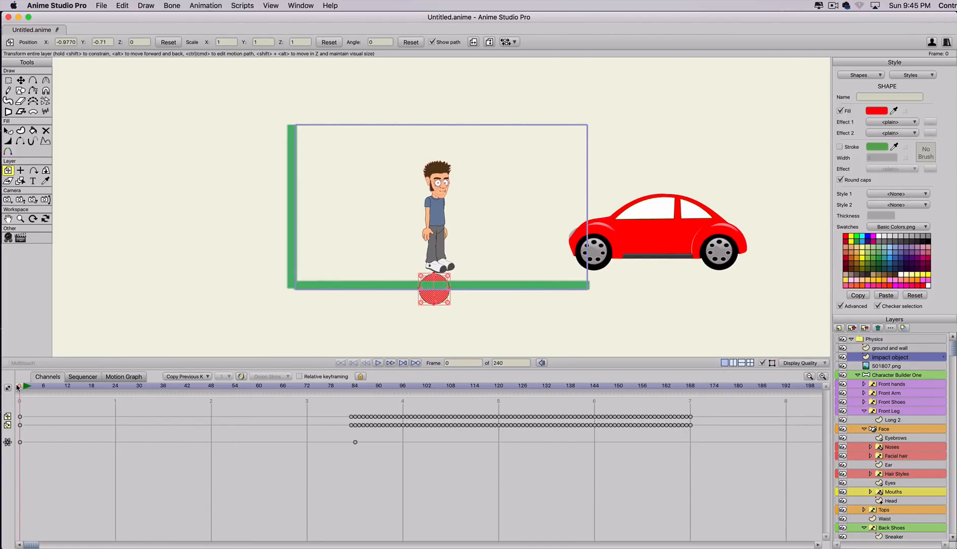
pyautogui.press('super+z')
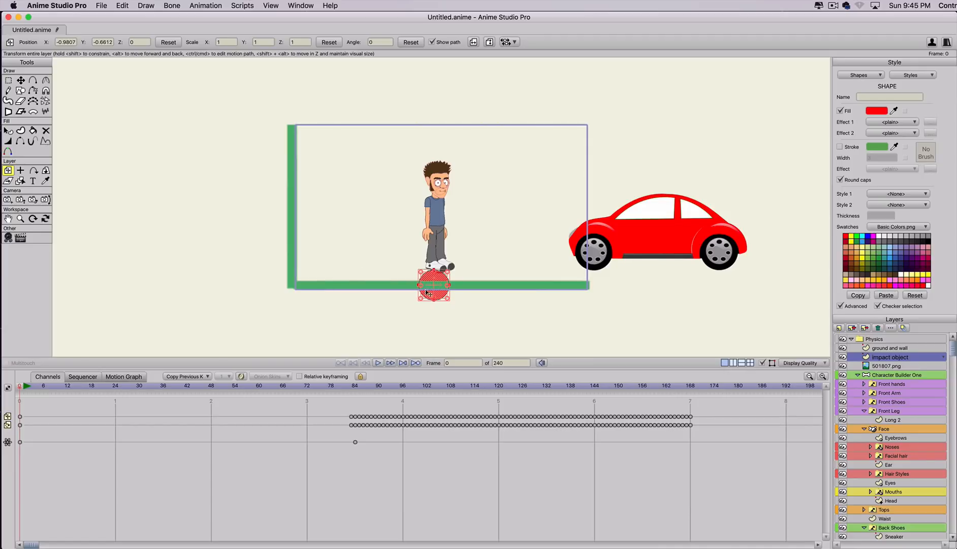
# Recheck the impact object's physics settings and apply them.
pyautogui.doubleClick(889, 357)
pyautogui.click(787, 79)
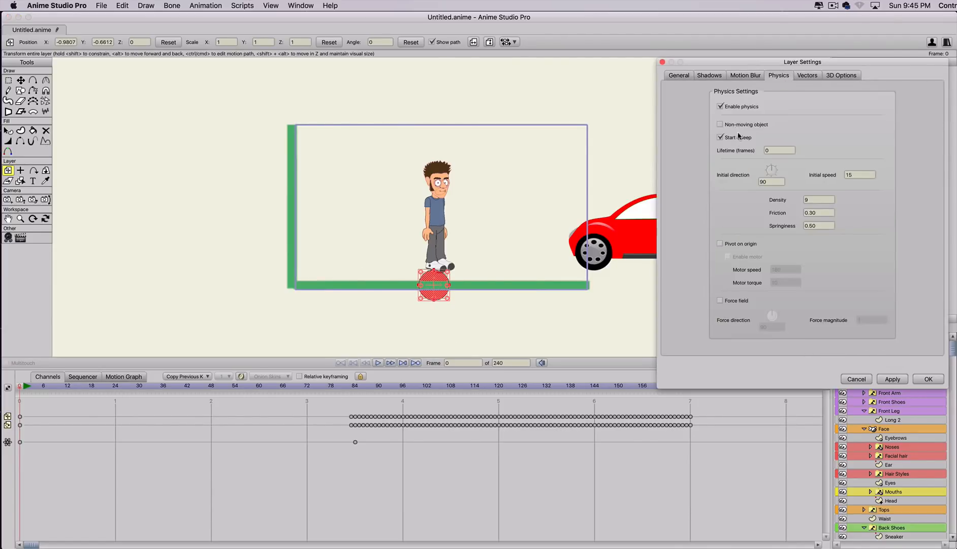
pyautogui.click(895, 379)
pyautogui.click(926, 379)
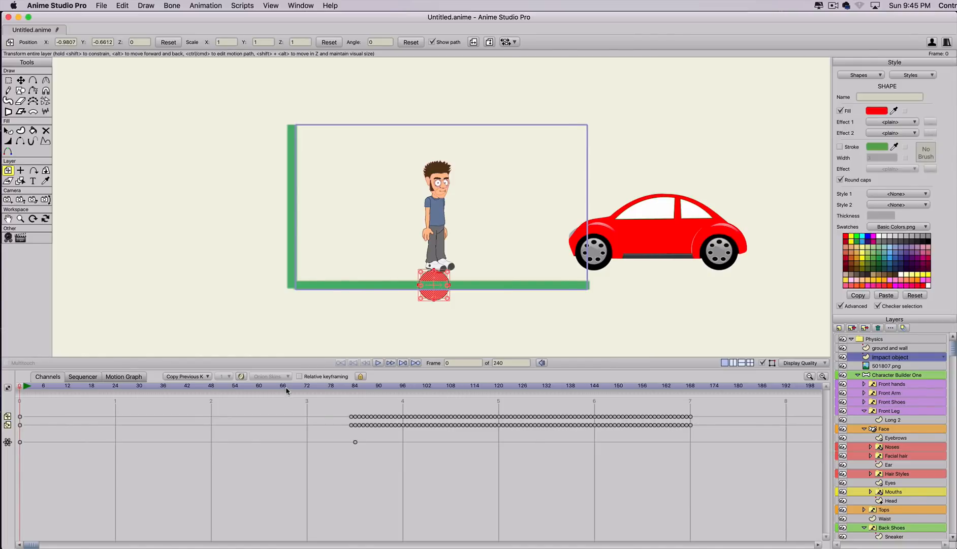
# Scrub to frame 98 and delete the impact object's dense run of movement keys between about frames 83 and 168.
pyautogui.moveTo(292, 389); pyautogui.dragTo(410, 421)
pyautogui.moveTo(321, 410); pyautogui.dragTo(701, 431)
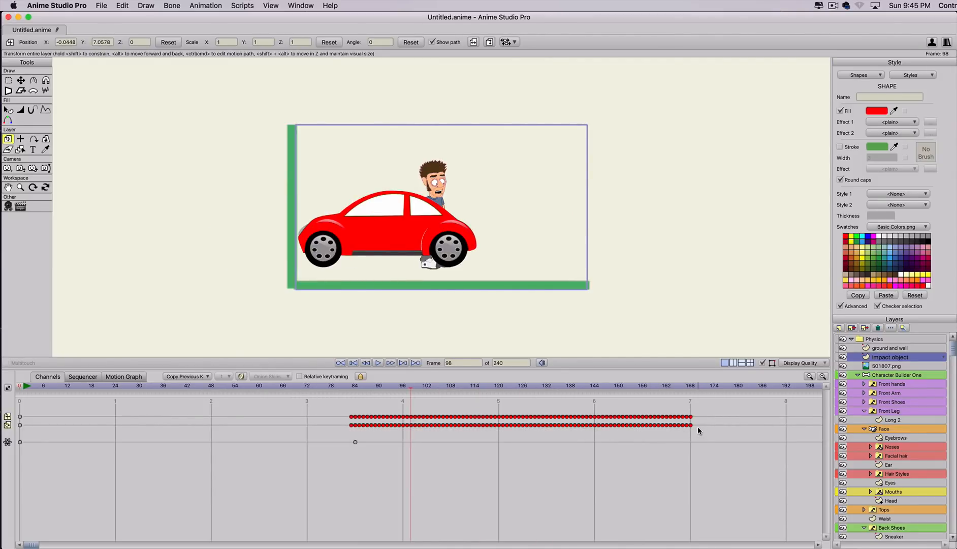
pyautogui.press('Delete')
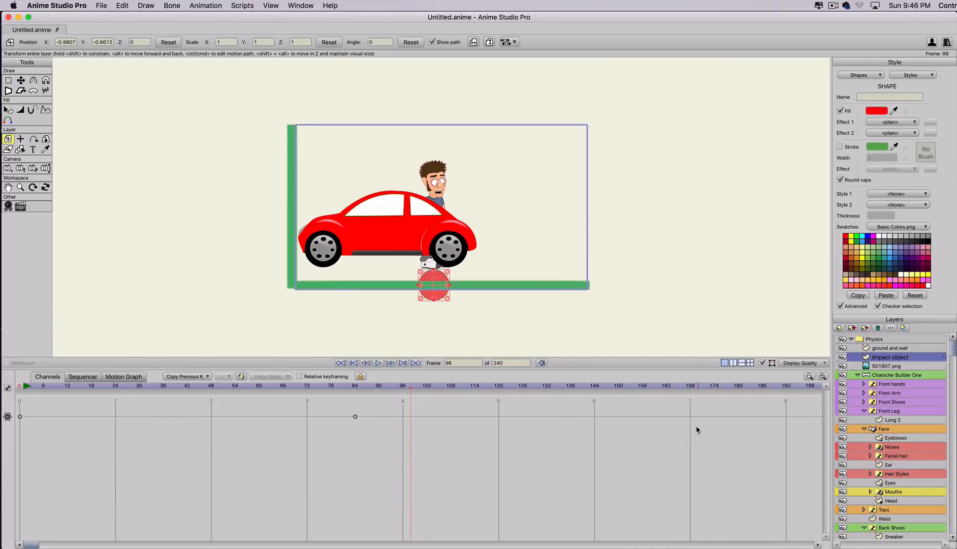
# At frame 0, move the impact object up behind the character's feet, to about X -1.31, Y -0.36.
pyautogui.moveTo(375, 386); pyautogui.dragTo(350, 386)
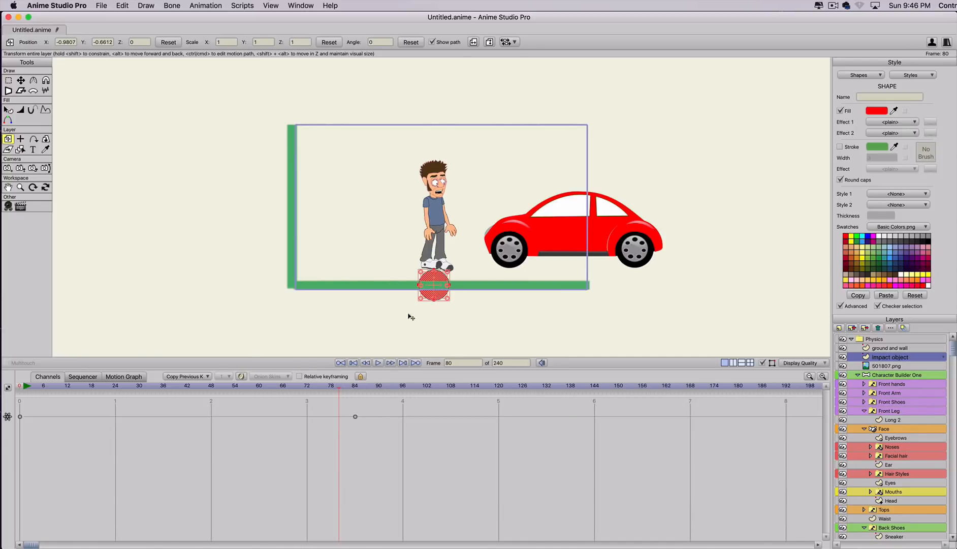
pyautogui.click(344, 386)
pyautogui.click(329, 387)
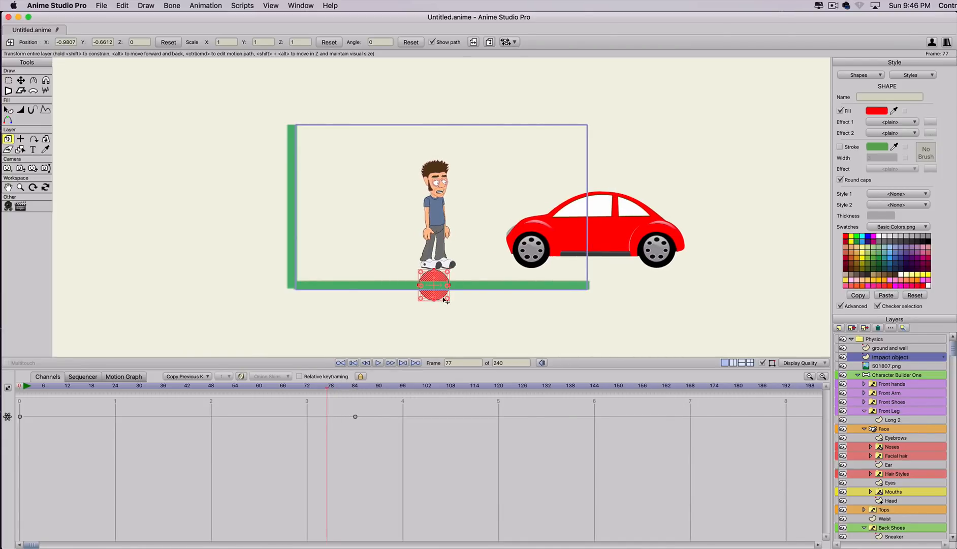
pyautogui.click(16, 387)
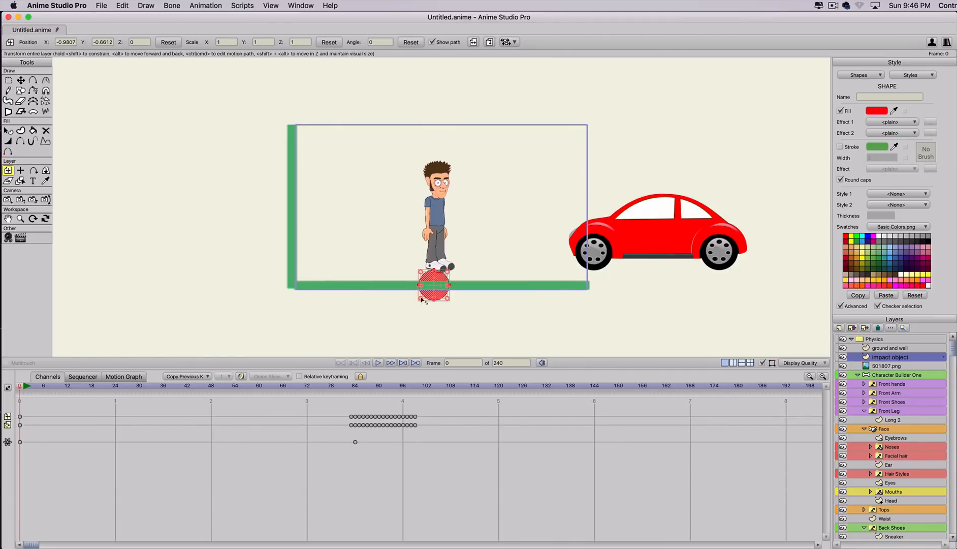
pyautogui.moveTo(433, 285); pyautogui.dragTo(406, 260)
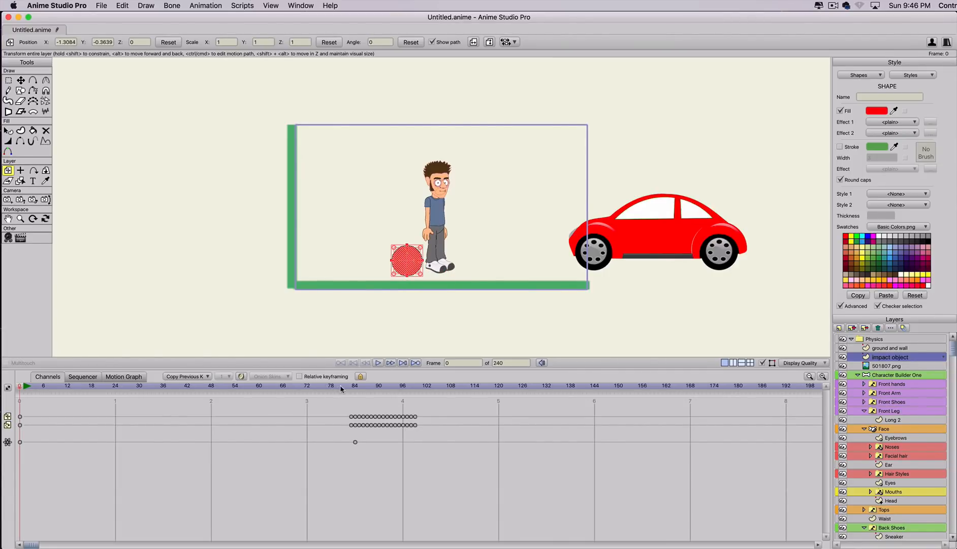
# Preview the collision around frame 84 and delete the impact object's baked simulation keyframes.
pyautogui.moveTo(341, 389)
pyautogui.mouseDown()
pyautogui.moveTo(399, 394)
pyautogui.moveTo(359, 394)
pyautogui.mouseUp()
pyautogui.moveTo(330, 429); pyautogui.dragTo(455, 408)
pyautogui.press('Delete')
pyautogui.moveTo(335, 389)
pyautogui.mouseDown()
pyautogui.moveTo(387, 389)
pyautogui.moveTo(327, 389)
pyautogui.mouseUp()
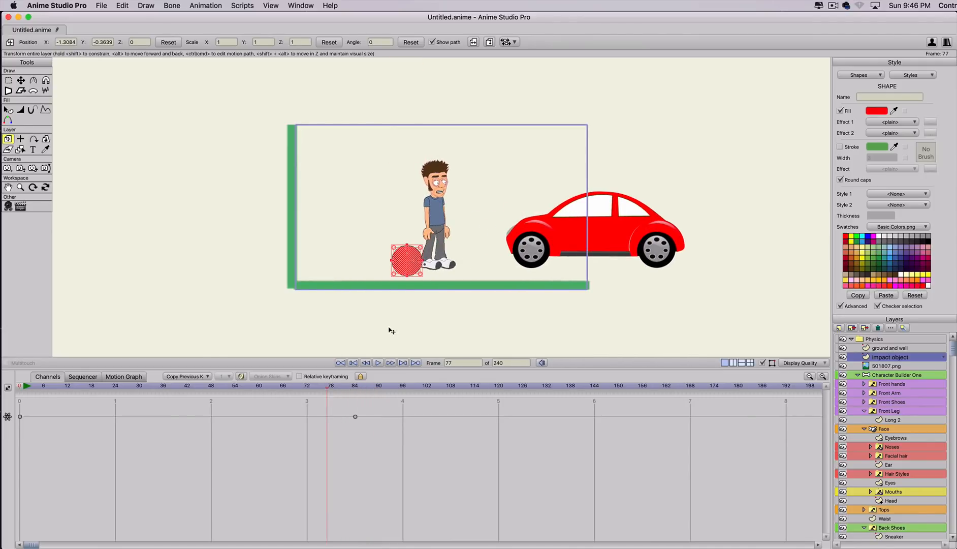
pyautogui.moveTo(405, 268)
pyautogui.mouseDown()
pyautogui.moveTo(390, 265)
pyautogui.moveTo(398, 273)
pyautogui.moveTo(397, 257)
pyautogui.mouseUp()
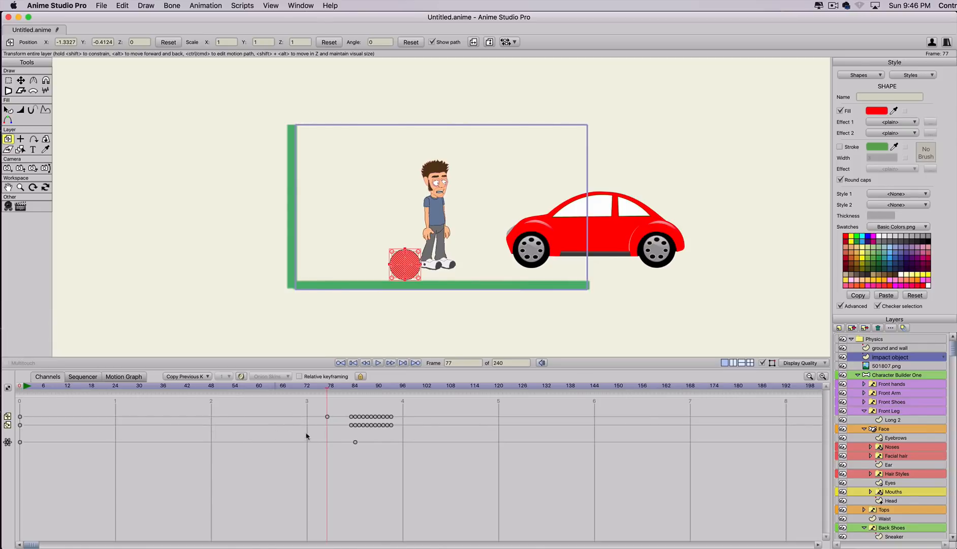
pyautogui.moveTo(315, 432); pyautogui.dragTo(405, 396)
pyautogui.press('Delete')
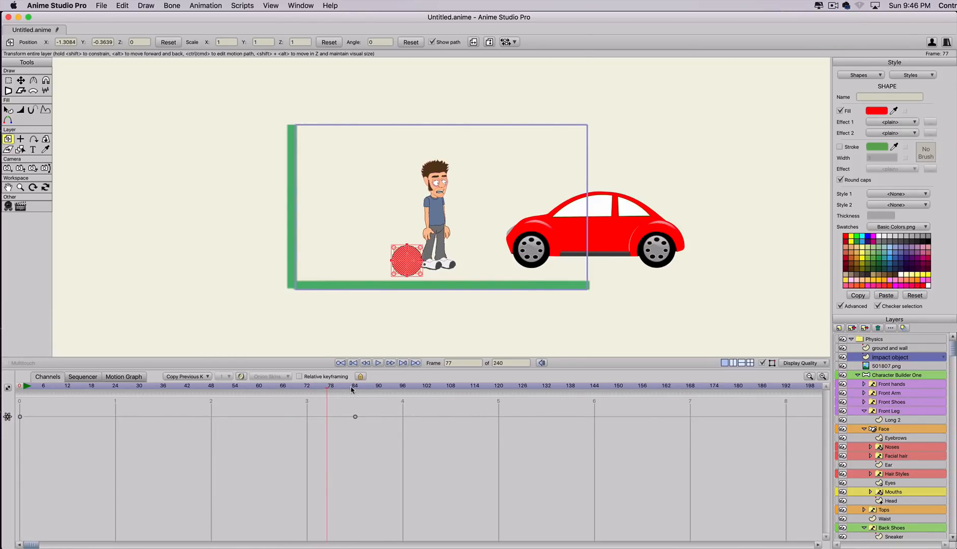
# Flatten the impact object under the character's feet to about 1.58 by 0.15 scale and transfer that keyframe from frame 77 to frame 0.
pyautogui.moveTo(417, 250); pyautogui.dragTo(428, 275)
pyautogui.press('super+z')
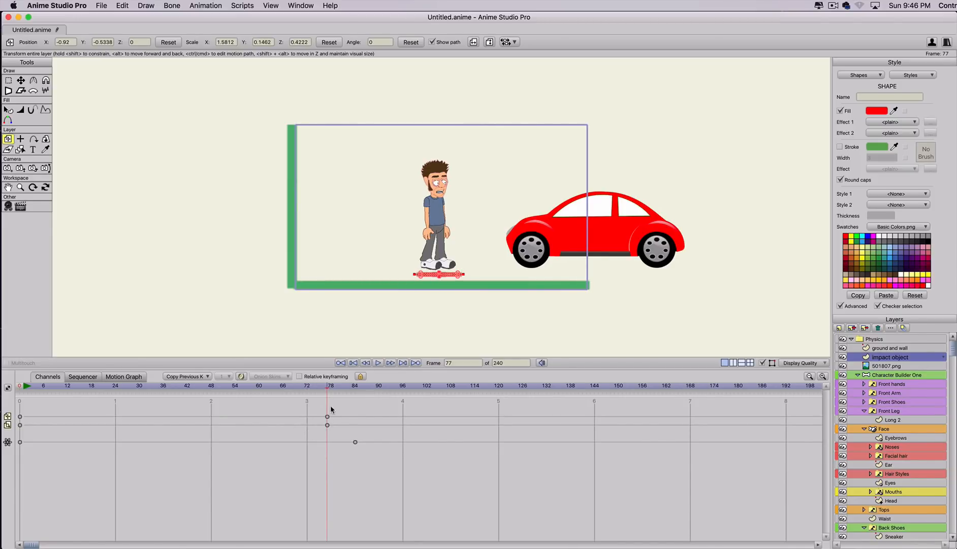
pyautogui.moveTo(317, 401); pyautogui.dragTo(328, 416)
pyautogui.press('Delete')
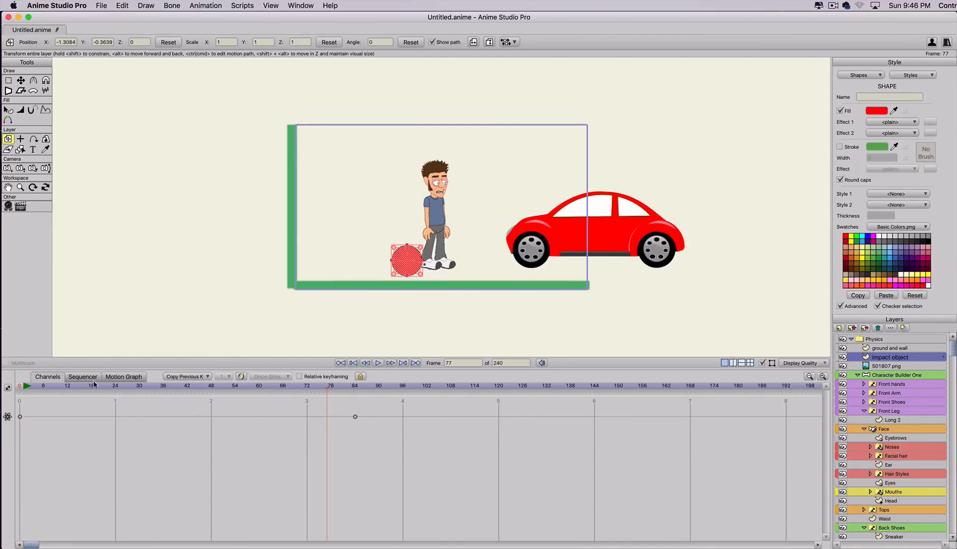
pyautogui.click(19, 386)
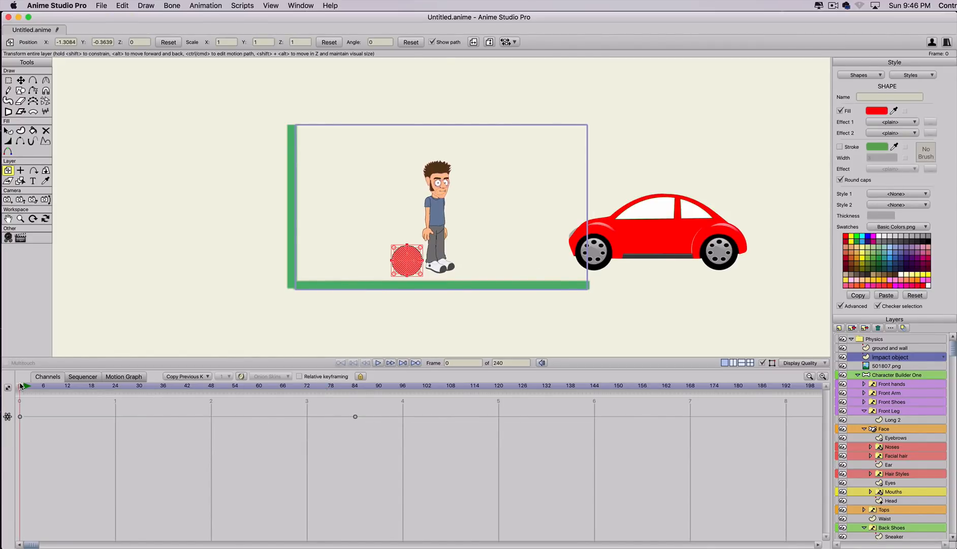
pyautogui.press('super+v')
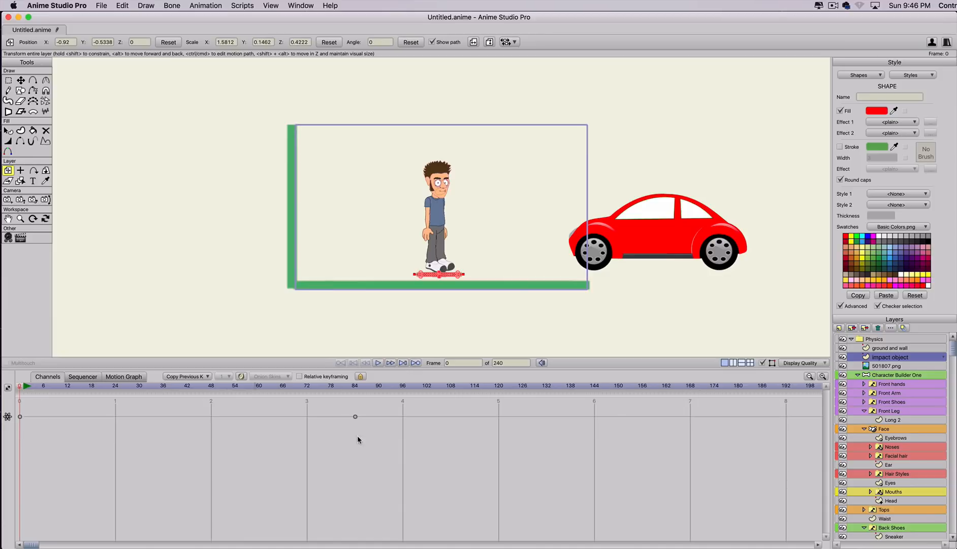
# Preview the car collision with the flattened impact object and delete the object's keyframes after frame 0 from its transform channels.
pyautogui.moveTo(335, 386)
pyautogui.mouseDown()
pyautogui.moveTo(370, 393)
pyautogui.moveTo(341, 393)
pyautogui.mouseUp()
pyautogui.moveTo(334, 390); pyautogui.dragTo(438, 406)
pyautogui.moveTo(518, 411); pyautogui.dragTo(595, 427)
pyautogui.moveTo(472, 428); pyautogui.dragTo(312, 428)
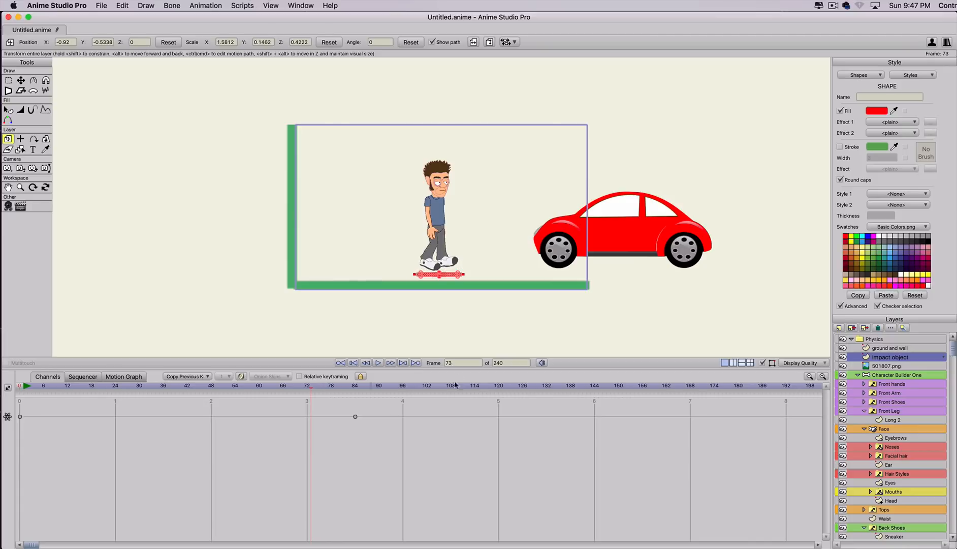
pyautogui.scroll(5, 414, 284)
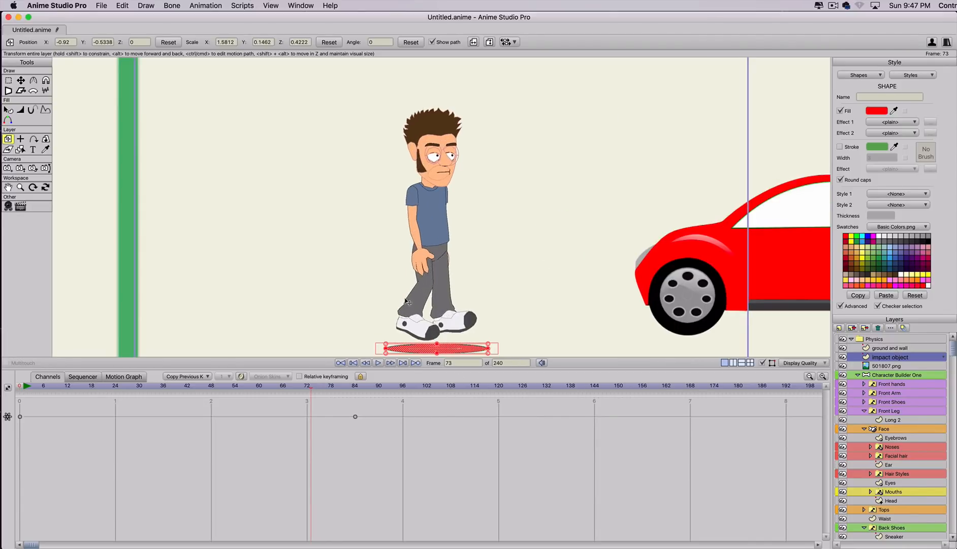
pyautogui.scroll(2, 408, 247)
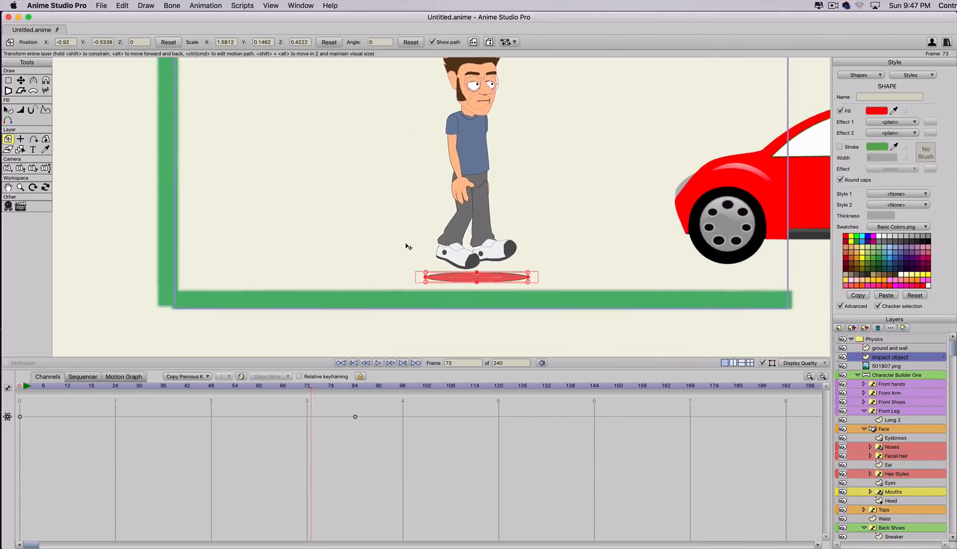
pyautogui.click(417, 278)
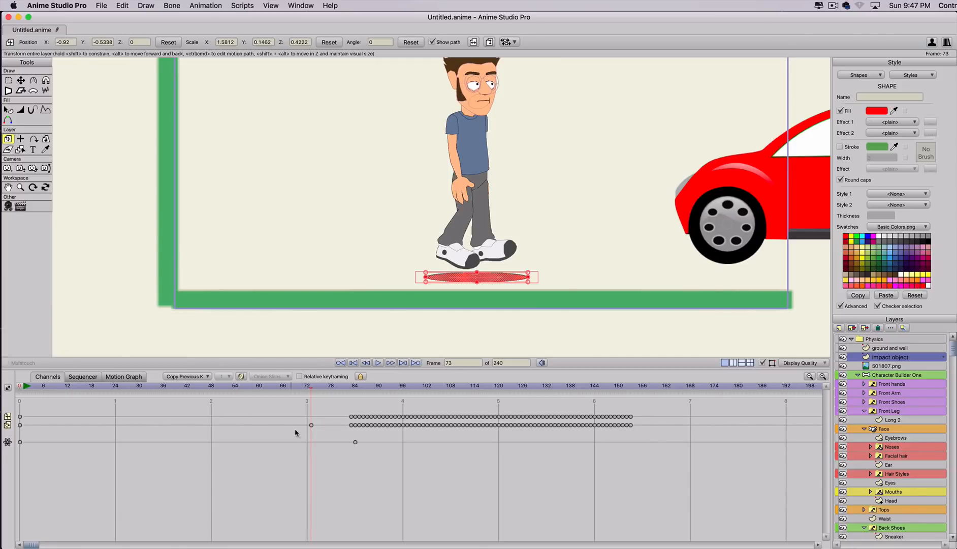
pyautogui.moveTo(297, 440); pyautogui.dragTo(679, 399)
pyautogui.press('Delete')
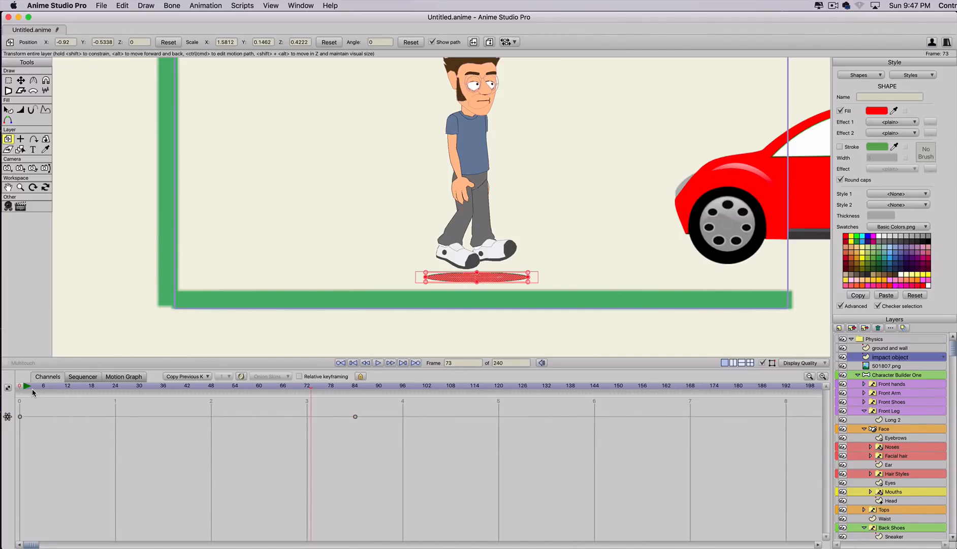
# At frame 0, tilt the impact object about 12.6° beneath the character's feet and reshape its points into a longer, wavy ramp.
pyautogui.moveTo(28, 386); pyautogui.dragTo(6, 387)
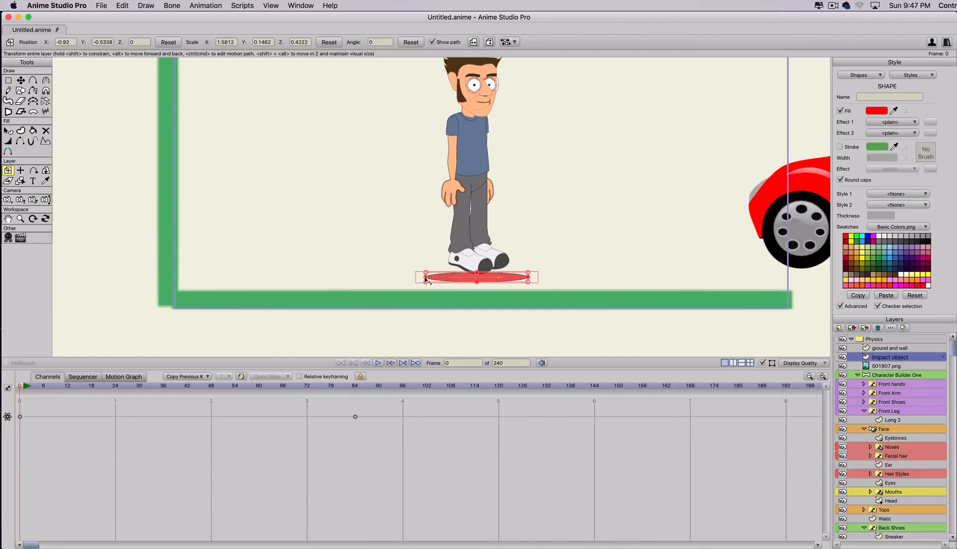
pyautogui.moveTo(421, 278); pyautogui.dragTo(464, 287)
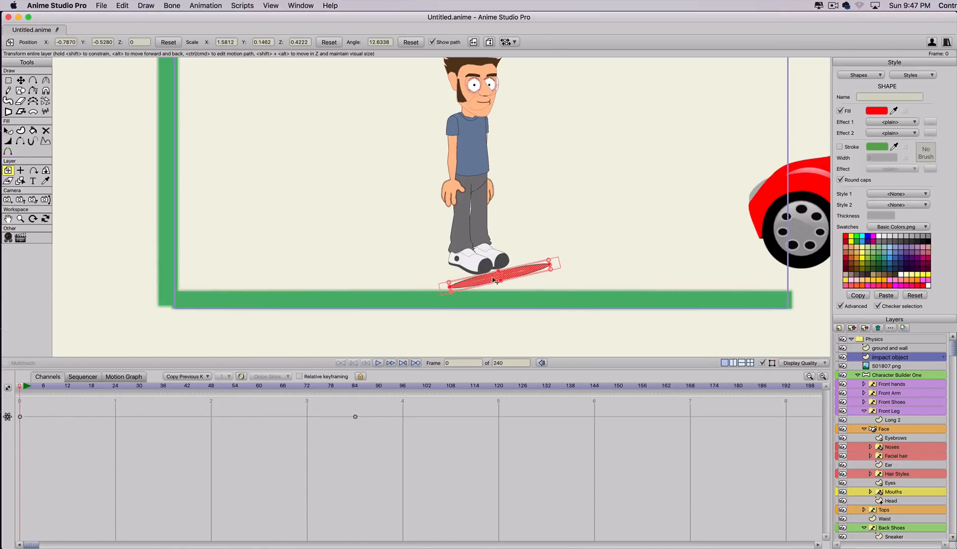
pyautogui.press('t')
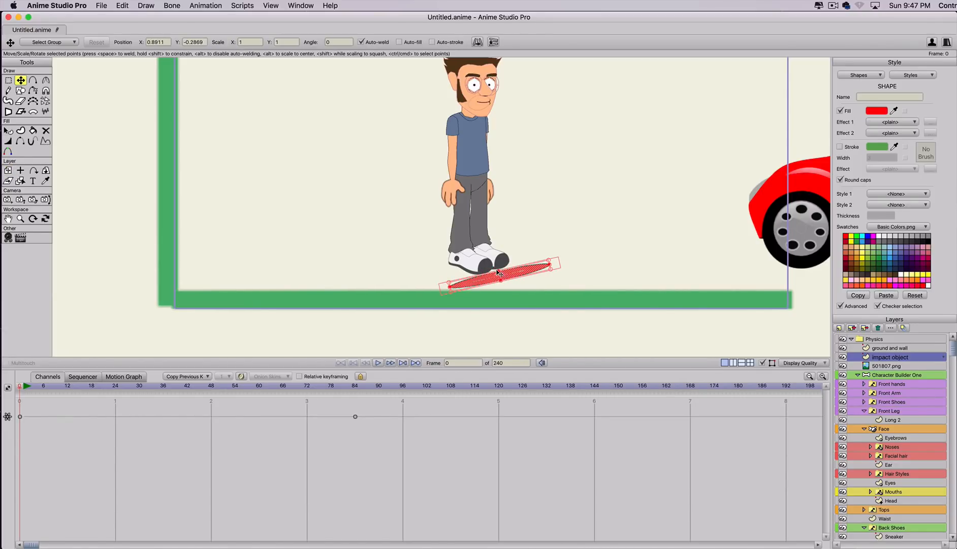
pyautogui.click(496, 270)
pyautogui.moveTo(497, 270); pyautogui.dragTo(452, 280)
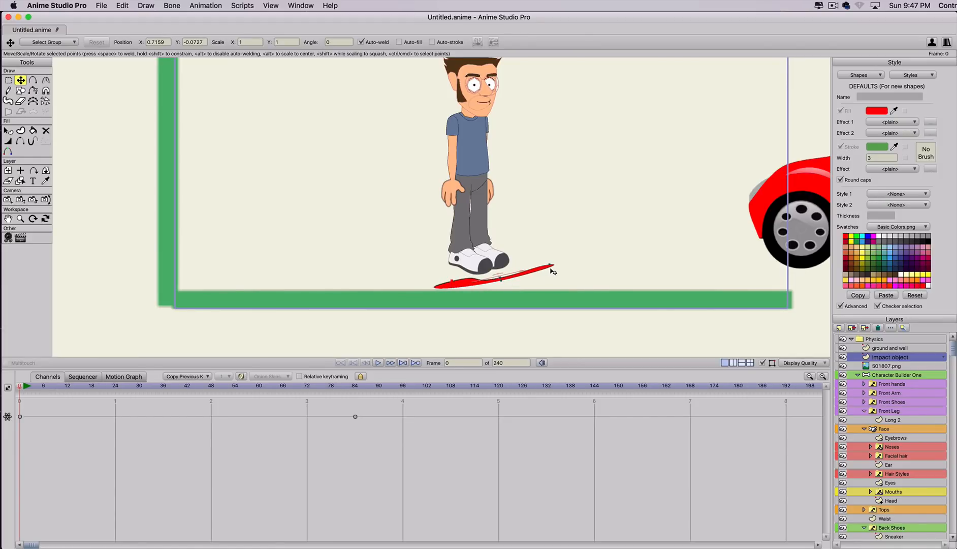
pyautogui.moveTo(552, 270); pyautogui.dragTo(565, 264)
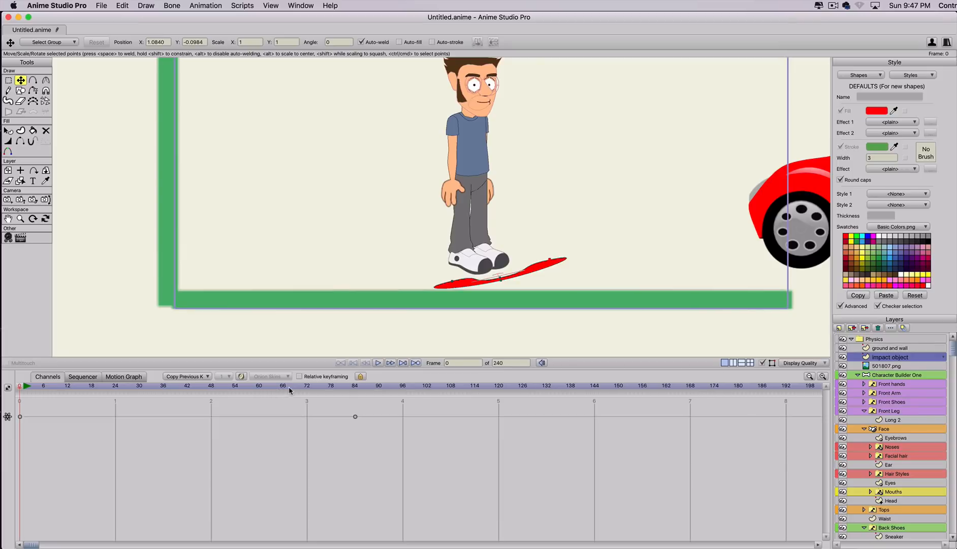
# Preview how the character reacts to the reshaped impact object during the car collision.
pyautogui.moveTo(289, 389); pyautogui.dragTo(379, 389)
pyautogui.scroll(-3, 364, 323)
pyautogui.moveTo(391, 194); pyautogui.dragTo(388, 295)
pyautogui.moveTo(321, 389); pyautogui.dragTo(271, 398)
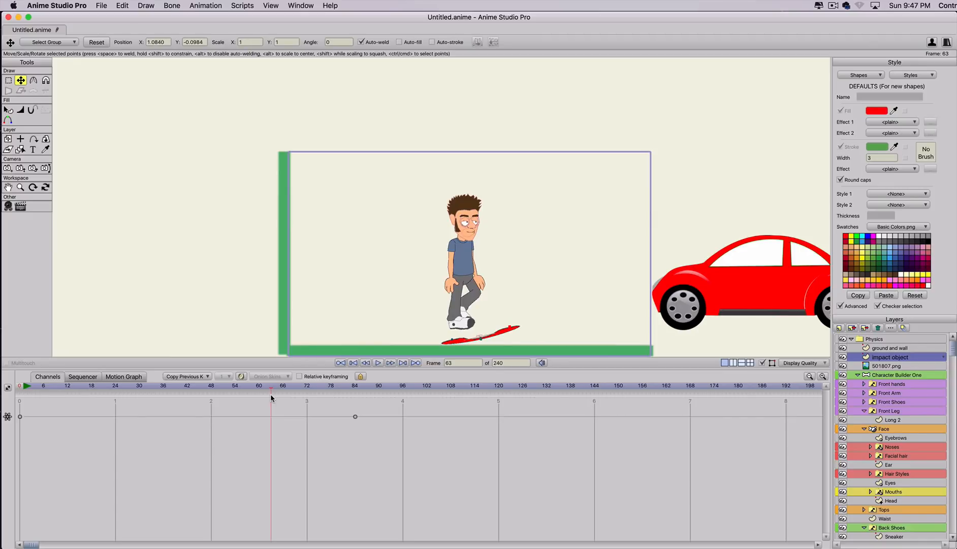
# Make the impact object's red fill fully transparent at frame 1 and check the early frames.
pyautogui.click(19, 387)
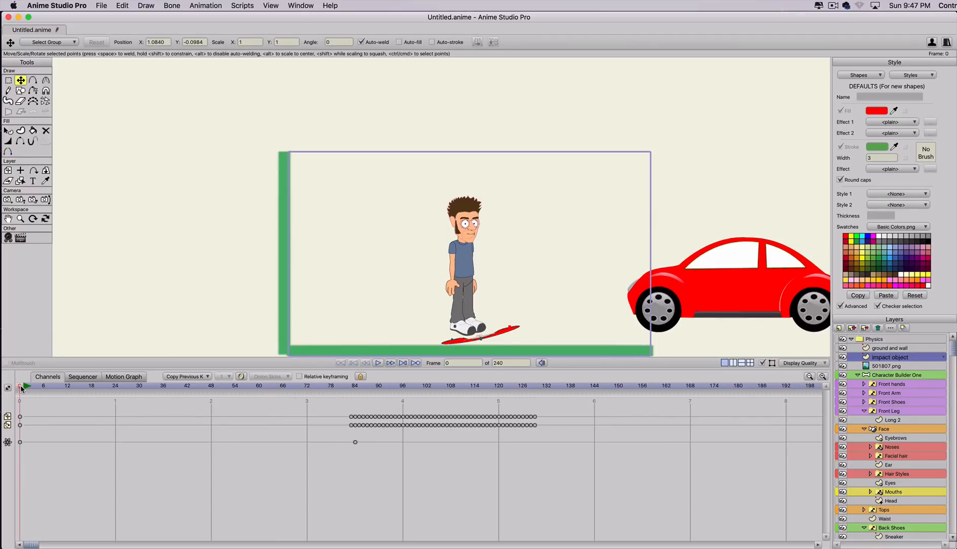
pyautogui.click(22, 388)
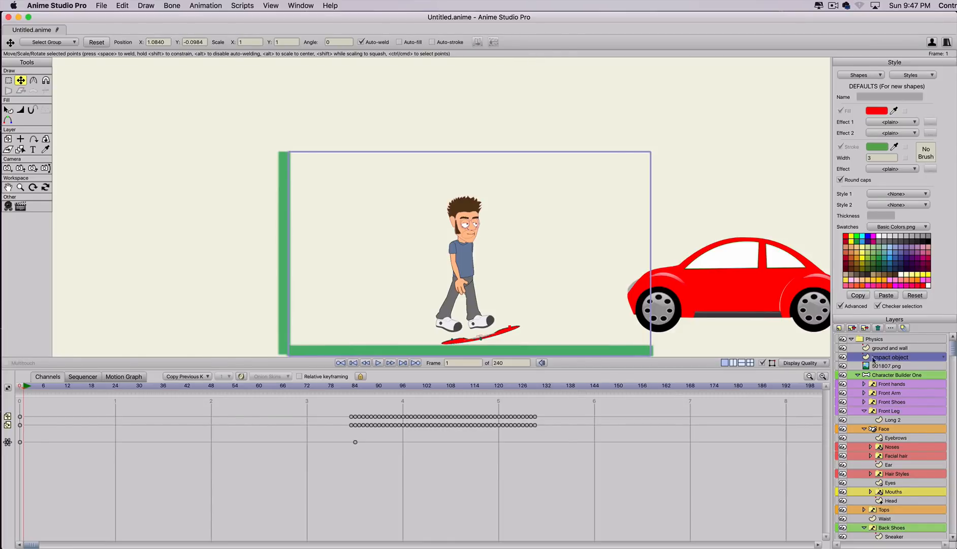
pyautogui.press('q')
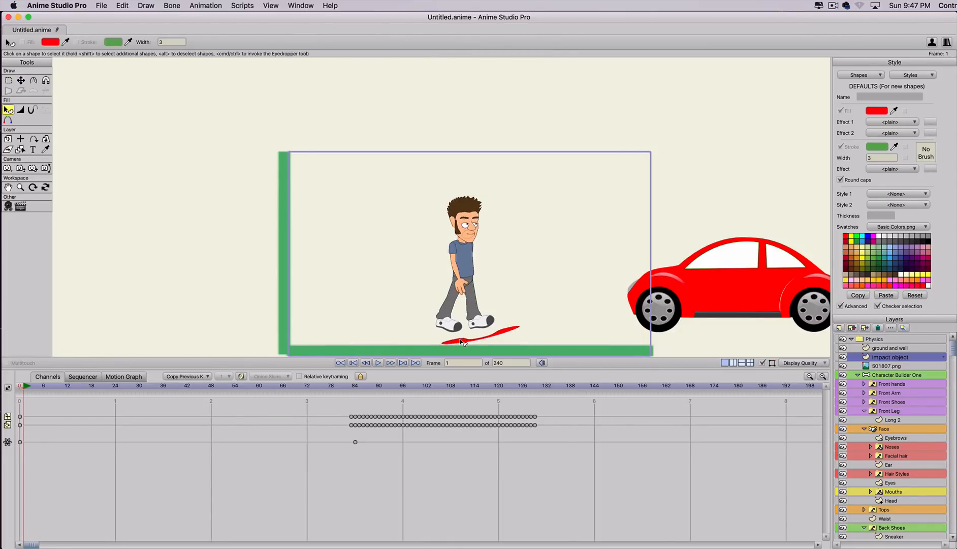
pyautogui.click(463, 341)
pyautogui.click(874, 116)
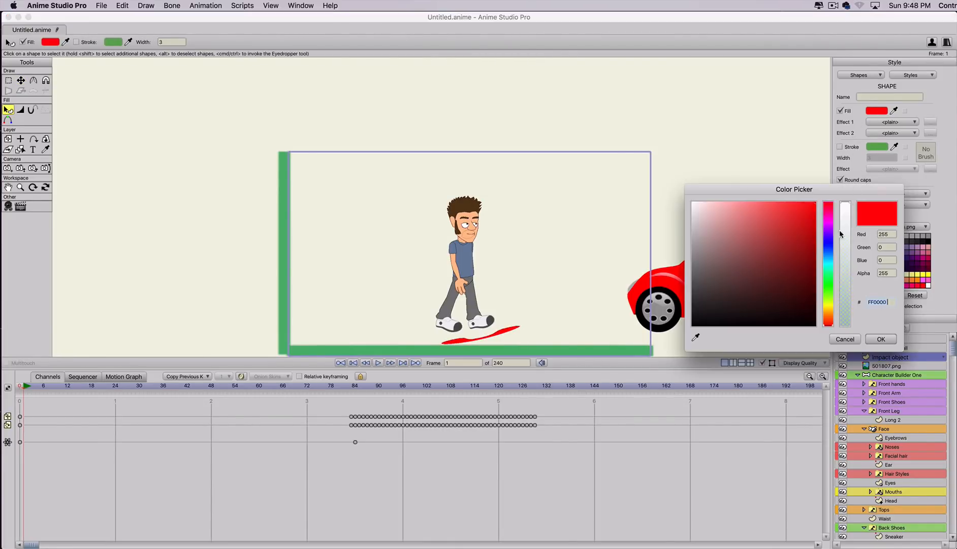
pyautogui.click(841, 236)
pyautogui.press('Return')
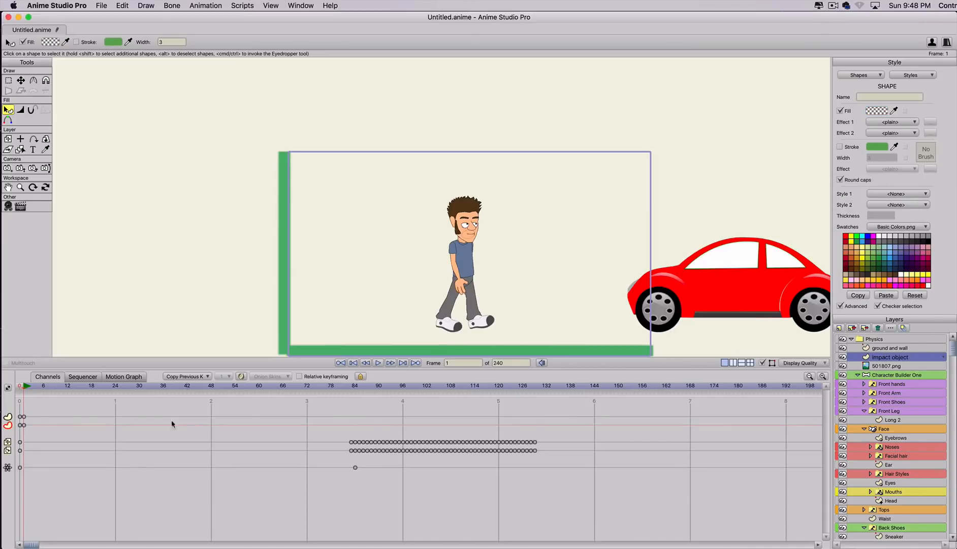
pyautogui.moveTo(161, 389); pyautogui.dragTo(74, 413)
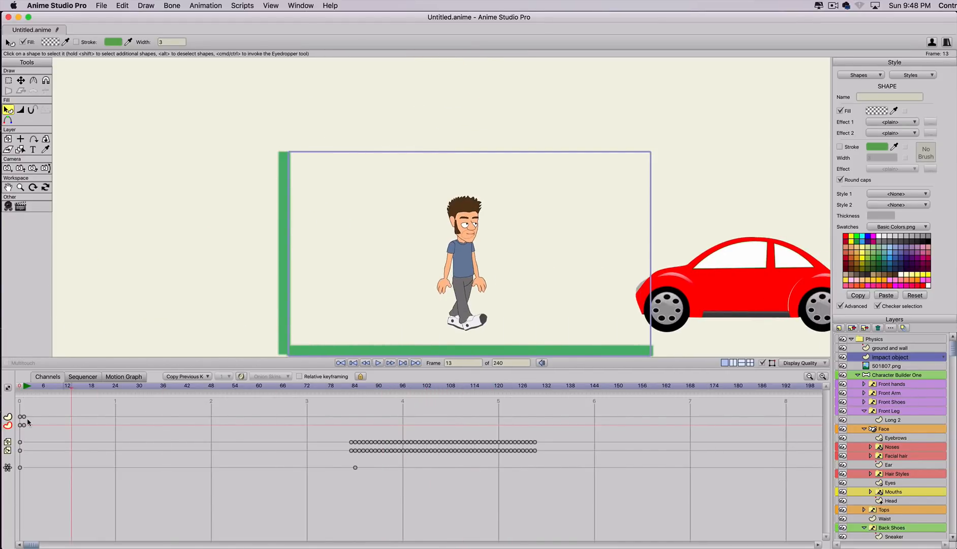
# Set the physics density of the Character Builder One layer to 6 and preview the collision up to frame 82.
pyautogui.click(15, 389)
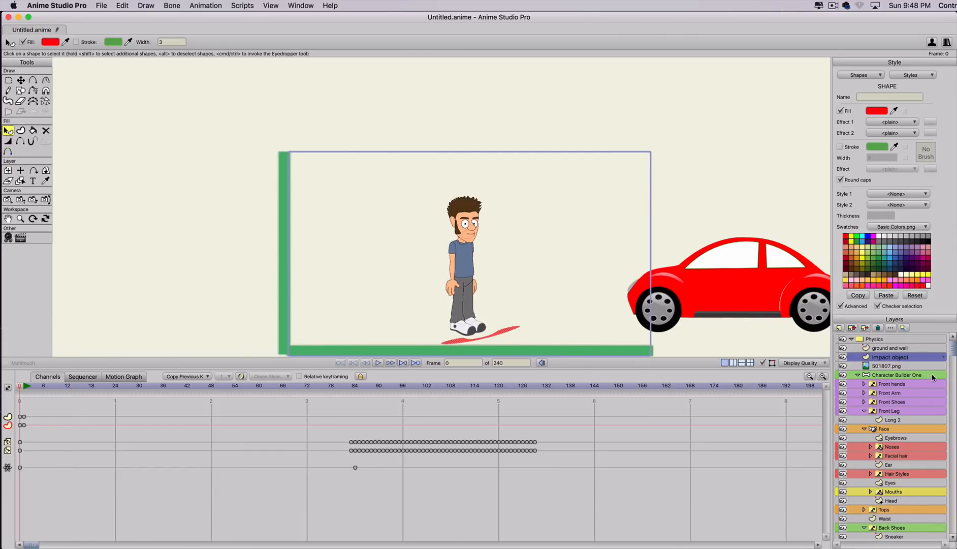
pyautogui.click(858, 375)
pyautogui.doubleClick(887, 375)
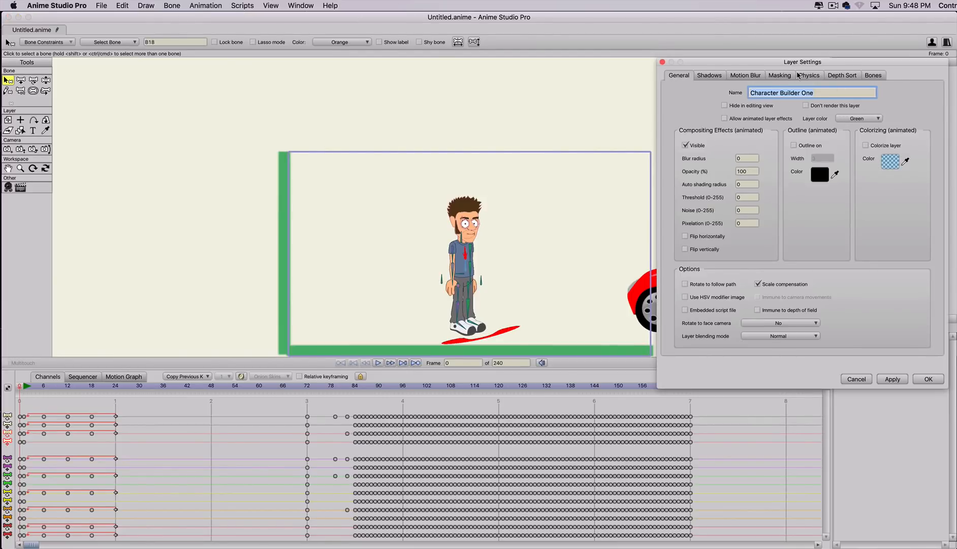
pyautogui.click(799, 76)
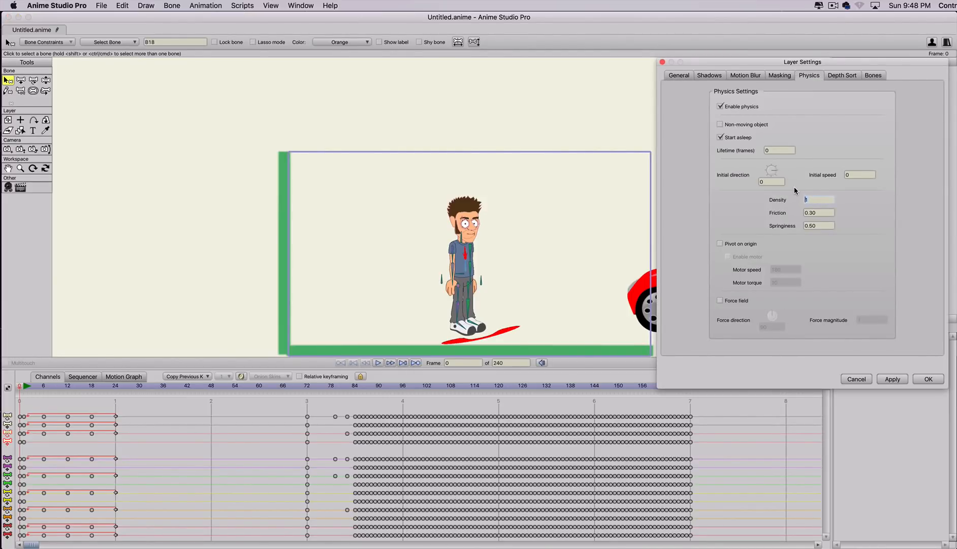
pyautogui.click(897, 379)
pyautogui.click(928, 379)
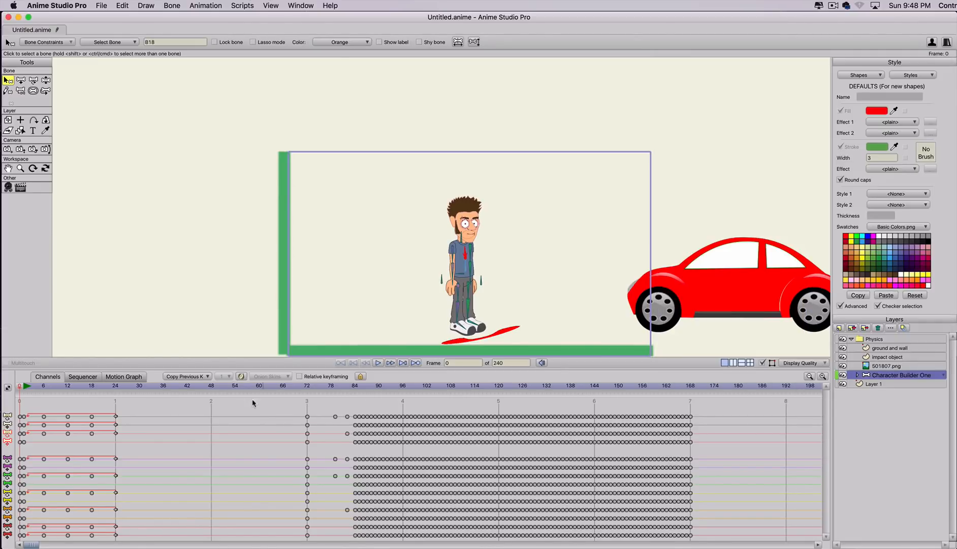
pyautogui.moveTo(295, 388); pyautogui.dragTo(347, 404)
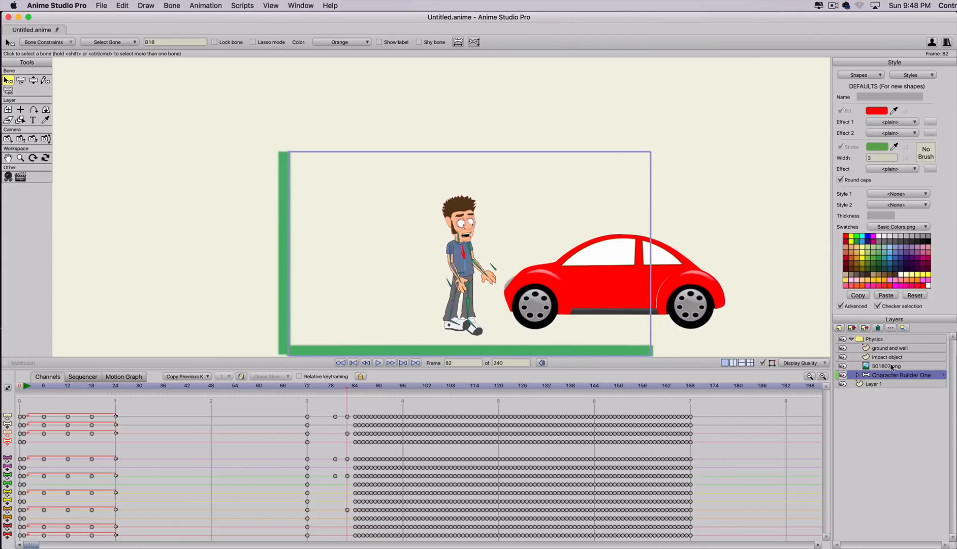
# Enter a new physics density for the Character Builder One layer and apply it.
pyautogui.click(805, 77)
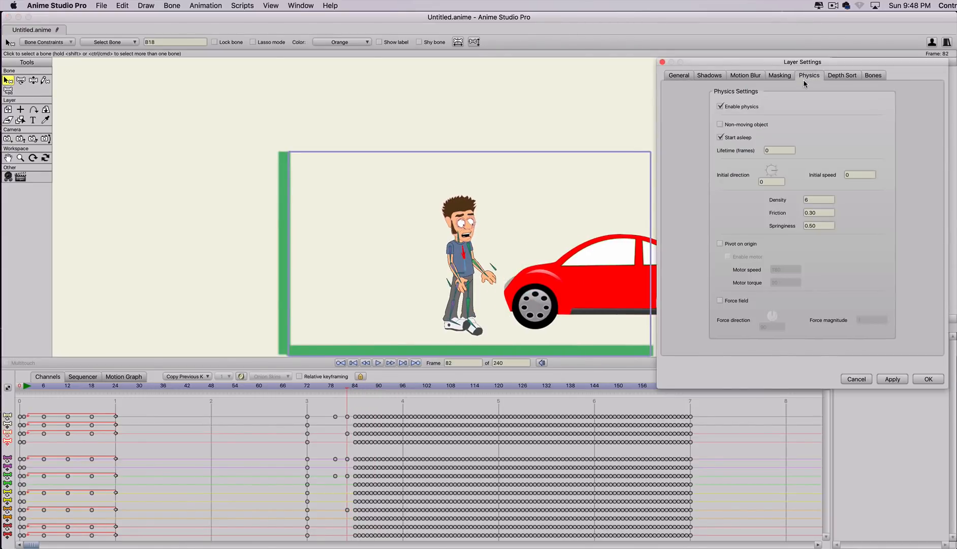
pyautogui.moveTo(814, 200); pyautogui.dragTo(778, 200)
pyautogui.click(892, 379)
pyautogui.click(928, 379)
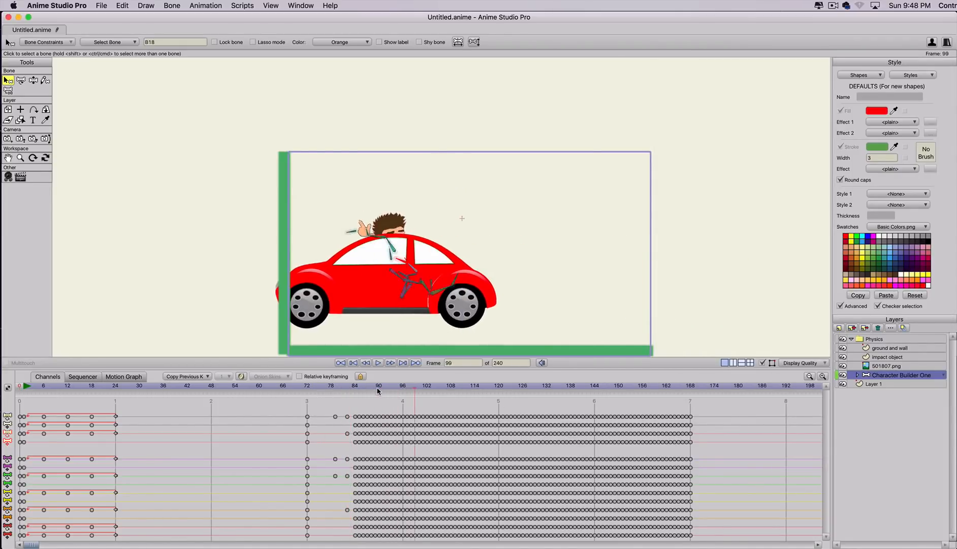
# Go back to frame 80 and replace the Character Builder One layer's physics density with another value, confirming the layer settings.
pyautogui.moveTo(377, 391); pyautogui.dragTo(339, 390)
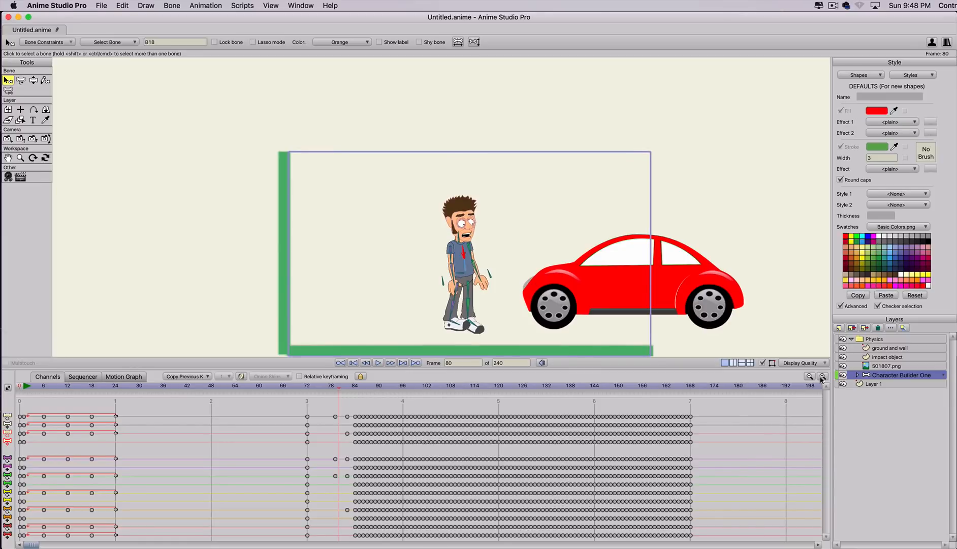
pyautogui.doubleClick(899, 374)
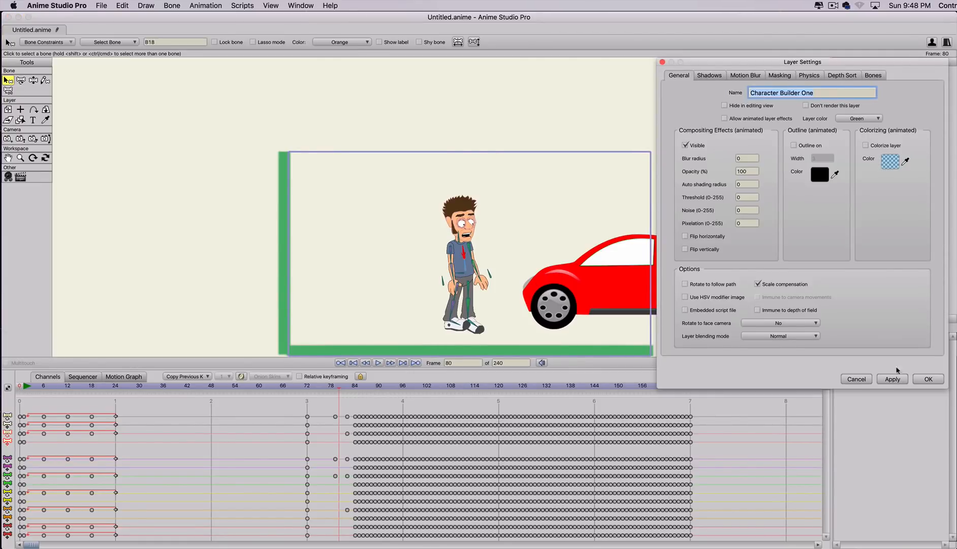
pyautogui.click(808, 76)
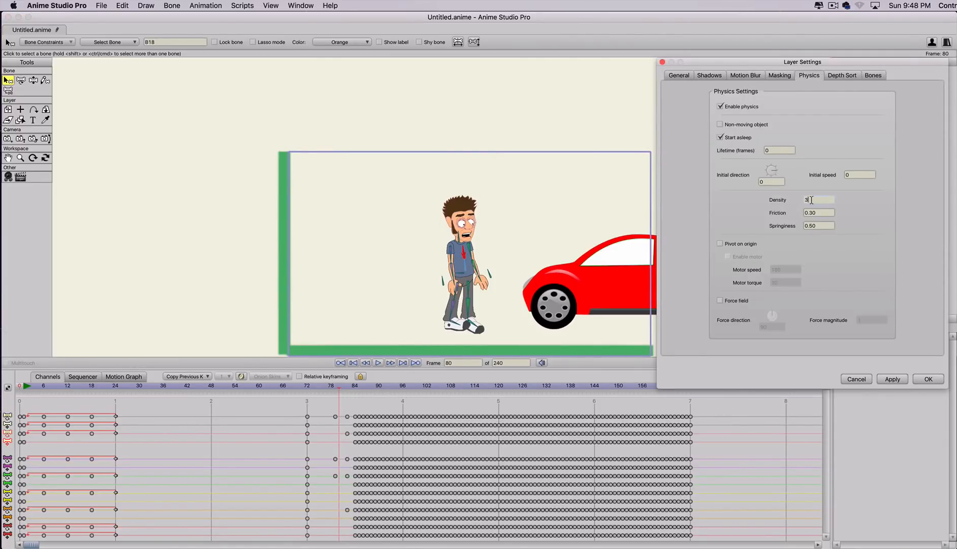
pyautogui.scroll(-2, 811, 200)
pyautogui.press('BackSpace')
pyautogui.press('BackSpace')
pyautogui.press('BackSpace')
pyautogui.press('BackSpace')
pyautogui.click(892, 379)
pyautogui.click(920, 378)
# Preview the collision up to frame 90 with the view widened to follow the launched character.
pyautogui.moveTo(319, 390); pyautogui.dragTo(379, 392)
pyautogui.scroll(-5, 414, 228)
pyautogui.scroll(5, 414, 234)
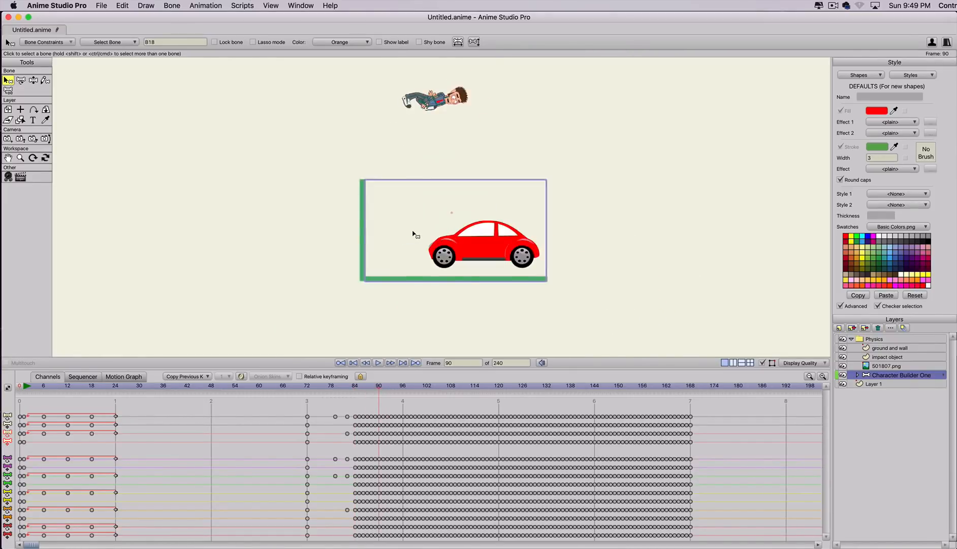
pyautogui.moveTo(342, 390); pyautogui.dragTo(315, 397)
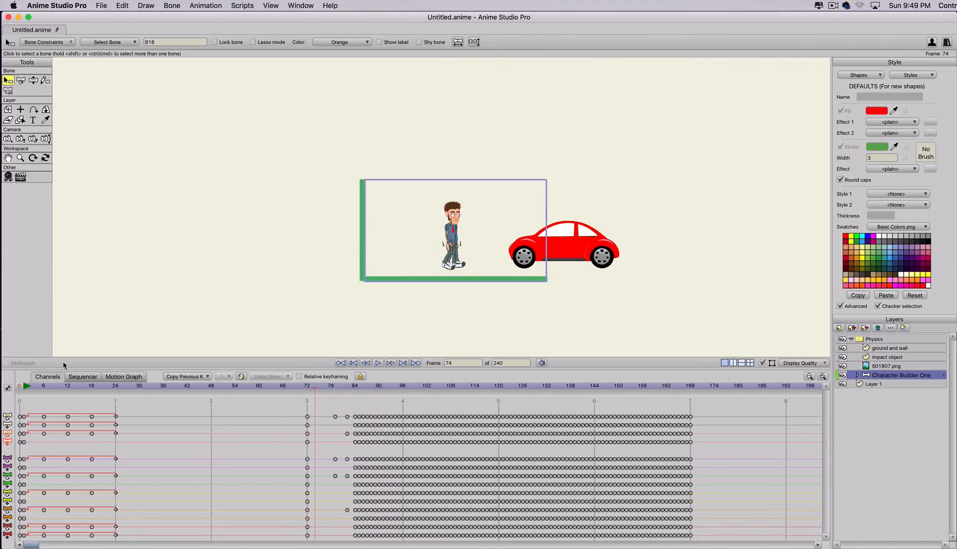
# Delete the impact object's keyframes from about frame 83 onward, and at frame 0 raise it to the character's shin height, facing the car.
pyautogui.moveTo(23, 385); pyautogui.dragTo(6, 389)
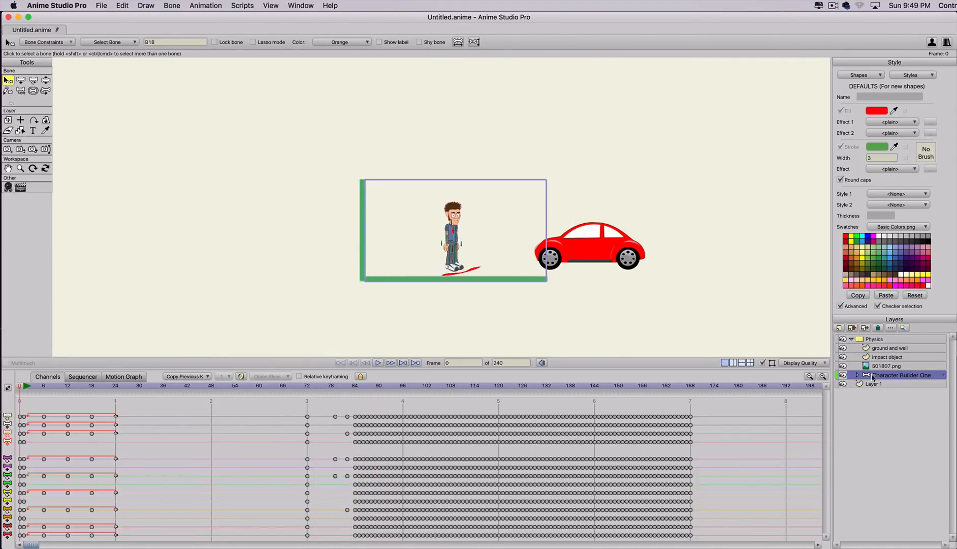
pyautogui.click(881, 357)
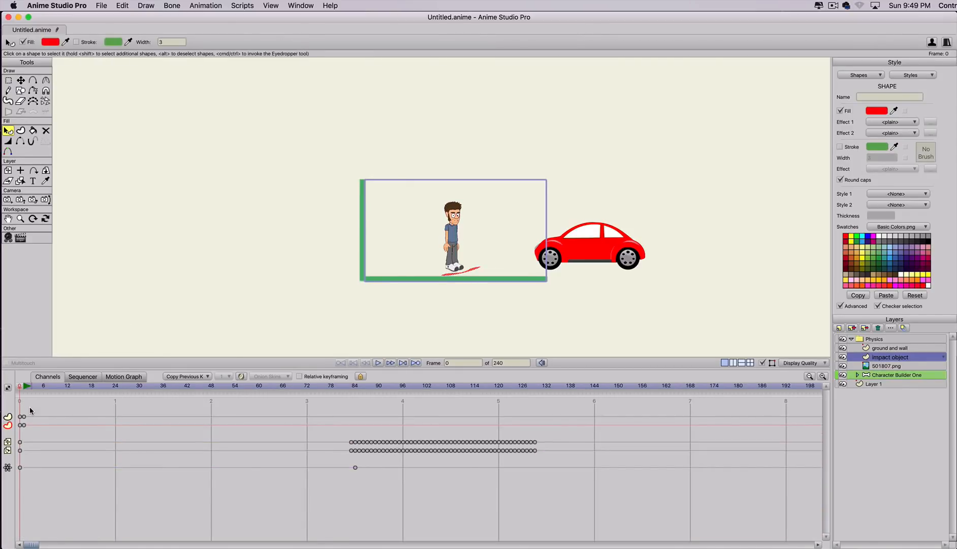
pyautogui.press('t')
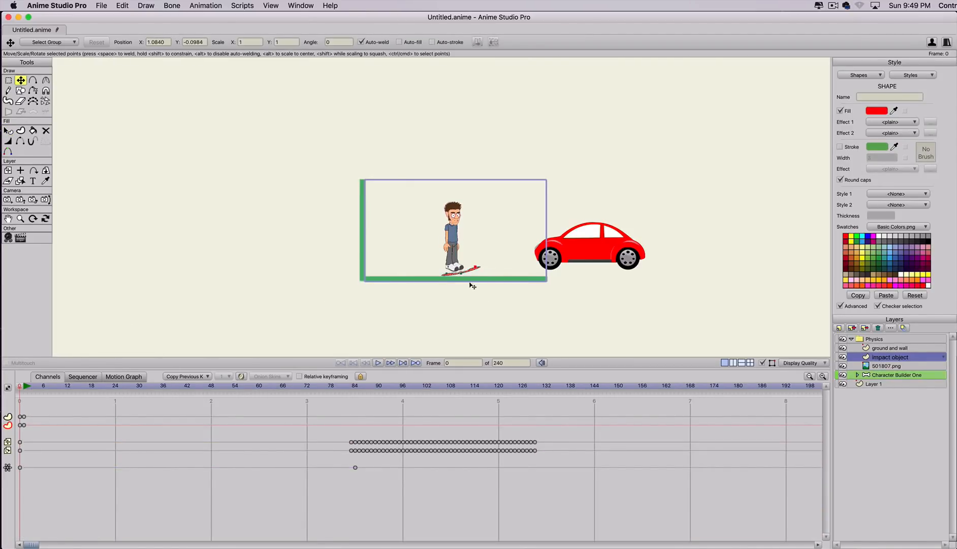
pyautogui.click(471, 275)
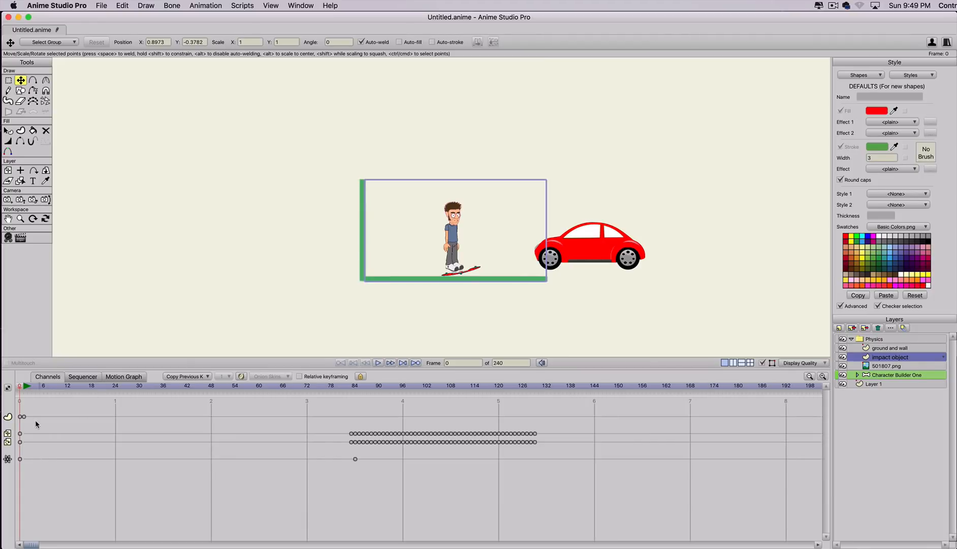
pyautogui.moveTo(339, 448); pyautogui.dragTo(585, 412)
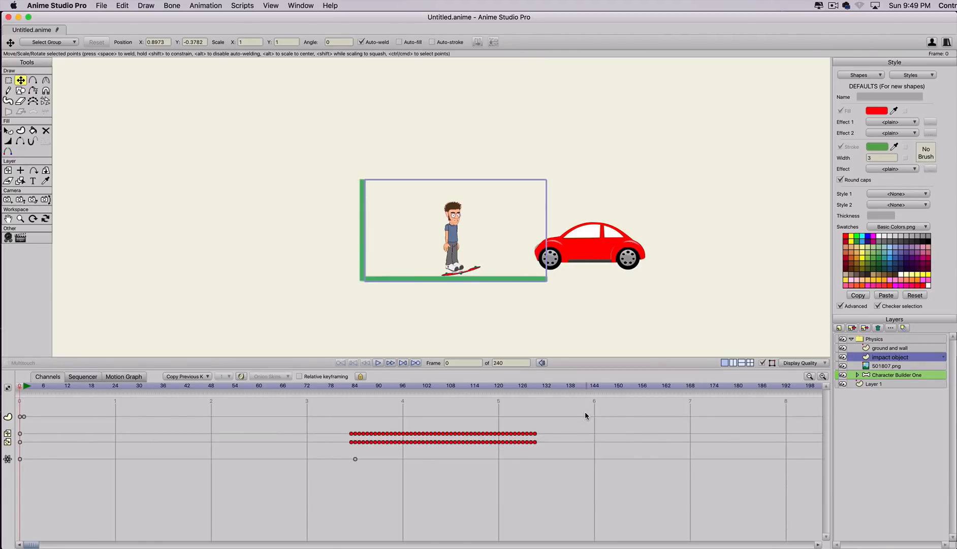
pyautogui.press('Delete')
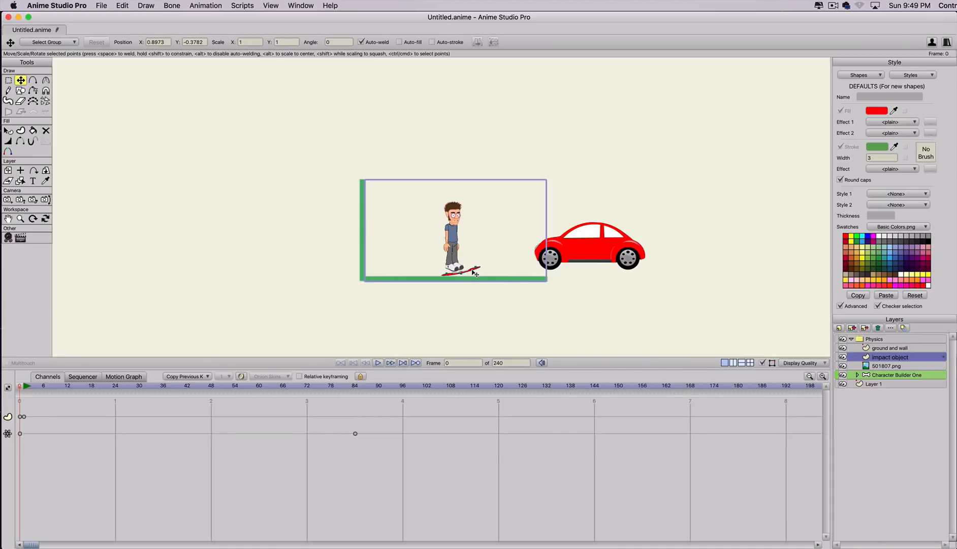
pyautogui.moveTo(474, 272); pyautogui.dragTo(457, 253)
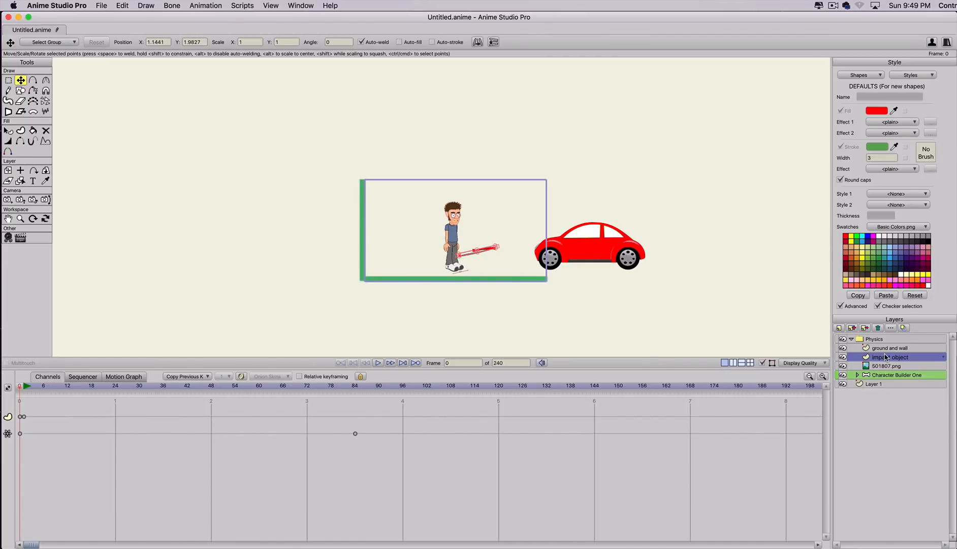
# Change the initial direction in the impact object layer's physics settings and confirm.
pyautogui.doubleClick(886, 357)
pyautogui.click(779, 76)
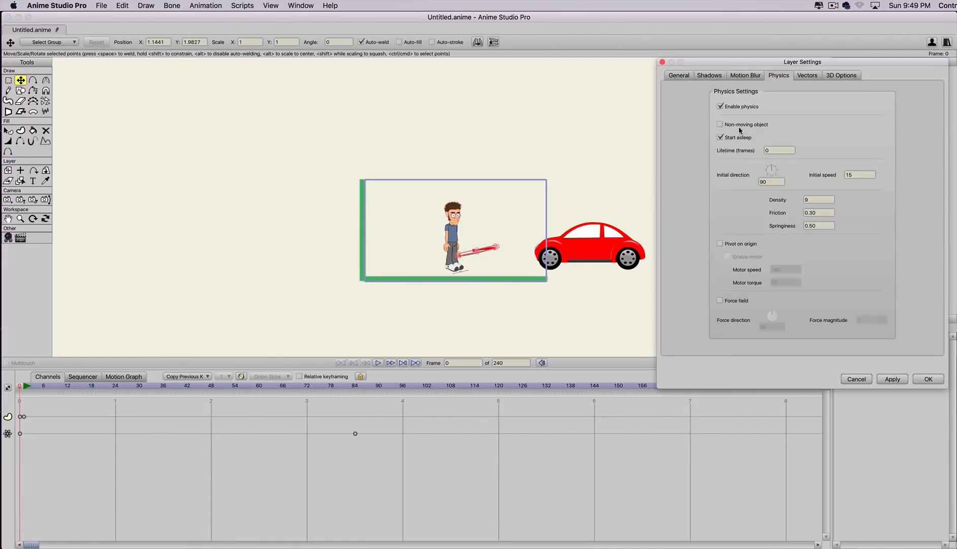
pyautogui.click(770, 172)
pyautogui.click(928, 379)
# Preview the collision from frame 1 through frame 125 with the repositioned impact object, then return to the early frames.
pyautogui.moveTo(322, 387)
pyautogui.mouseDown()
pyautogui.moveTo(438, 401)
pyautogui.moveTo(323, 404)
pyautogui.mouseUp()
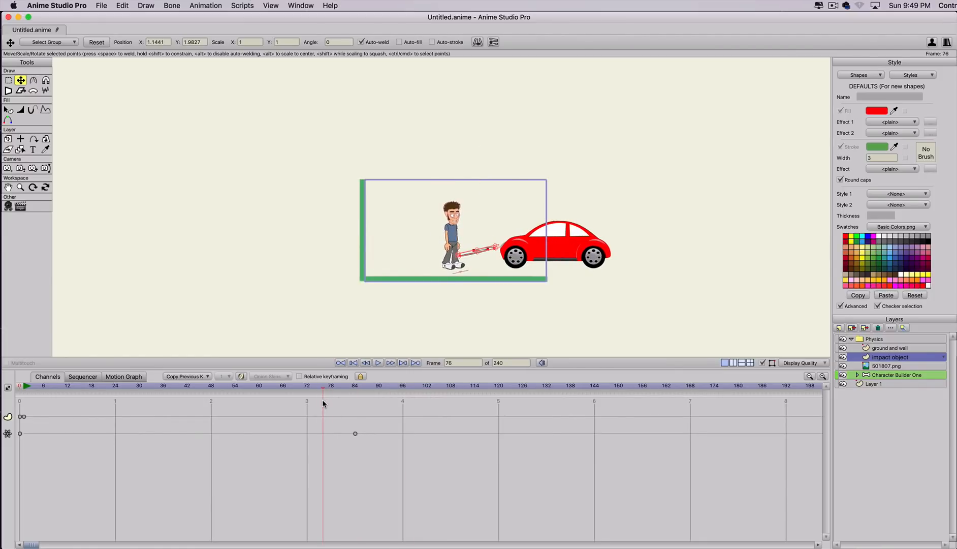
pyautogui.click(22, 391)
pyautogui.scroll(3, 355, 330)
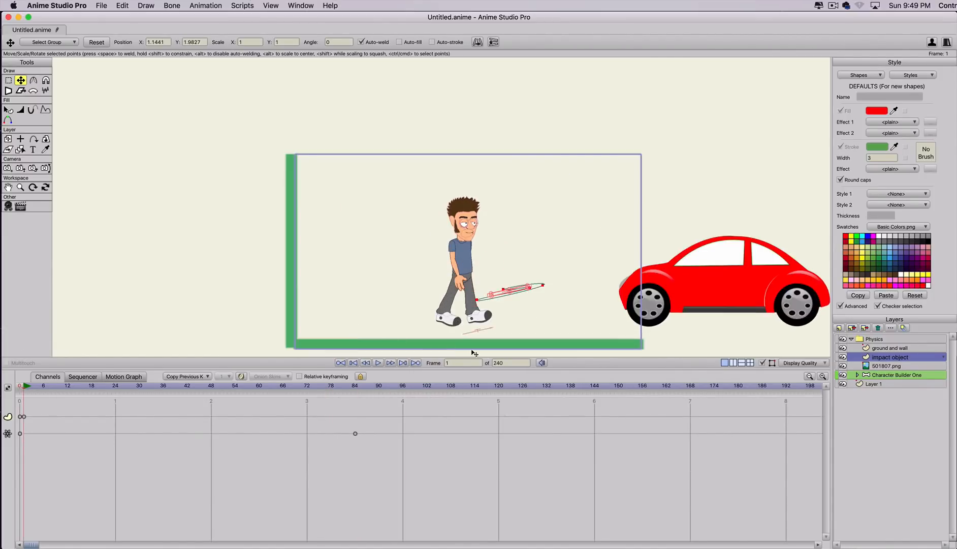
pyautogui.moveTo(340, 388); pyautogui.dragTo(517, 410)
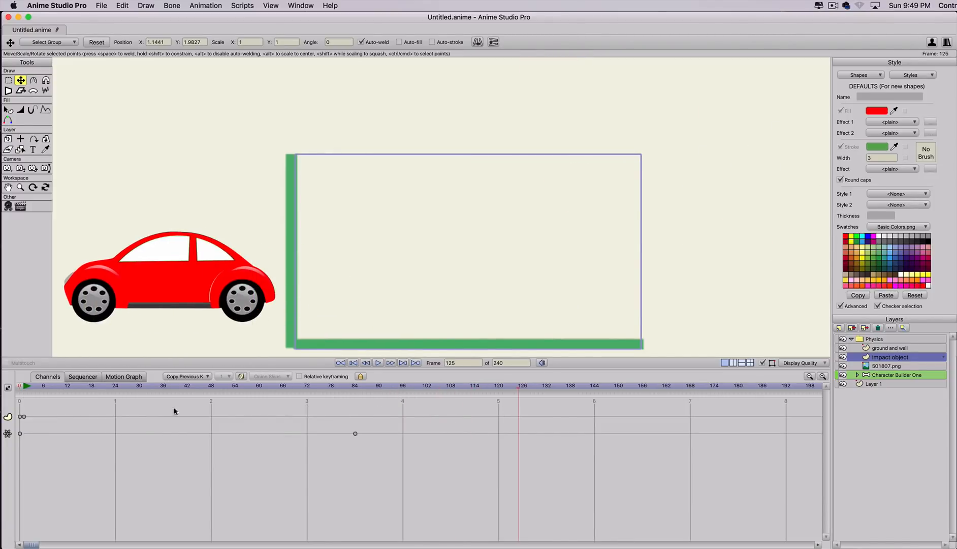
pyautogui.click(44, 399)
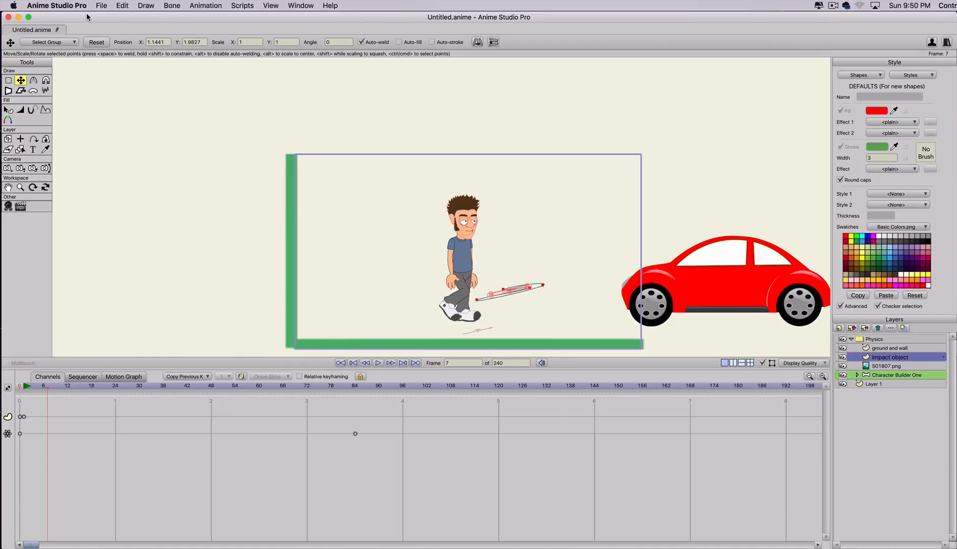
# Open the project Skeleton Shatter tutorial.anime from the Desktop at frame 0.
pyautogui.click(102, 5)
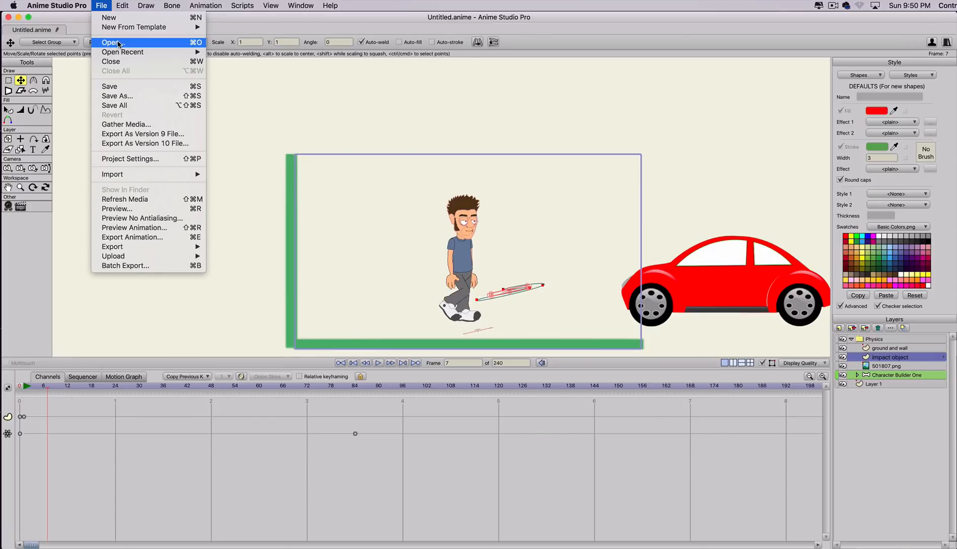
pyautogui.click(117, 44)
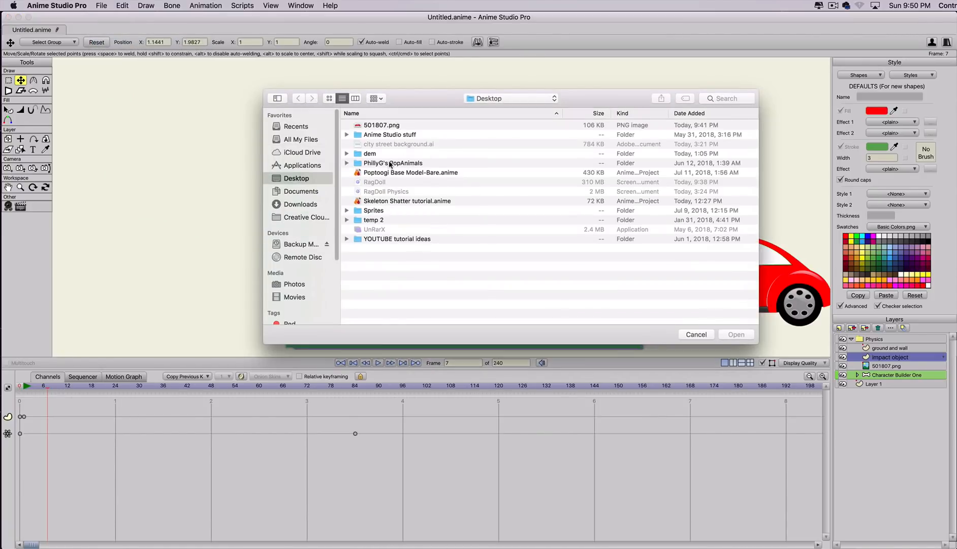
pyautogui.doubleClick(381, 200)
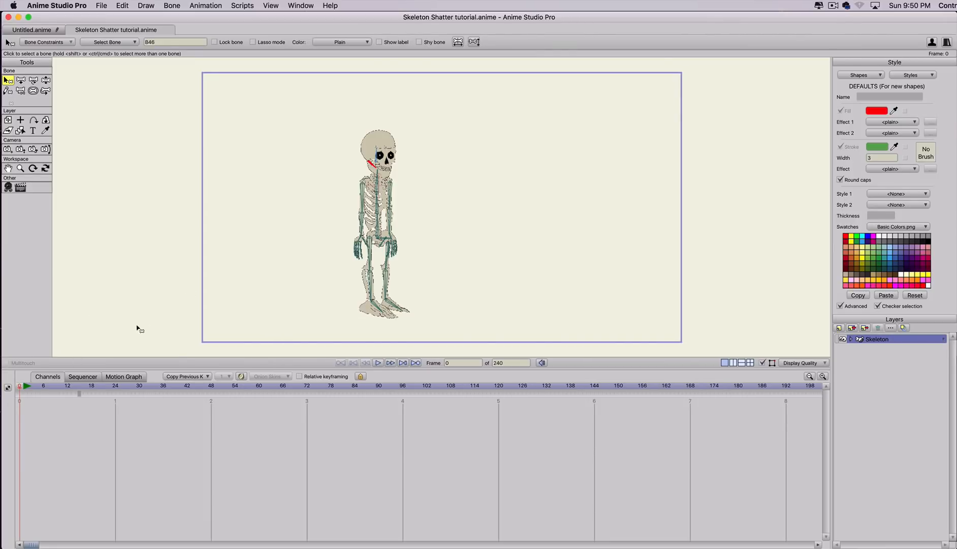
pyautogui.moveTo(19, 386)
pyautogui.mouseDown()
pyautogui.moveTo(85, 389)
pyautogui.moveTo(2, 394)
pyautogui.moveTo(28, 397)
pyautogui.moveTo(19, 386)
pyautogui.mouseUp()
# Create a group layer named Physics and put the Skeleton layer inside it.
pyautogui.click(838, 328)
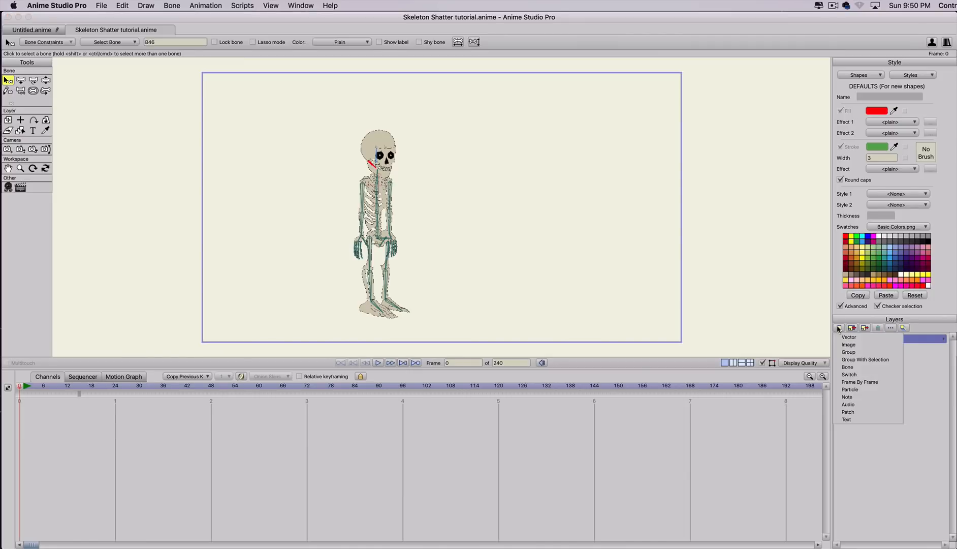
pyautogui.click(846, 353)
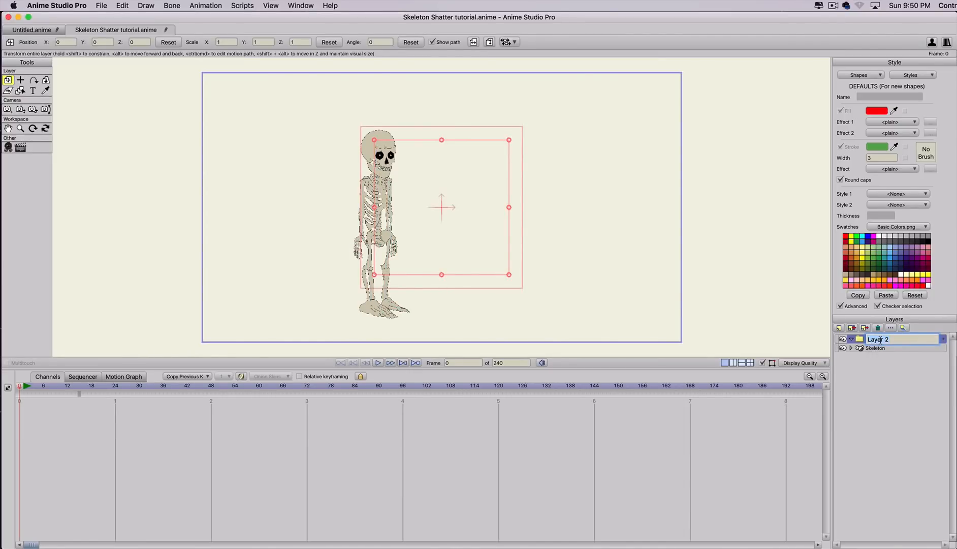
pyautogui.write('Physics')
pyautogui.press('Return')
pyautogui.click(897, 347)
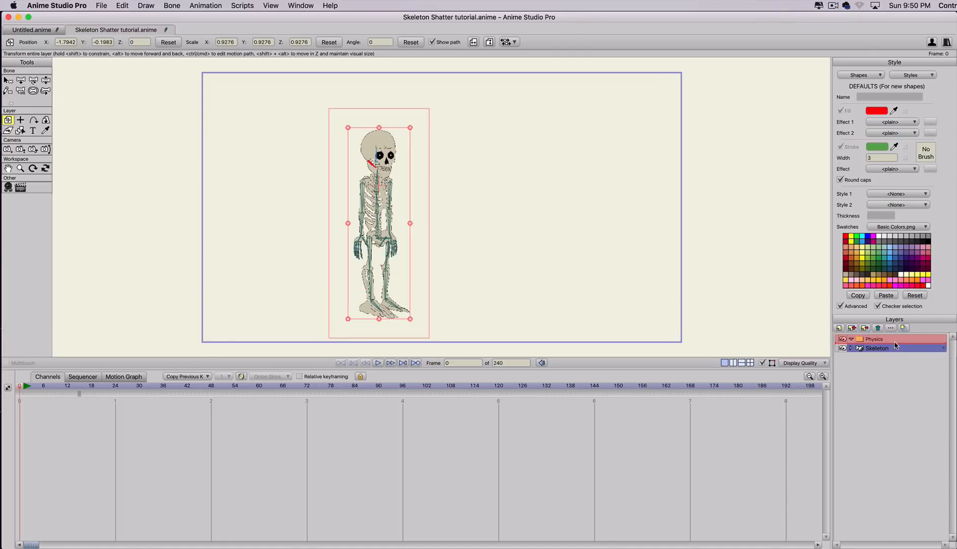
# Add a vector layer named "ground and wall" inside the Physics group, above the Skeleton layer.
pyautogui.click(838, 327)
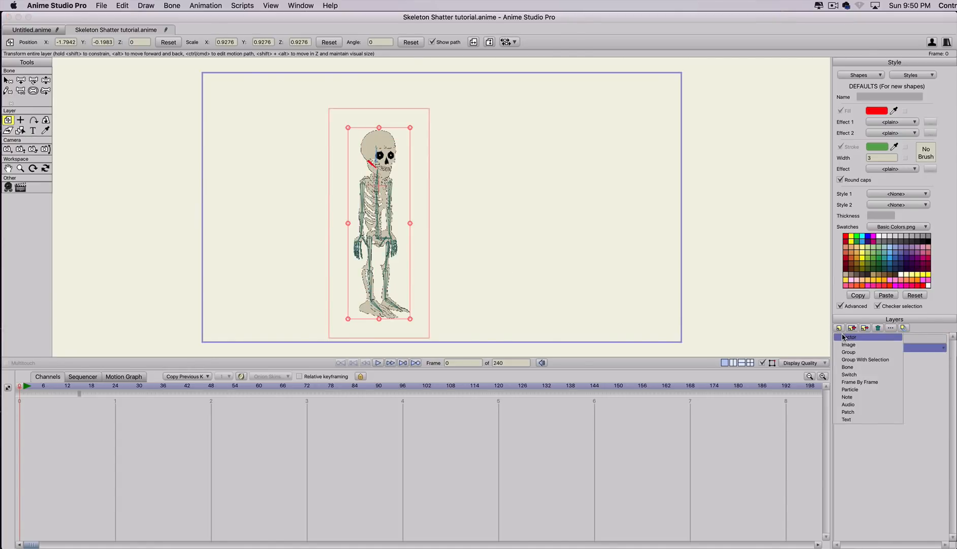
pyautogui.click(843, 337)
pyautogui.write('gr')
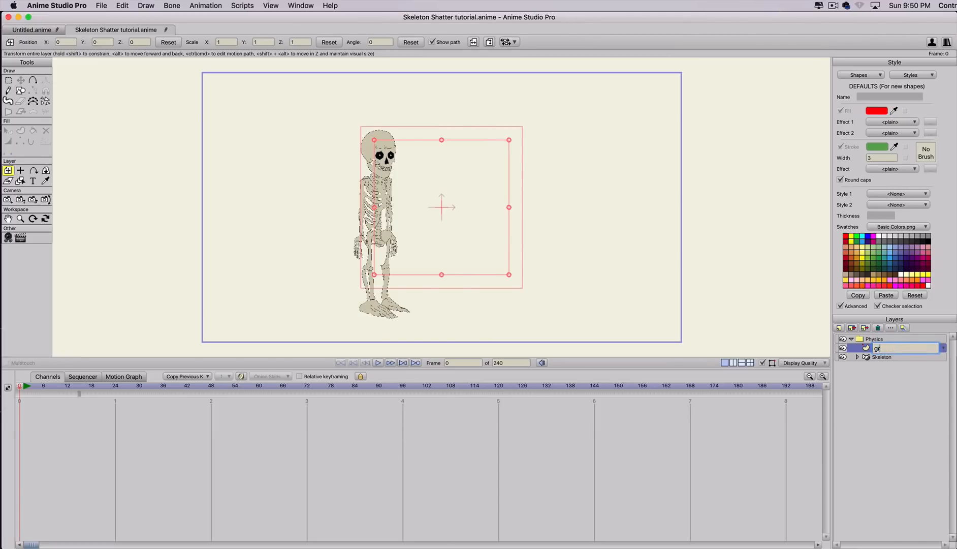
pyautogui.write('ound and wall')
pyautogui.press('Return')
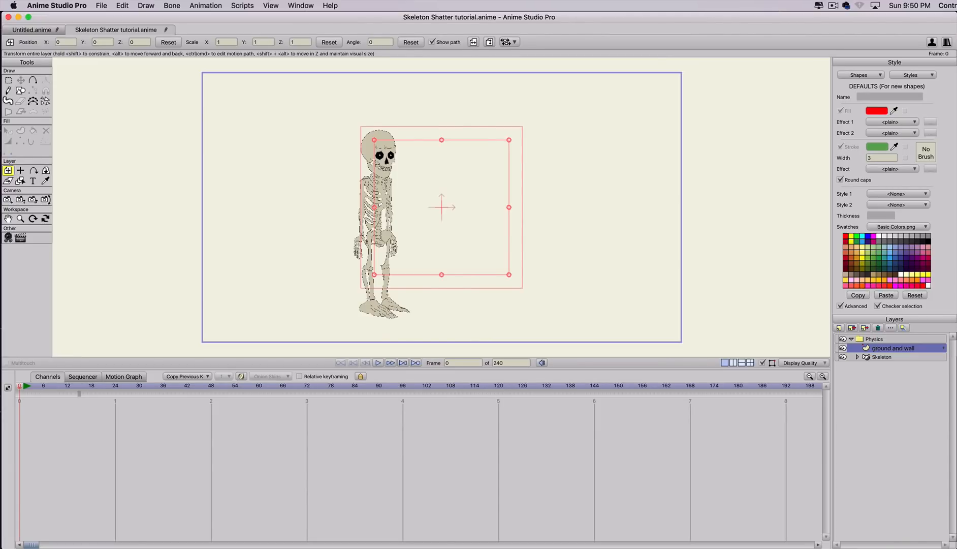
# Draw two green rectangles without outlines: a ground strip along the frame's lower edge and a wall along its left edge.
pyautogui.click(21, 92)
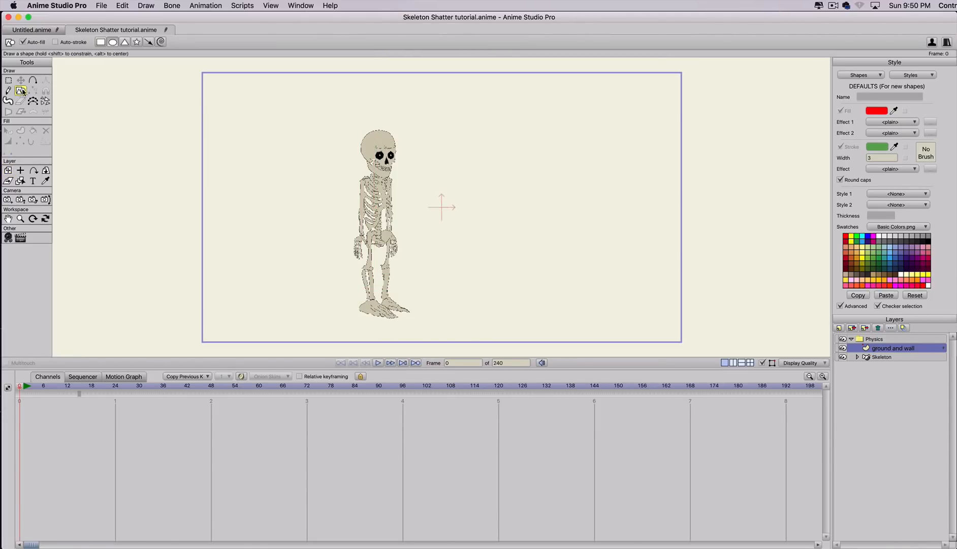
pyautogui.click(879, 255)
pyautogui.moveTo(203, 342); pyautogui.dragTo(700, 328)
pyautogui.moveTo(191, 344)
pyautogui.mouseDown()
pyautogui.moveTo(213, 124)
pyautogui.moveTo(203, 73)
pyautogui.mouseUp()
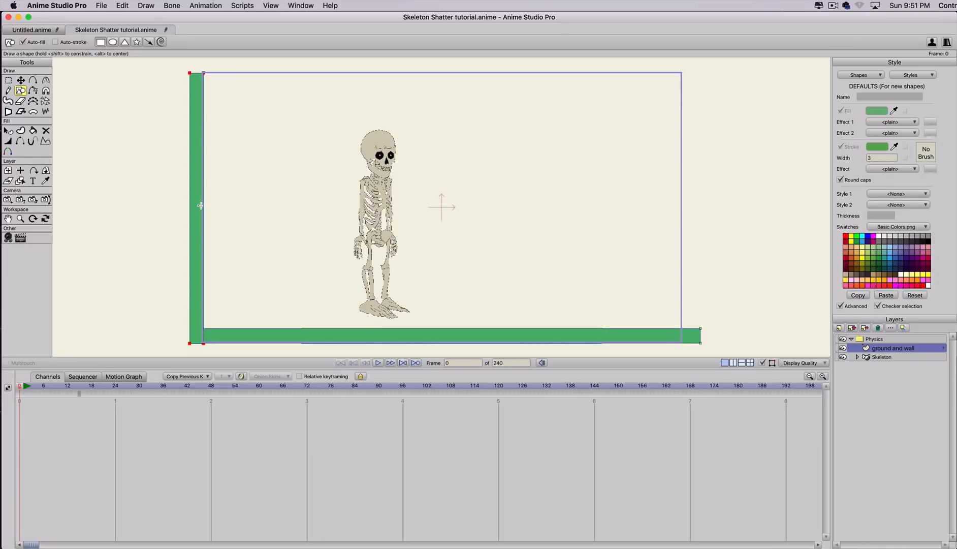
pyautogui.doubleClick(899, 347)
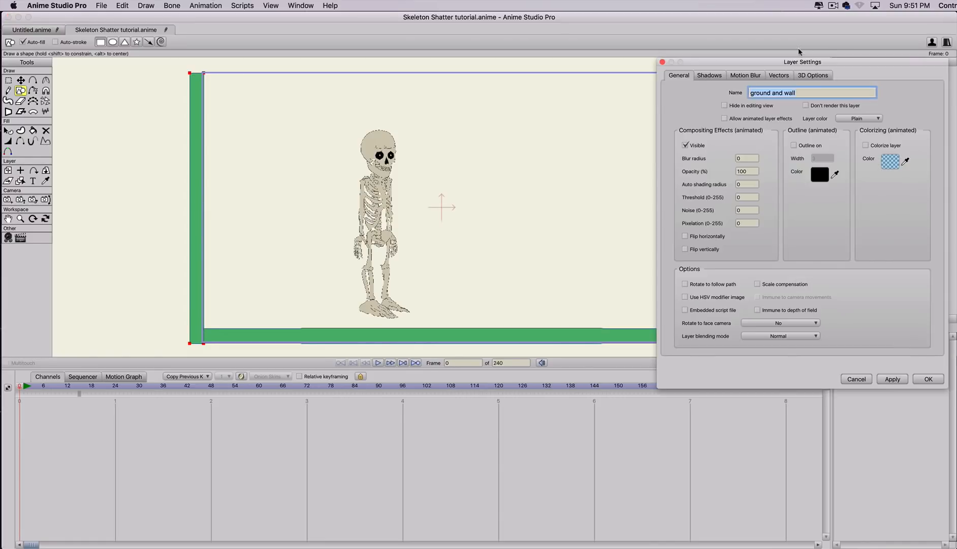
pyautogui.click(851, 379)
pyautogui.doubleClick(897, 342)
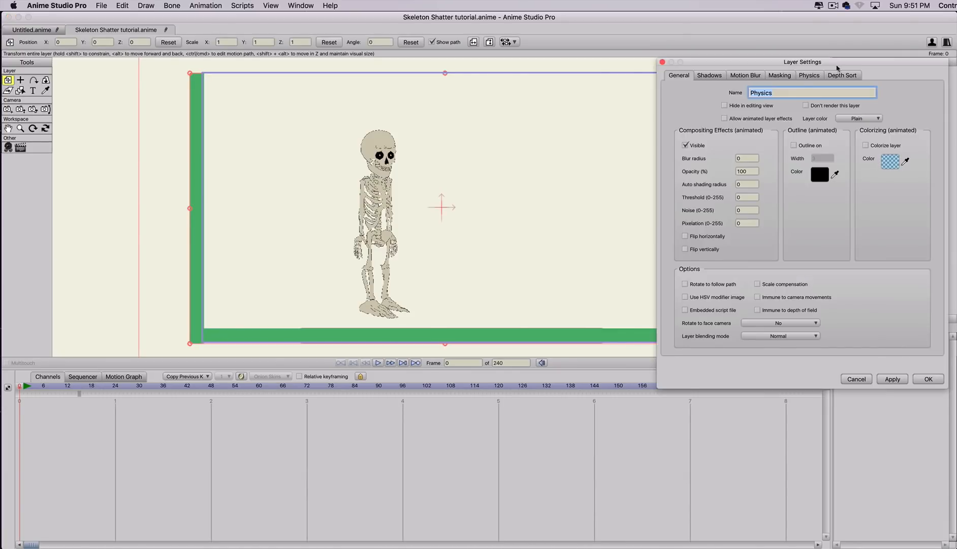
pyautogui.click(856, 379)
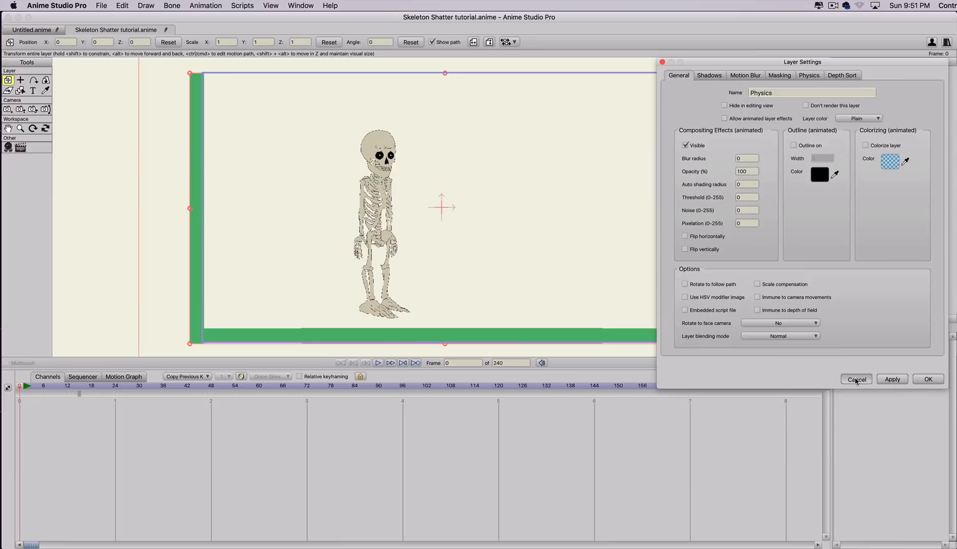
# Enable animated physics on the Physics group layer at frame 72.
pyautogui.click(307, 385)
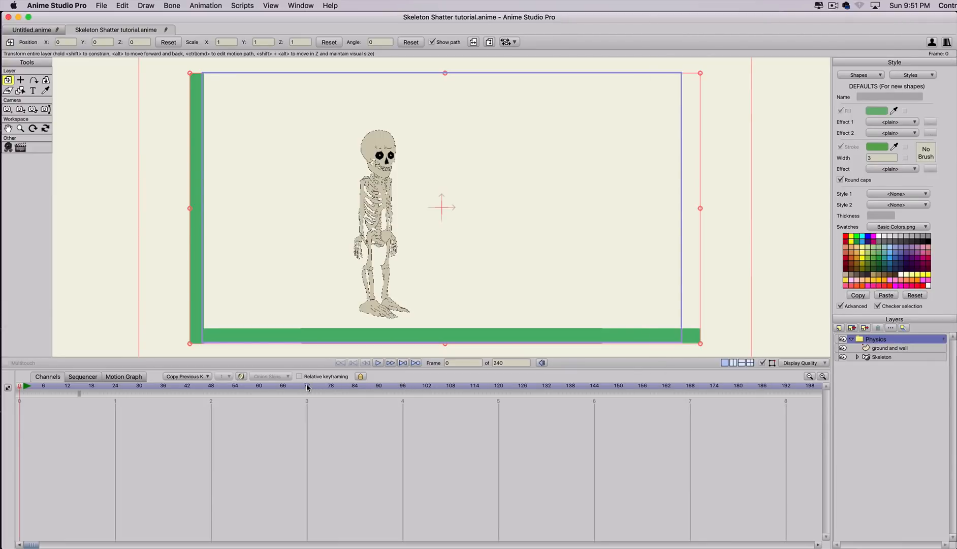
pyautogui.doubleClick(895, 338)
pyautogui.click(808, 76)
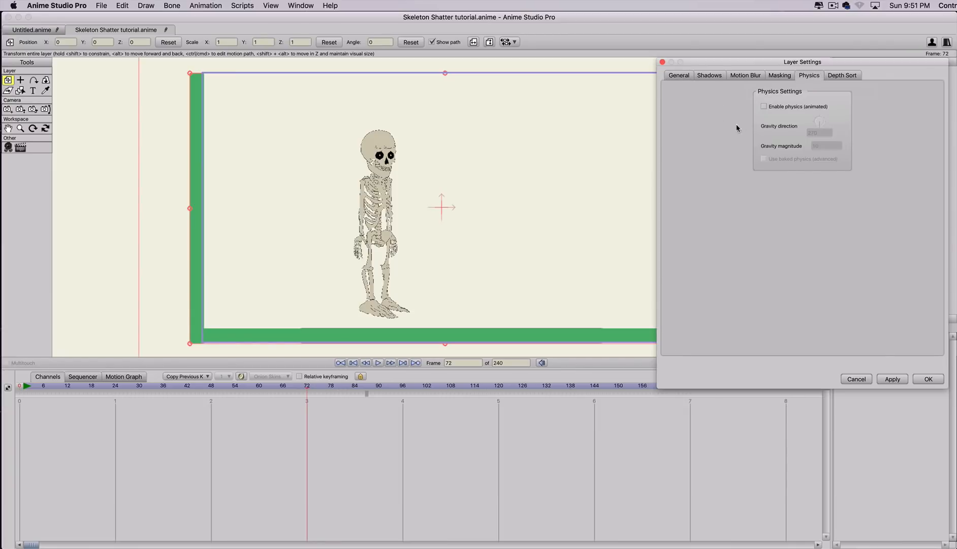
pyautogui.click(764, 106)
pyautogui.click(928, 379)
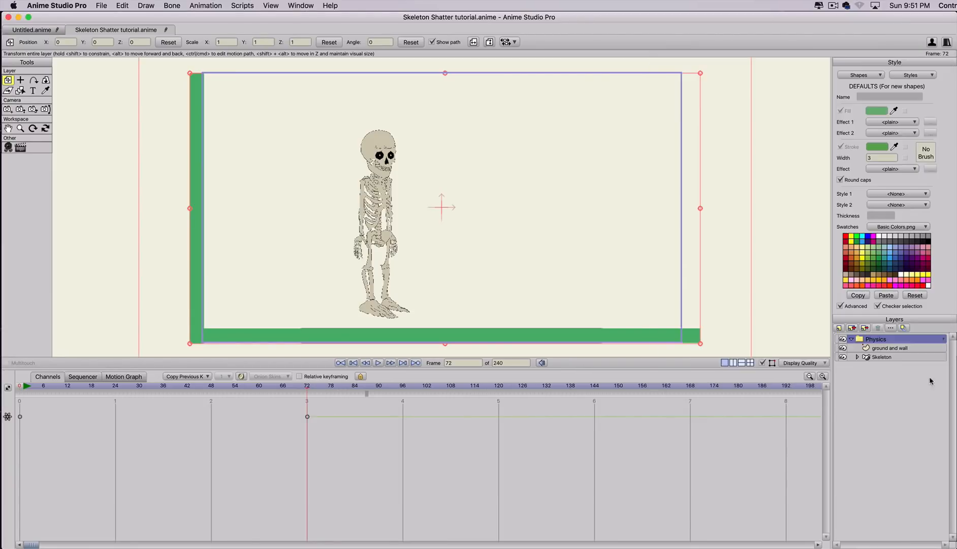
# Make the ground and wall layer a non-moving object in its physics settings.
pyautogui.doubleClick(887, 348)
pyautogui.click(777, 76)
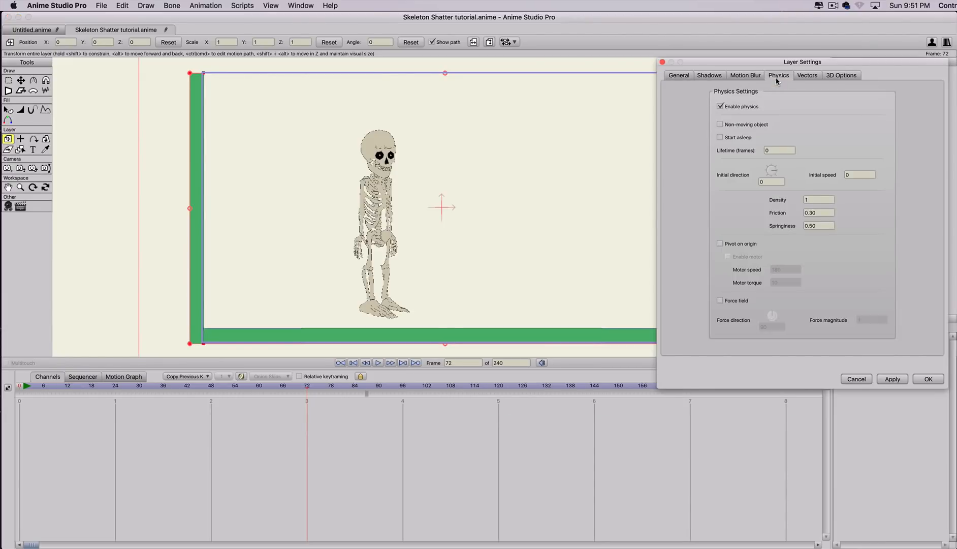
pyautogui.click(720, 125)
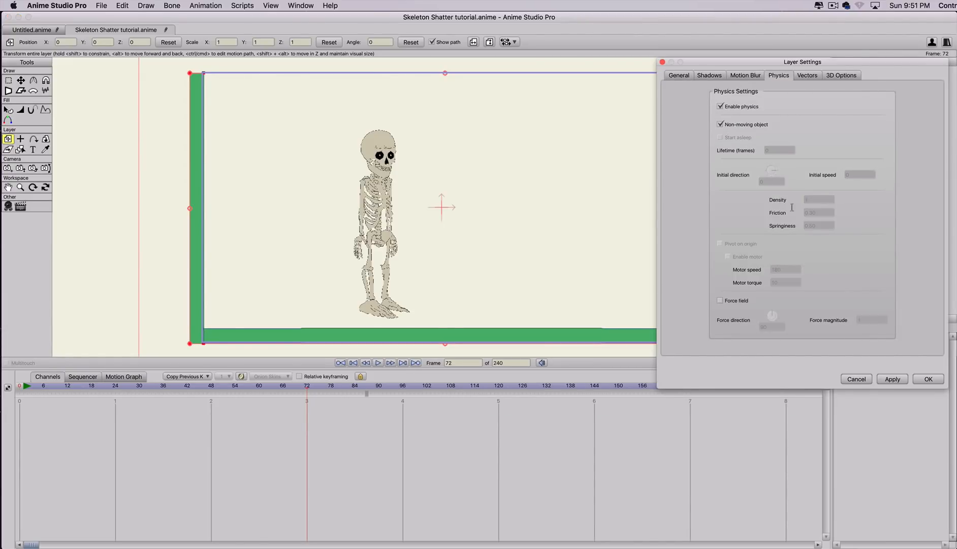
pyautogui.click(887, 379)
pyautogui.click(927, 379)
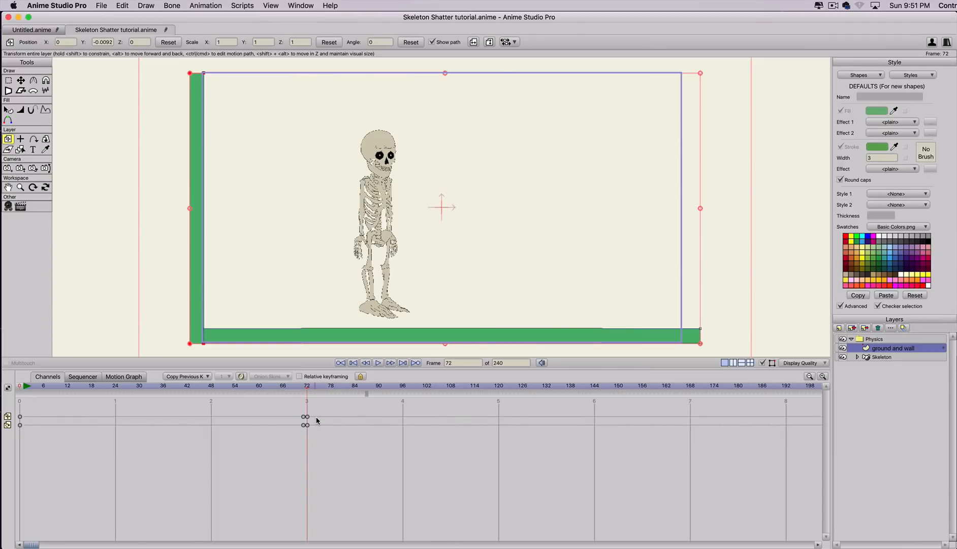
# Set the strength of all the Skeleton layer's bones to about 0.21 at frame 0.
pyautogui.click(899, 357)
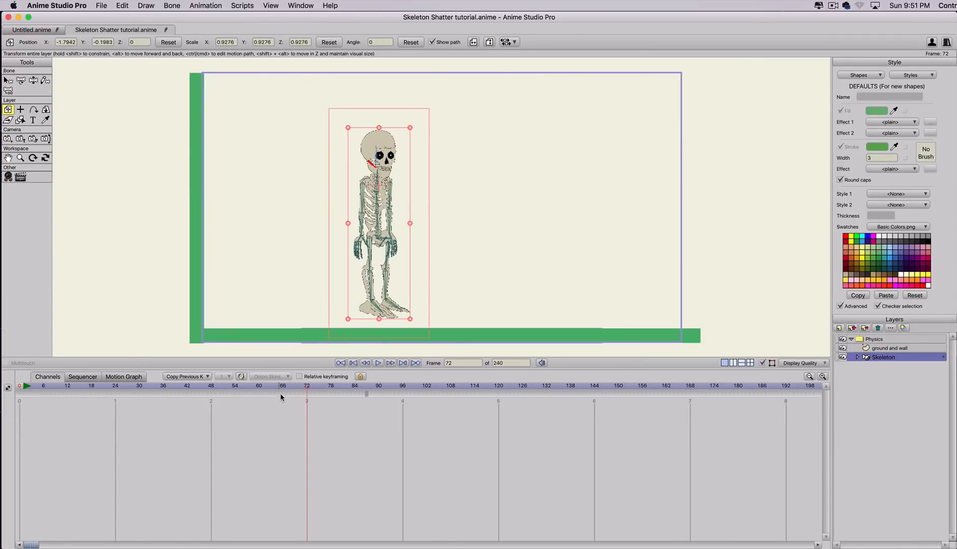
pyautogui.moveTo(323, 391); pyautogui.dragTo(283, 386)
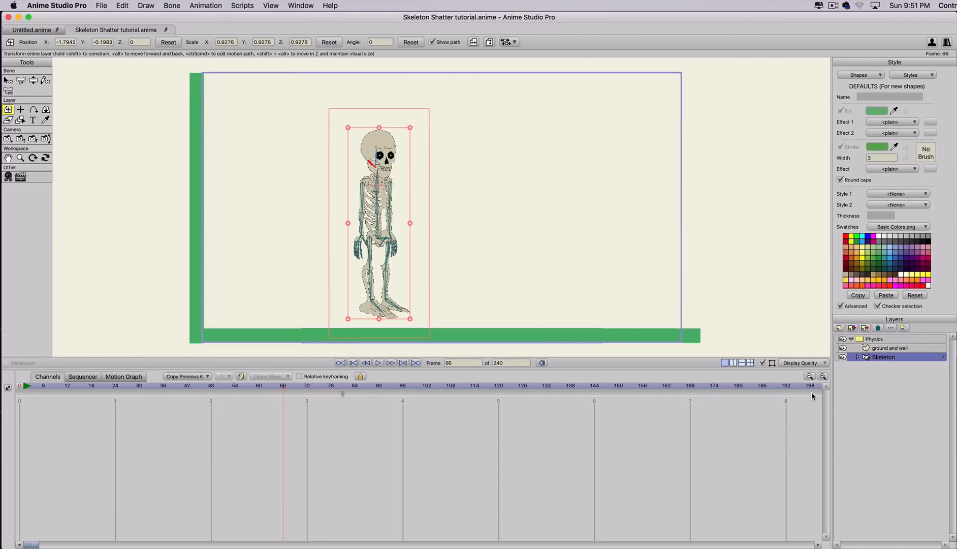
pyautogui.click(20, 387)
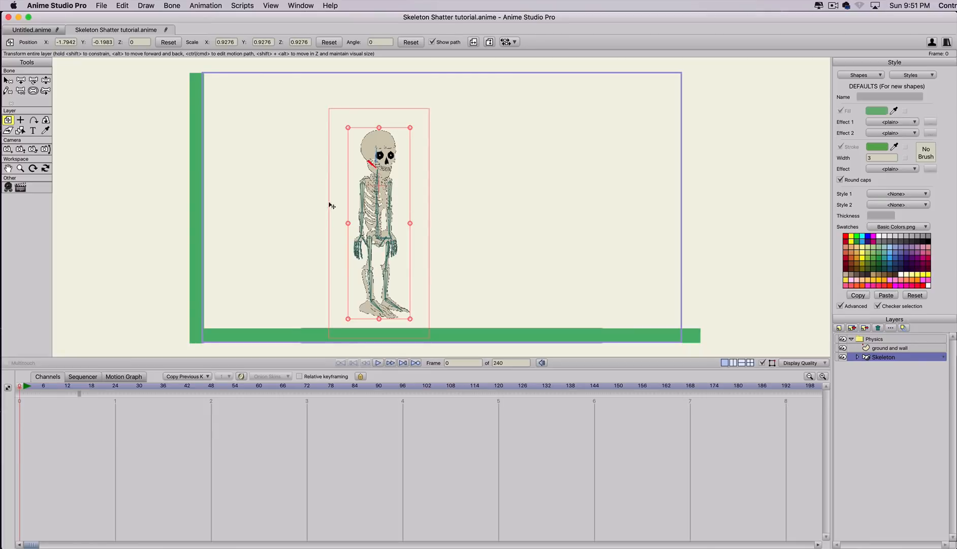
pyautogui.click(33, 91)
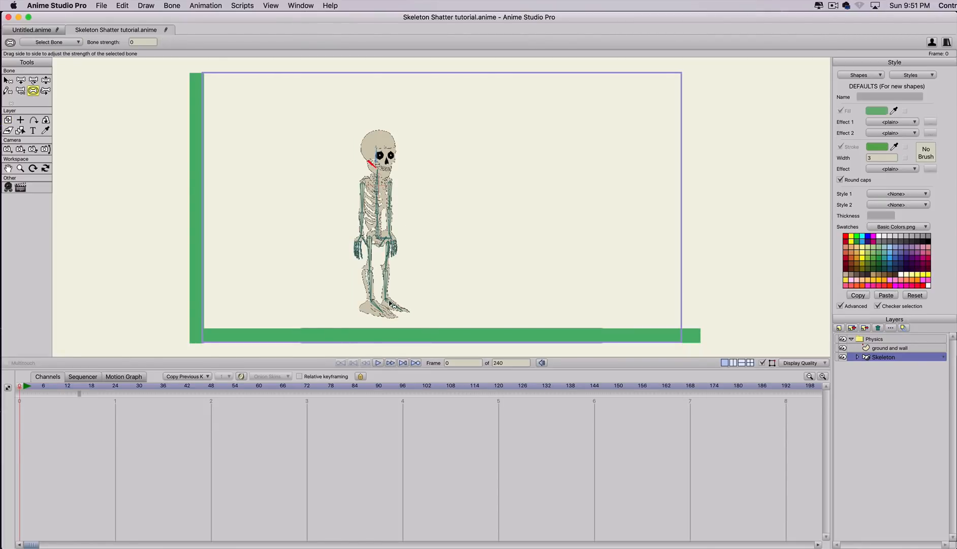
pyautogui.press('super+a')
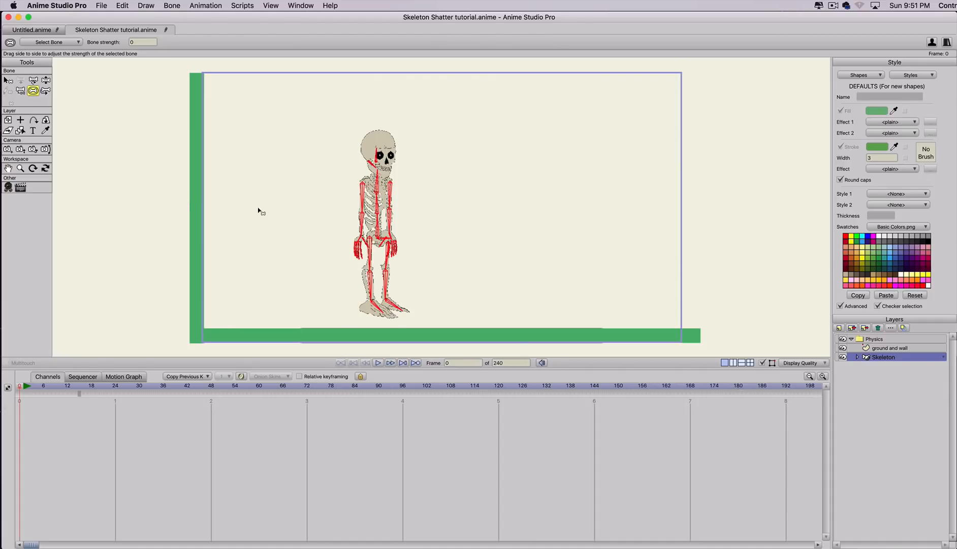
pyautogui.moveTo(334, 217); pyautogui.dragTo(359, 214)
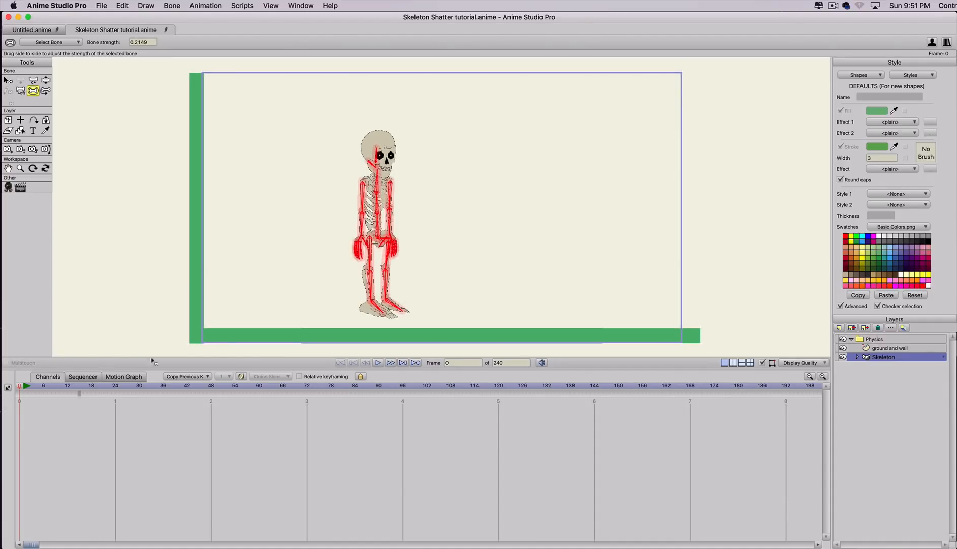
pyautogui.press('b')
pyautogui.moveTo(294, 389); pyautogui.dragTo(4, 408)
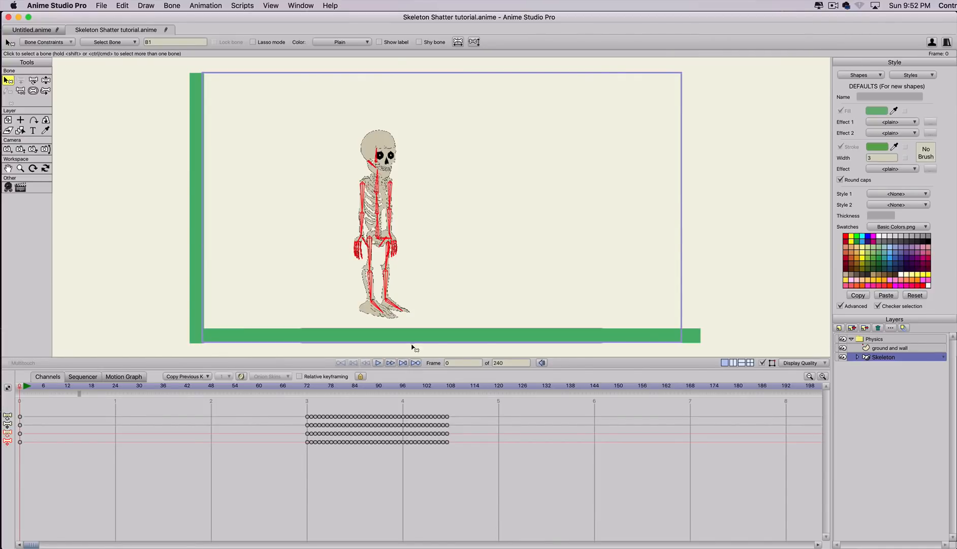
# Pose the skeleton at frame 1 with its legs striding apart and arms crossing the body, and key all bones.
pyautogui.click(26, 390)
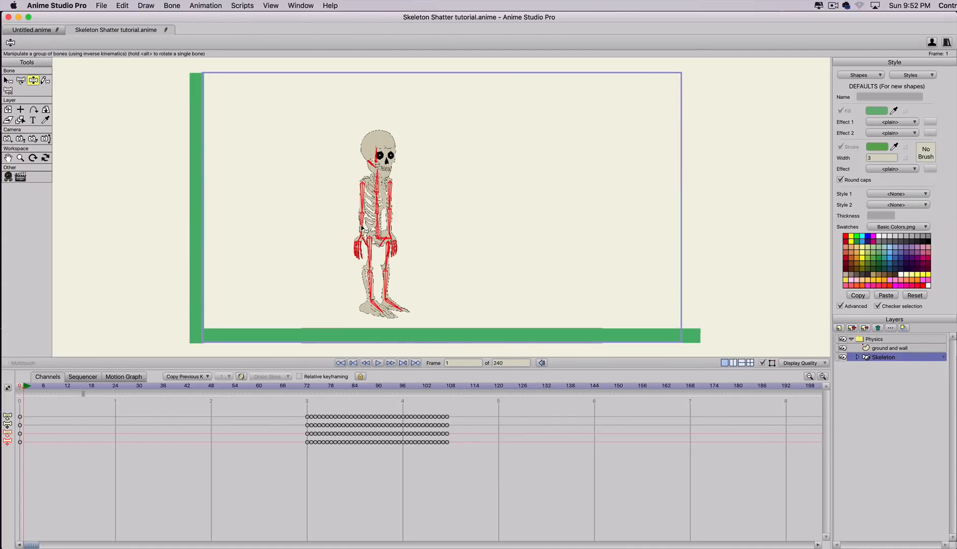
pyautogui.moveTo(361, 227)
pyautogui.mouseDown()
pyautogui.moveTo(398, 231)
pyautogui.moveTo(364, 232)
pyautogui.mouseUp()
pyautogui.moveTo(371, 271); pyautogui.dragTo(358, 287)
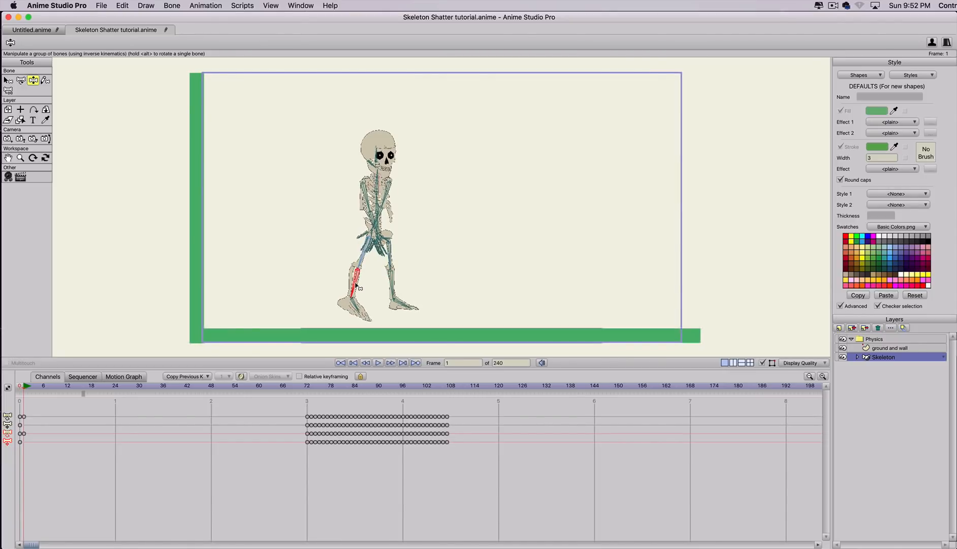
pyautogui.press('super+a')
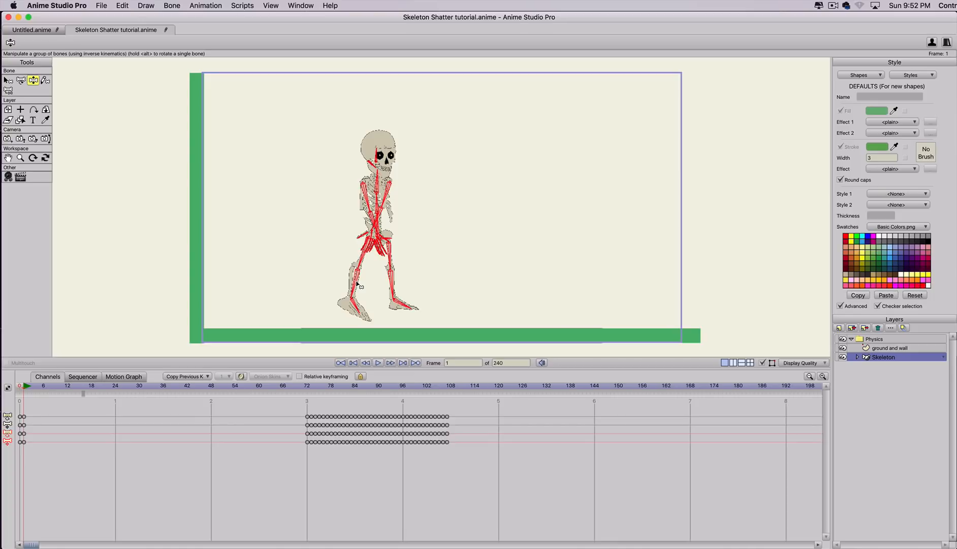
# Pose the skeleton at frame 12 with its legs crossed and arms swung apart, and key all bones.
pyautogui.click(68, 385)
pyautogui.moveTo(369, 291)
pyautogui.mouseDown()
pyautogui.moveTo(382, 304)
pyautogui.moveTo(366, 286)
pyautogui.mouseUp()
pyautogui.click(394, 284)
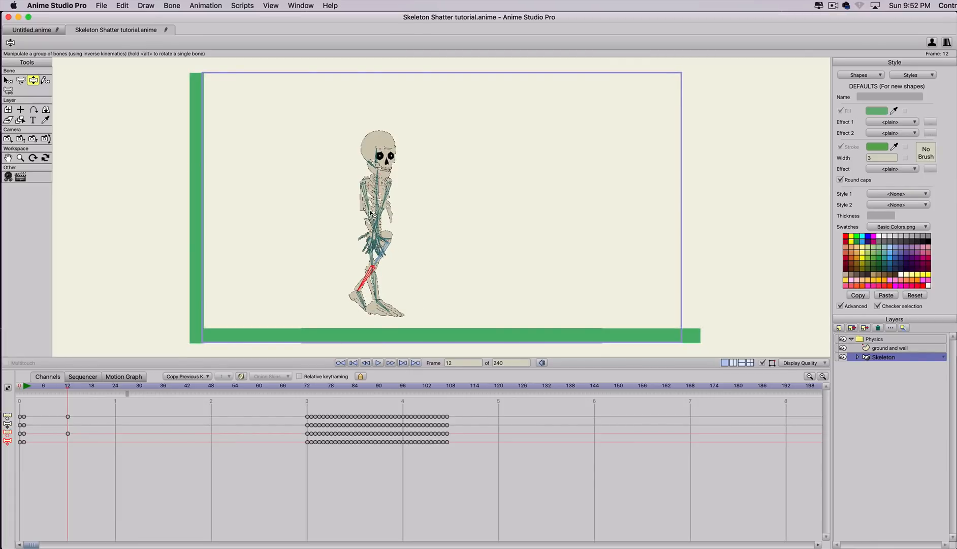
pyautogui.moveTo(368, 210); pyautogui.dragTo(411, 237)
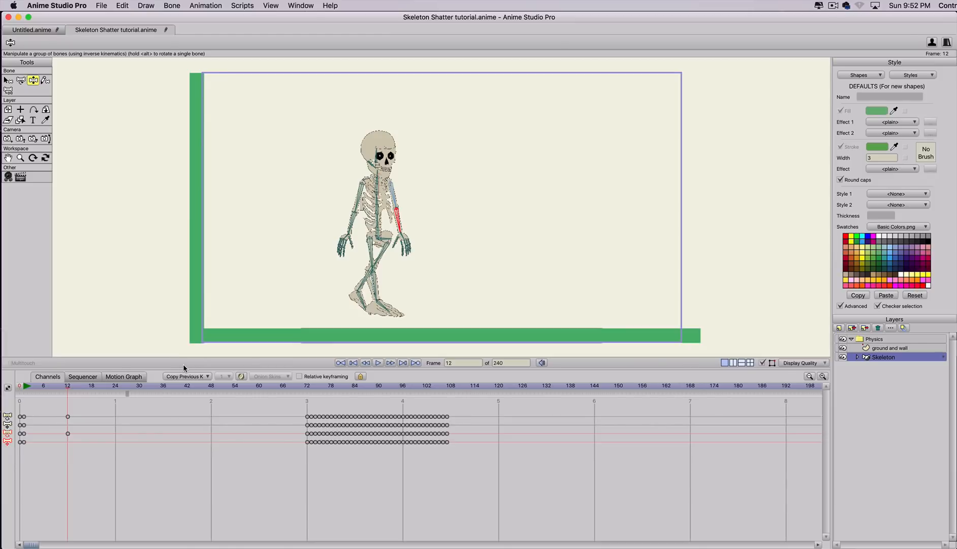
pyautogui.moveTo(379, 208); pyautogui.dragTo(375, 202)
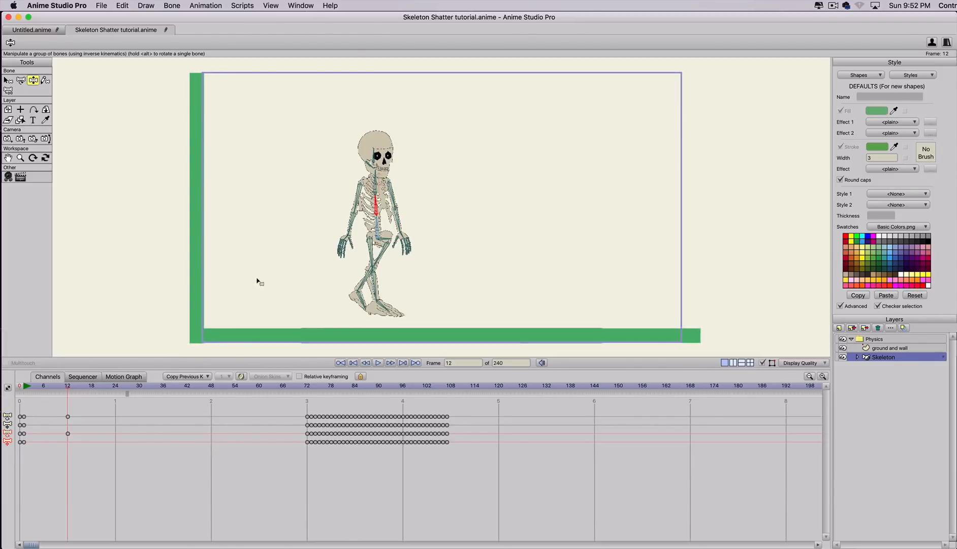
pyautogui.press('super+a')
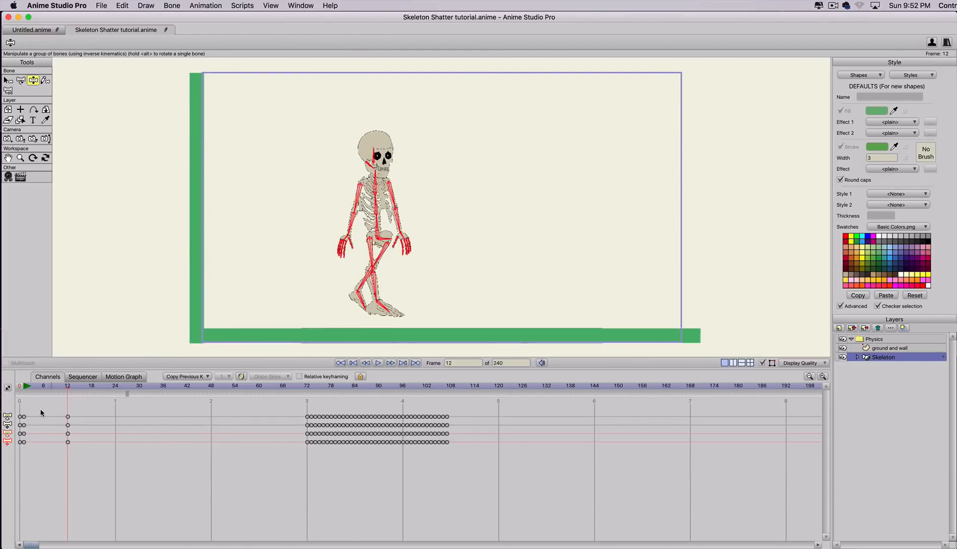
# Copy the frame 1 bone keyframes to frame 24.
pyautogui.moveTo(24, 448); pyautogui.dragTo(24, 451)
pyautogui.press('super+c')
pyautogui.click(114, 386)
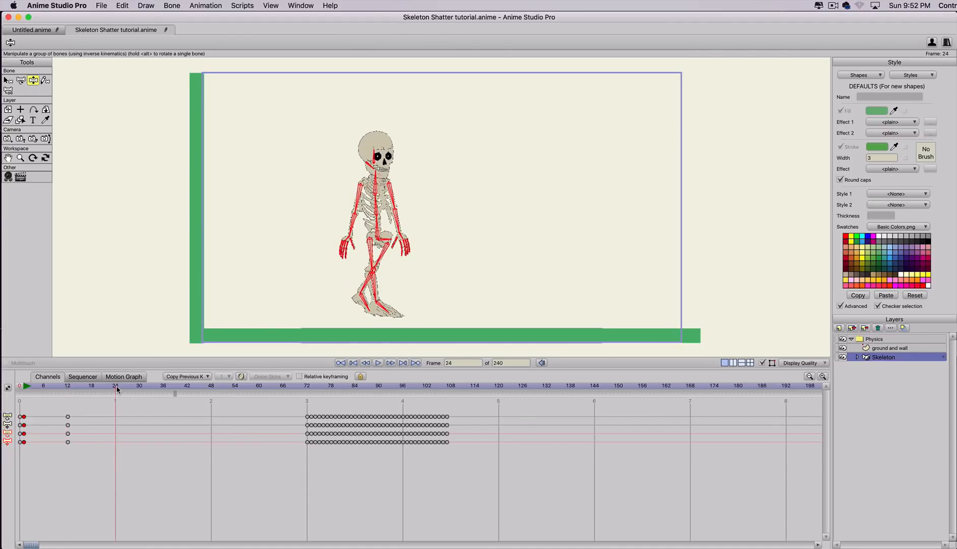
pyautogui.press('super+v')
# Adjust the leg and arm bones of the in-between walk poses at frames 6 and 18.
pyautogui.moveTo(22, 385); pyautogui.dragTo(42, 389)
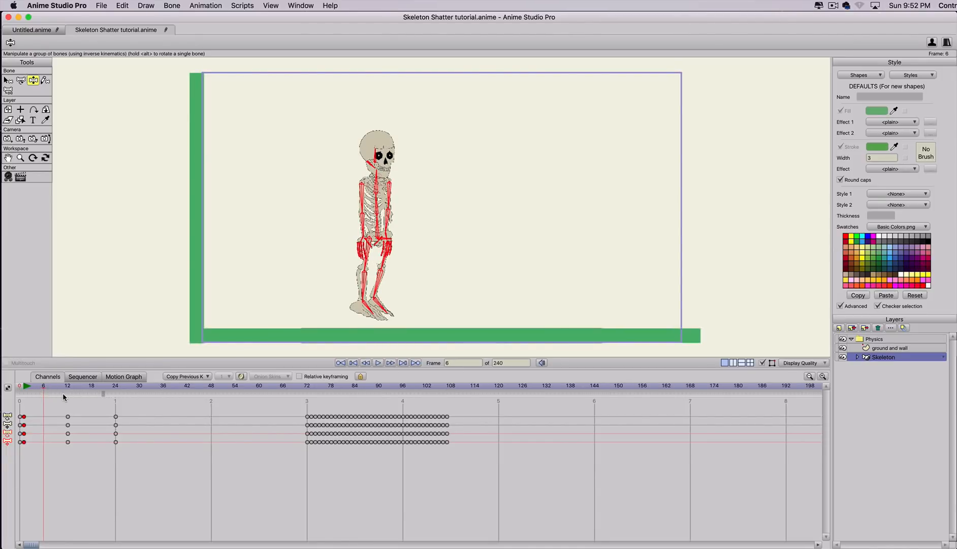
pyautogui.moveTo(34, 390); pyautogui.dragTo(42, 390)
pyautogui.moveTo(363, 296); pyautogui.dragTo(366, 219)
pyautogui.click(92, 384)
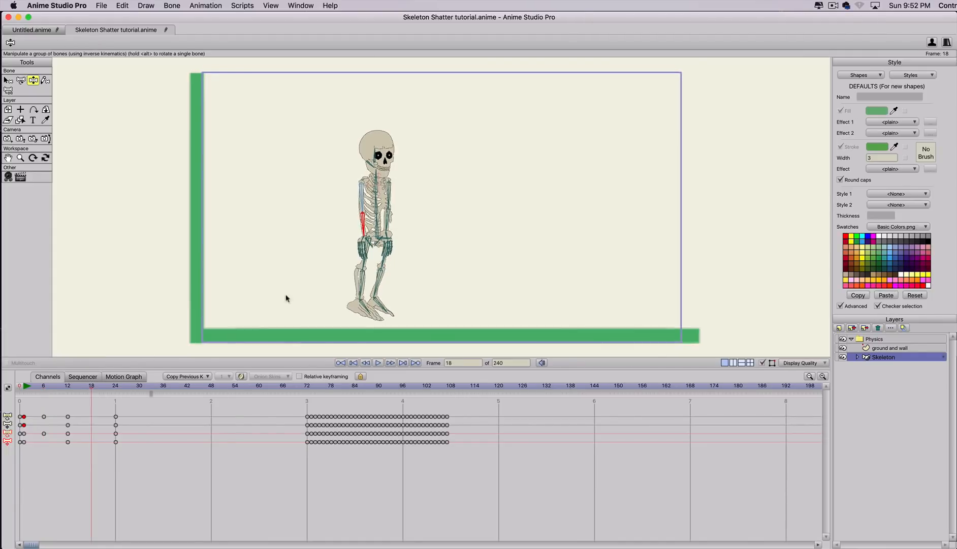
pyautogui.moveTo(382, 282); pyautogui.dragTo(389, 257)
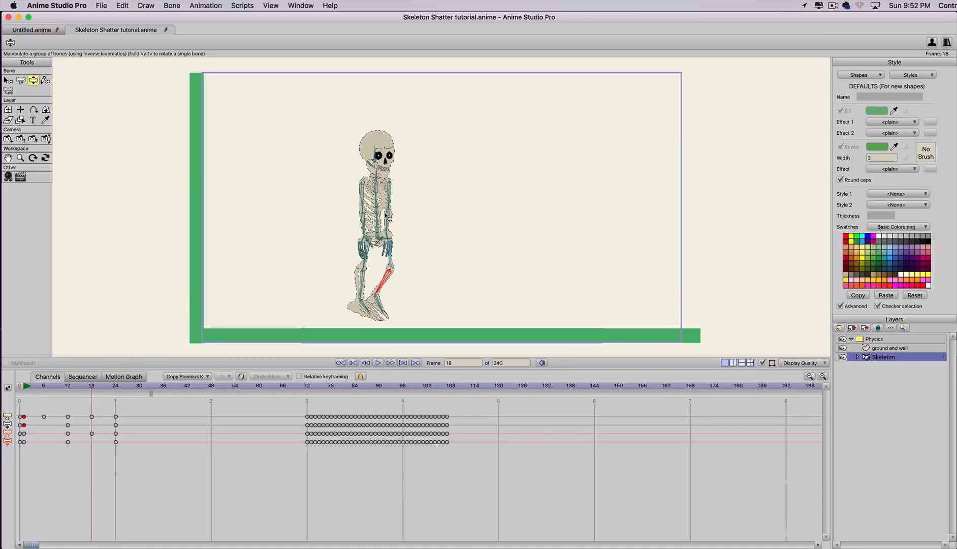
pyautogui.moveTo(386, 222); pyautogui.dragTo(398, 209)
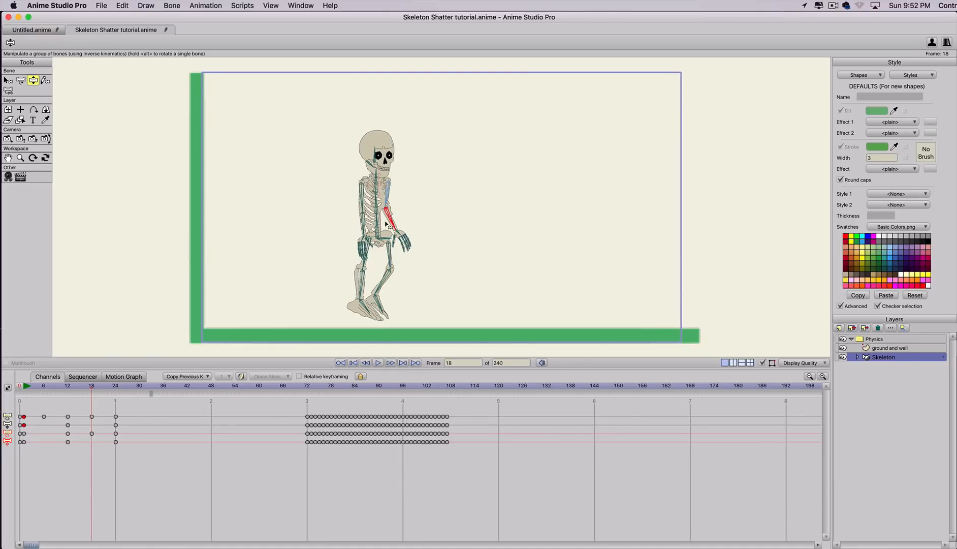
# Give the frame 24 bone keyframes Cycle interpolation that returns to absolute frame 2, and preview the repeating walk.
pyautogui.click(26, 387)
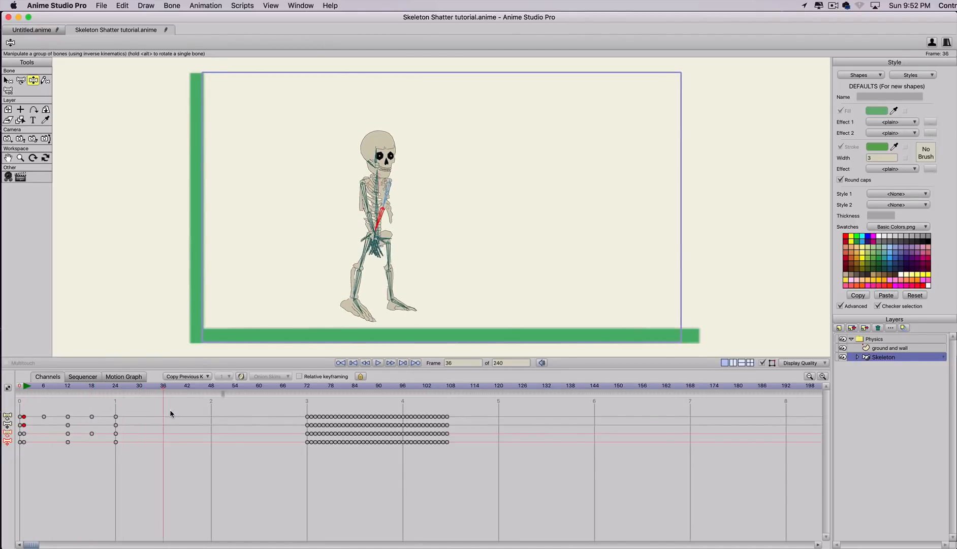
pyautogui.moveTo(135, 407); pyautogui.dragTo(103, 466)
pyautogui.rightClick(116, 442)
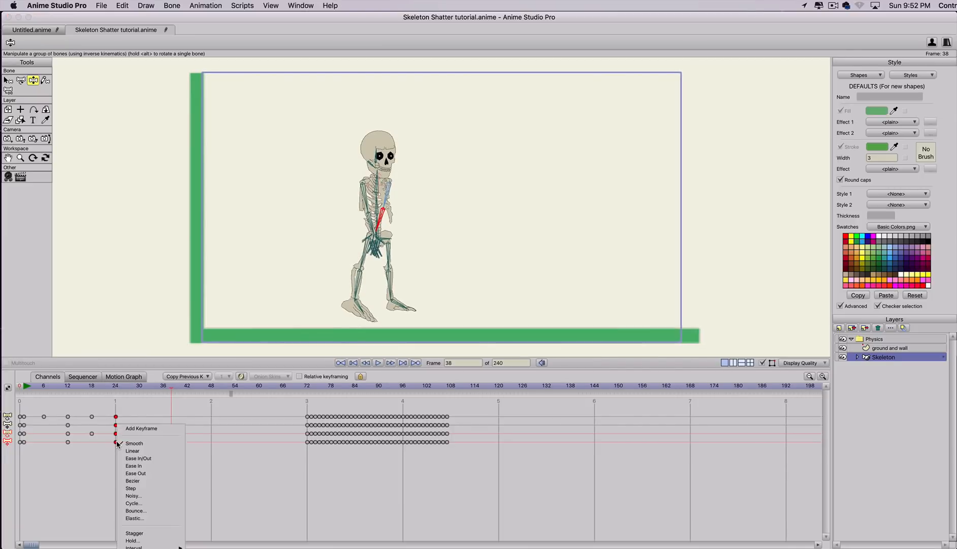
pyautogui.click(144, 503)
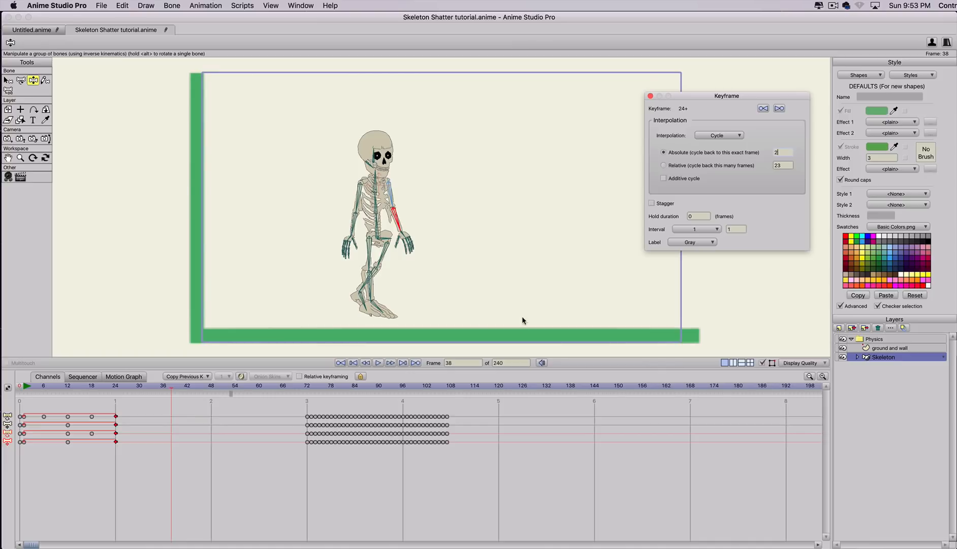
pyautogui.click(32, 387)
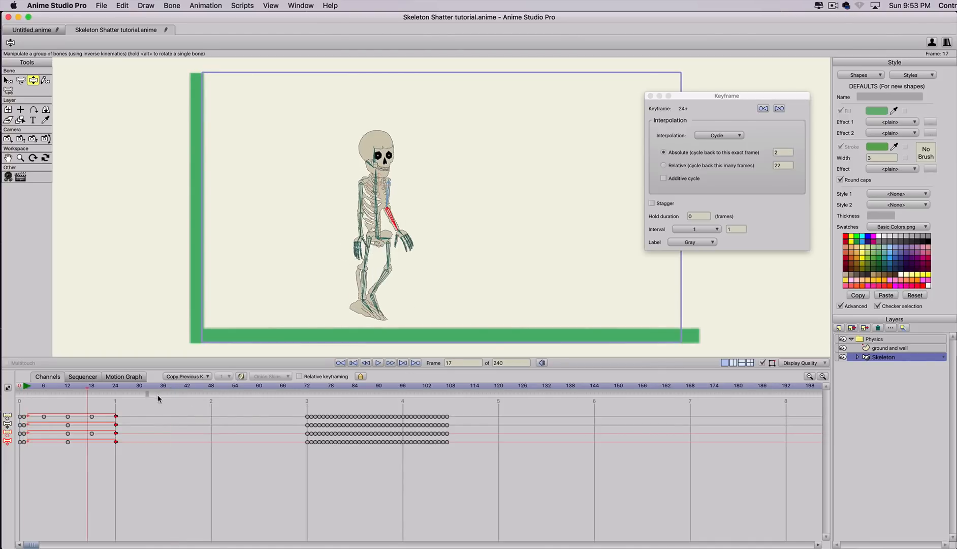
pyautogui.moveTo(202, 400); pyautogui.dragTo(212, 403)
# Key all bones at frame 59 to end the walk, and straighten the skeleton's bent leg at frame 65.
pyautogui.click(254, 387)
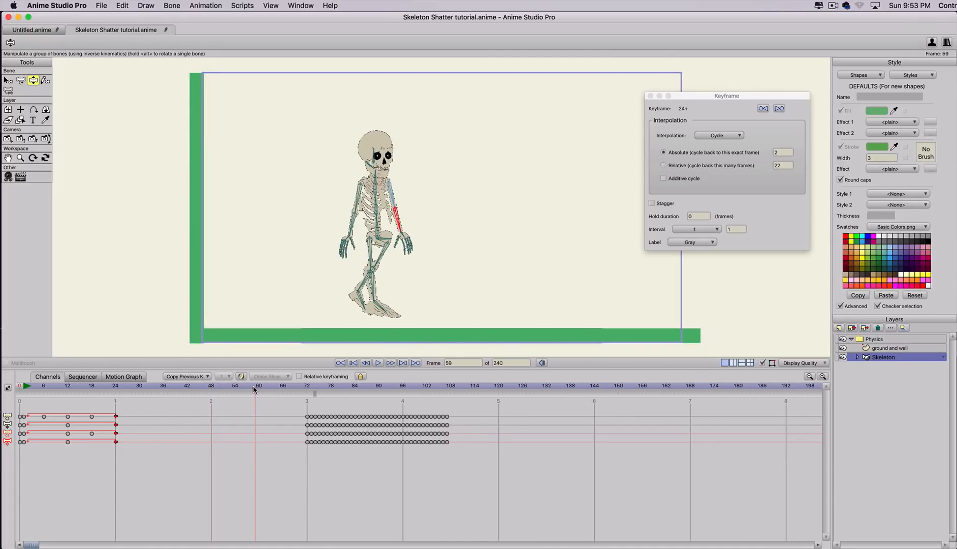
pyautogui.press('super+a')
pyautogui.press('super+f')
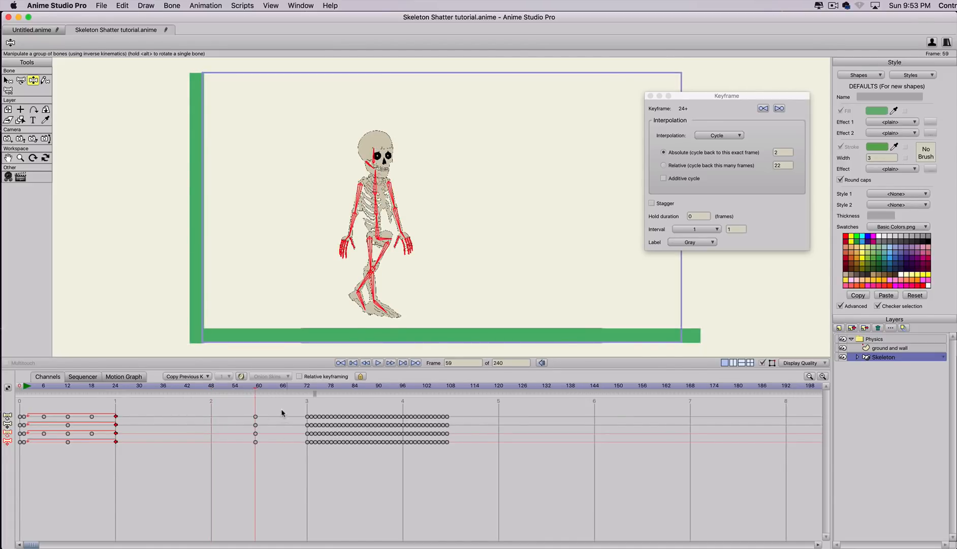
pyautogui.click(277, 385)
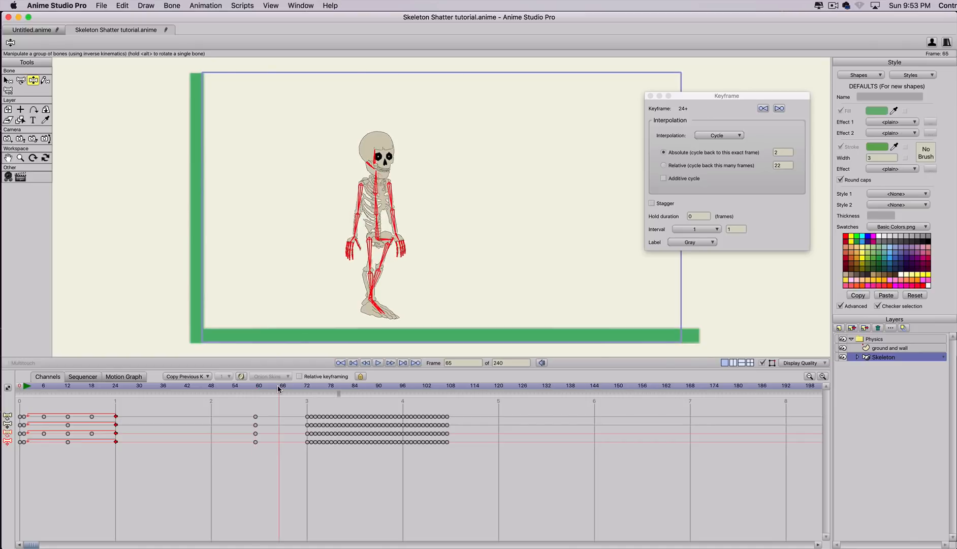
pyautogui.click(380, 287)
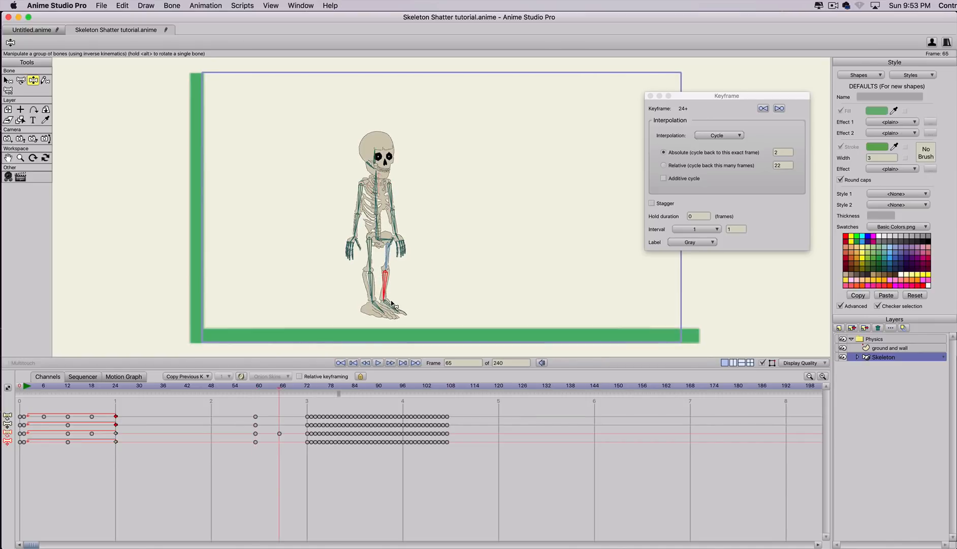
# Pose the skeleton at frame 71 with its front hand raised and its rear arm bent out, and close the keyframe settings.
pyautogui.click(302, 385)
pyautogui.moveTo(386, 248); pyautogui.dragTo(415, 199)
pyautogui.moveTo(349, 231); pyautogui.dragTo(330, 225)
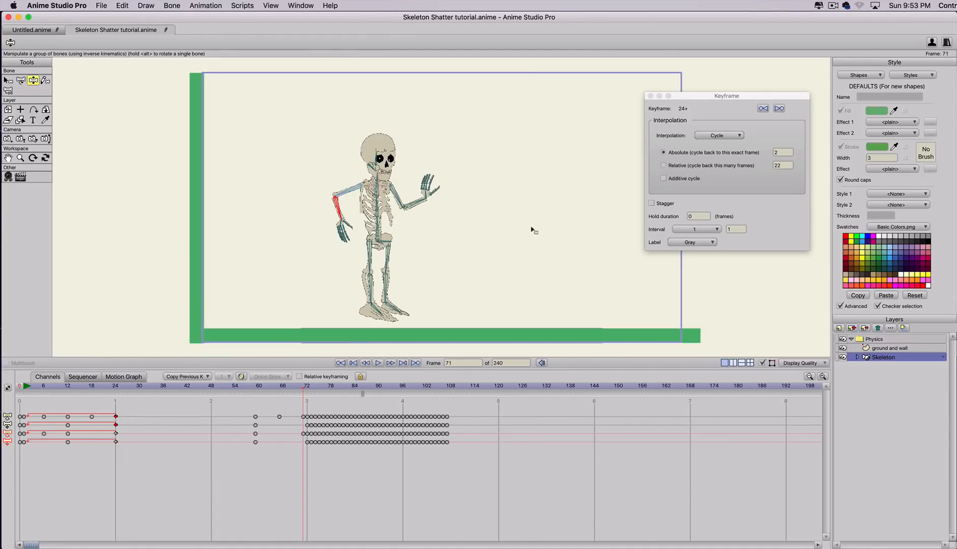
pyautogui.click(650, 96)
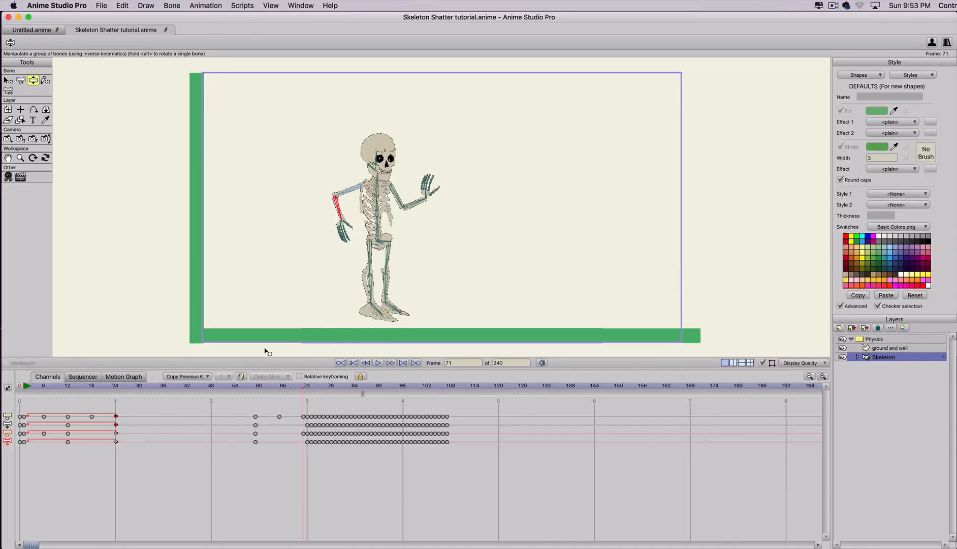
# Review the walk and the change into the raised-arm pose leading up to frame 71.
pyautogui.moveTo(285, 386)
pyautogui.mouseDown()
pyautogui.moveTo(393, 399)
pyautogui.moveTo(292, 392)
pyautogui.mouseUp()
pyautogui.click(288, 389)
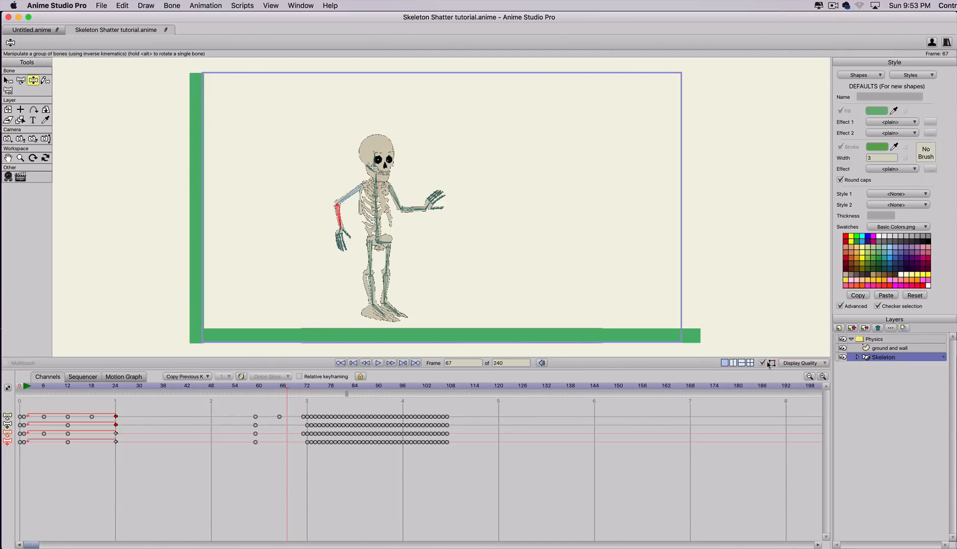
pyautogui.click(31, 388)
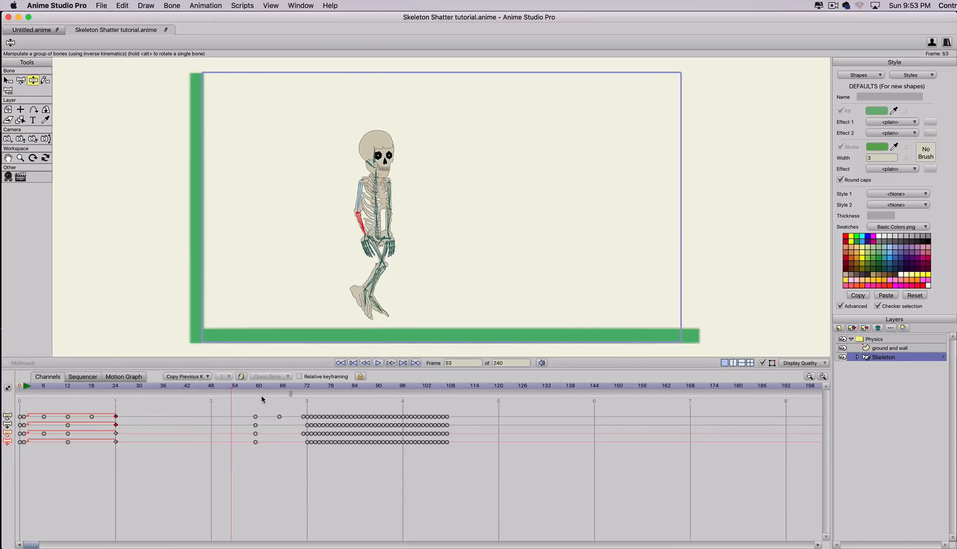
pyautogui.moveTo(275, 398); pyautogui.dragTo(302, 399)
pyautogui.press('Left')
pyautogui.press('Left')
pyautogui.press('Left')
pyautogui.press('Left')
pyautogui.press('Left')
pyautogui.press('Left')
pyautogui.press('Left')
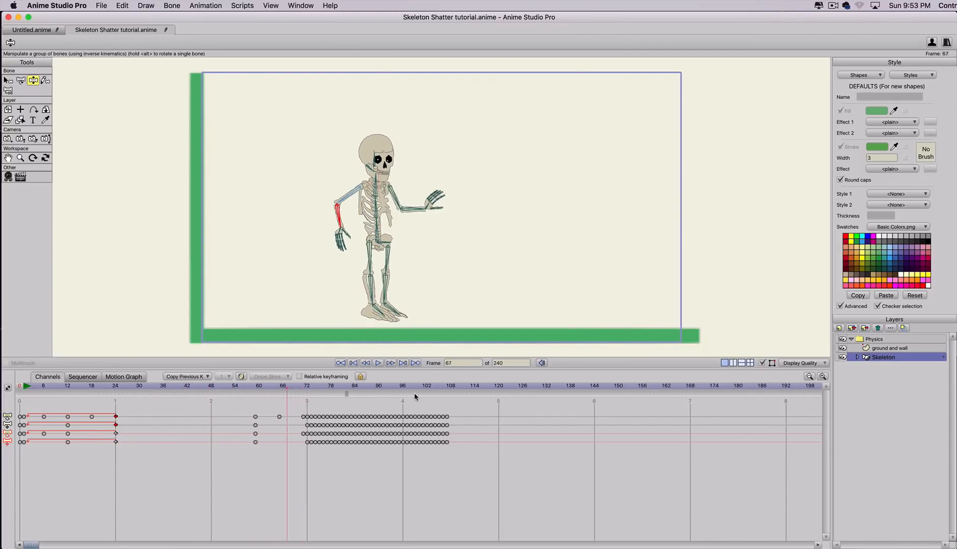
# Tilt the skeleton's head back at frame 64, and lean its upper spine back at frame 71.
pyautogui.moveTo(384, 163)
pyautogui.mouseDown()
pyautogui.moveTo(376, 155)
pyautogui.moveTo(371, 171)
pyautogui.mouseUp()
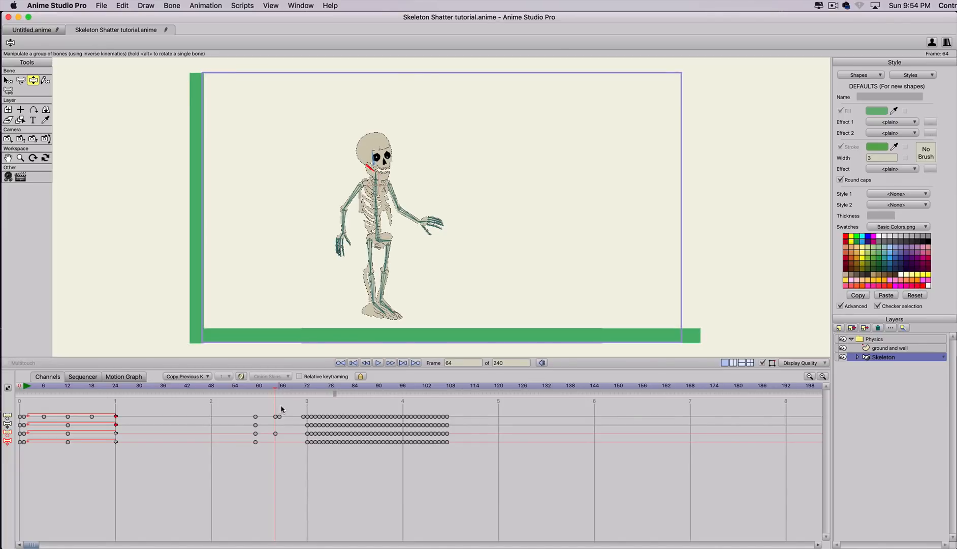
pyautogui.moveTo(298, 388); pyautogui.dragTo(304, 391)
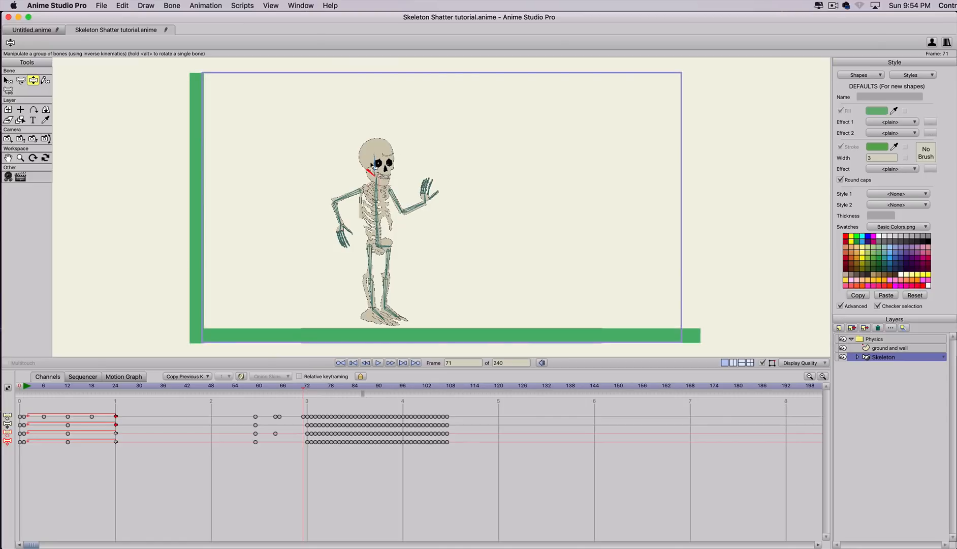
pyautogui.moveTo(368, 170); pyautogui.dragTo(372, 189)
# Check the physics settings of the Skeleton layer and apply them.
pyautogui.doubleClick(895, 357)
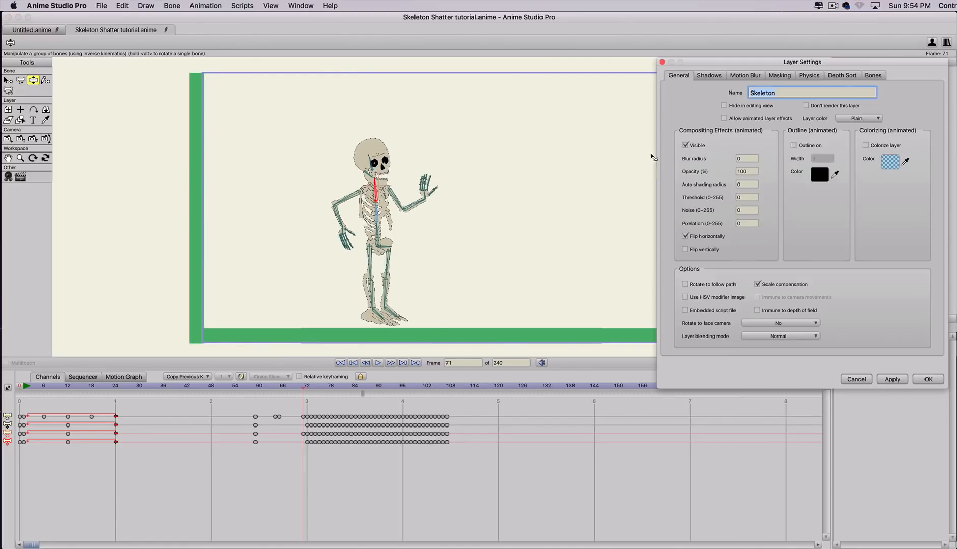
pyautogui.click(805, 76)
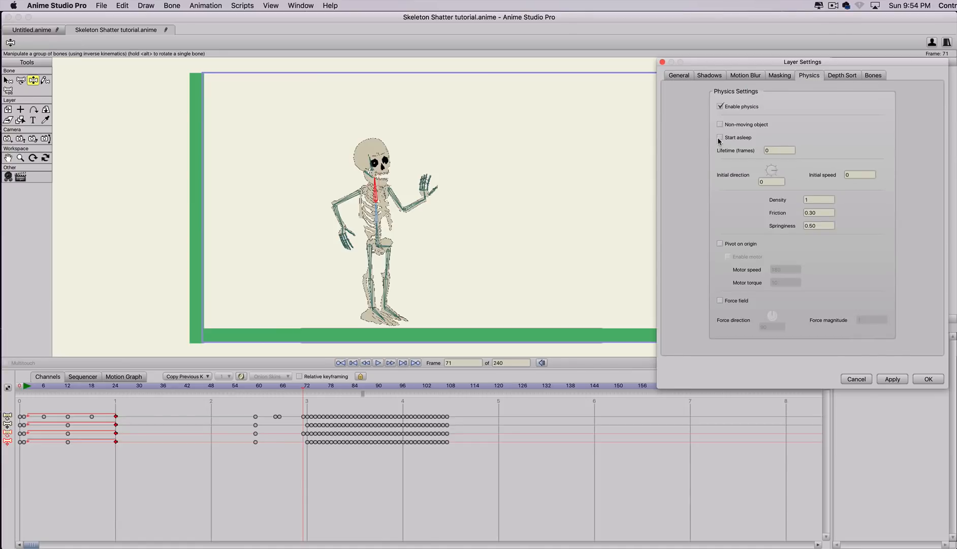
pyautogui.click(892, 379)
pyautogui.click(928, 379)
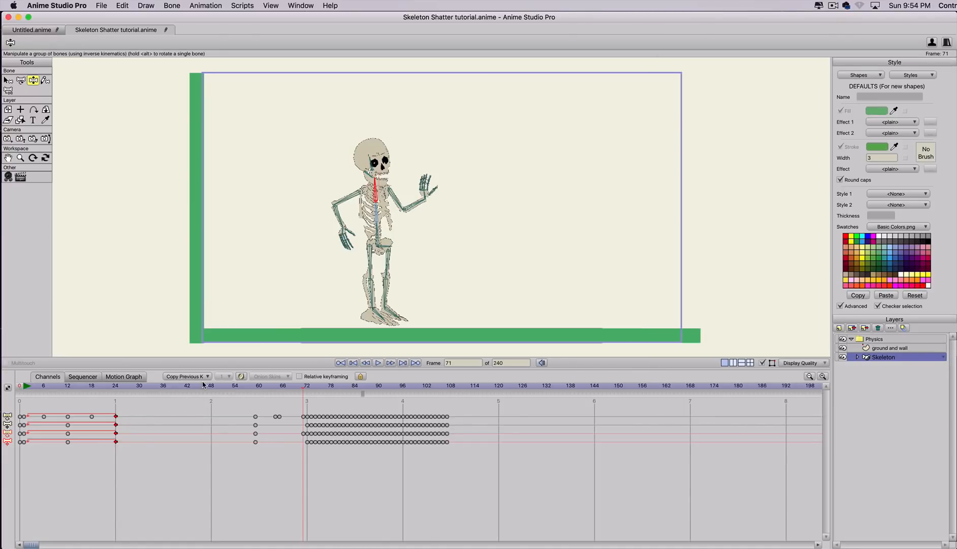
# Delete all the skeleton's bone keyframes from frame 71 onward, and return to frame 71.
pyautogui.moveTo(203, 384); pyautogui.dragTo(500, 481)
pyautogui.press('Delete')
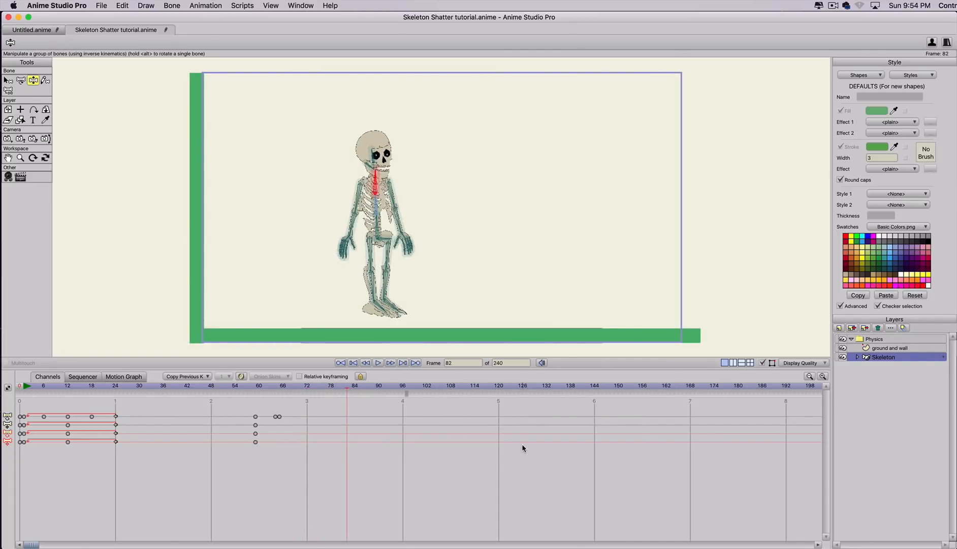
pyautogui.moveTo(272, 386); pyautogui.dragTo(305, 401)
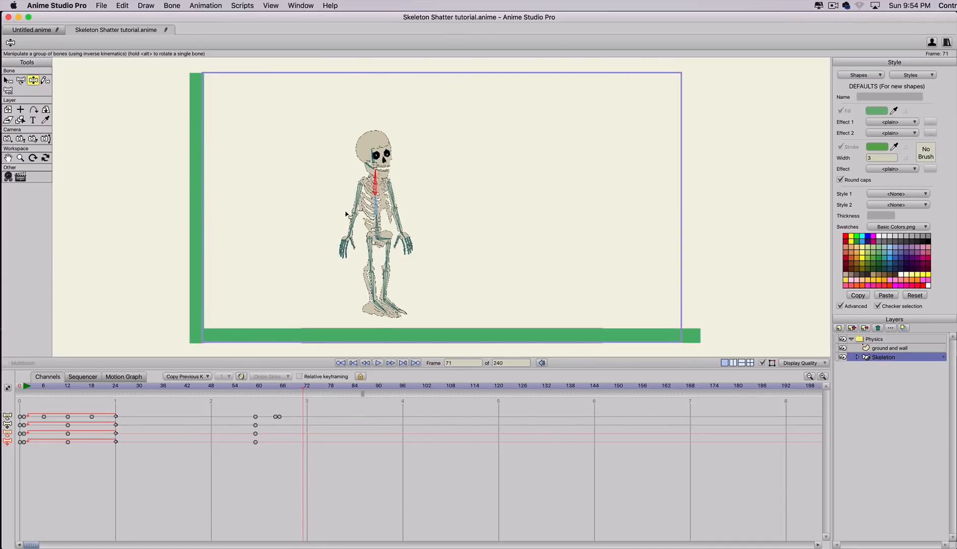
pyautogui.moveTo(347, 215); pyautogui.dragTo(430, 197)
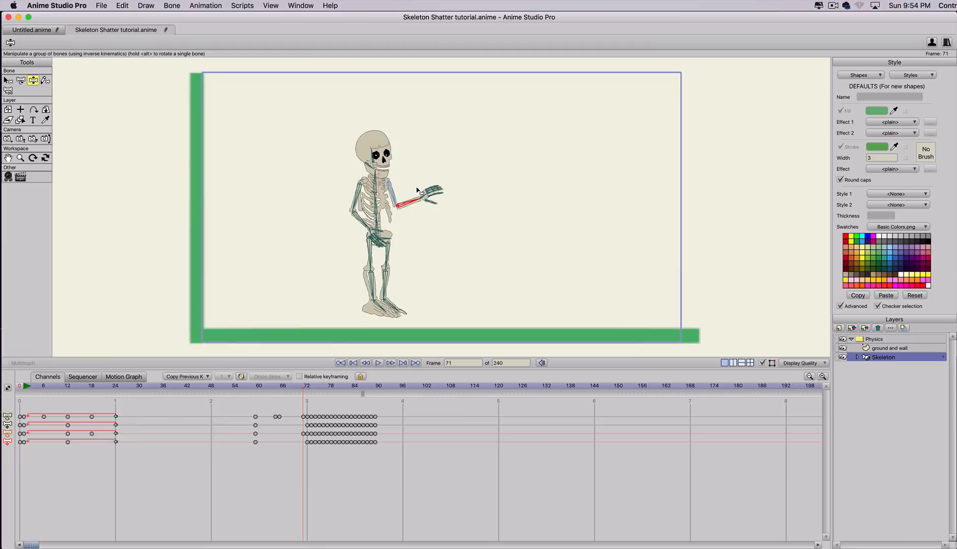
pyautogui.moveTo(302, 412); pyautogui.dragTo(405, 450)
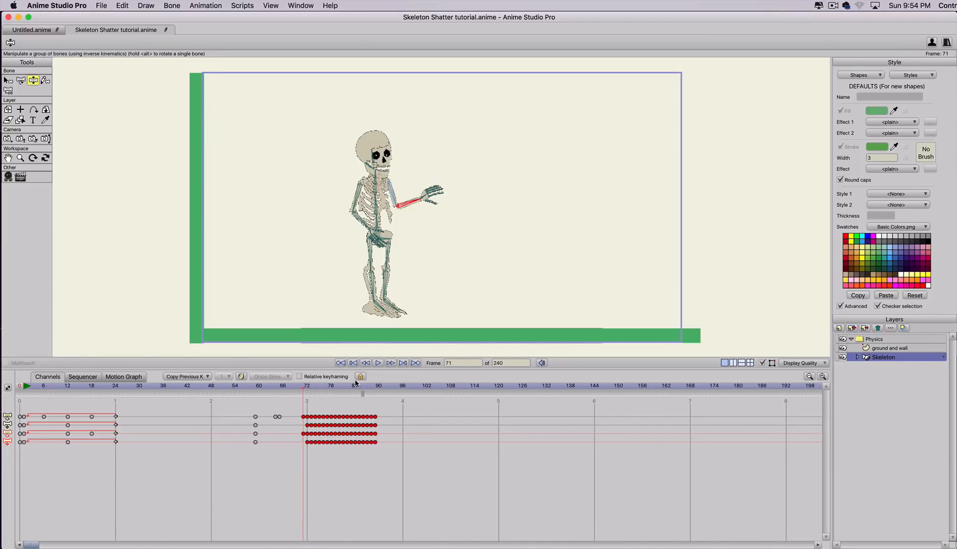
pyautogui.press('Delete')
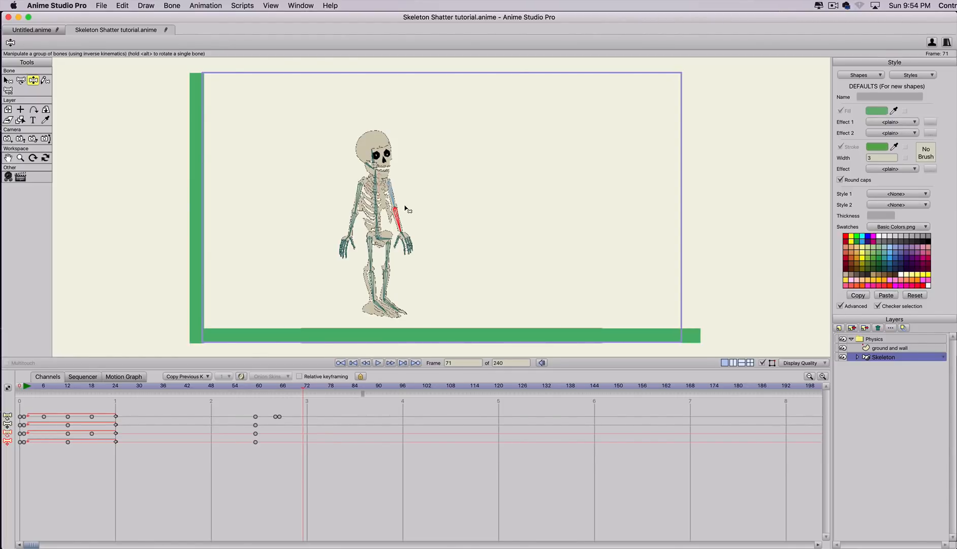
# Raise both of the skeleton's forearms forward at frame 71, and preview the motion up to frame 72.
pyautogui.moveTo(410, 205); pyautogui.dragTo(420, 185)
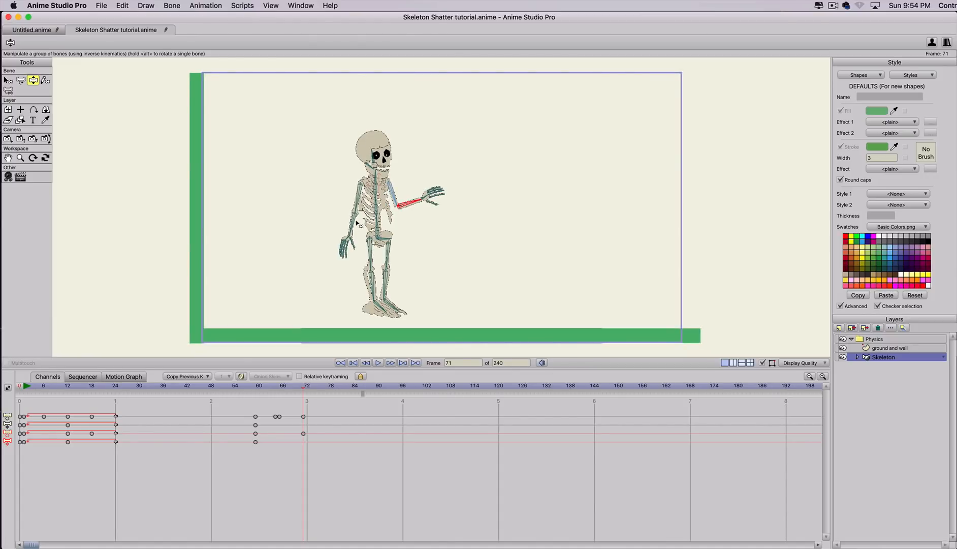
pyautogui.moveTo(355, 220); pyautogui.dragTo(388, 200)
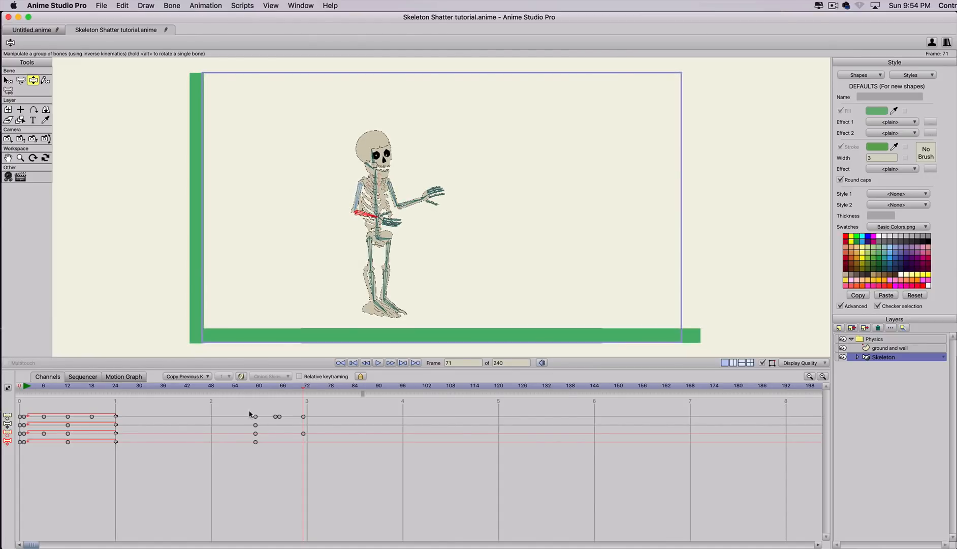
pyautogui.moveTo(45, 387); pyautogui.dragTo(307, 386)
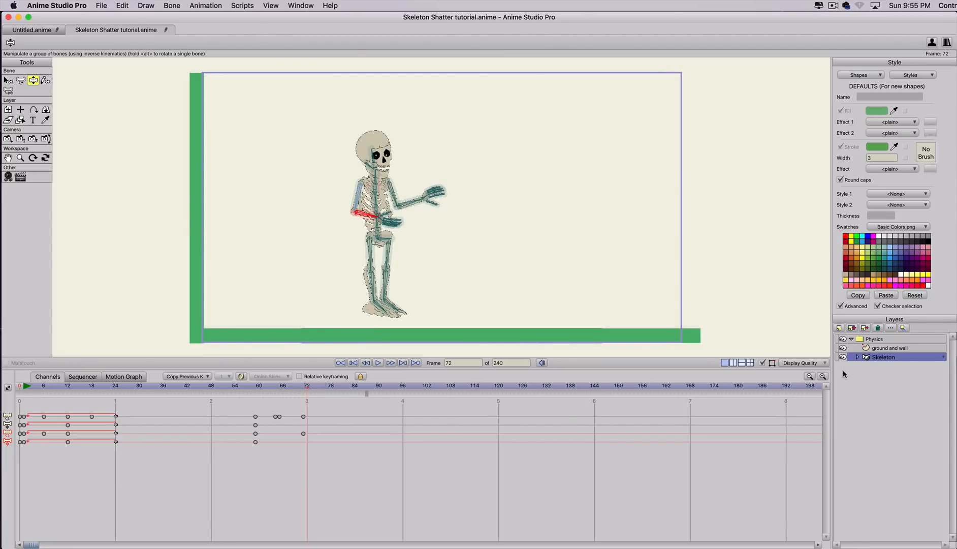
# At frame 0, add a vector layer named impact above the Skeleton layer.
pyautogui.click(839, 328)
pyautogui.click(18, 387)
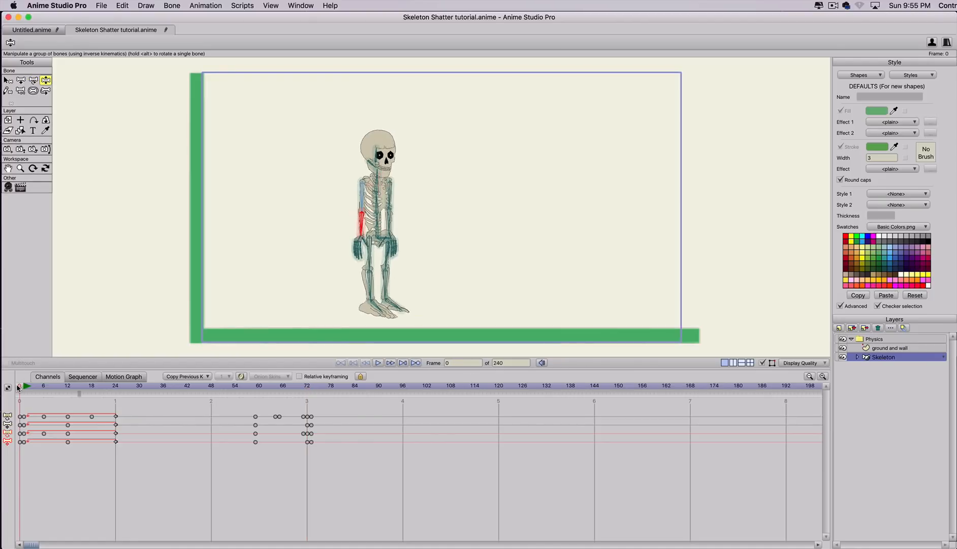
pyautogui.click(839, 329)
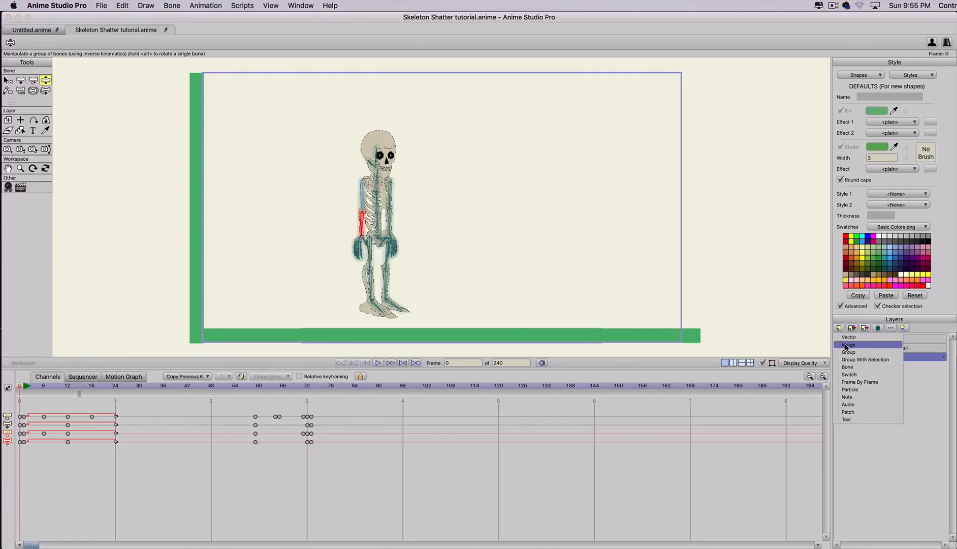
pyautogui.click(848, 337)
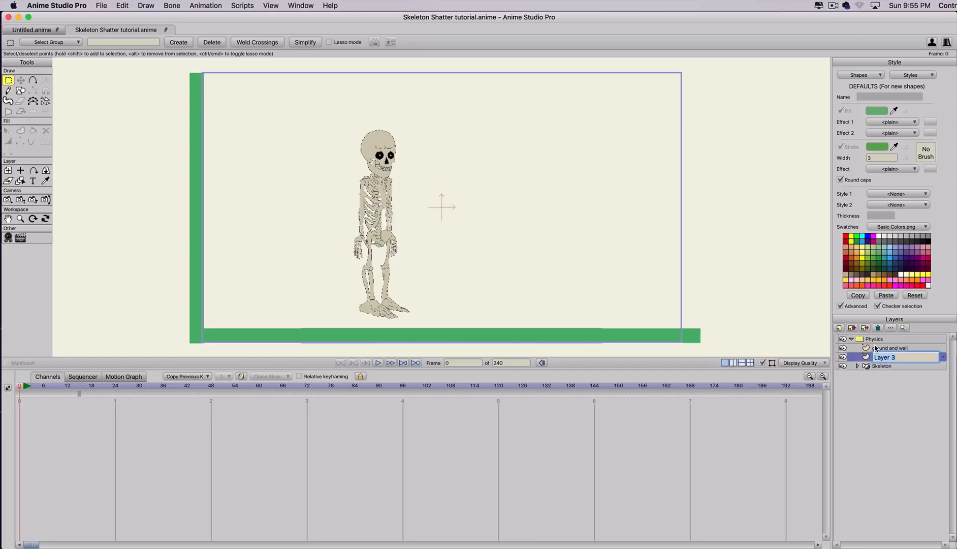
pyautogui.write('impact')
pyautogui.press('Return')
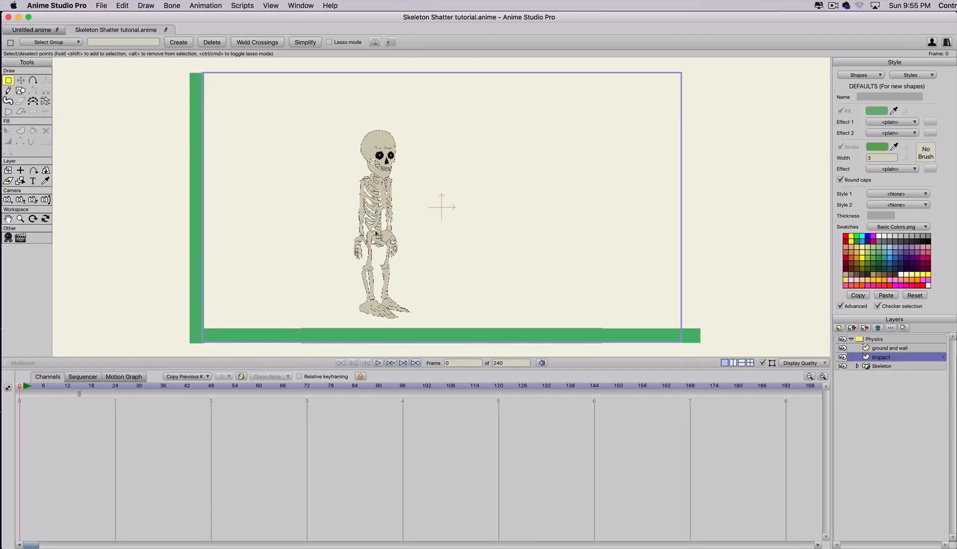
# Draw a filled circle in front of the skeleton on the impact layer, and preview the motion.
pyautogui.click(21, 90)
pyautogui.moveTo(556, 209); pyautogui.dragTo(620, 254)
pyautogui.press('super+z')
pyautogui.moveTo(529, 214); pyautogui.dragTo(587, 268)
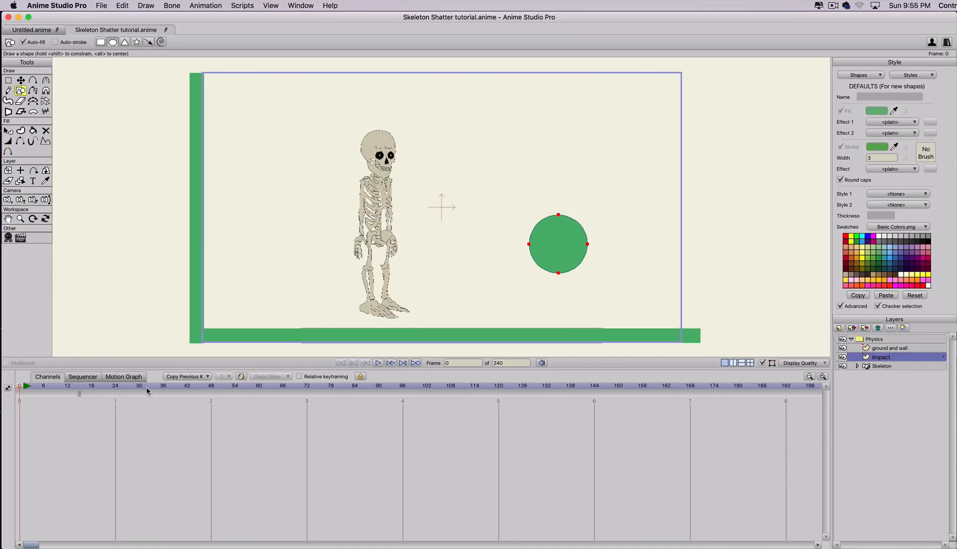
pyautogui.moveTo(158, 387); pyautogui.dragTo(227, 386)
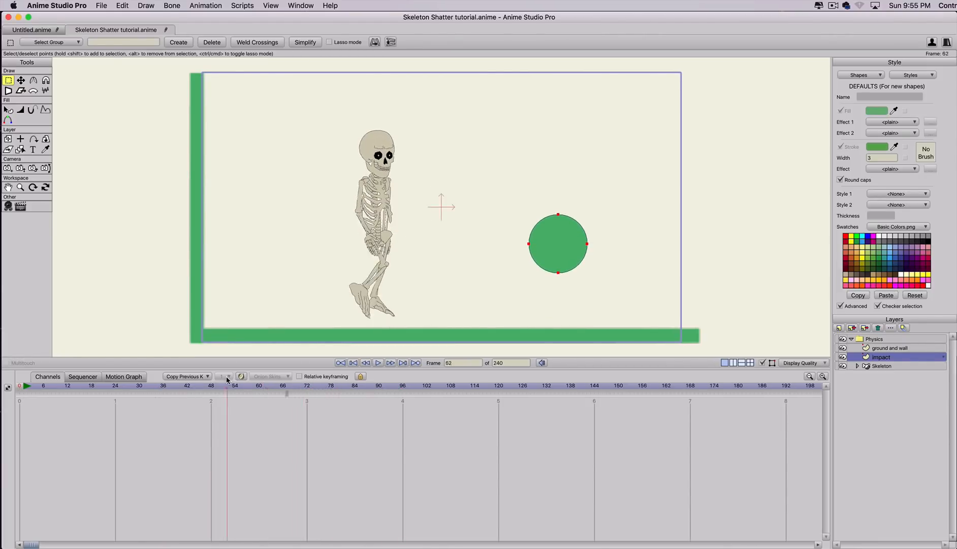
# Set the impact layer's origin to the circle's center at frame 0, and preview the motion up to frame 67.
pyautogui.click(19, 386)
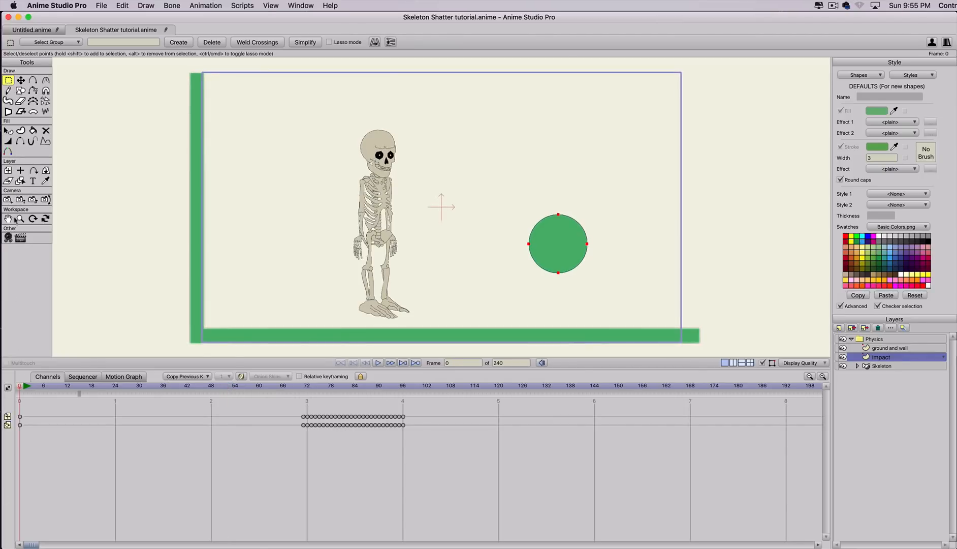
pyautogui.click(20, 170)
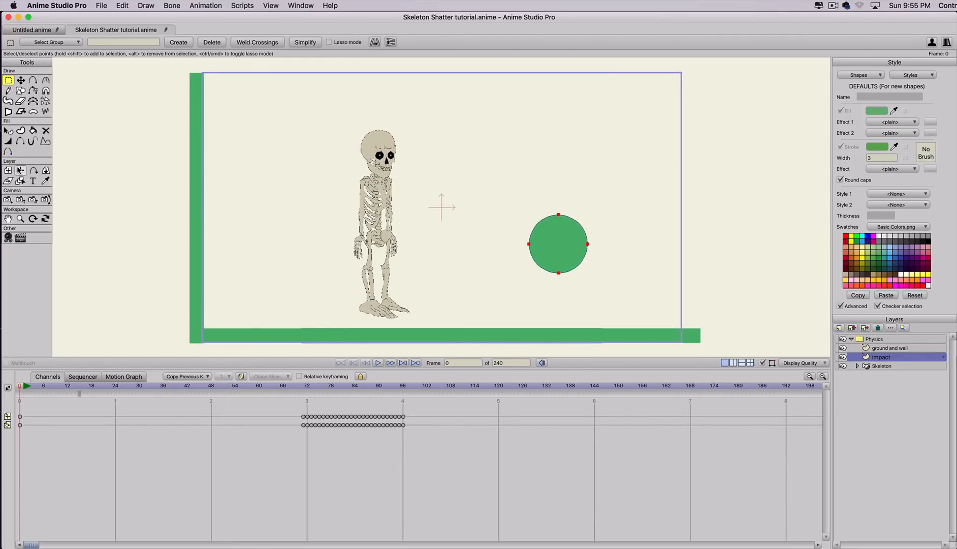
pyautogui.click(560, 245)
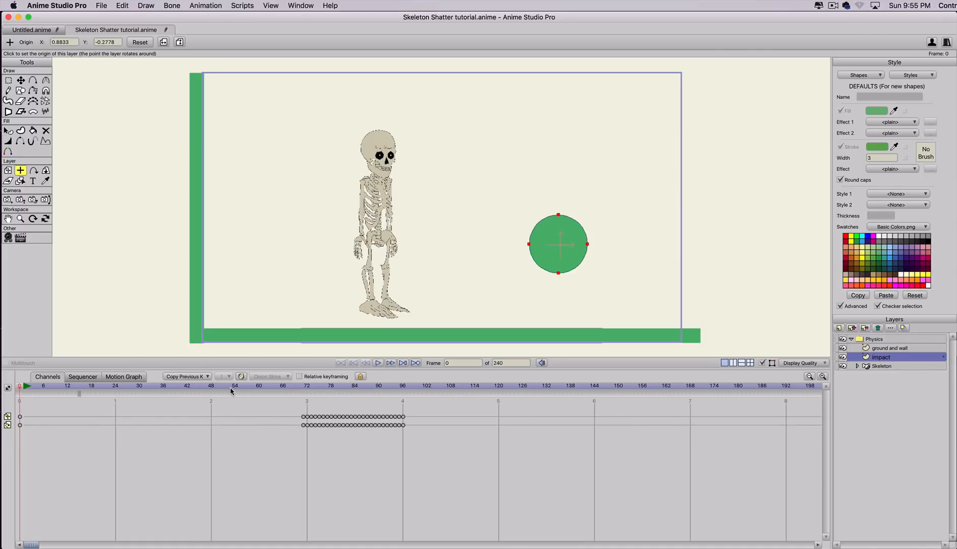
pyautogui.moveTo(232, 391); pyautogui.dragTo(298, 394)
pyautogui.click(286, 394)
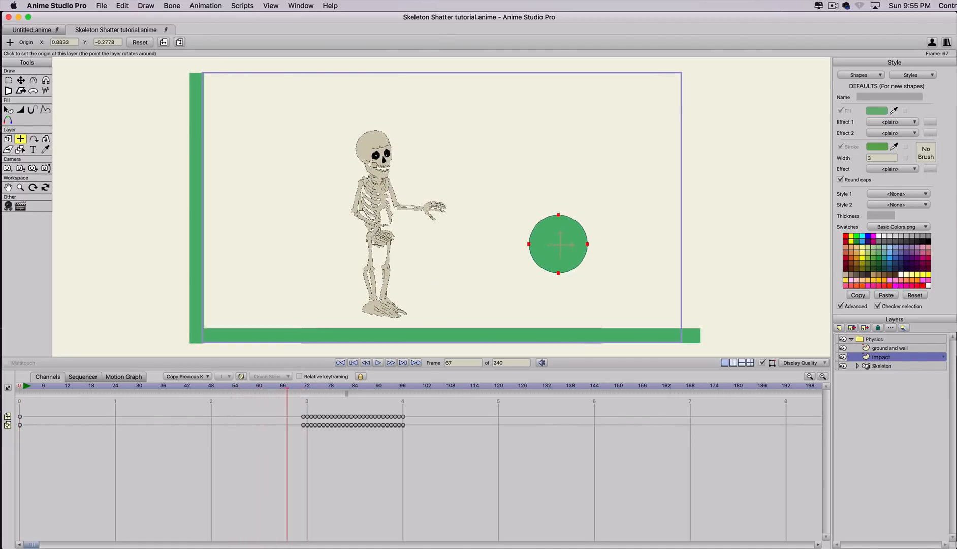
# Set the impact layer's physics initial direction to 180 and initial speed to 22, and preview the collision with the skeleton.
pyautogui.doubleClick(908, 358)
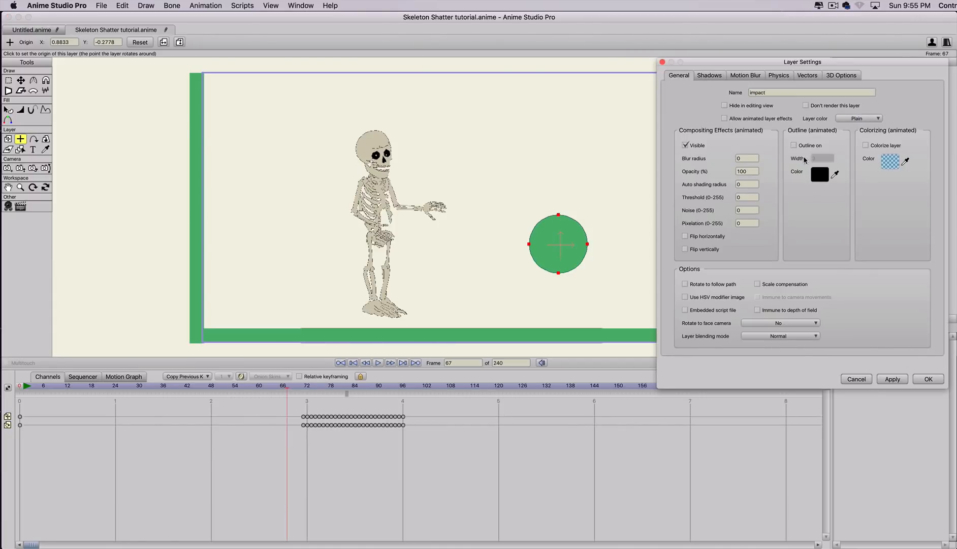
pyautogui.click(779, 75)
pyautogui.moveTo(771, 172); pyautogui.dragTo(766, 174)
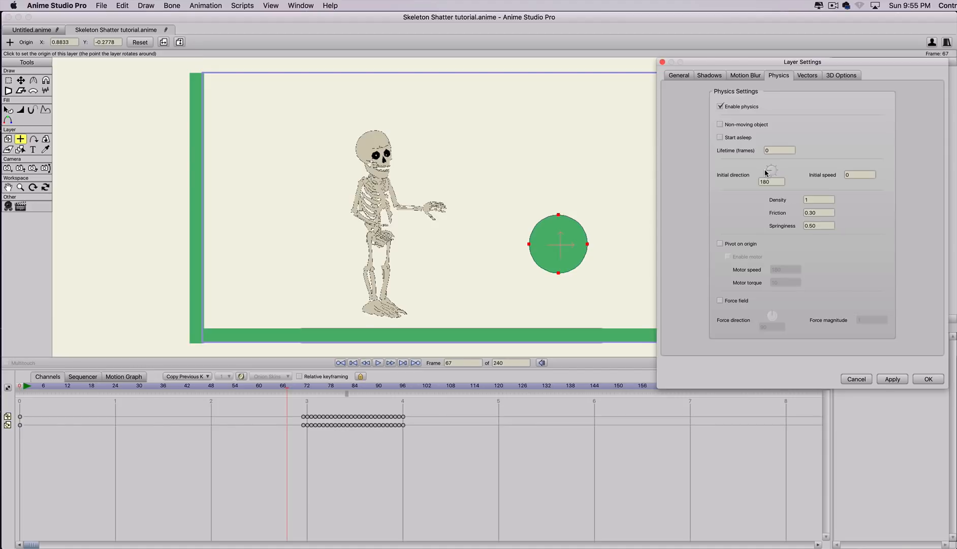
pyautogui.click(855, 175)
pyautogui.write('22')
pyautogui.click(891, 381)
pyautogui.click(928, 380)
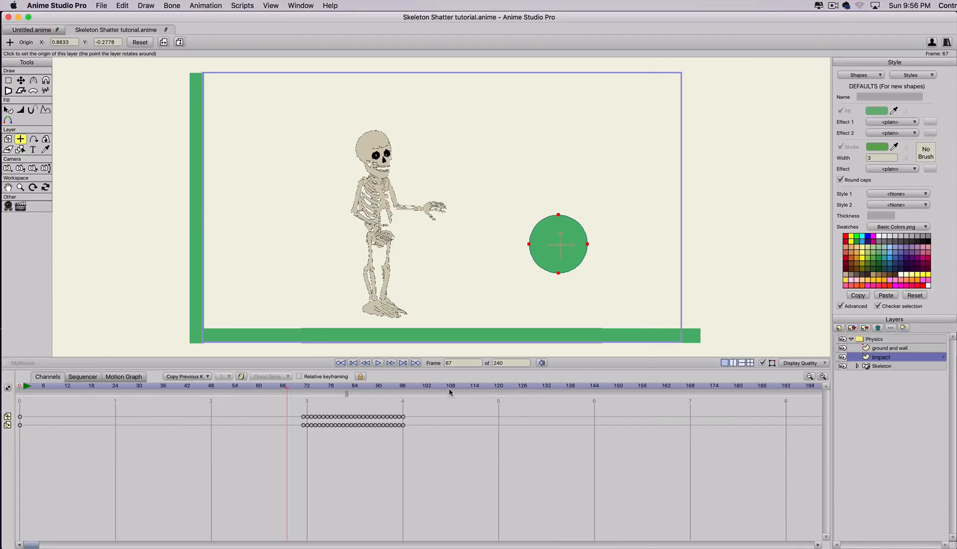
pyautogui.moveTo(288, 388); pyautogui.dragTo(252, 381)
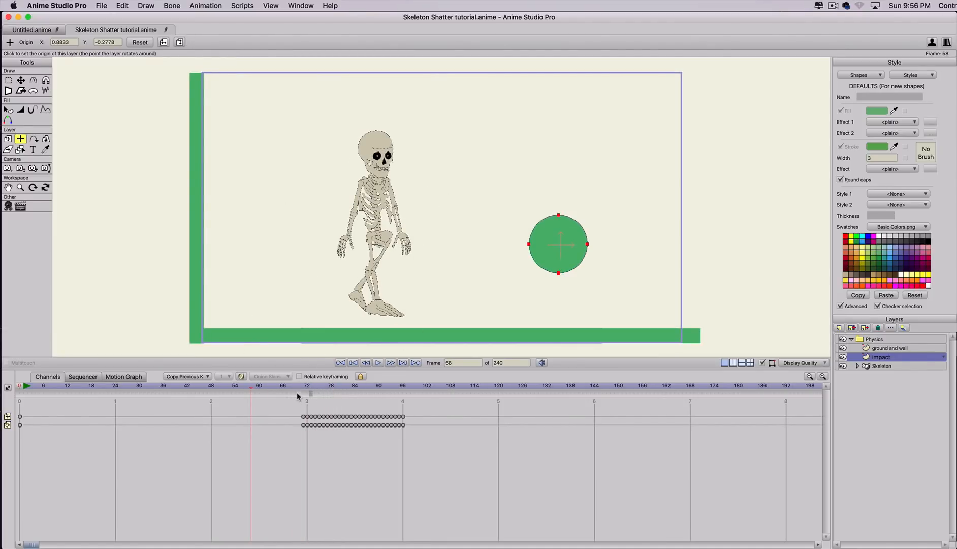
pyautogui.moveTo(296, 391); pyautogui.dragTo(560, 401)
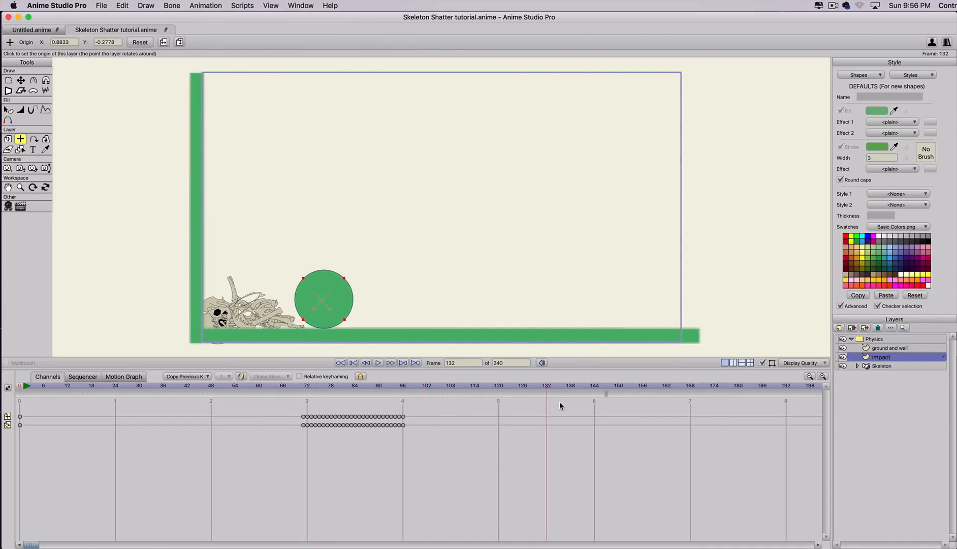
pyautogui.moveTo(462, 391); pyautogui.dragTo(282, 366)
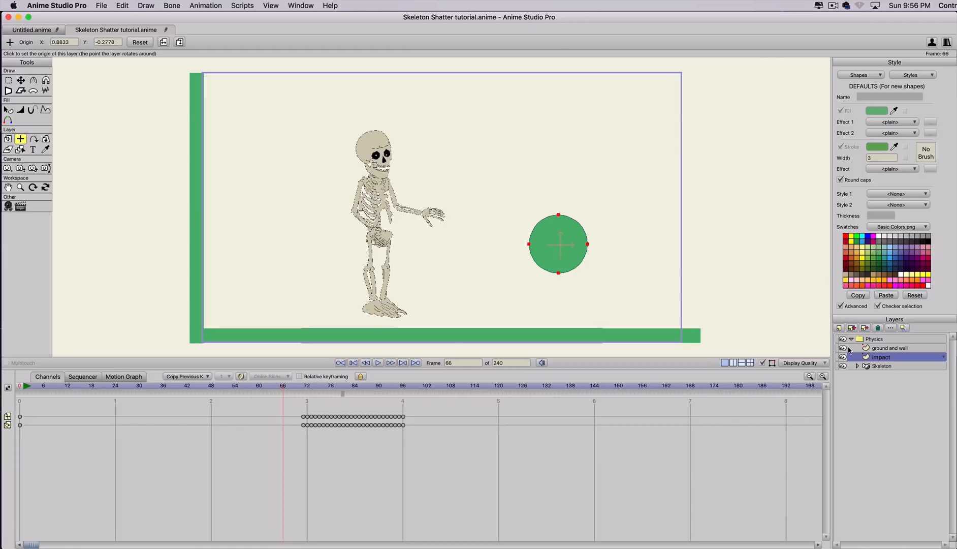
# Set the impact layer's physics density to 7, and replay the collision from around frame 66.
pyautogui.doubleClick(896, 358)
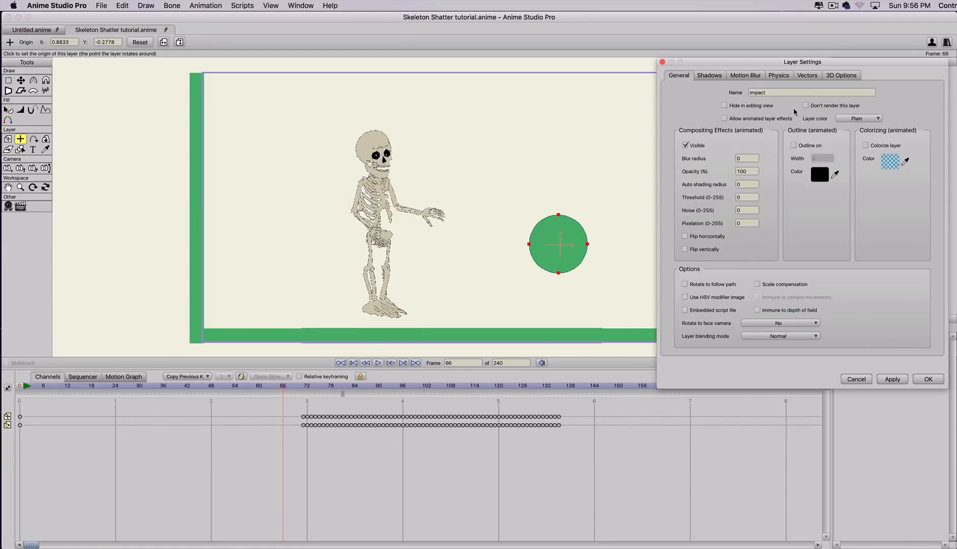
pyautogui.click(777, 77)
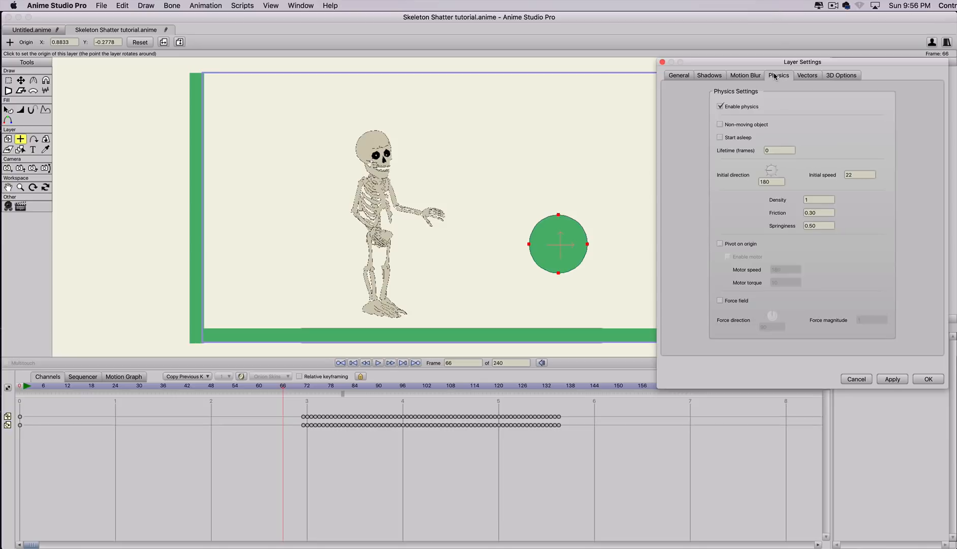
pyautogui.click(820, 200)
pyautogui.write('7')
pyautogui.click(891, 378)
pyautogui.click(927, 378)
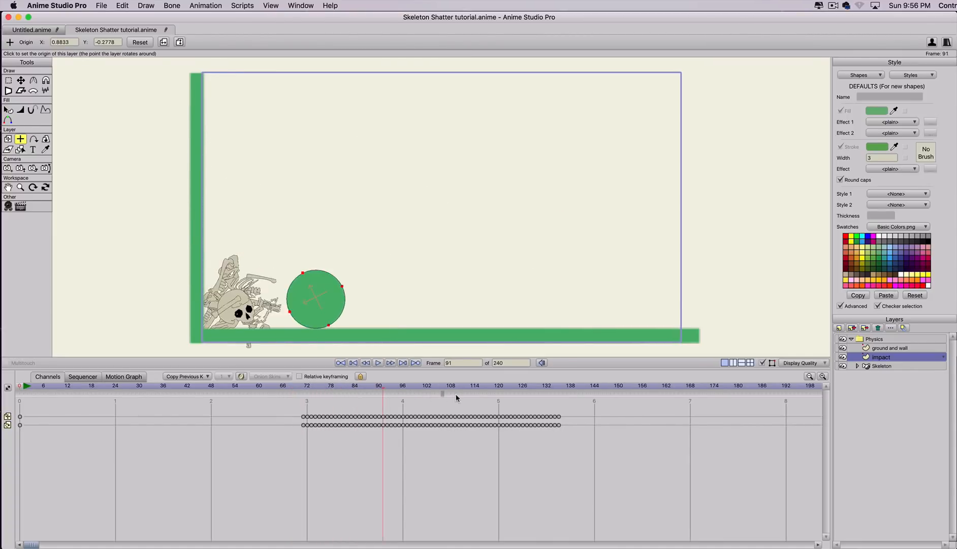
pyautogui.moveTo(457, 398); pyautogui.dragTo(283, 389)
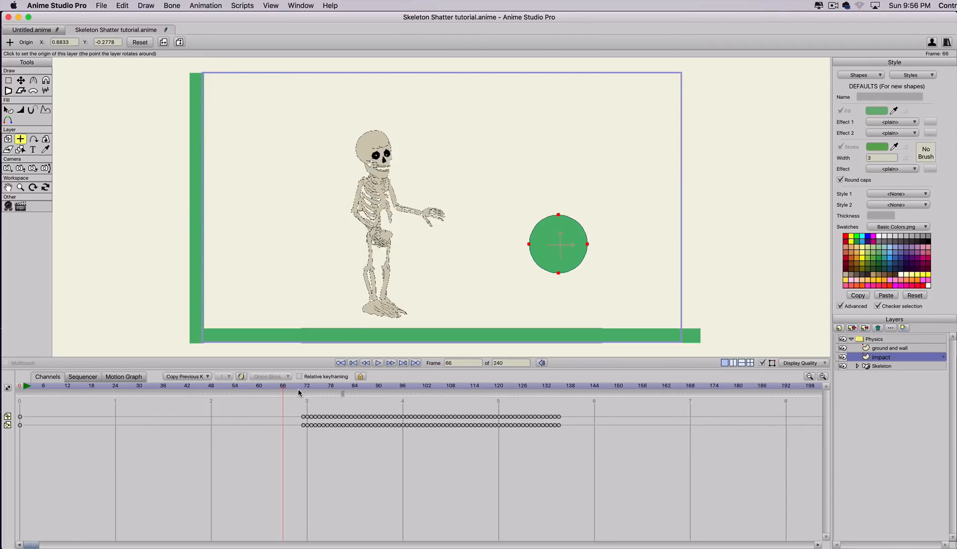
pyautogui.moveTo(296, 389); pyautogui.dragTo(462, 388)
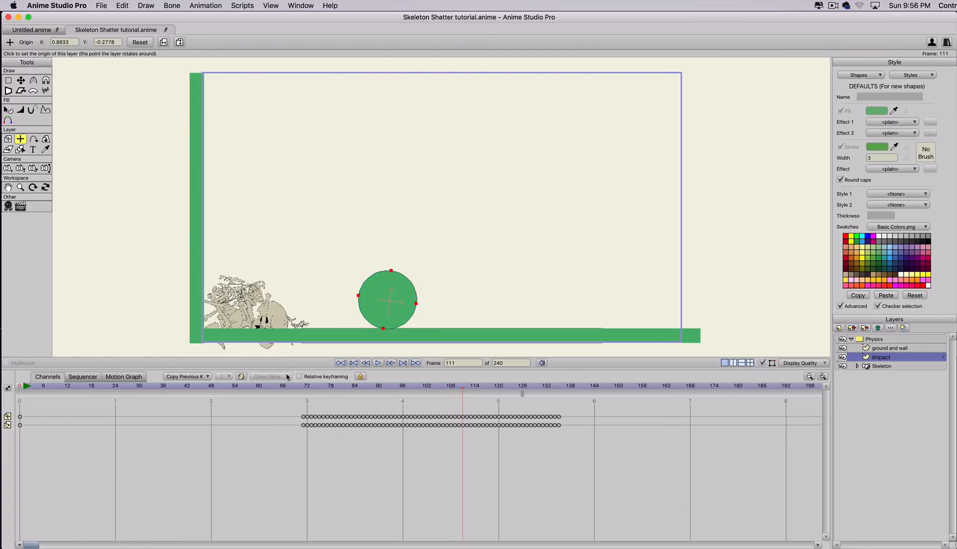
pyautogui.click(296, 389)
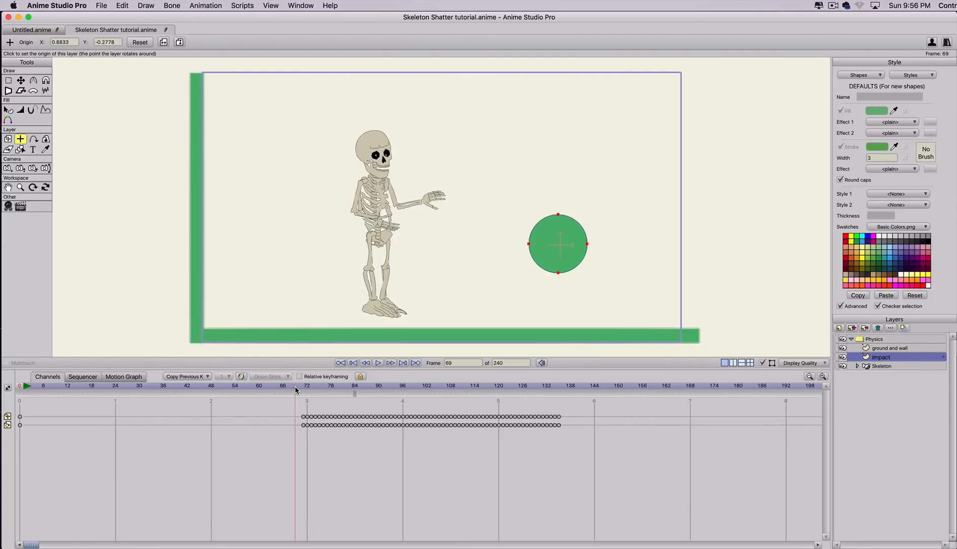
# Detach all of the Skeleton layer's bones from their parents at frame 71 with Reparent Bone, and check the earlier walk.
pyautogui.click(870, 367)
pyautogui.moveTo(289, 392); pyautogui.dragTo(304, 385)
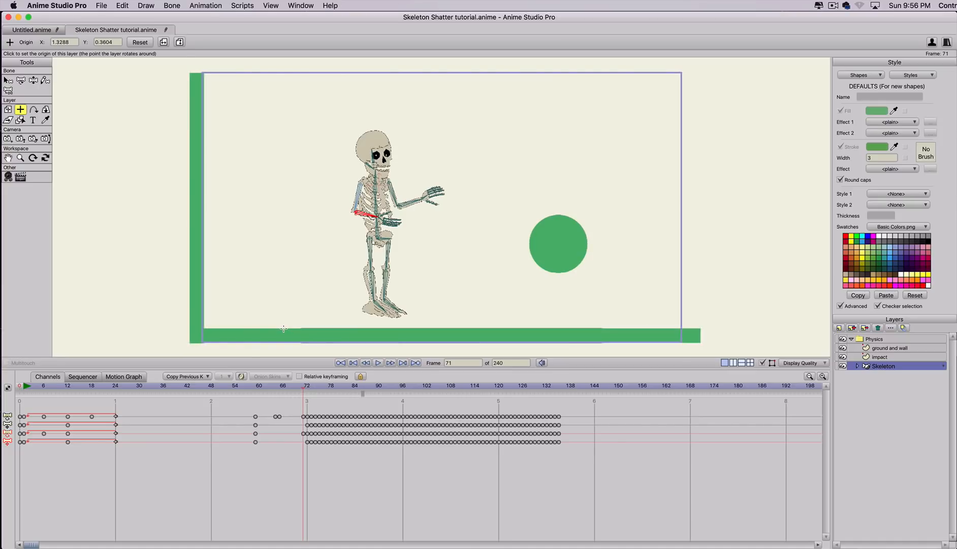
pyautogui.press('super+a')
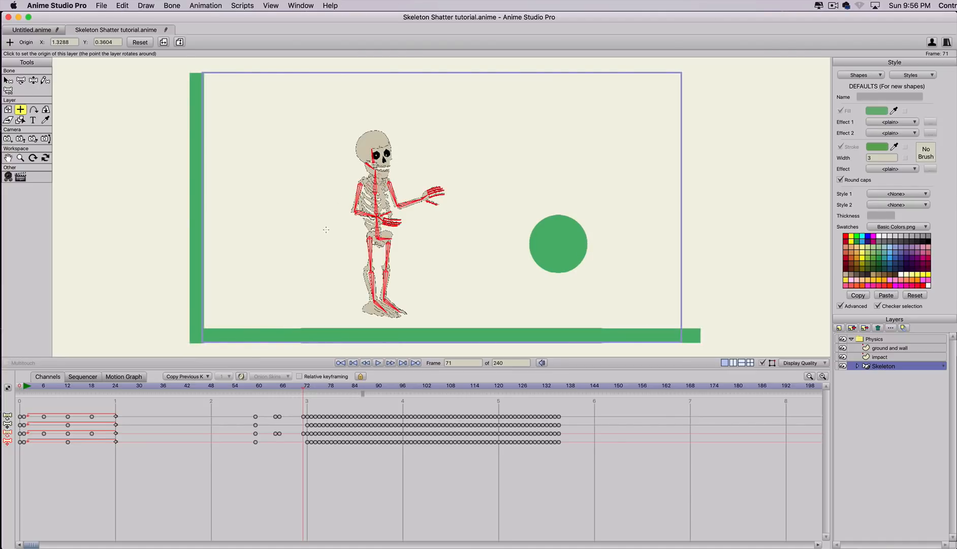
pyautogui.click(8, 91)
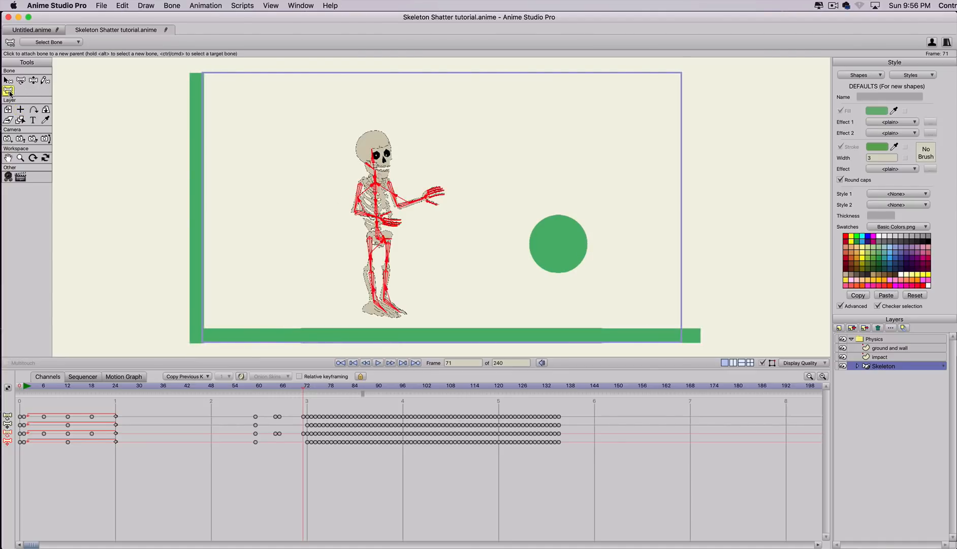
pyautogui.scroll(5, 438, 215)
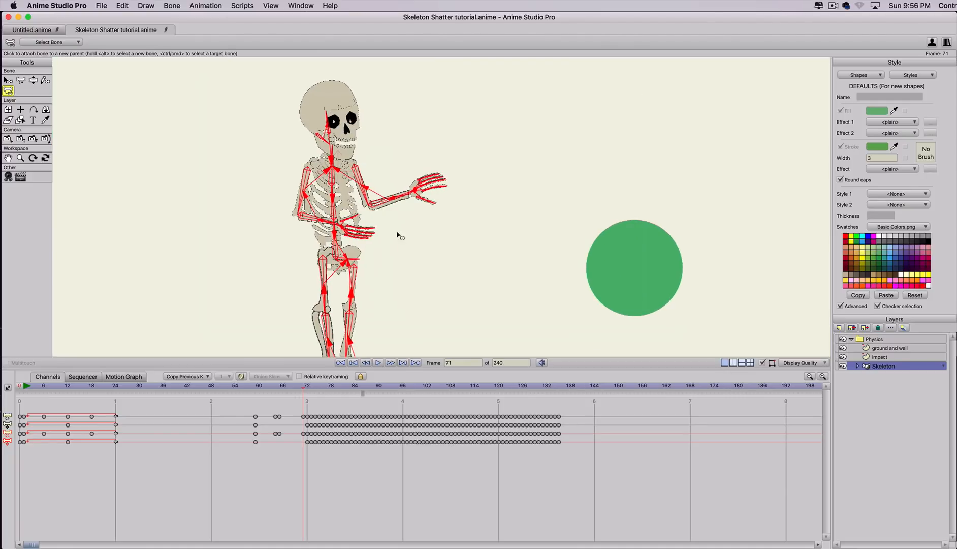
pyautogui.scroll(-2, 306, 282)
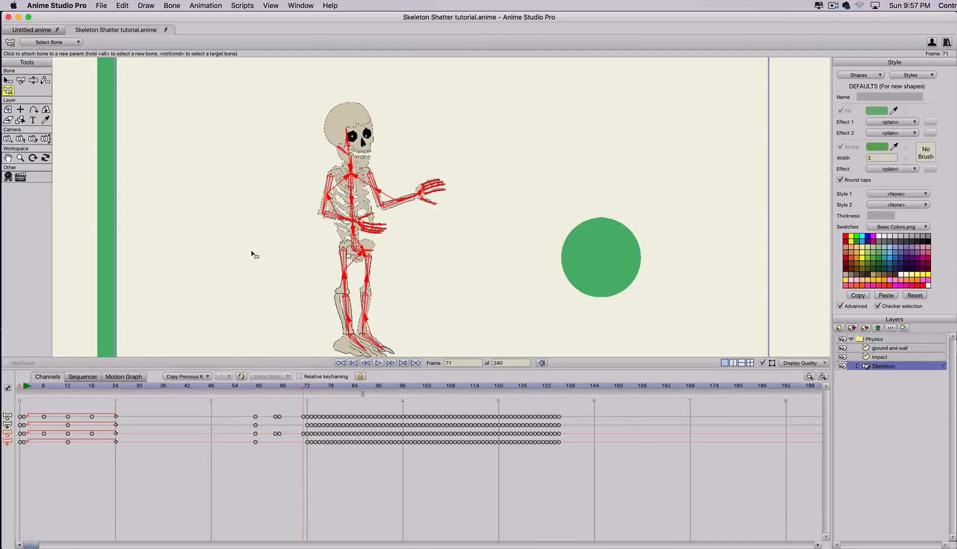
pyautogui.press('super+a')
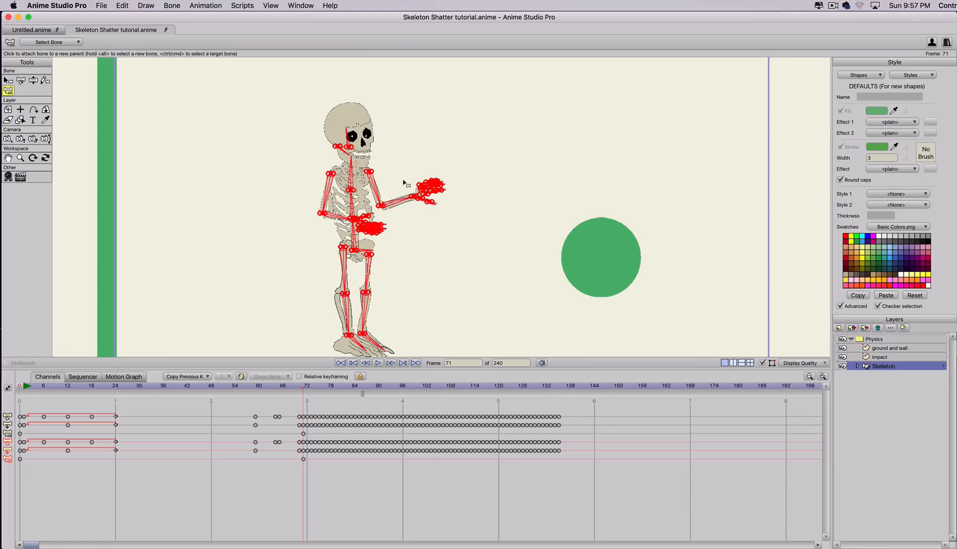
pyautogui.scroll(-3, 286, 267)
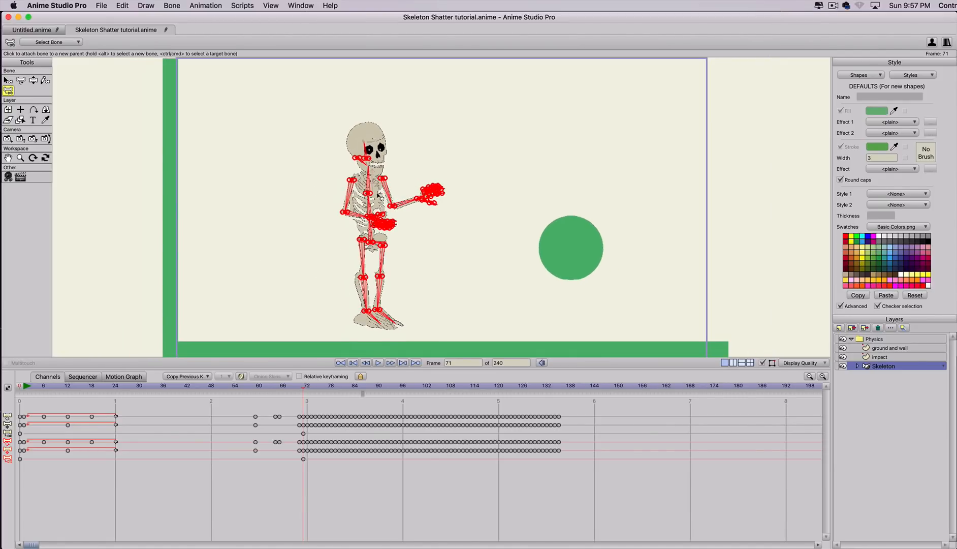
pyautogui.scroll(-1, 358, 284)
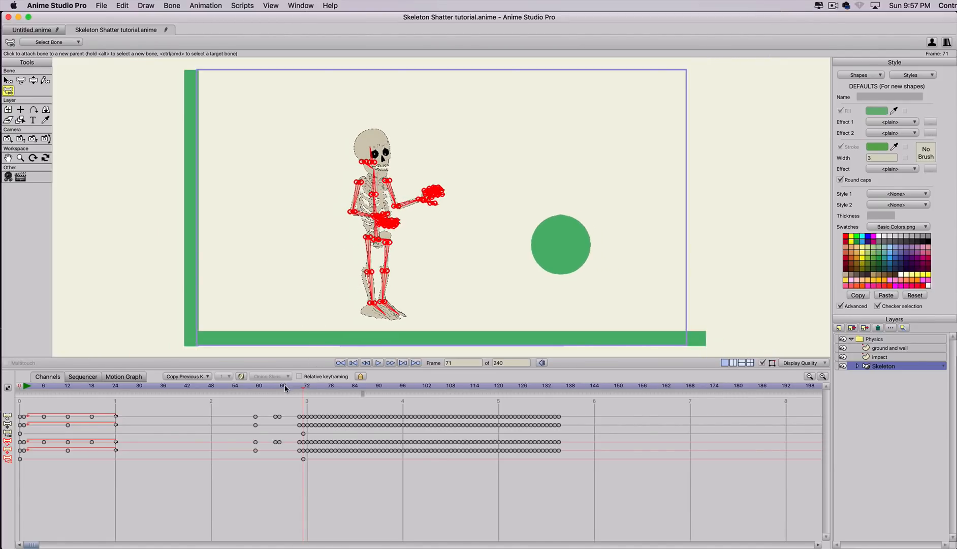
pyautogui.moveTo(285, 388); pyautogui.dragTo(145, 402)
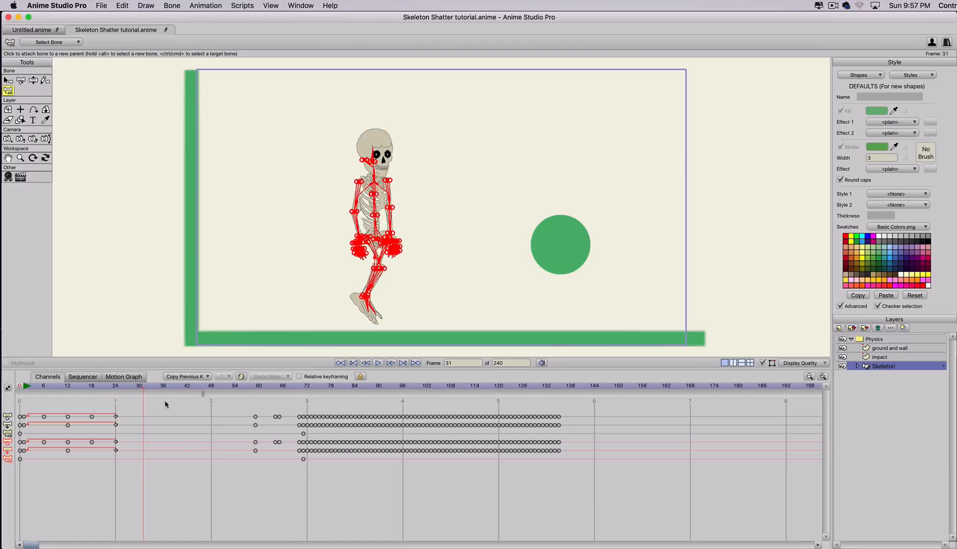
# Delete the skeleton's baked physics keyframes after the collision starts, and preview the motion through frame 111.
pyautogui.moveTo(572, 461); pyautogui.dragTo(309, 391)
pyautogui.press('Delete')
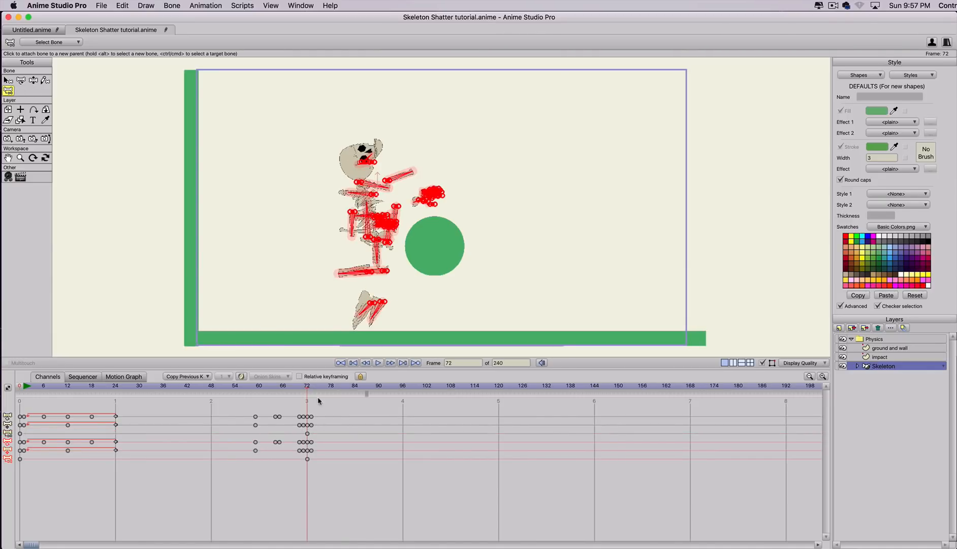
pyautogui.moveTo(302, 386); pyautogui.dragTo(457, 395)
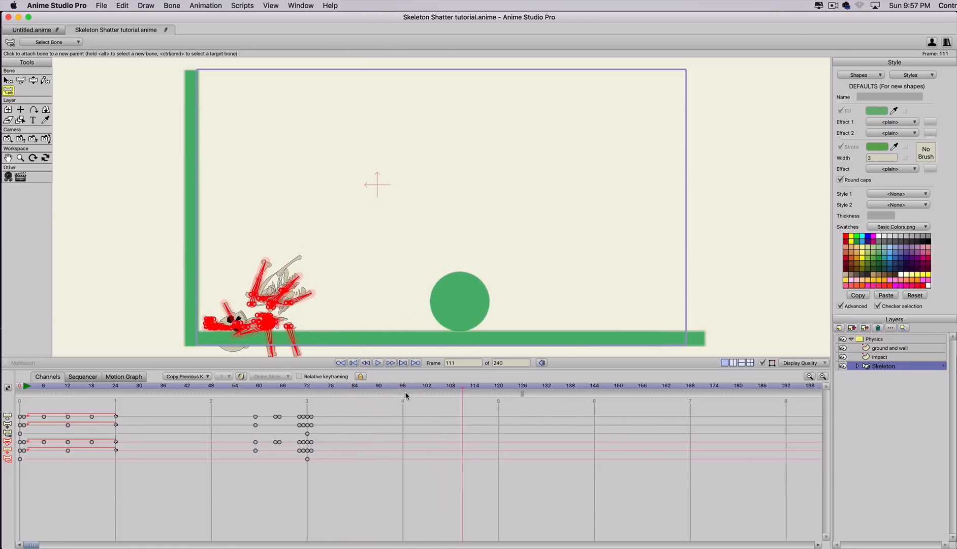
# Detach all of the skeleton's bones from their parents at frame 70, and preview the collision through frame 74.
pyautogui.moveTo(294, 392)
pyautogui.mouseDown()
pyautogui.moveTo(406, 402)
pyautogui.moveTo(299, 388)
pyautogui.mouseUp()
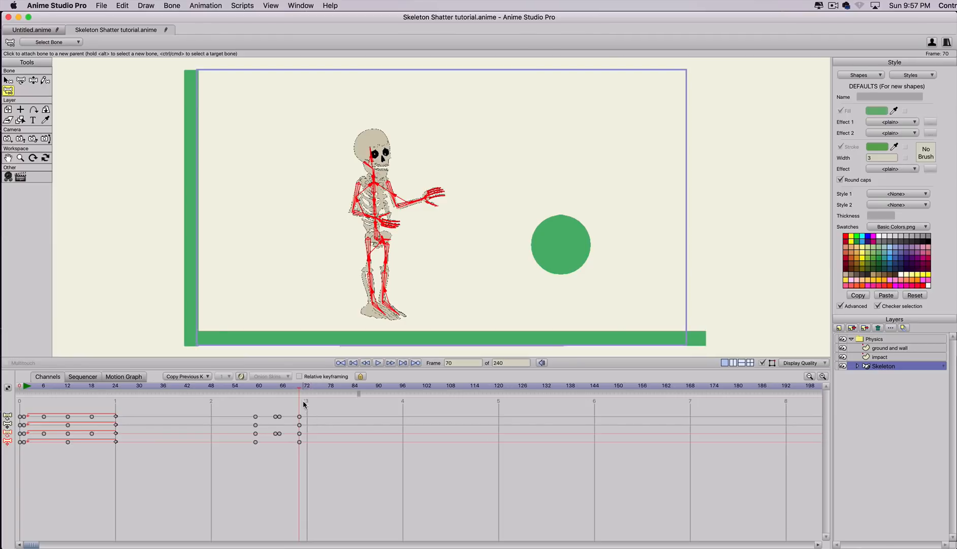
pyautogui.press('super+a')
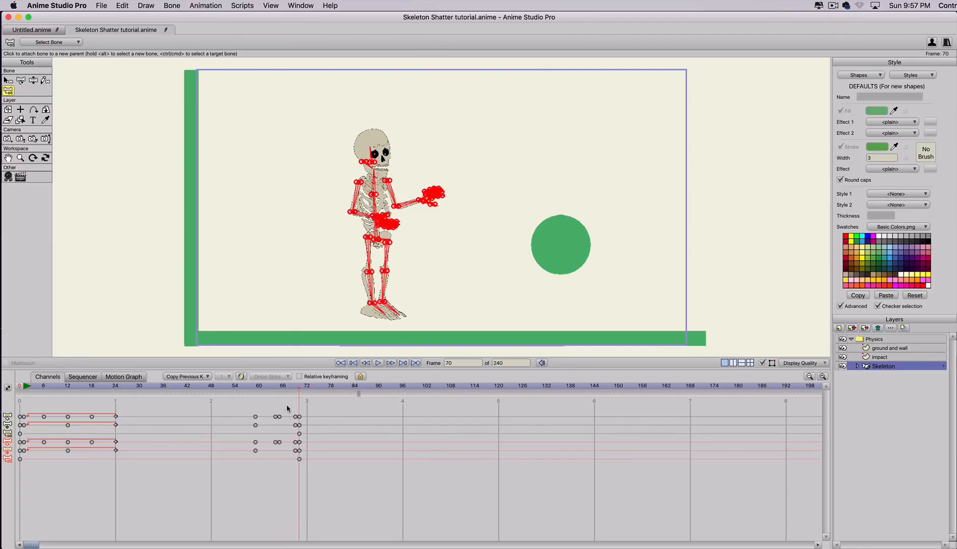
pyautogui.moveTo(298, 388)
pyautogui.mouseDown()
pyautogui.moveTo(349, 391)
pyautogui.moveTo(307, 391)
pyautogui.mouseUp()
pyautogui.click(285, 392)
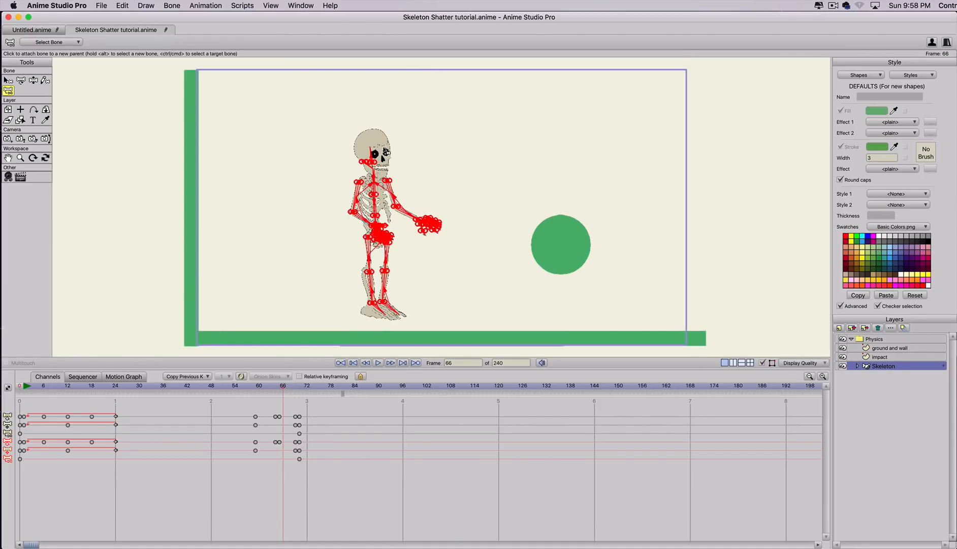
pyautogui.moveTo(288, 386); pyautogui.dragTo(312, 394)
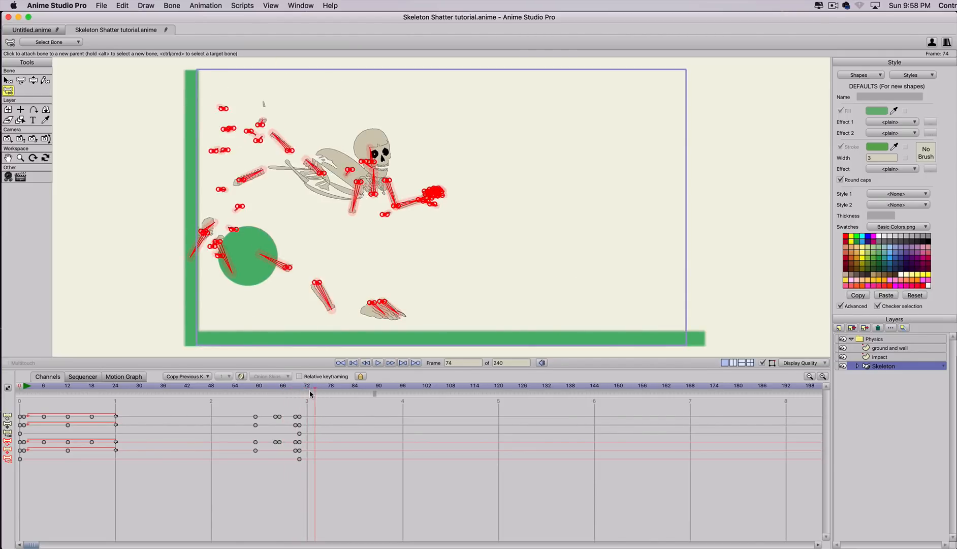
# Stretch the impact layer's circle at frame 0 into a skeleton-high capsule and place it close in front of the skeleton.
pyautogui.moveTo(314, 394); pyautogui.dragTo(2, 385)
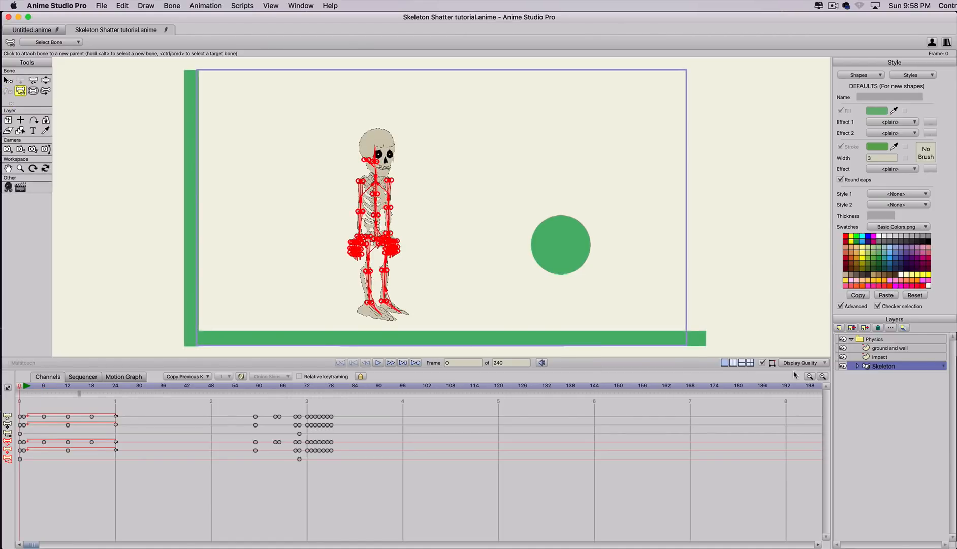
pyautogui.click(871, 357)
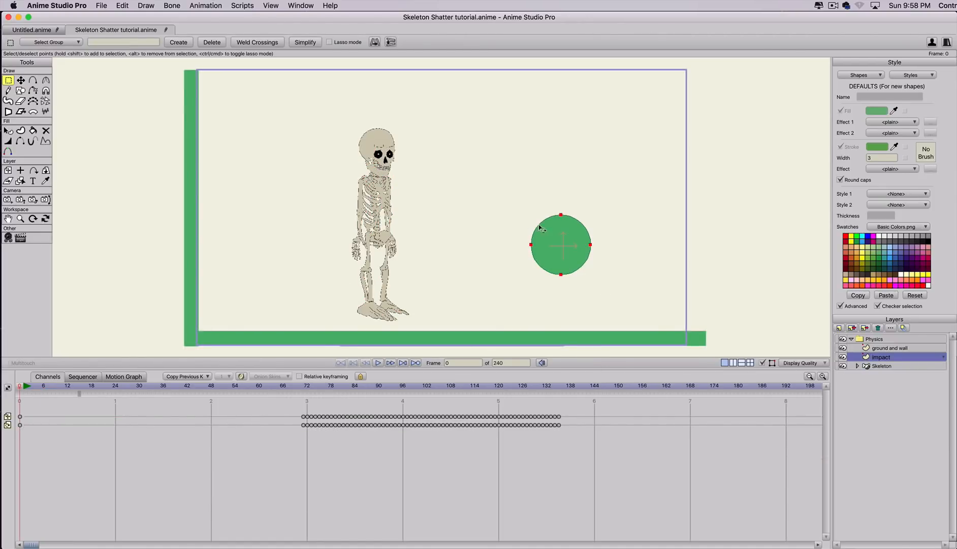
pyautogui.press('t')
pyautogui.moveTo(561, 208); pyautogui.dragTo(561, 72)
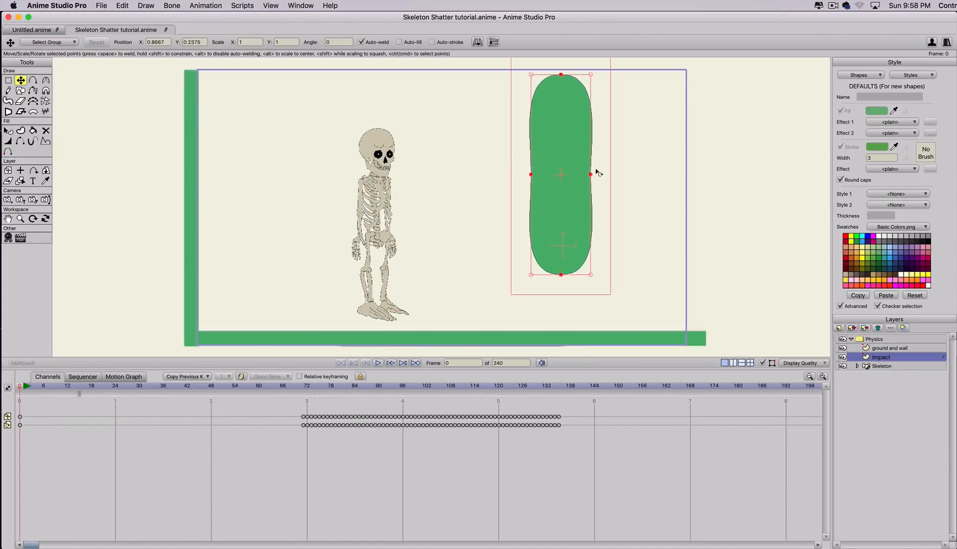
pyautogui.moveTo(581, 192); pyautogui.dragTo(478, 234)
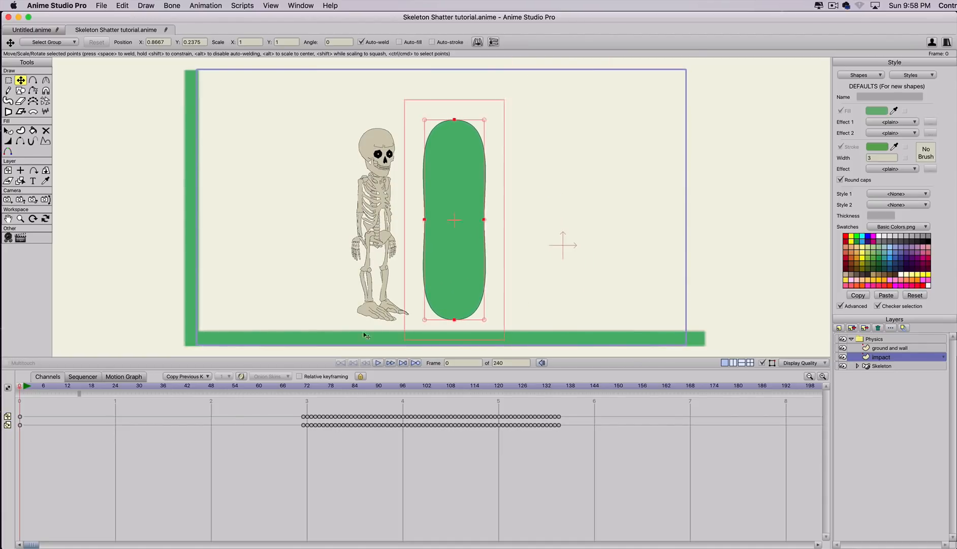
pyautogui.moveTo(295, 390); pyautogui.dragTo(169, 375)
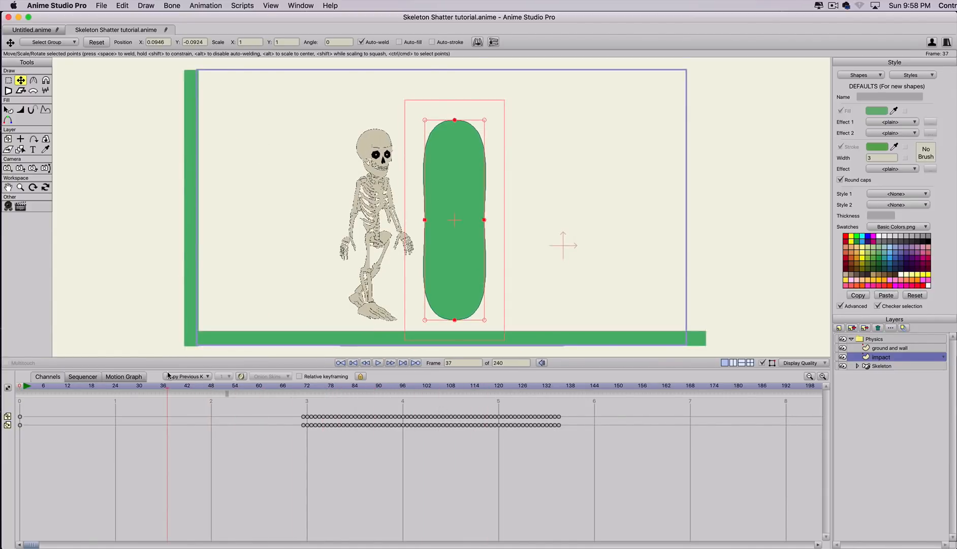
# Set the impact shape's fill alpha to 0 at frame 1, and preview the shatter through frame 88.
pyautogui.click(25, 388)
pyautogui.press('q')
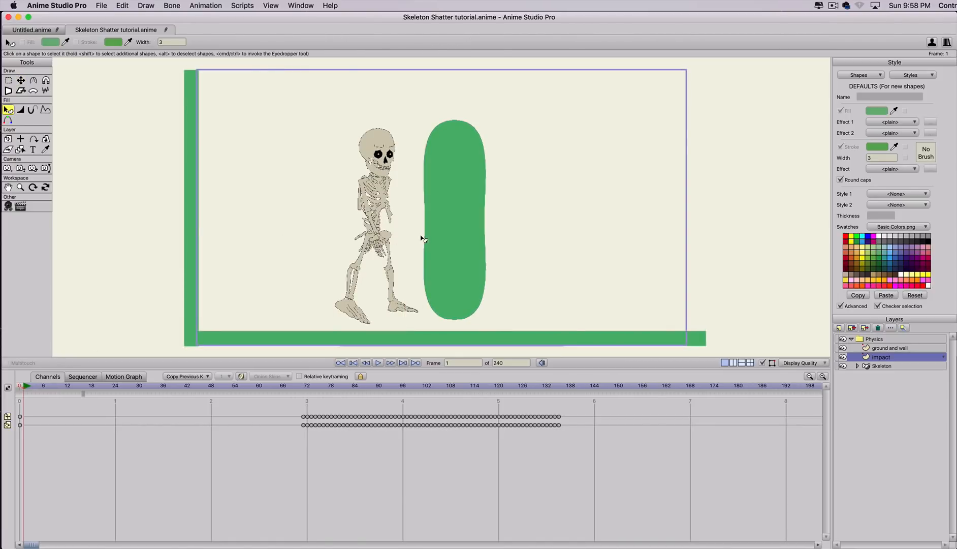
pyautogui.click(442, 238)
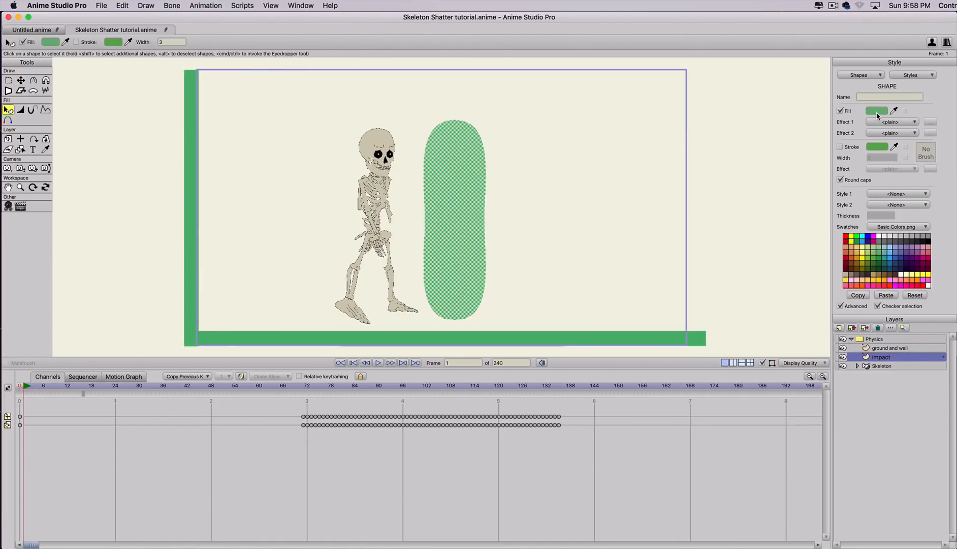
pyautogui.click(877, 114)
pyautogui.moveTo(842, 253); pyautogui.dragTo(846, 420)
pyautogui.click(885, 338)
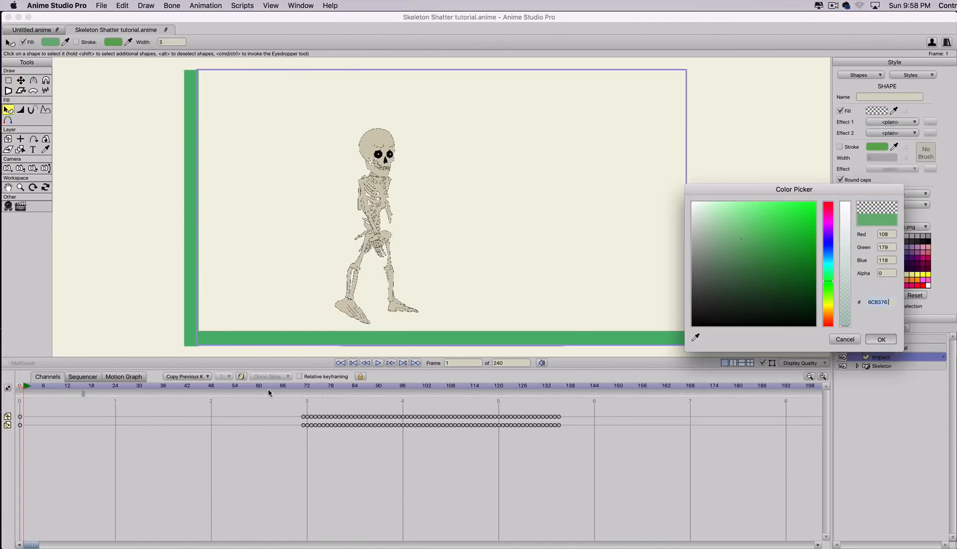
pyautogui.moveTo(263, 390); pyautogui.dragTo(372, 394)
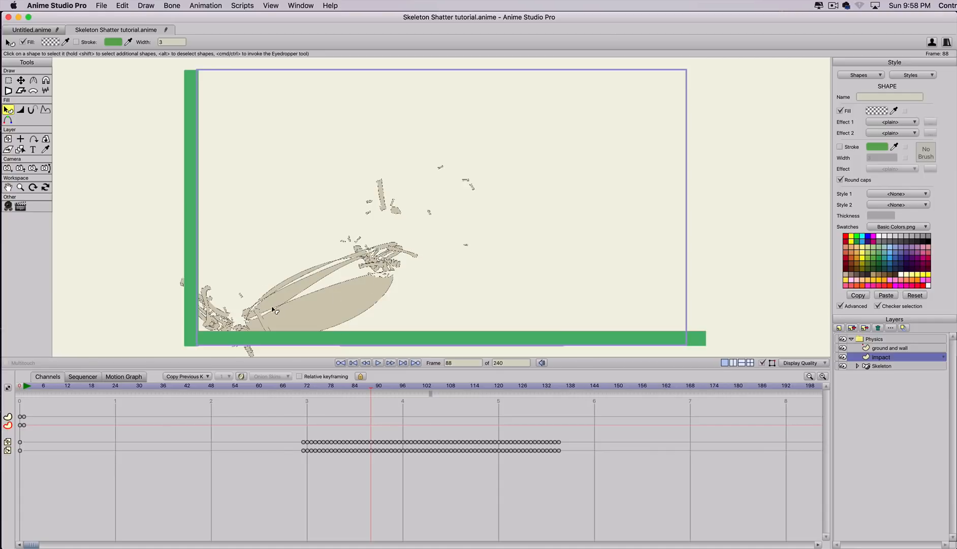
# Set the impact shape's fill alpha to 255 at frame 0.
pyautogui.click(28, 389)
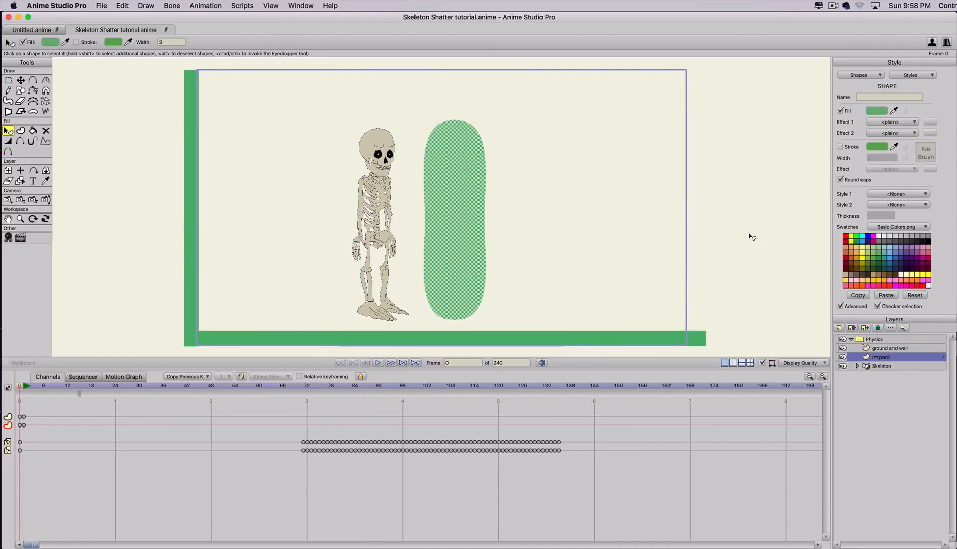
pyautogui.click(877, 111)
pyautogui.moveTo(844, 231); pyautogui.dragTo(852, 184)
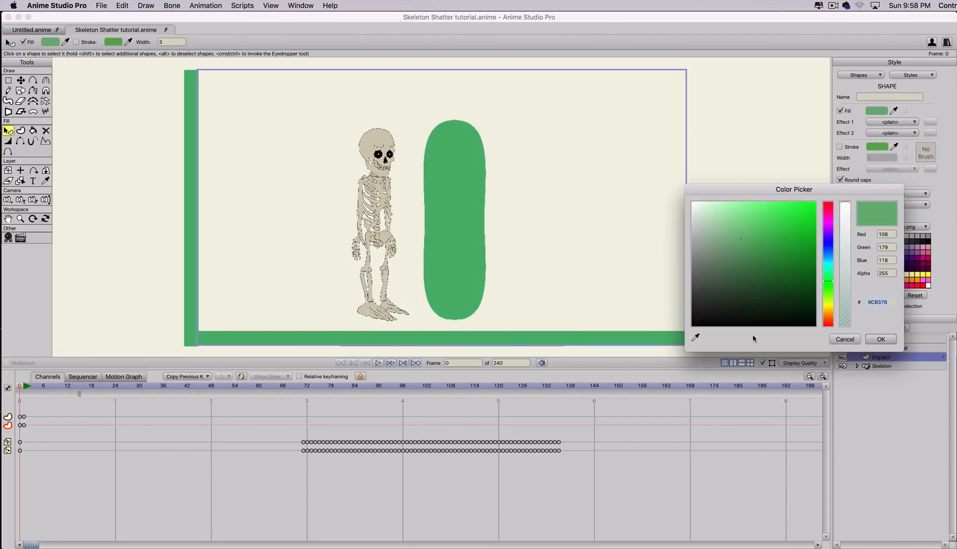
pyautogui.click(881, 338)
# Examine how the skeleton's bones scatter after the impact by replaying frames 66 to 85.
pyautogui.click(300, 389)
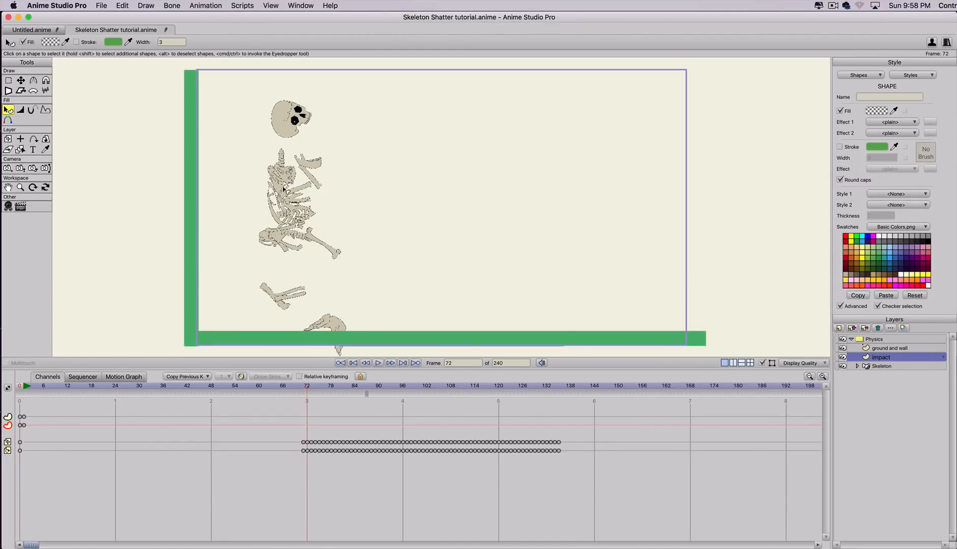
pyautogui.moveTo(303, 386); pyautogui.dragTo(359, 386)
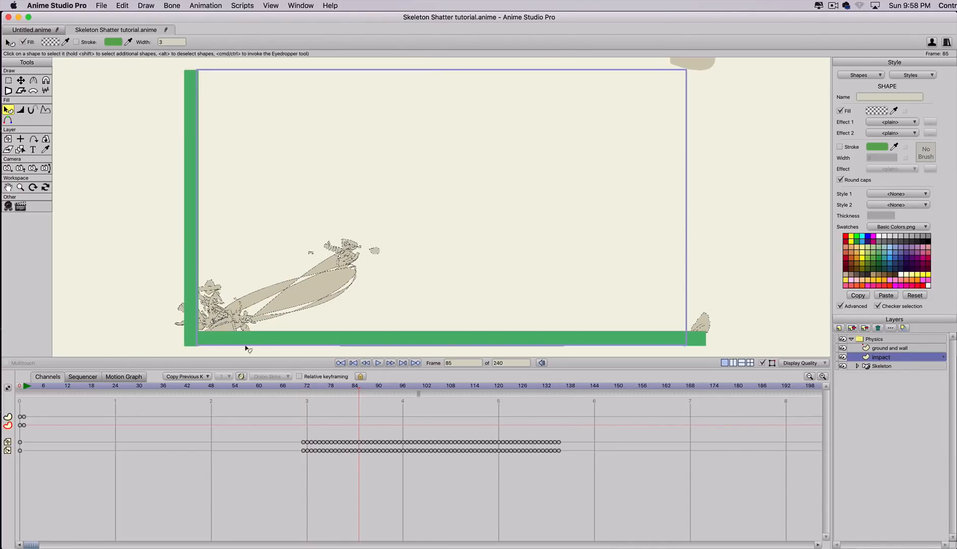
pyautogui.scroll(-3, 348, 322)
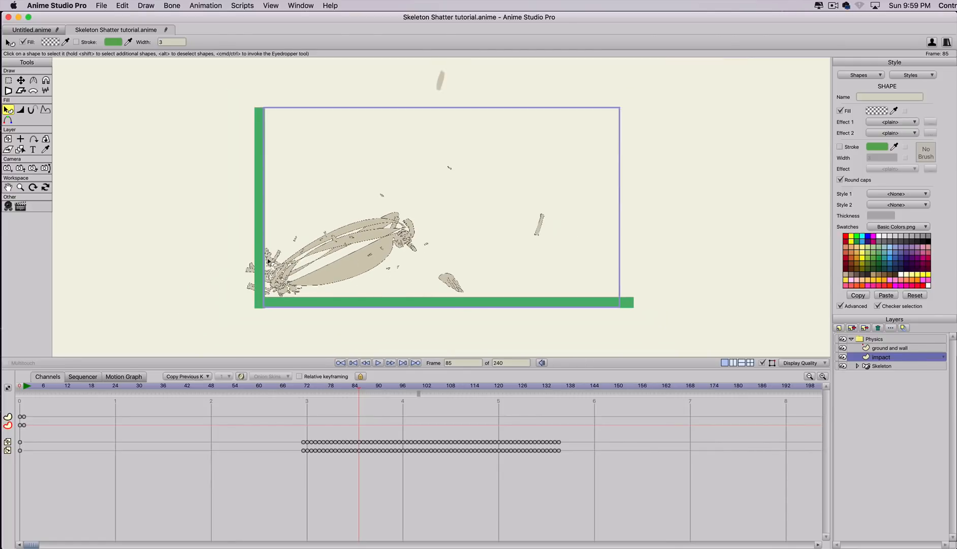
pyautogui.moveTo(293, 393); pyautogui.dragTo(329, 391)
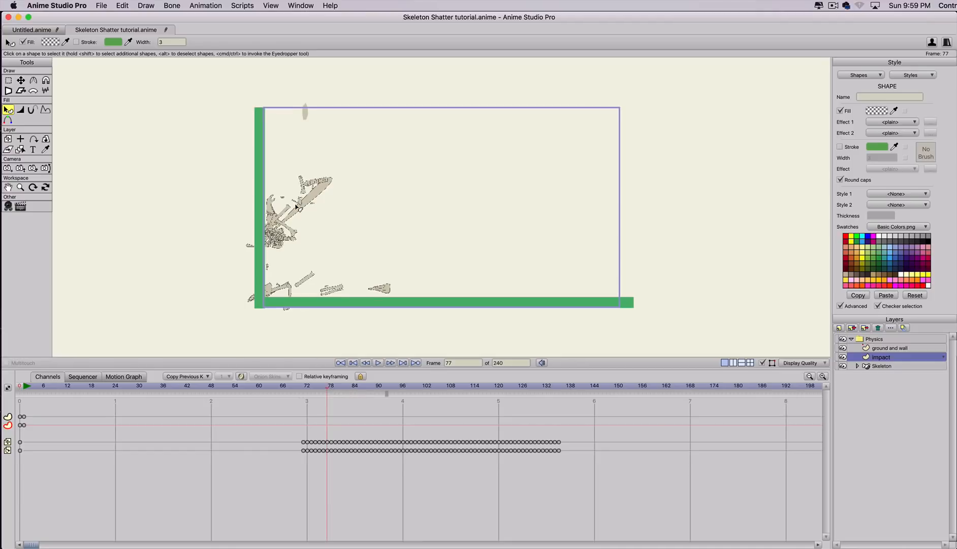
pyautogui.scroll(3, 315, 259)
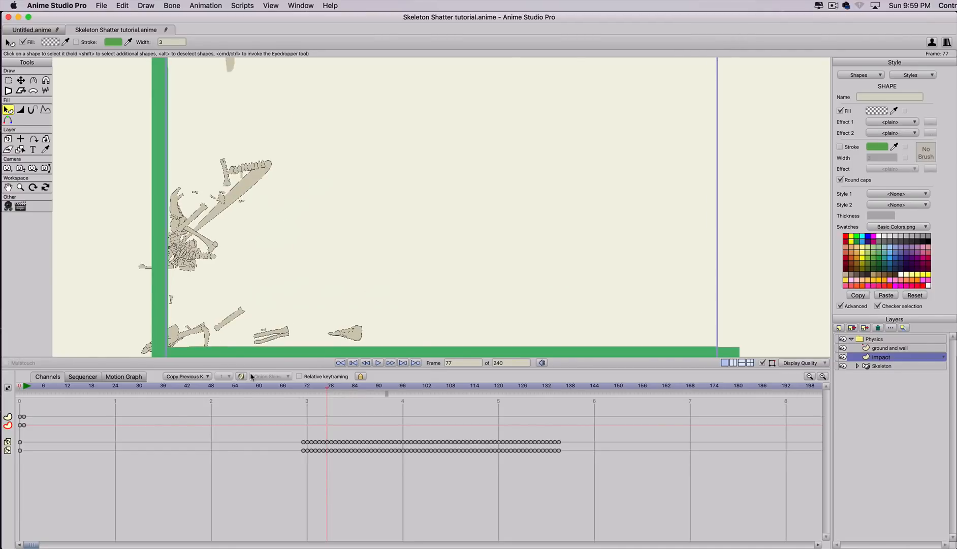
pyautogui.moveTo(294, 389)
pyautogui.mouseDown()
pyautogui.moveTo(308, 390)
pyautogui.moveTo(283, 389)
pyautogui.mouseUp()
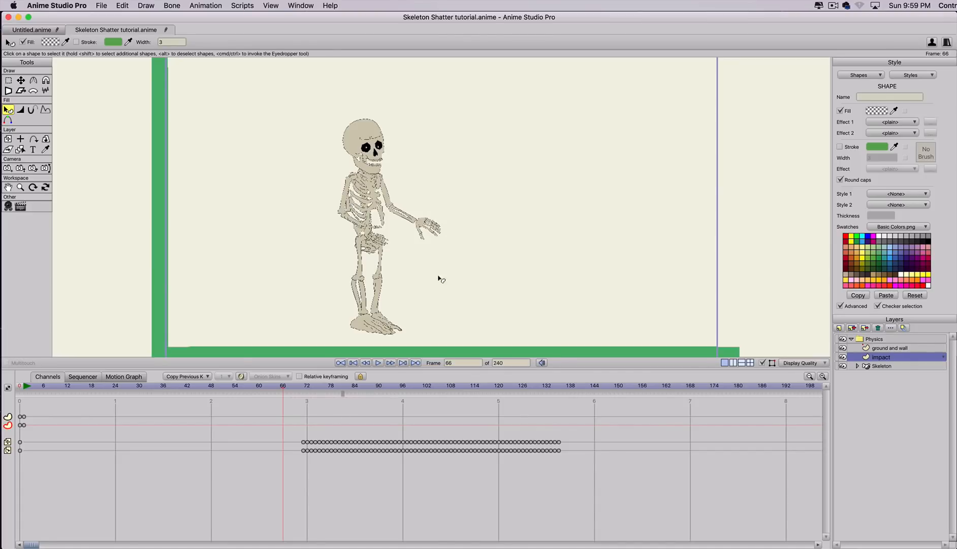
pyautogui.click(313, 389)
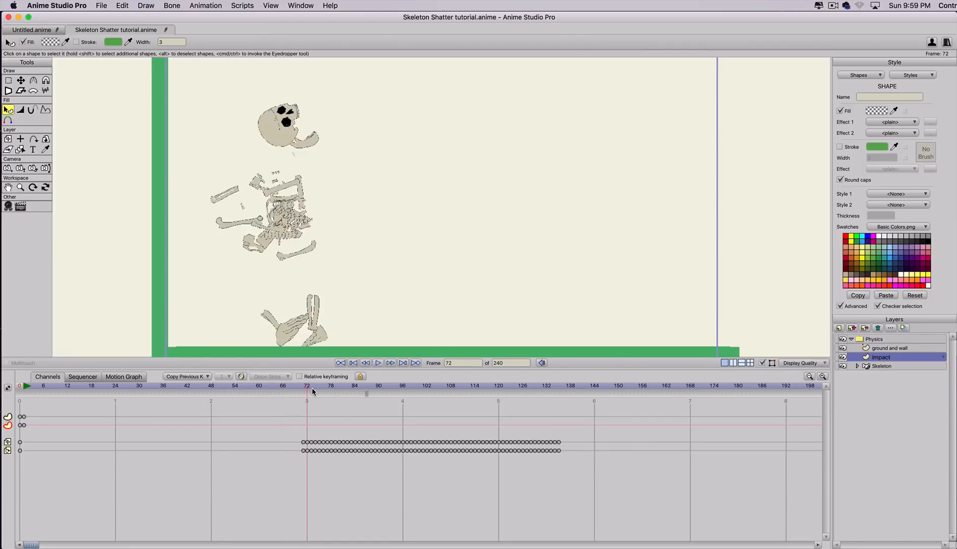
pyautogui.moveTo(313, 391); pyautogui.dragTo(312, 392)
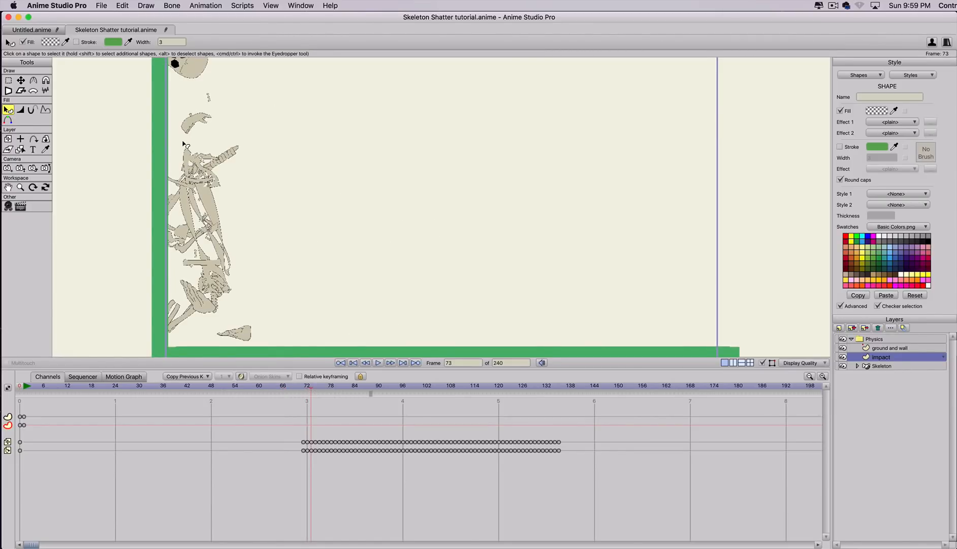
pyautogui.scroll(-2, 189, 141)
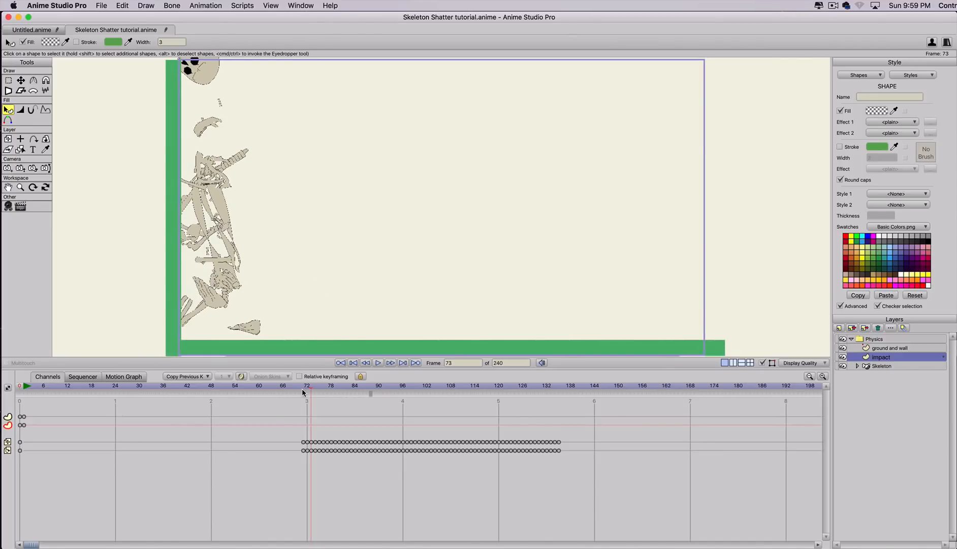
# Replay the skeleton shatter to frame 78, and switch to the Untitled.anime document at frame 79.
pyautogui.moveTo(302, 390); pyautogui.dragTo(335, 397)
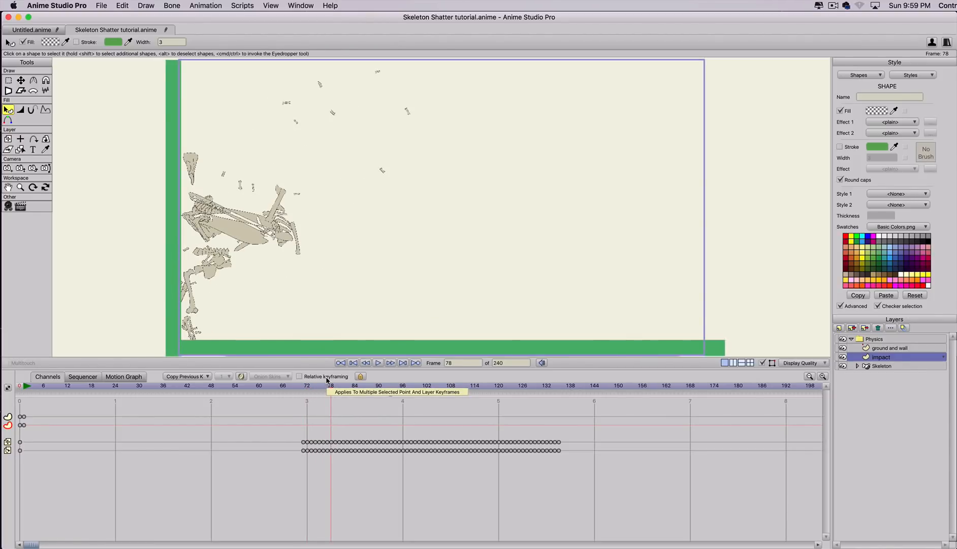
pyautogui.click(28, 30)
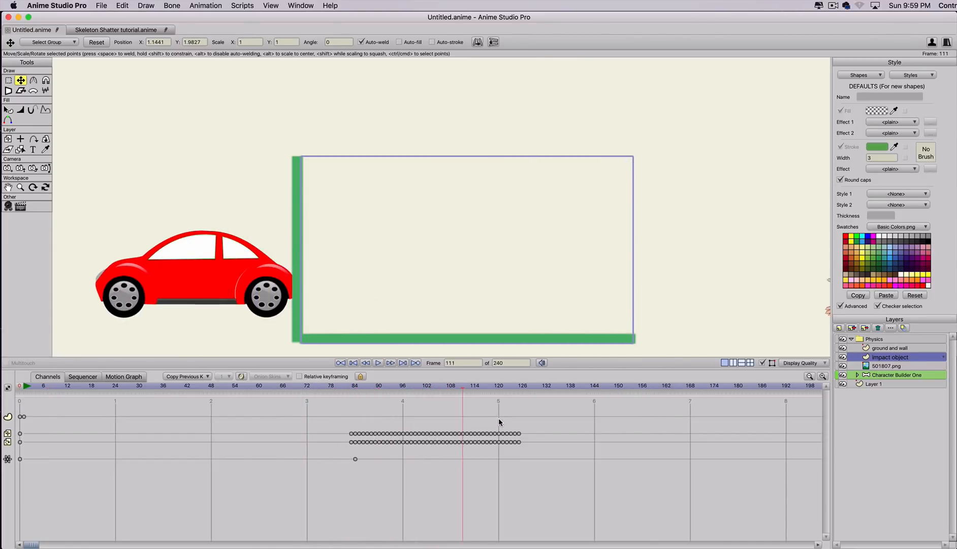
pyautogui.moveTo(359, 402); pyautogui.dragTo(335, 403)
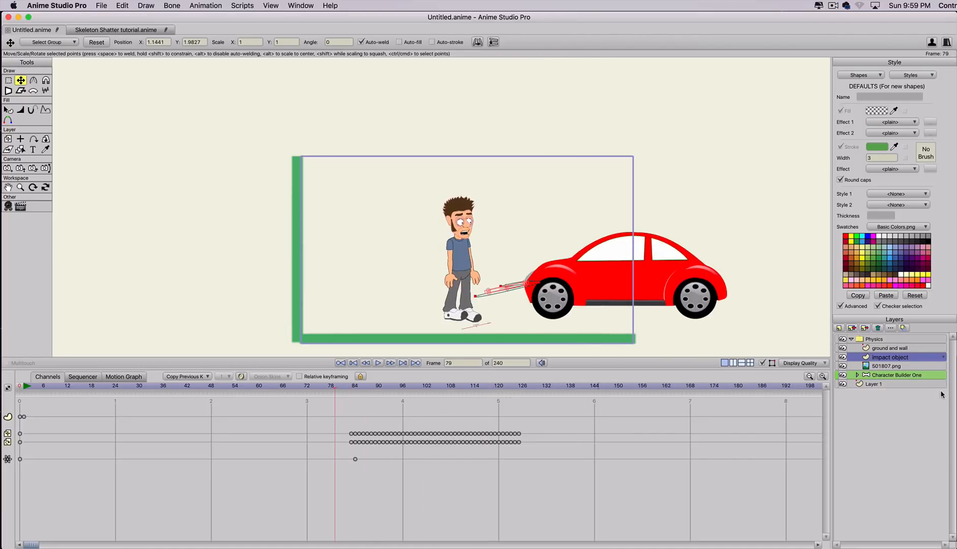
# Set the Character Builder One layer's physics density to 6.
pyautogui.doubleClick(886, 376)
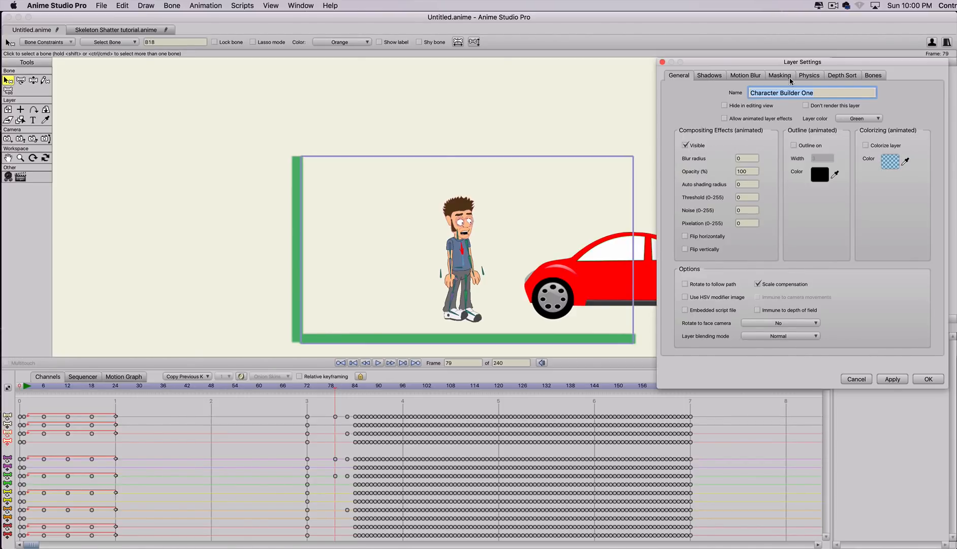
pyautogui.click(808, 75)
pyautogui.moveTo(825, 199); pyautogui.dragTo(738, 201)
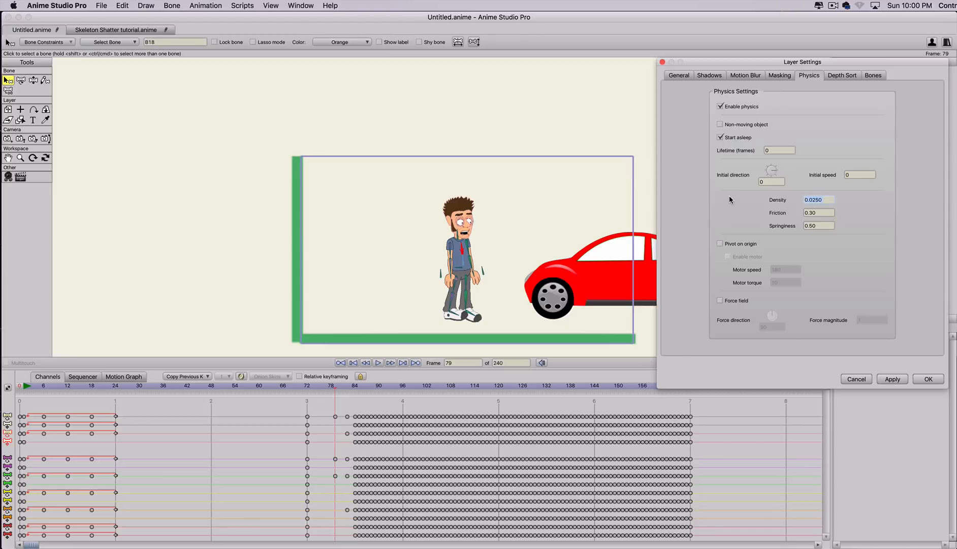
pyautogui.write('6')
pyautogui.click(892, 379)
pyautogui.click(928, 379)
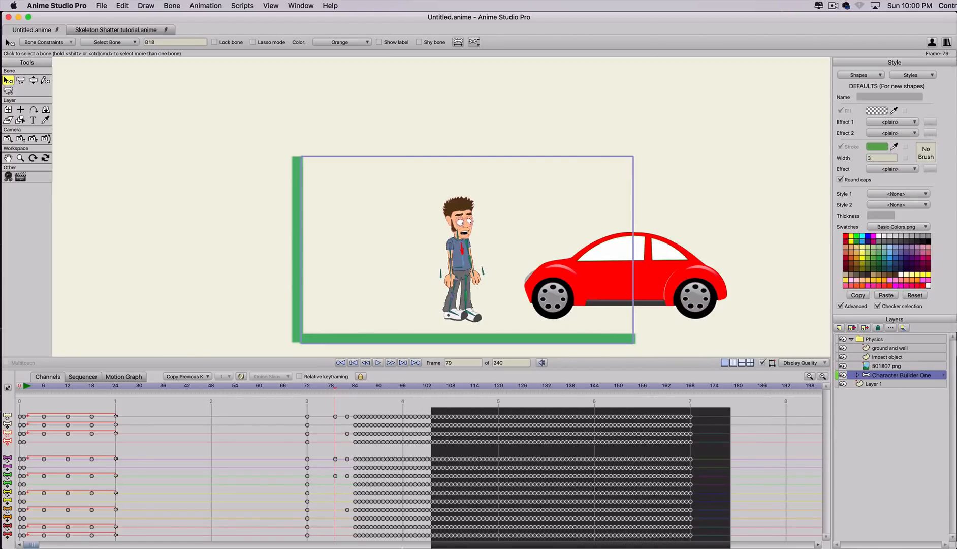
# Delete the character's baked bone keyframes from frame 84 onward, and preview the collision through frame 141.
pyautogui.moveTo(356, 548); pyautogui.dragTo(353, 548)
pyautogui.press('Delete')
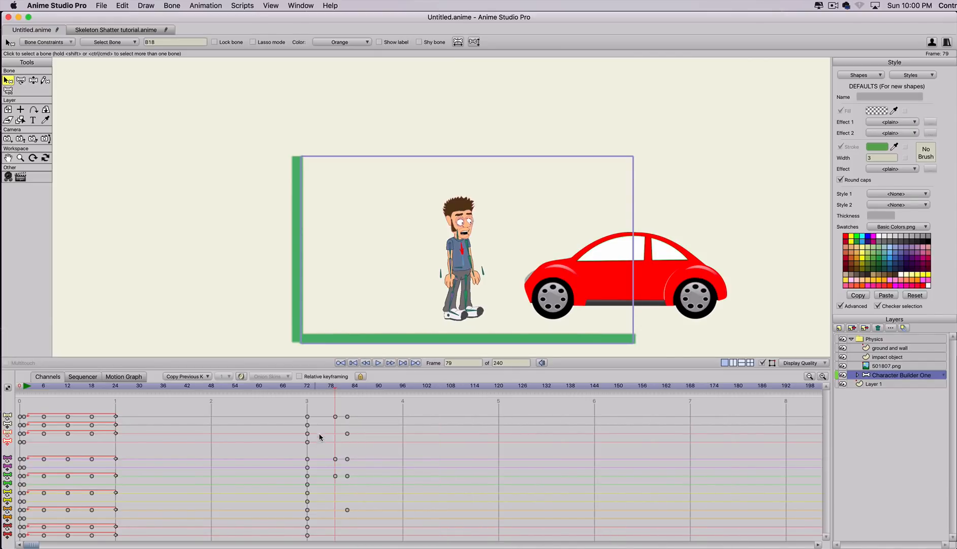
pyautogui.moveTo(338, 389); pyautogui.dragTo(558, 424)
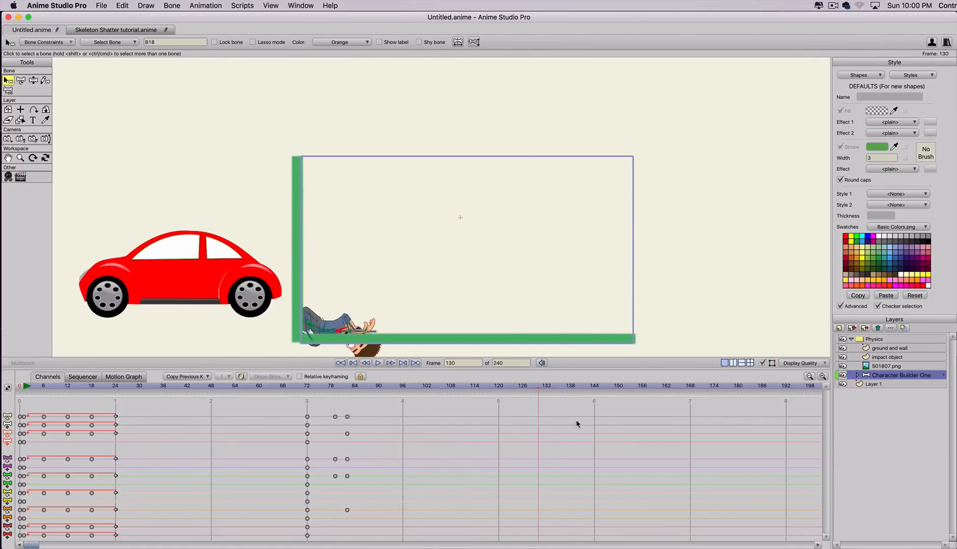
# Try making the Physics group invisible from frame 141, and undo the change.
pyautogui.doubleClick(884, 339)
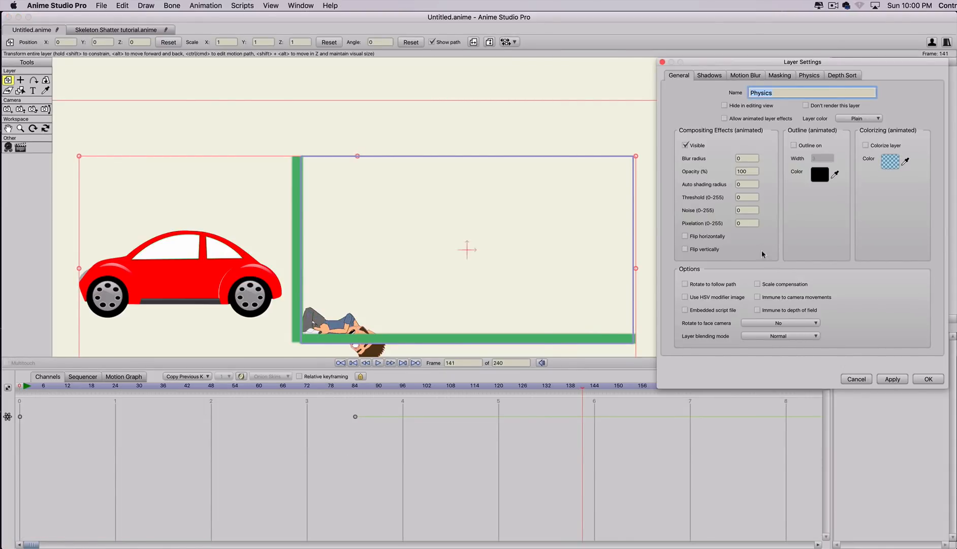
pyautogui.click(685, 146)
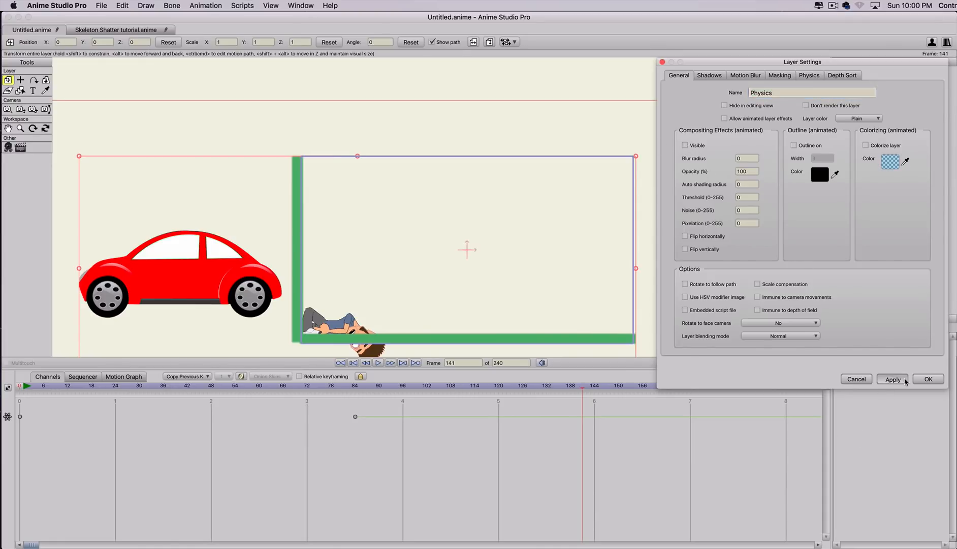
pyautogui.click(924, 378)
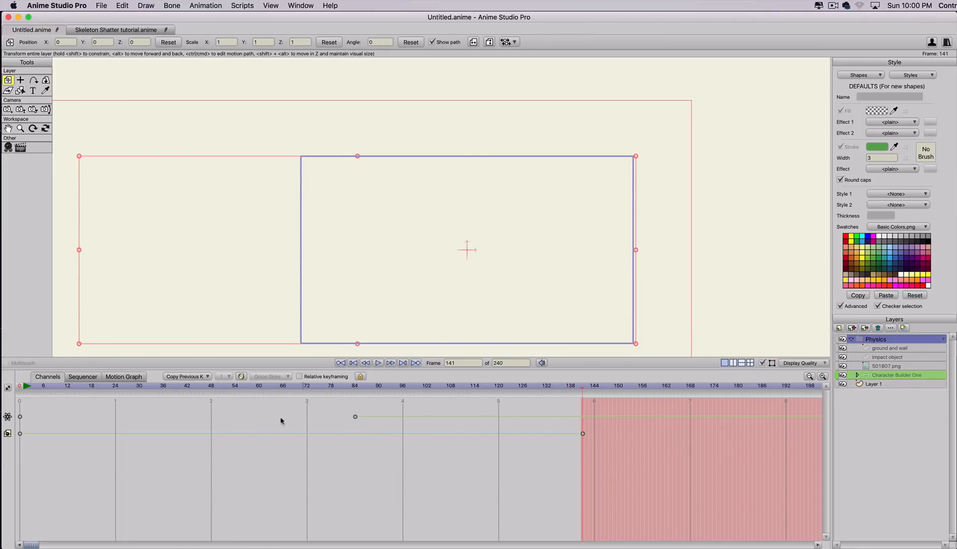
pyautogui.press('super+z')
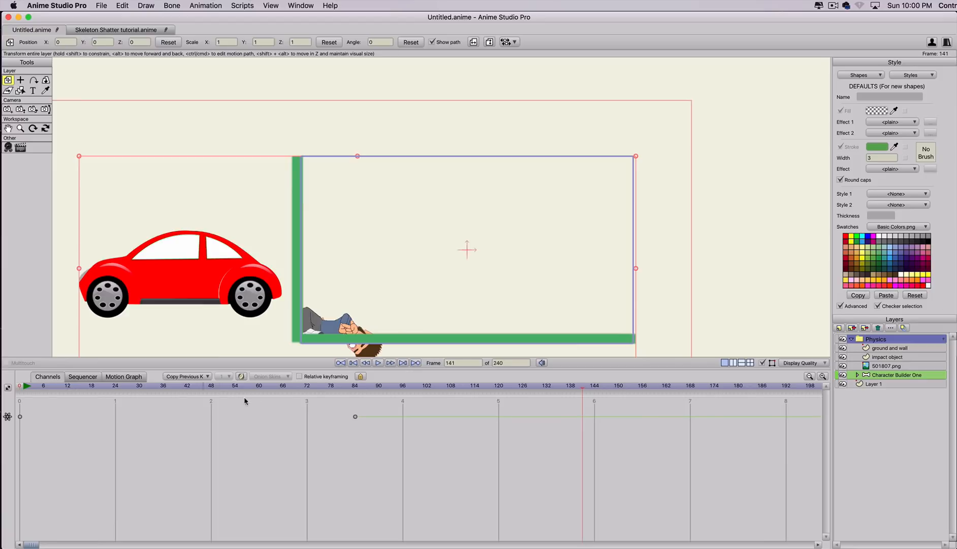
# Disable the Physics group's animated physics at frame 128.
pyautogui.moveTo(419, 385); pyautogui.dragTo(530, 390)
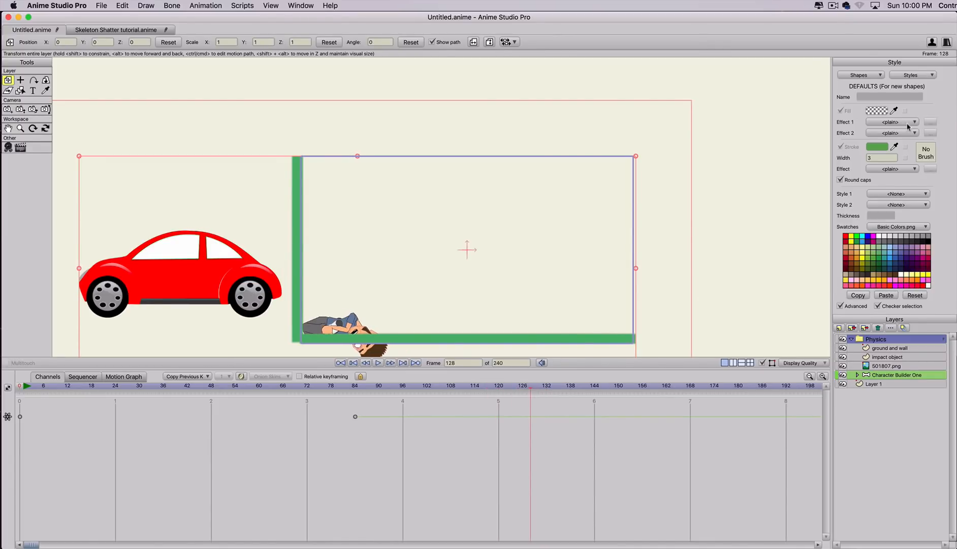
pyautogui.doubleClick(879, 339)
pyautogui.click(806, 76)
pyautogui.click(764, 107)
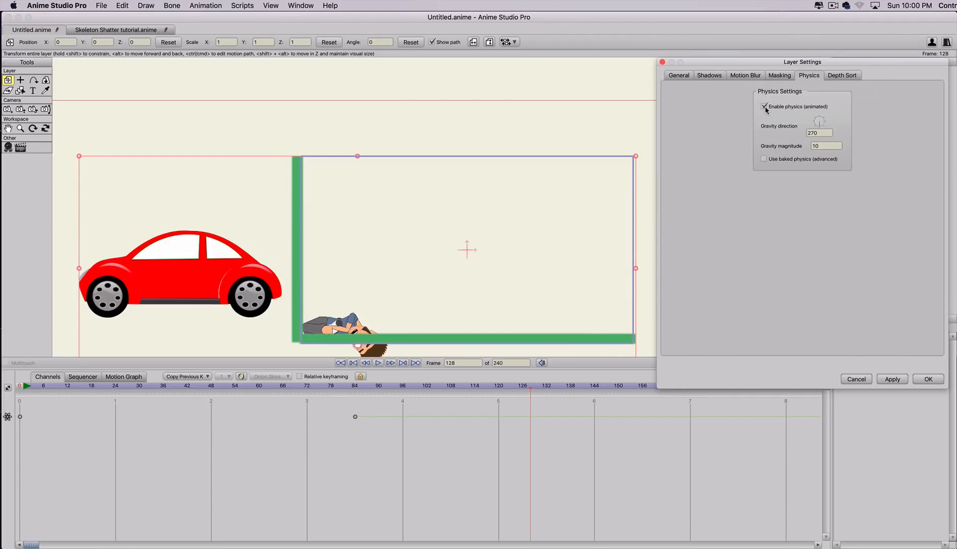
pyautogui.click(768, 107)
pyautogui.click(894, 380)
pyautogui.click(928, 380)
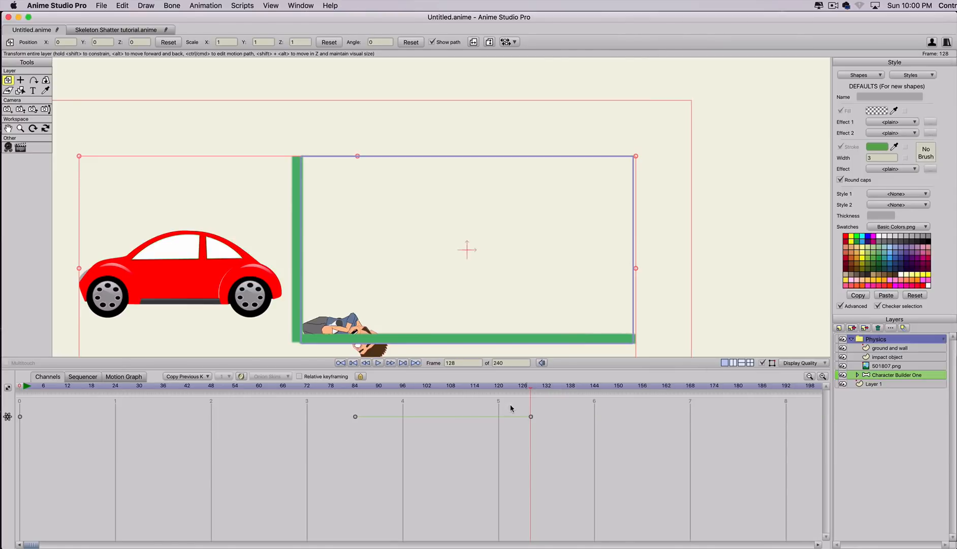
# Delete the Character Builder One layer's bone keyframes after frame 128.
pyautogui.click(883, 377)
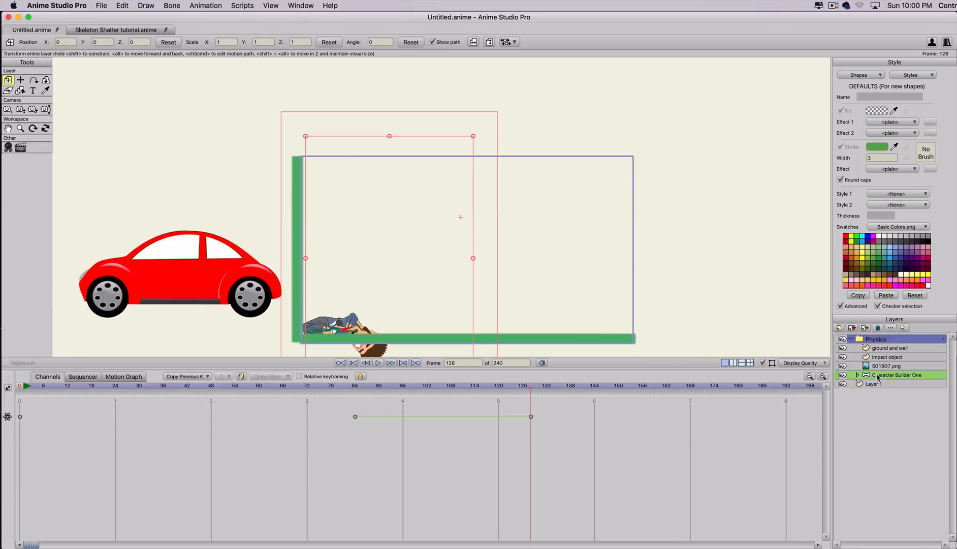
pyautogui.moveTo(611, 408); pyautogui.dragTo(534, 477)
pyautogui.press('Delete')
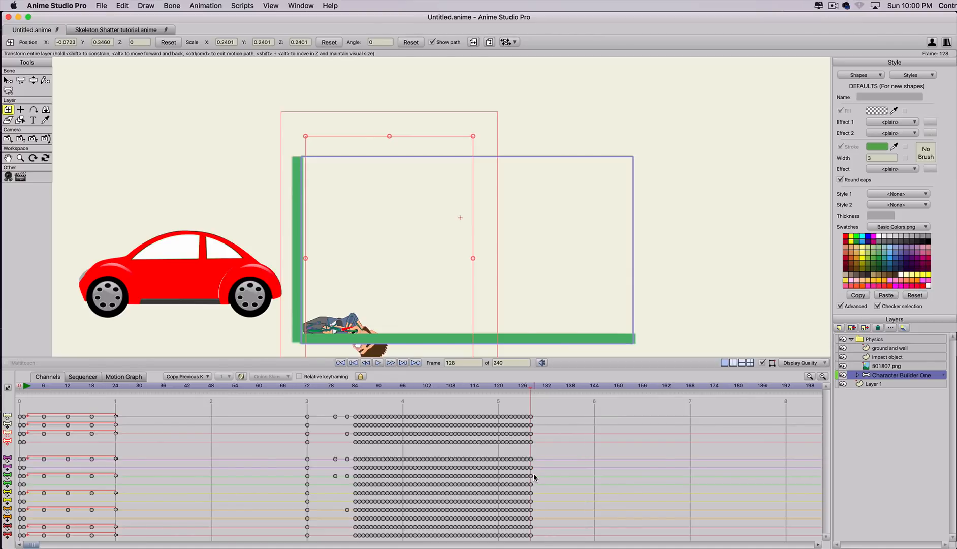
# At frame 129, pose the fallen character with its torso and head raised and both arms reaching forward.
pyautogui.click(533, 386)
pyautogui.press('z')
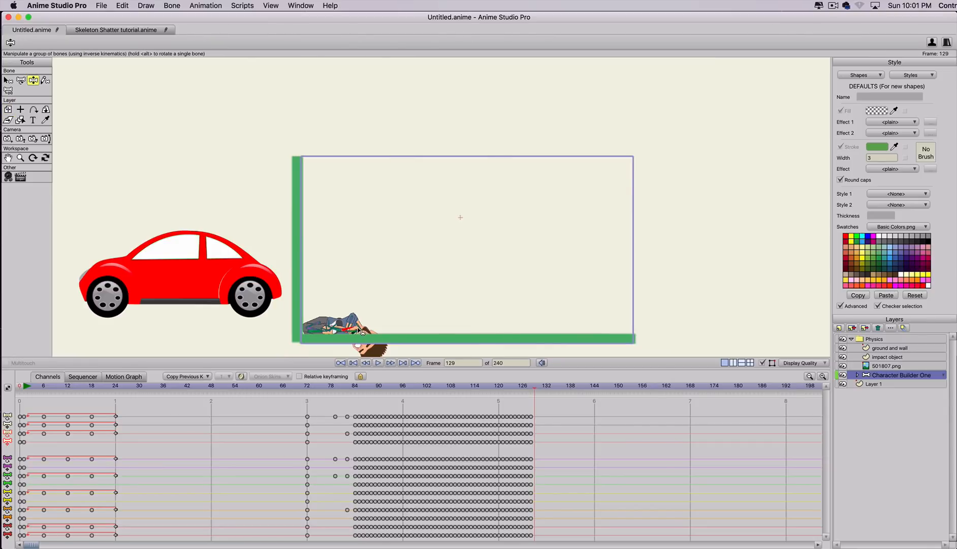
pyautogui.moveTo(359, 330); pyautogui.dragTo(393, 312)
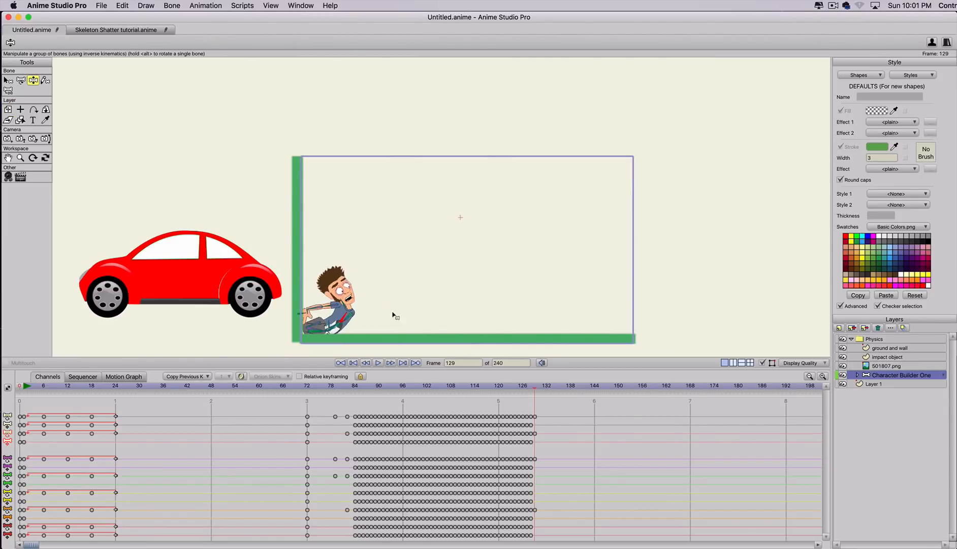
pyautogui.moveTo(341, 327); pyautogui.dragTo(395, 306)
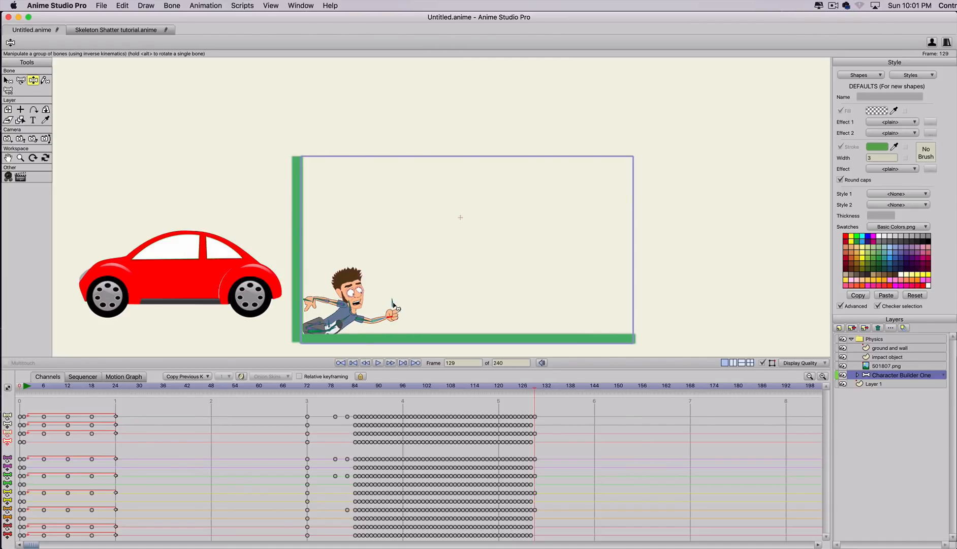
pyautogui.press('t')
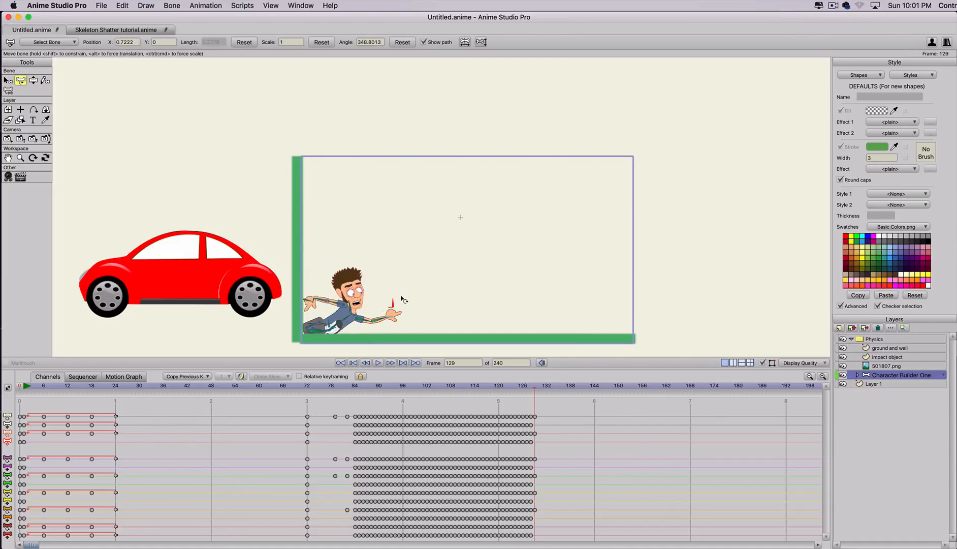
pyautogui.press('z')
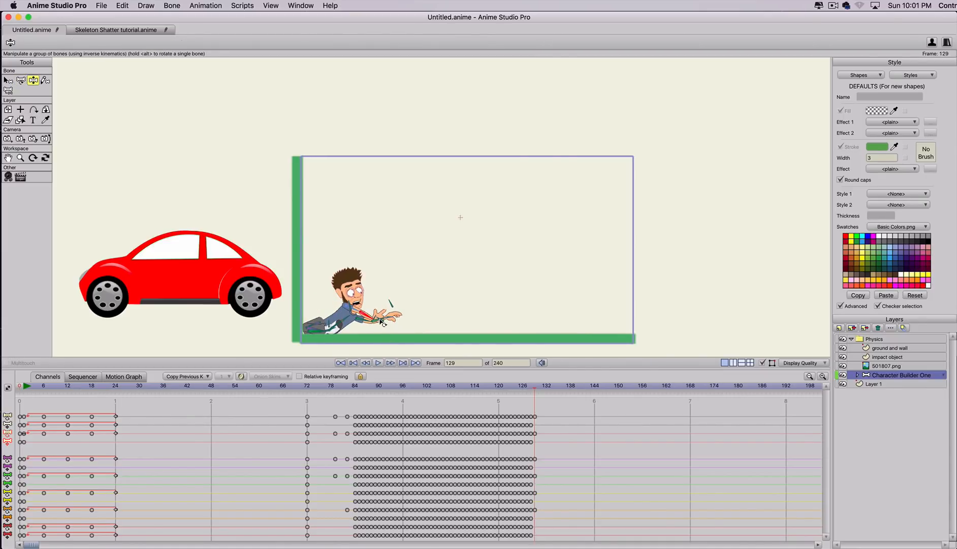
pyautogui.press('t')
pyautogui.click(339, 329)
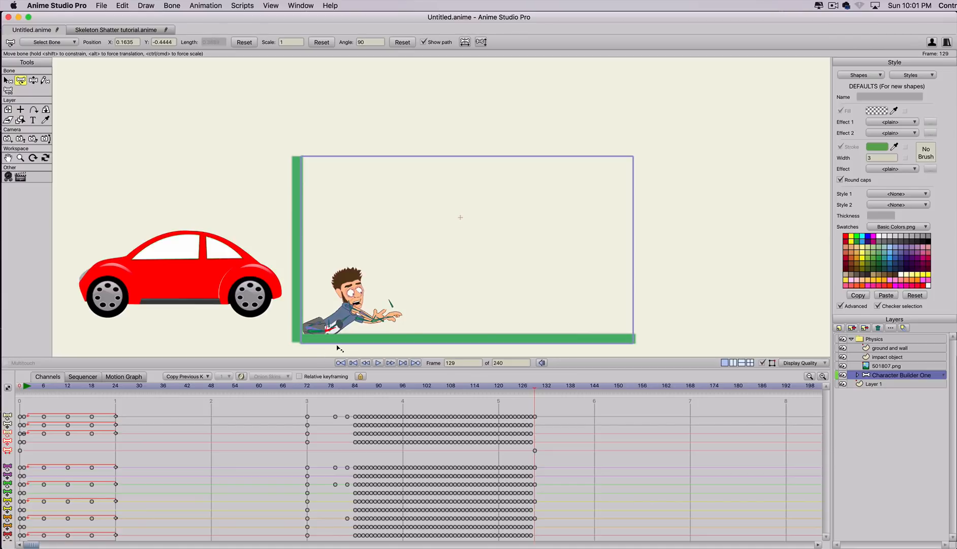
pyautogui.press('super+z')
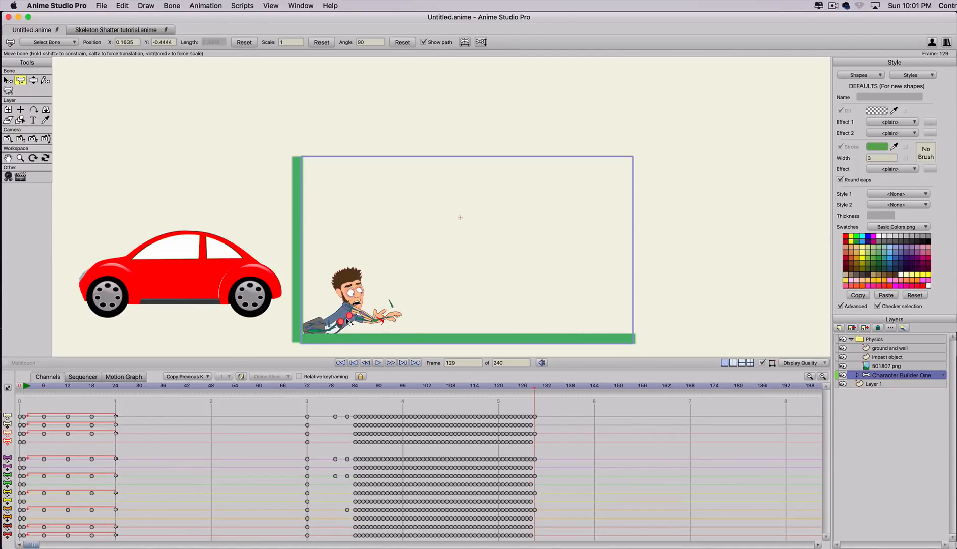
# Move the character layer up off the ground at frame 129 and pose its legs stretched out behind the body.
pyautogui.click(8, 109)
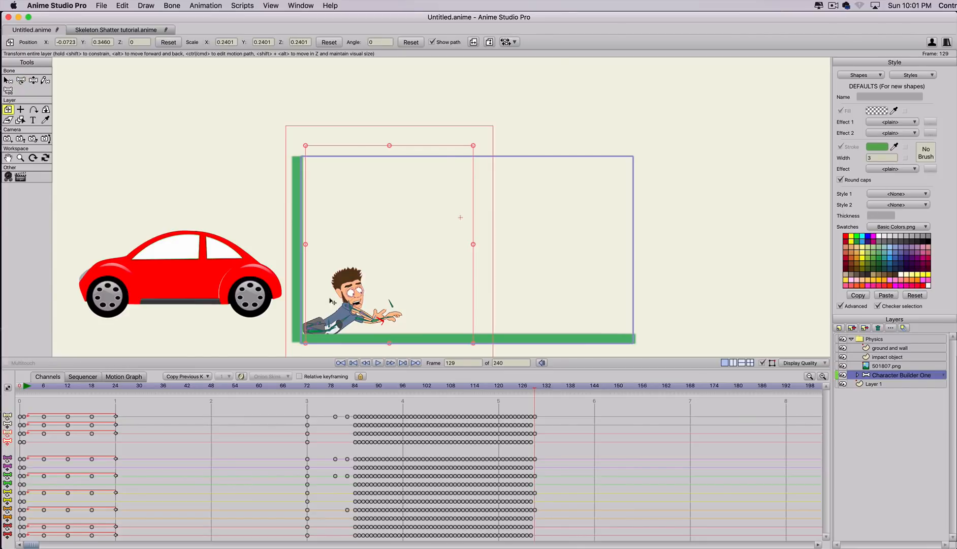
pyautogui.moveTo(350, 314); pyautogui.dragTo(354, 382)
pyautogui.press('z')
pyautogui.moveTo(358, 291); pyautogui.dragTo(366, 359)
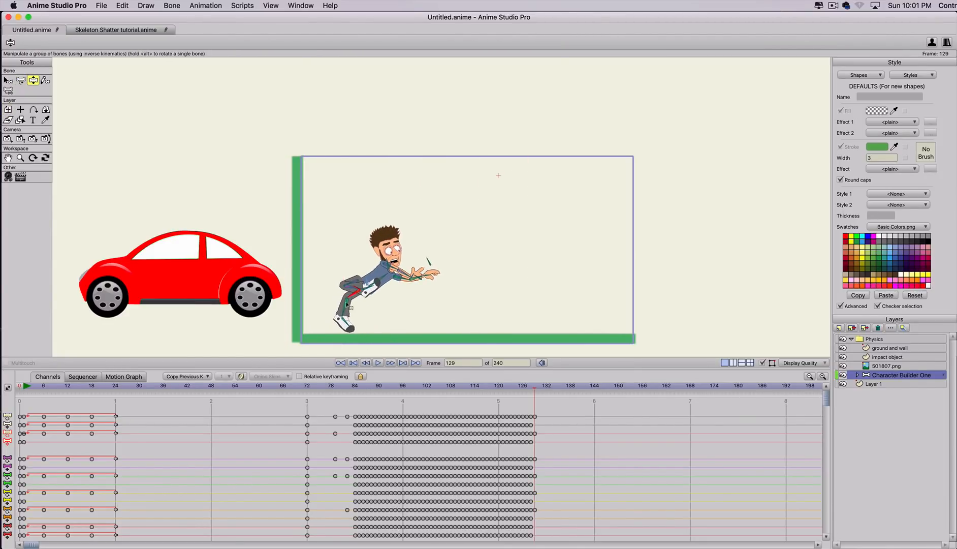
pyautogui.moveTo(349, 284); pyautogui.dragTo(373, 277)
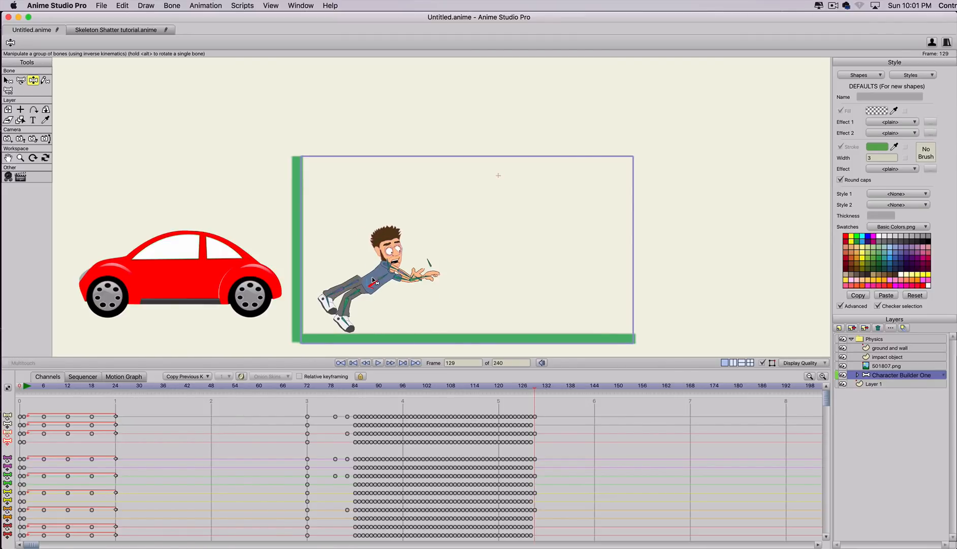
pyautogui.press('m')
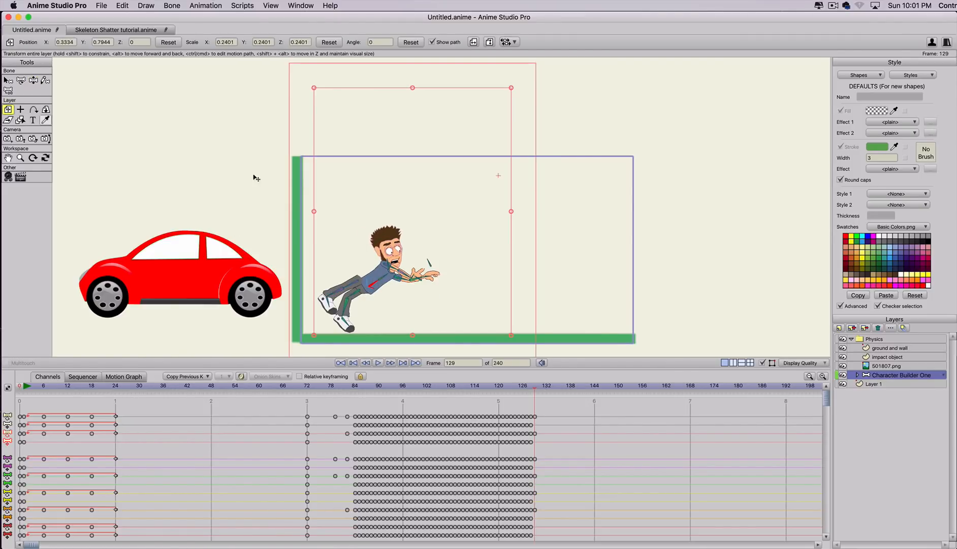
pyautogui.moveTo(311, 225); pyautogui.dragTo(283, 231)
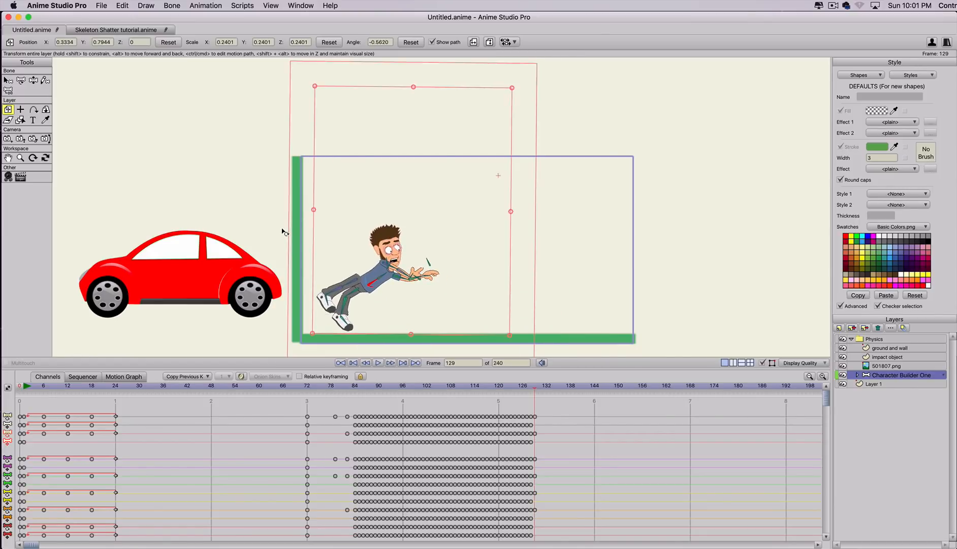
pyautogui.press('super+z')
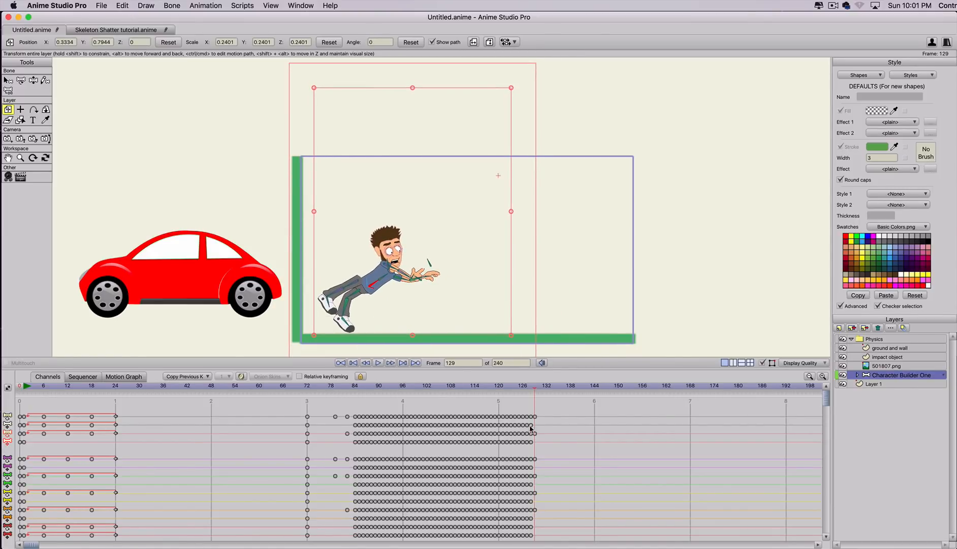
# Preview the animation through frame 134, and select the keyframes of the first four bone channels from frame 84 to 129.
pyautogui.moveTo(266, 390); pyautogui.dragTo(387, 403)
pyautogui.moveTo(296, 408); pyautogui.dragTo(571, 409)
pyautogui.moveTo(478, 428); pyautogui.dragTo(354, 445)
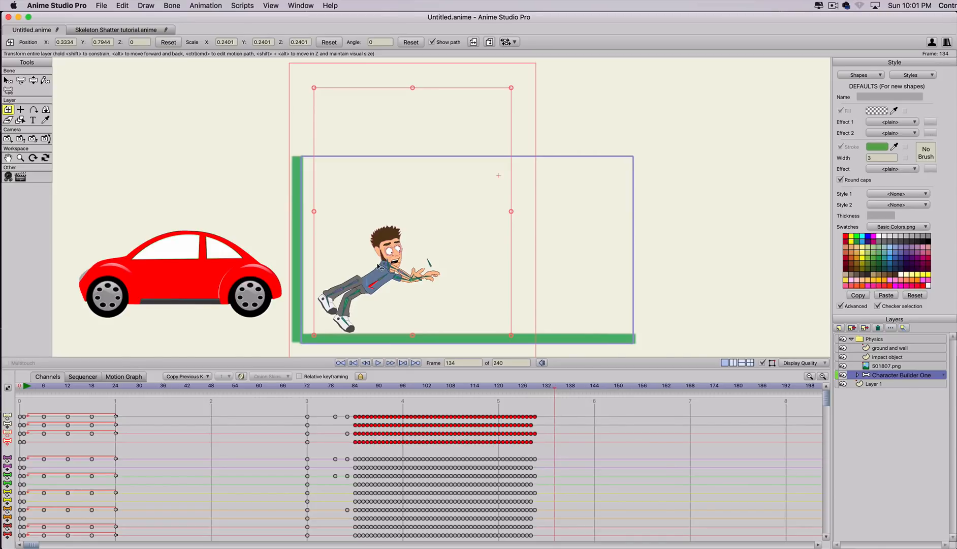